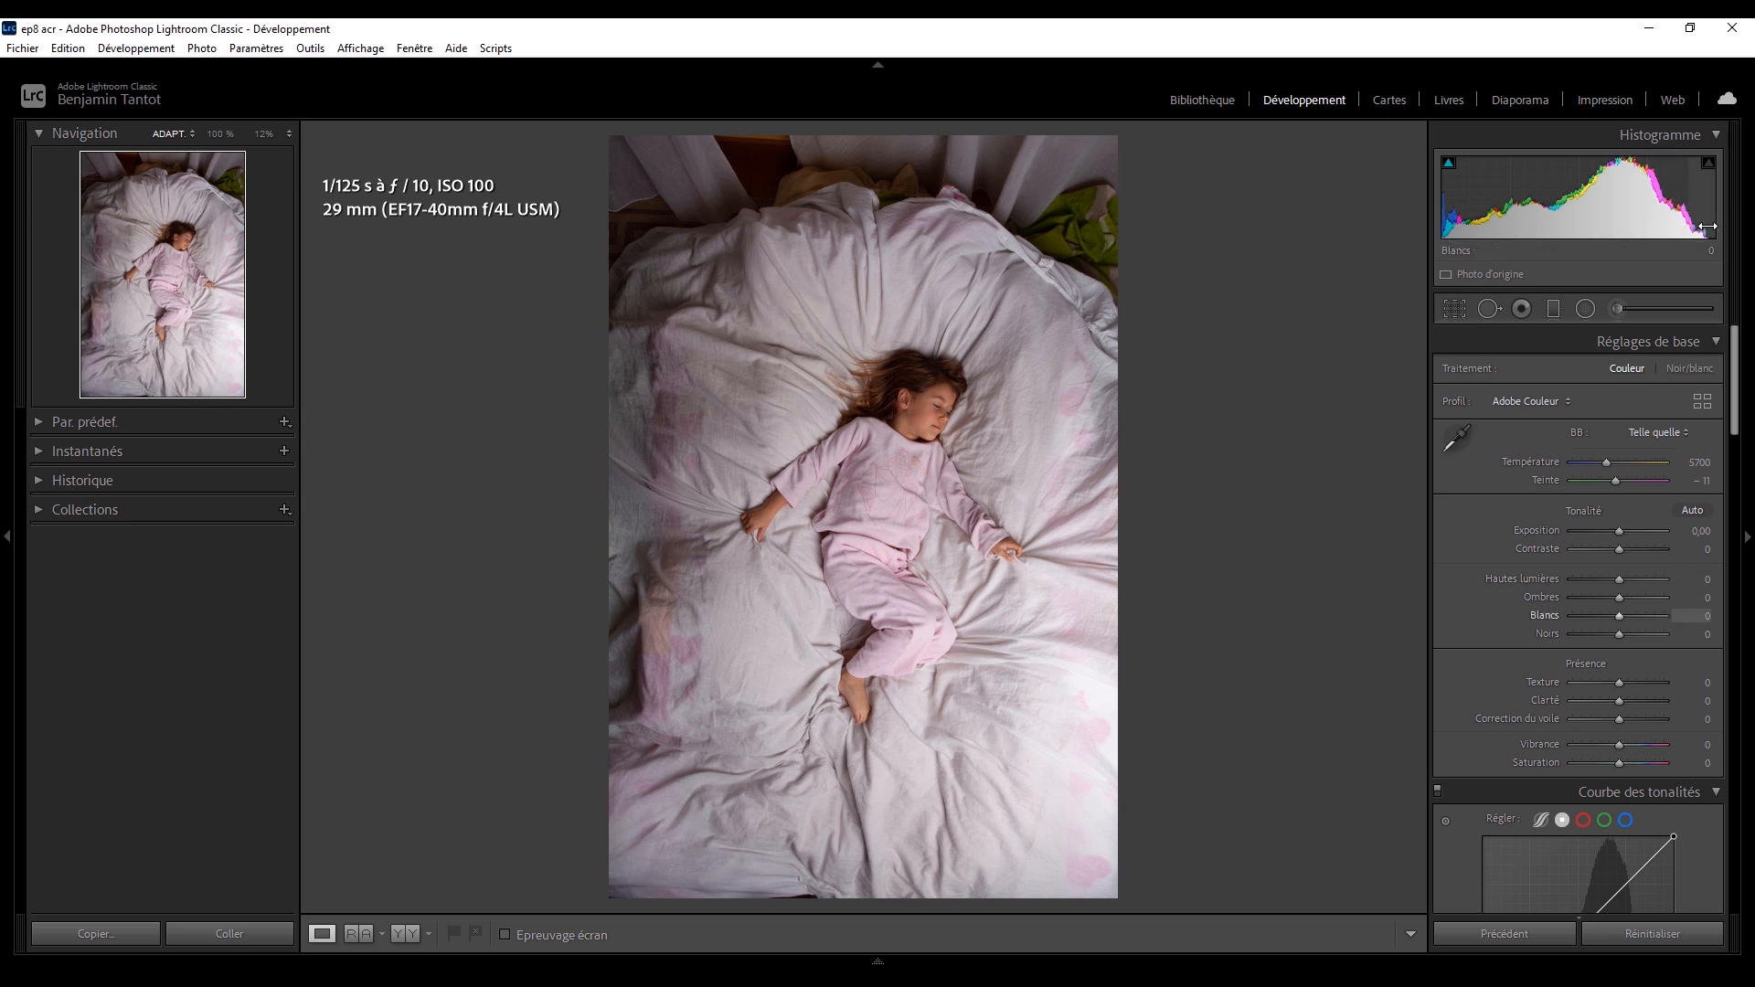
# - Turn on the shadow clipping warning and inspect the sleeping girl's face and surrounding sheets at 100%
pyautogui.click(1448, 170)
pyautogui.click(1048, 408)
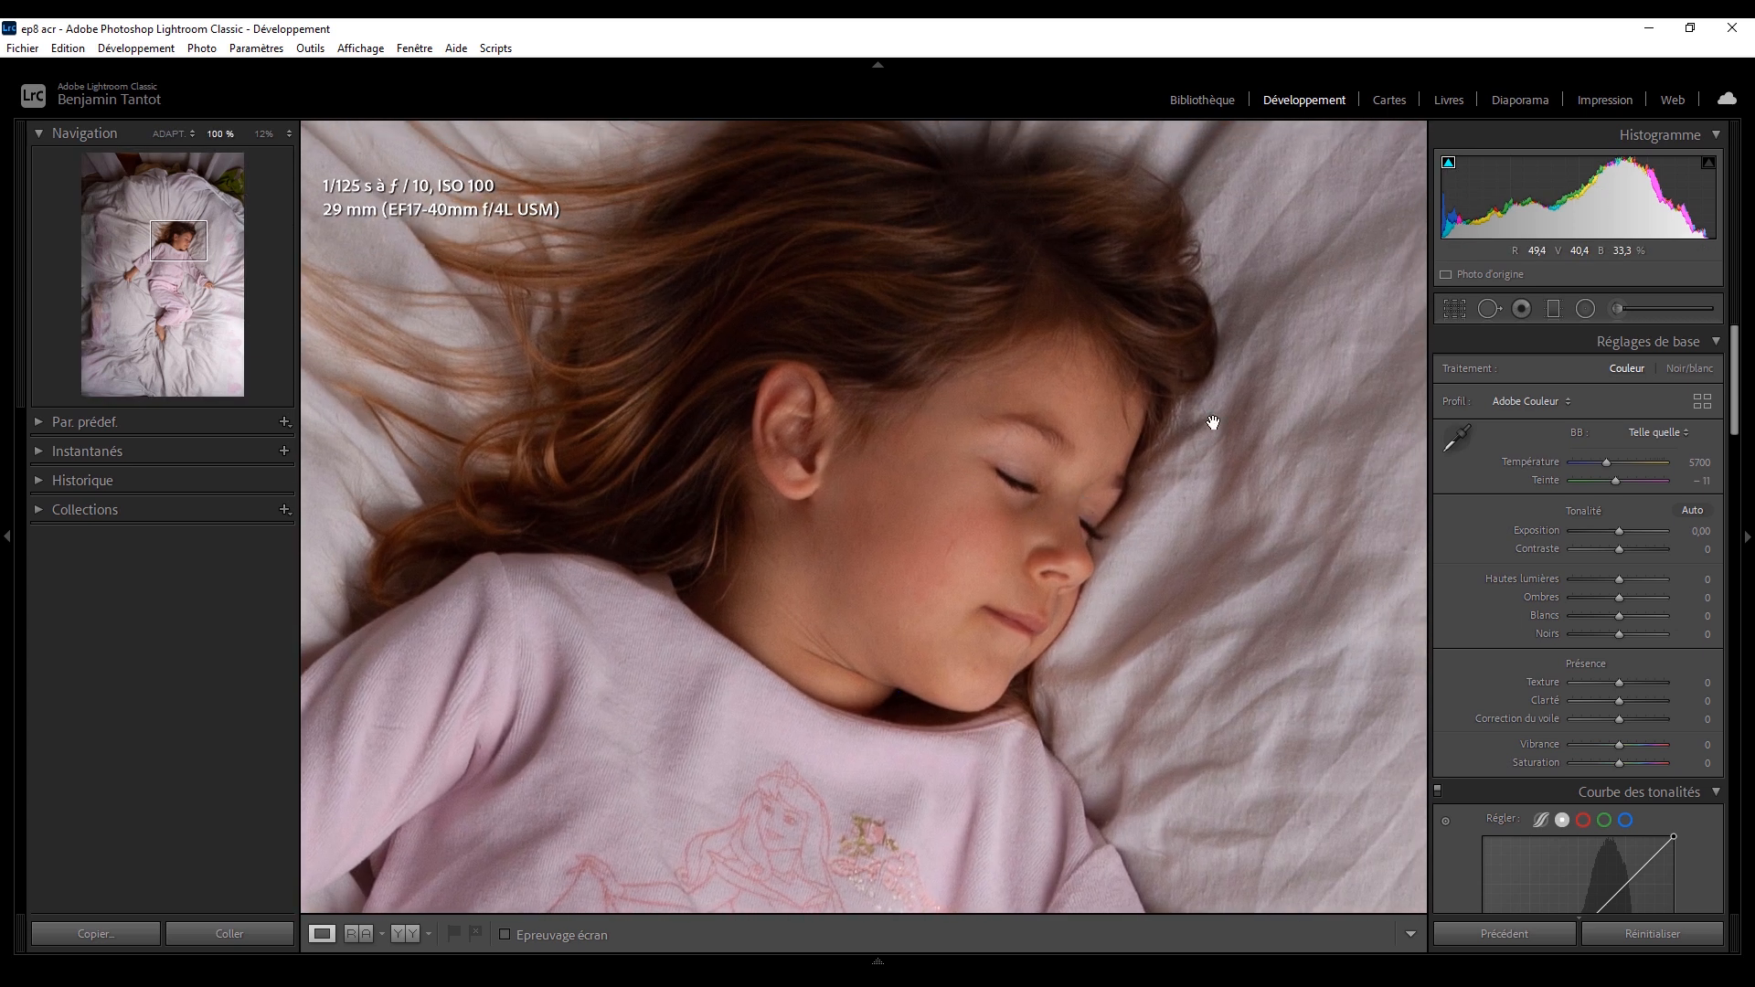
pyautogui.moveTo(1213, 423); pyautogui.dragTo(1207, 509)
pyautogui.moveTo(827, 521); pyautogui.dragTo(945, 430)
pyautogui.moveTo(1133, 450); pyautogui.dragTo(863, 455)
pyautogui.click(1031, 370)
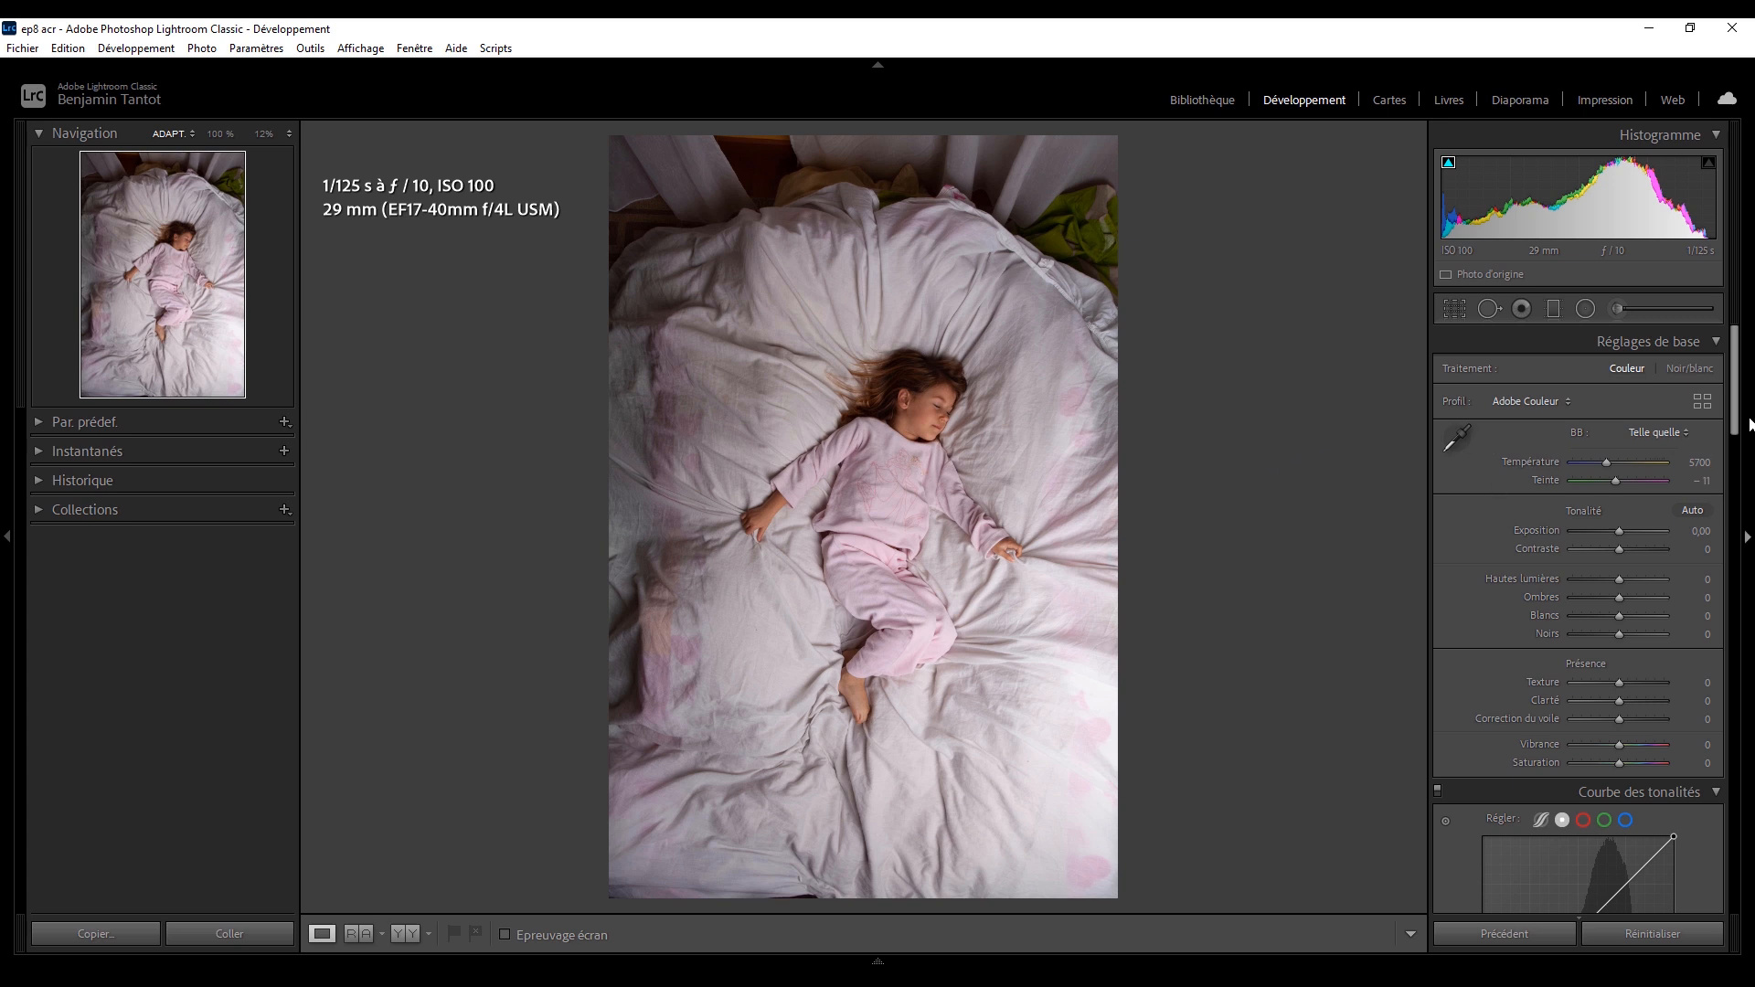
# - Neutralise the white balance by sampling the grey sheet beside the girl's legs, and compare the result with the original
pyautogui.moveTo(1735, 399); pyautogui.dragTo(1735, 400)
pyautogui.click(1459, 440)
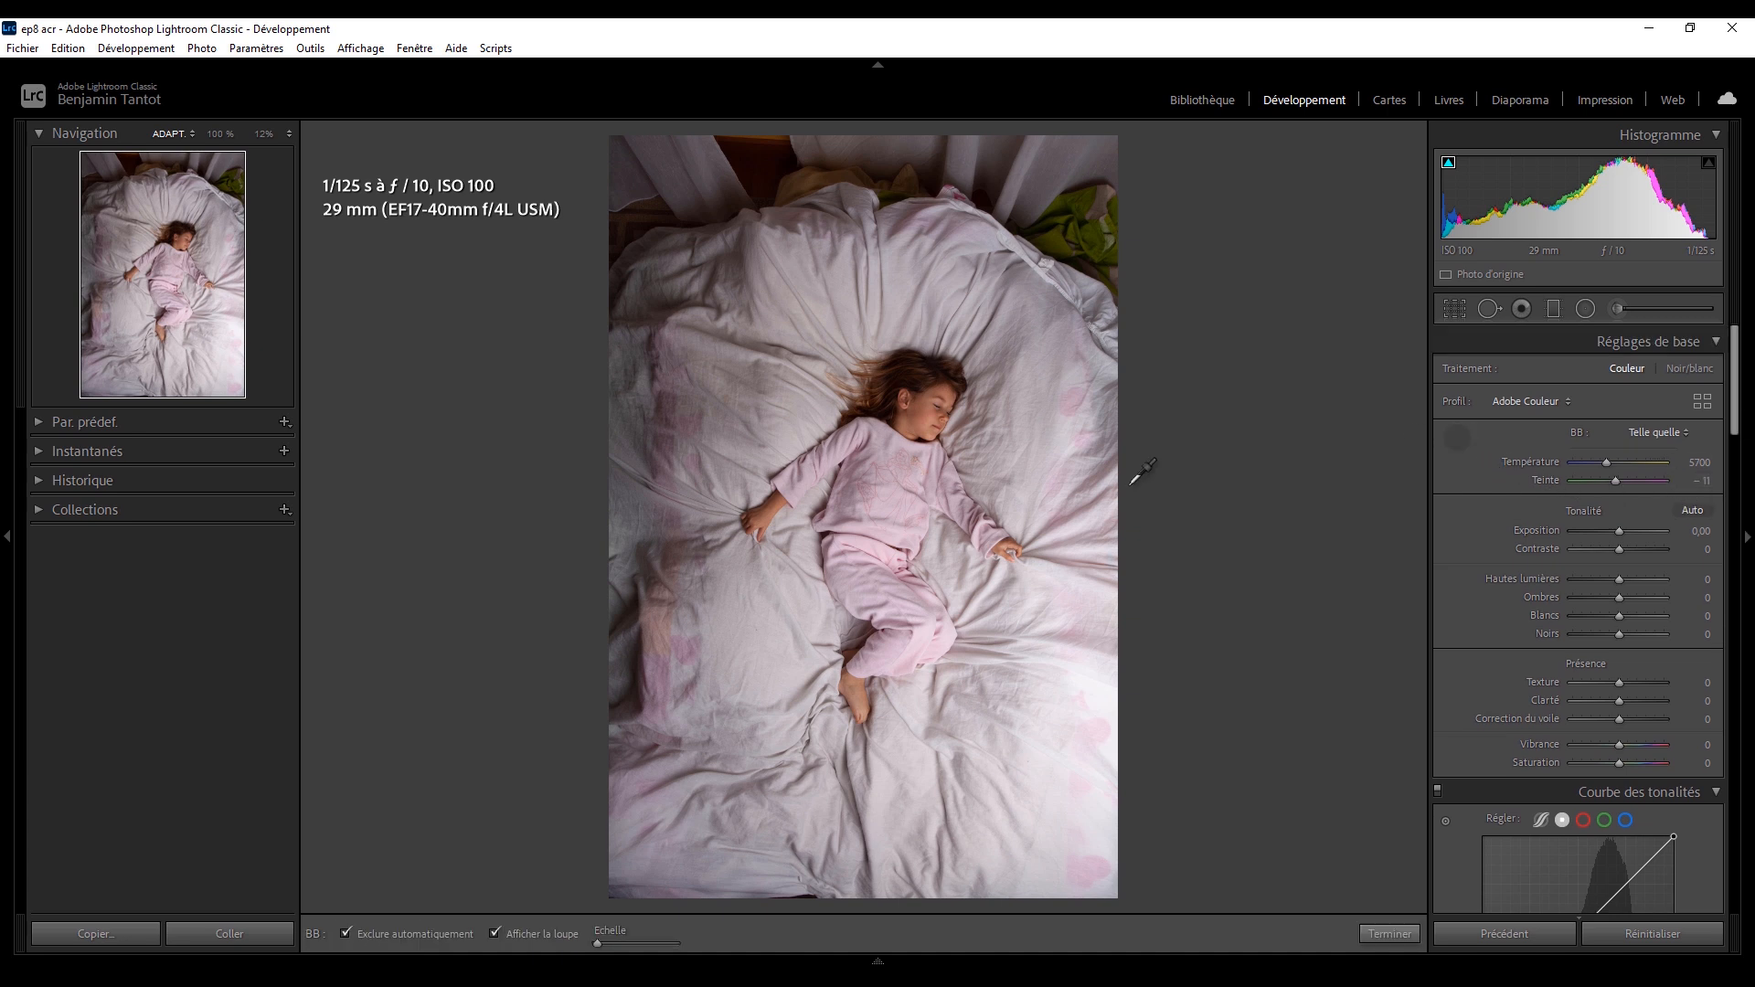
pyautogui.click(795, 592)
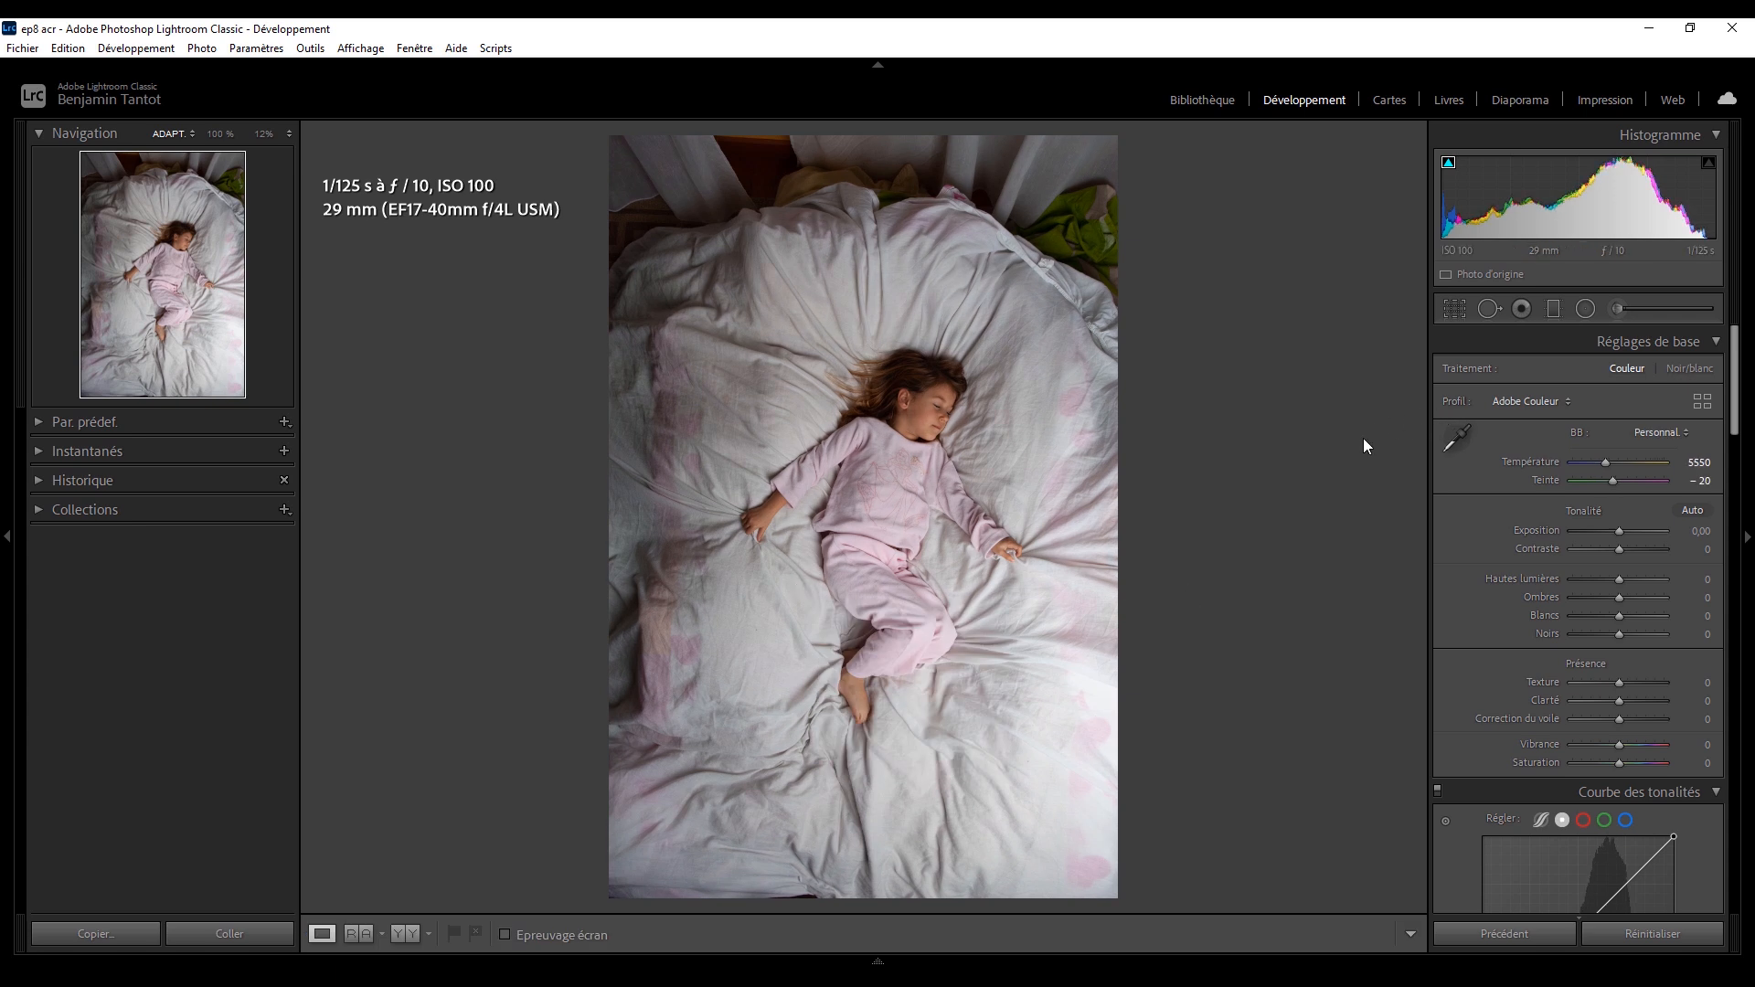
pyautogui.press('\\')
pyautogui.press('\\')
pyautogui.press('\\')
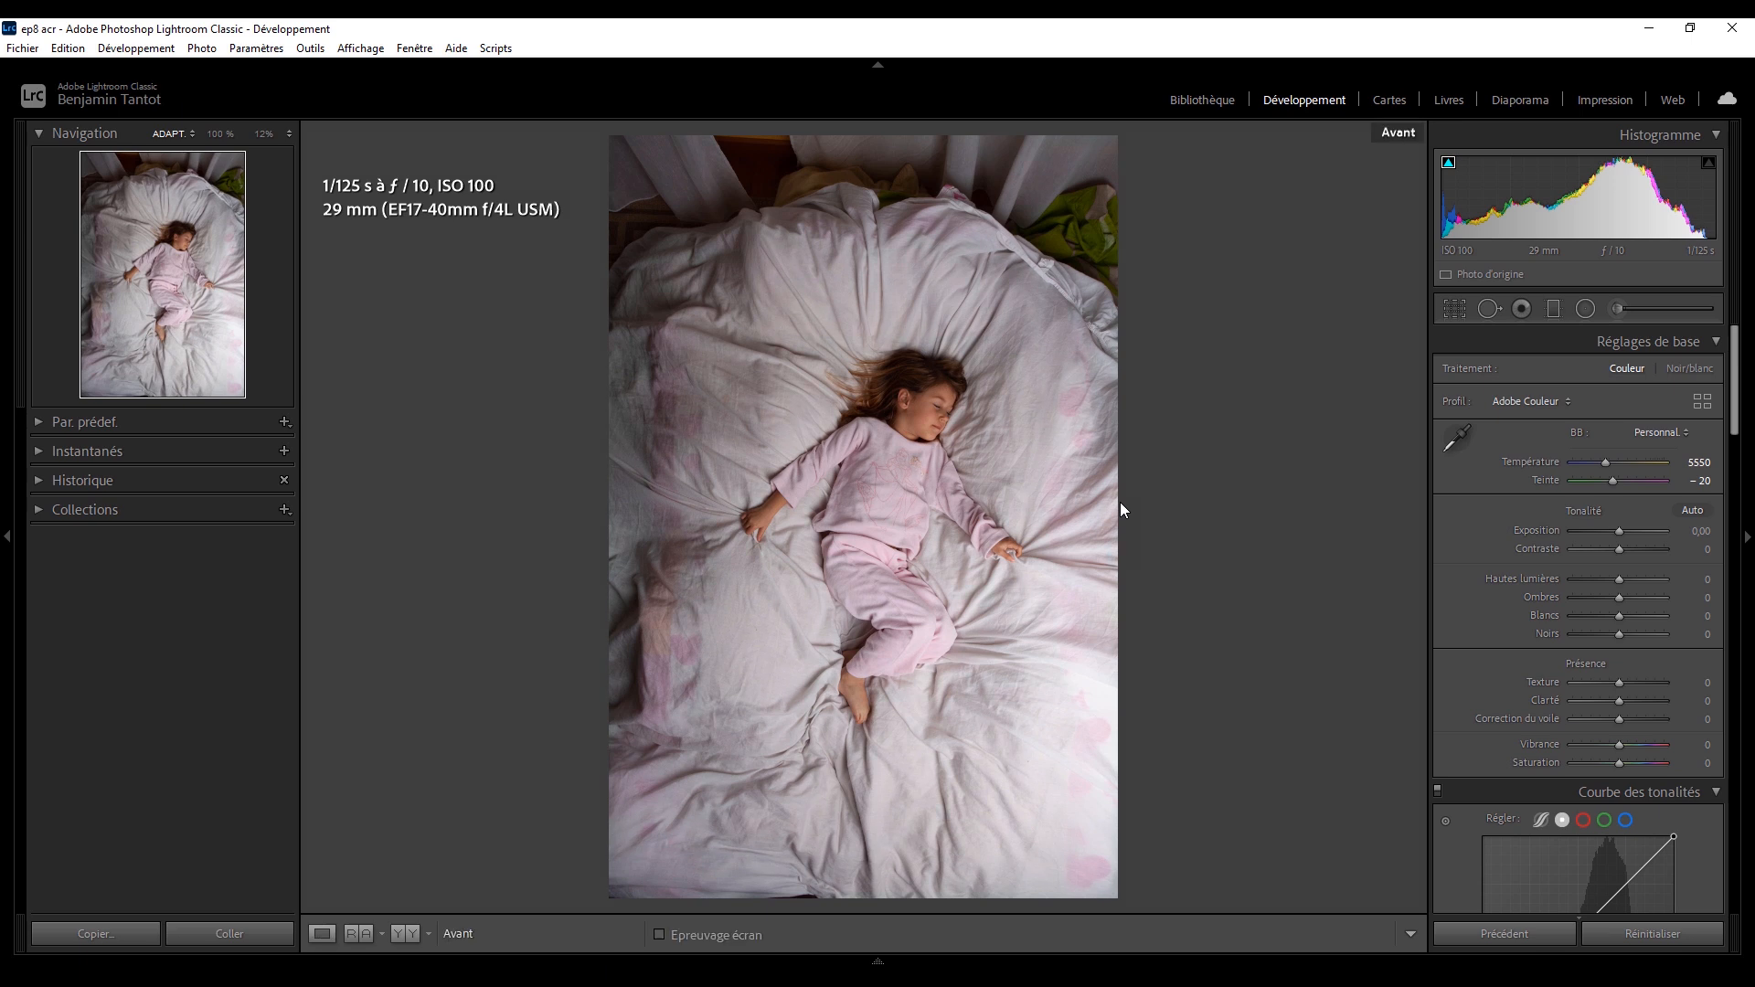
pyautogui.press('\\')
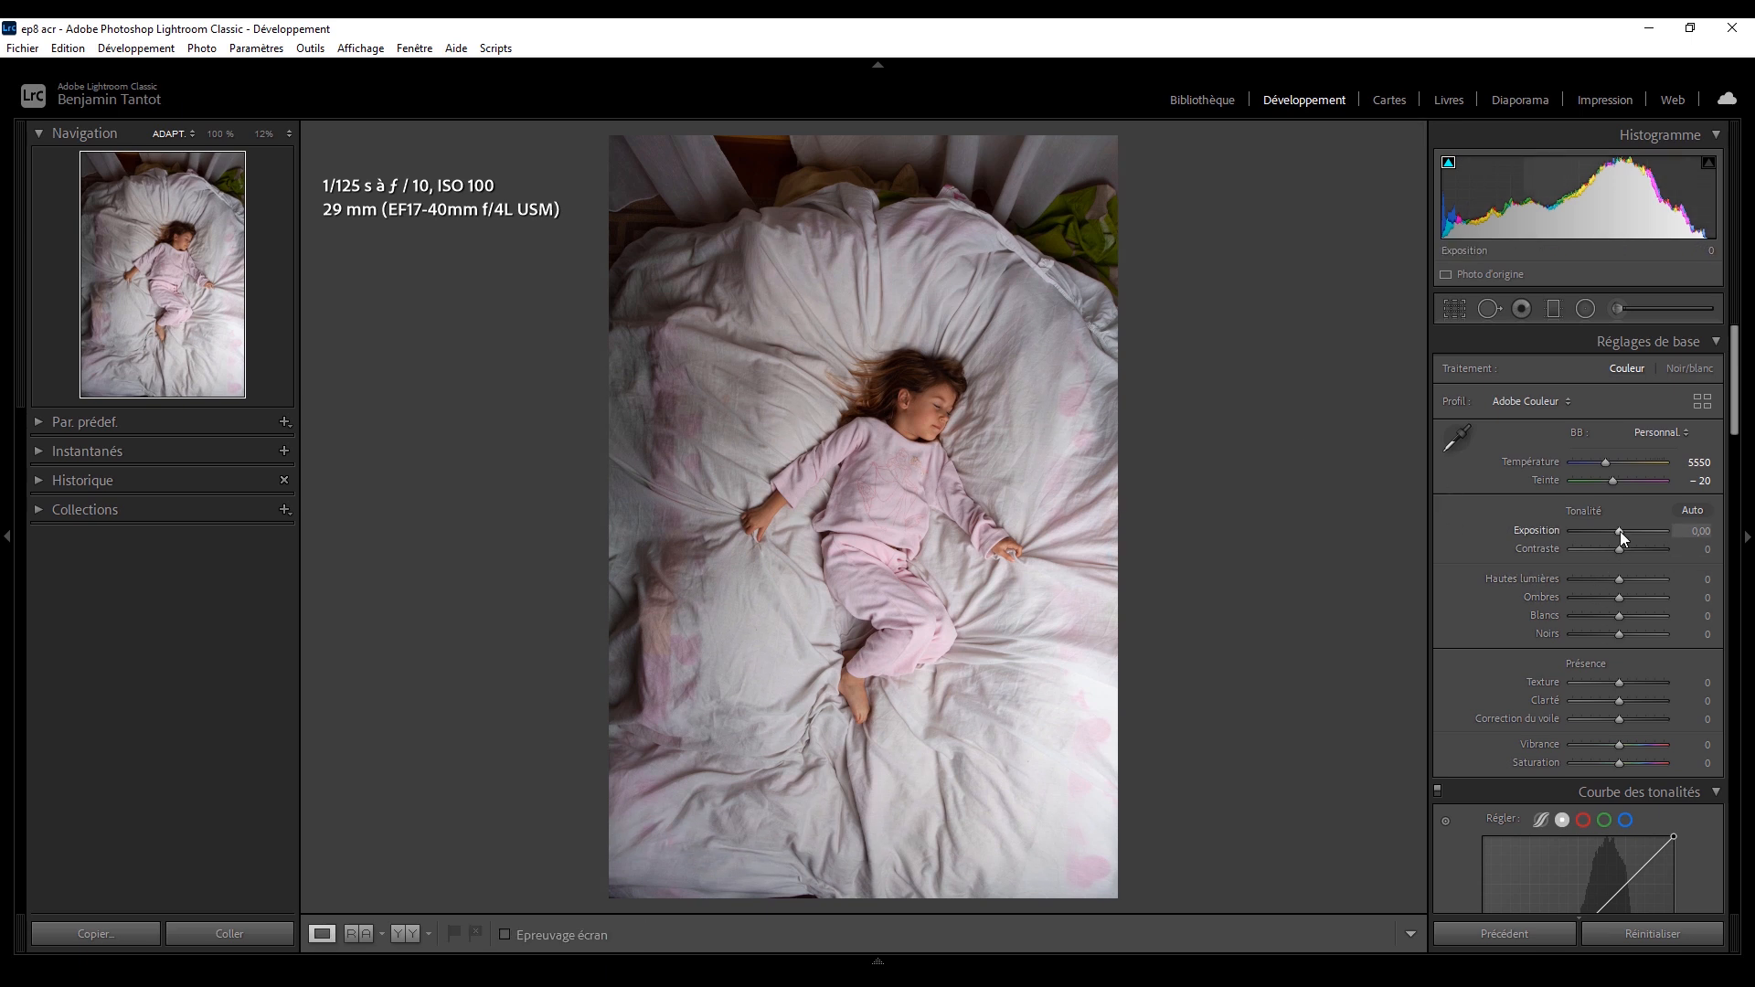
# - Set Exposure to +0.45, Contrast +31, Highlights -82, Shadows +7, Whites +33, Blacks +68 and Texture -3
pyautogui.moveTo(1620, 532)
pyautogui.mouseDown()
pyautogui.moveTo(1601, 578)
pyautogui.moveTo(1655, 645)
pyautogui.moveTo(1647, 600)
pyautogui.moveTo(1609, 600)
pyautogui.moveTo(1632, 554)
pyautogui.mouseUp()
pyautogui.moveTo(1618, 616); pyautogui.dragTo(1656, 638)
pyautogui.moveTo(1619, 700)
pyautogui.mouseDown()
pyautogui.moveTo(1643, 698)
pyautogui.moveTo(1608, 706)
pyautogui.moveTo(1637, 678)
pyautogui.moveTo(1616, 722)
pyautogui.mouseUp()
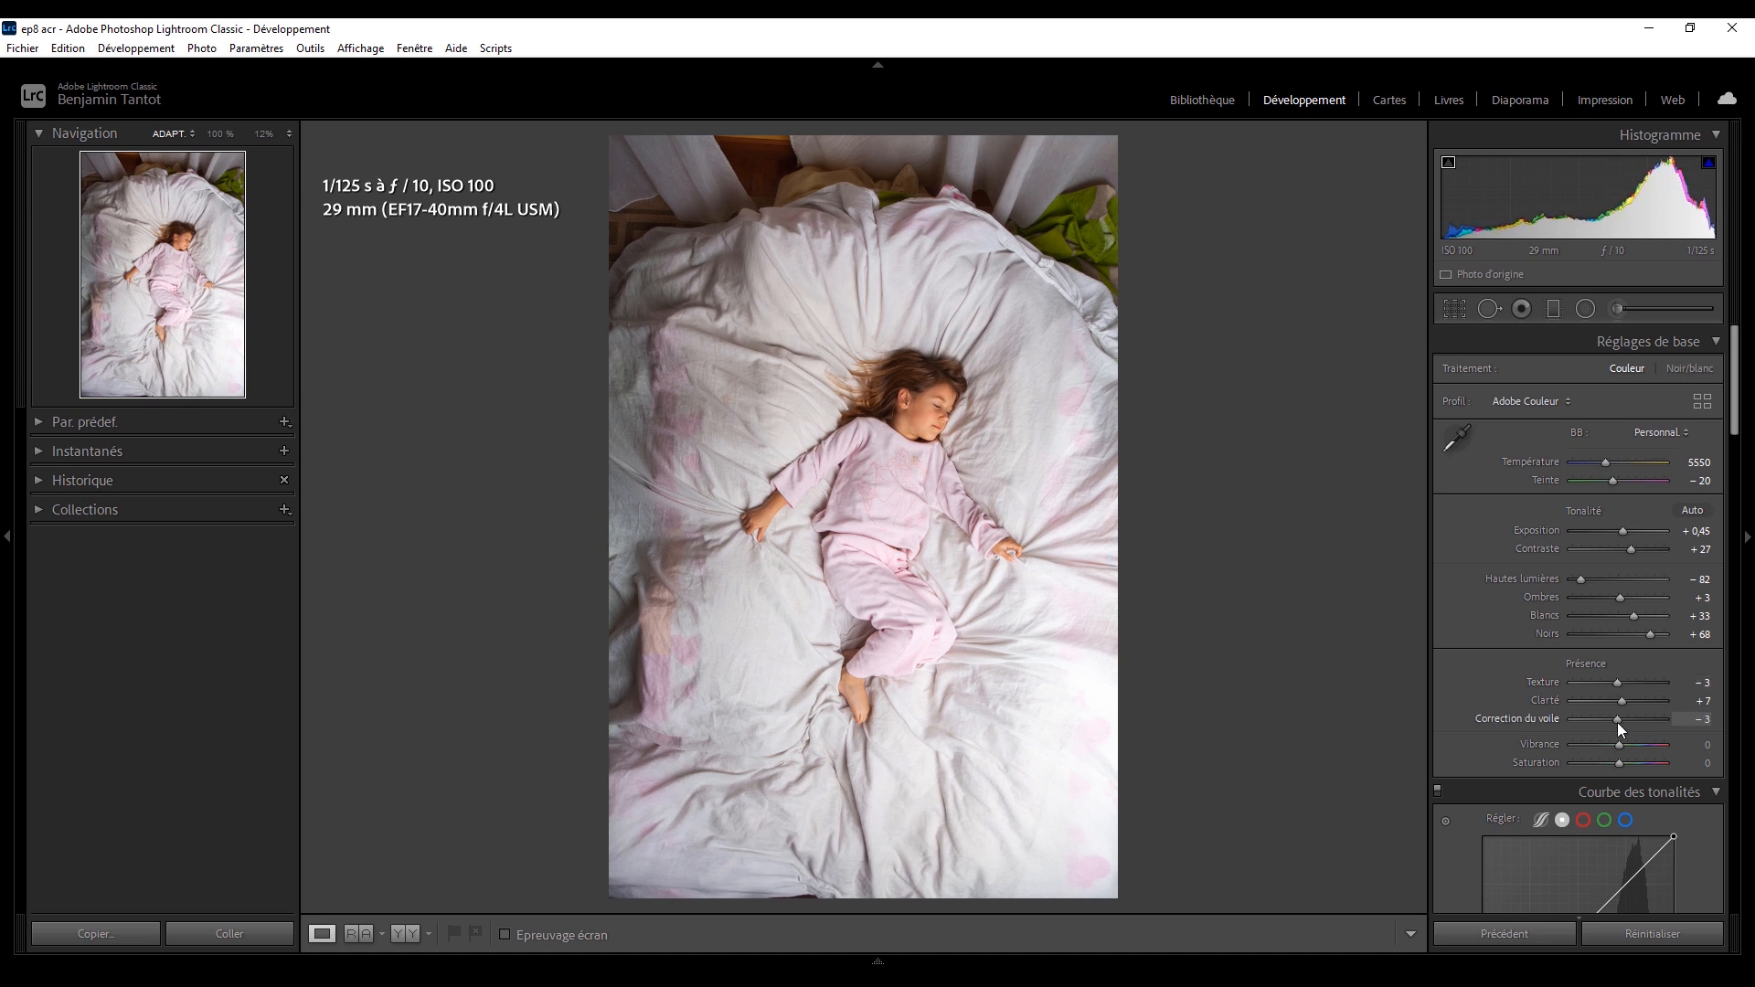
pyautogui.moveTo(1627, 548); pyautogui.dragTo(1625, 596)
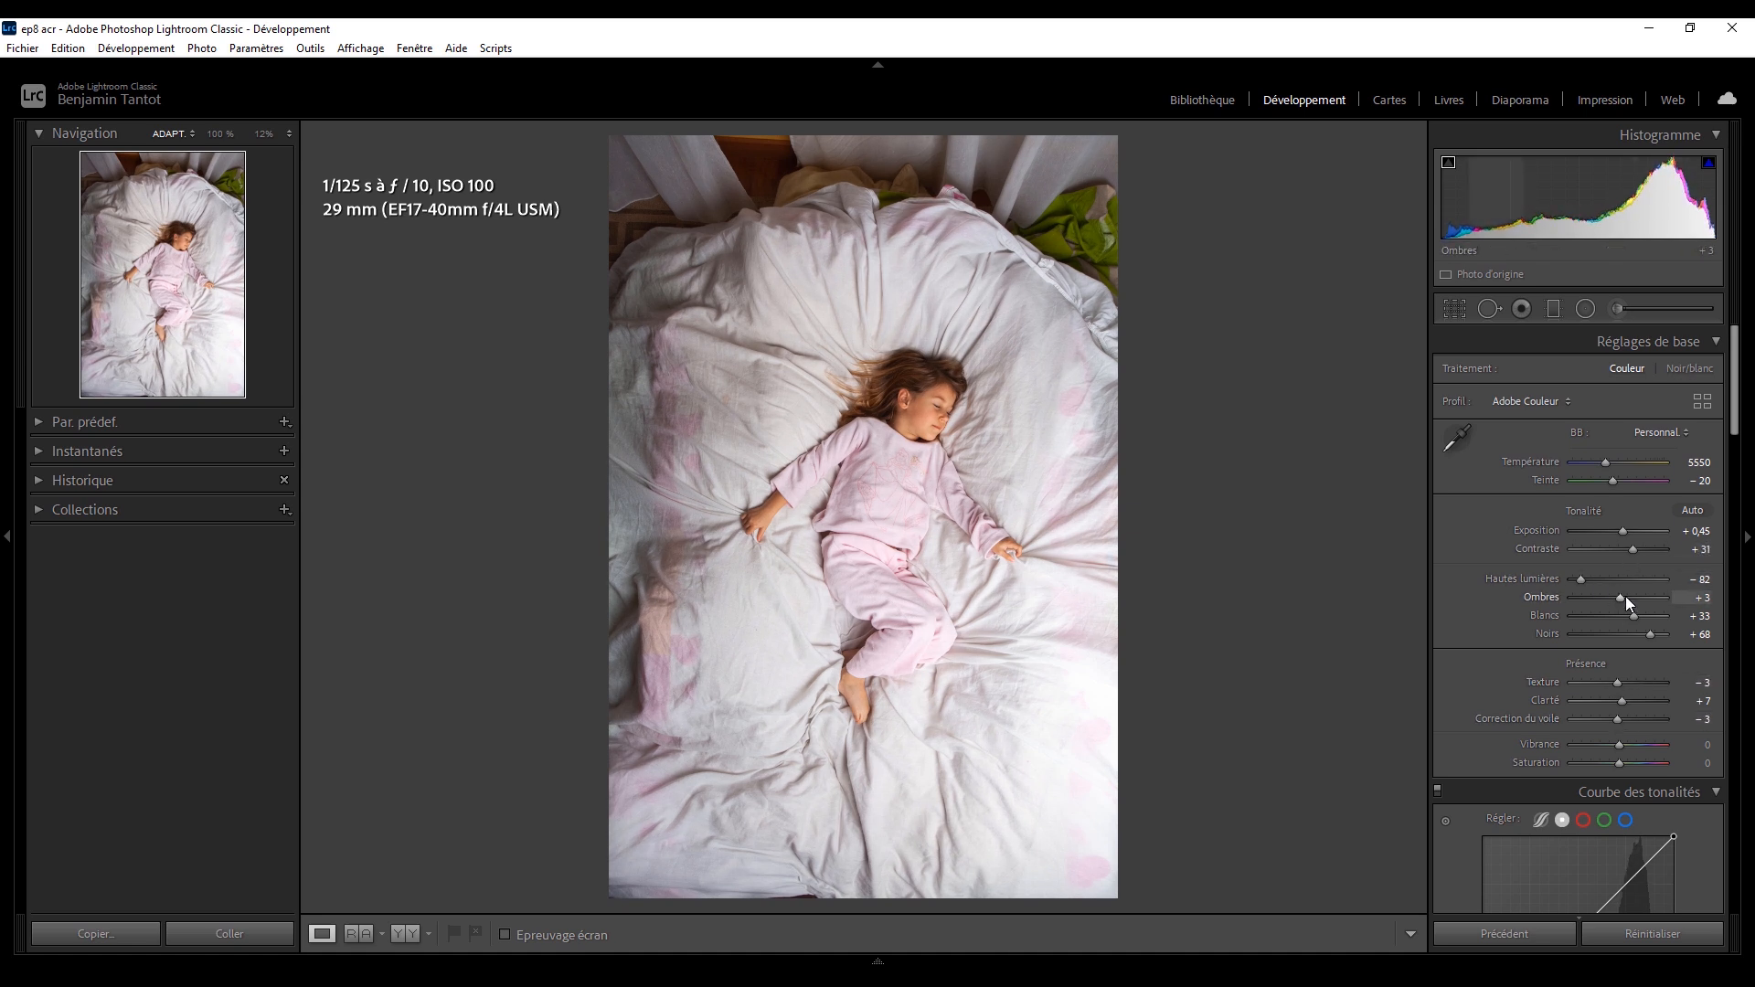
# - Set Dehaze to +3 and Clarity to +13, undoing the exaggerated trial adjustments
pyautogui.moveTo(1617, 719); pyautogui.dragTo(1637, 704)
pyautogui.hotkey('ctrl', 'z')
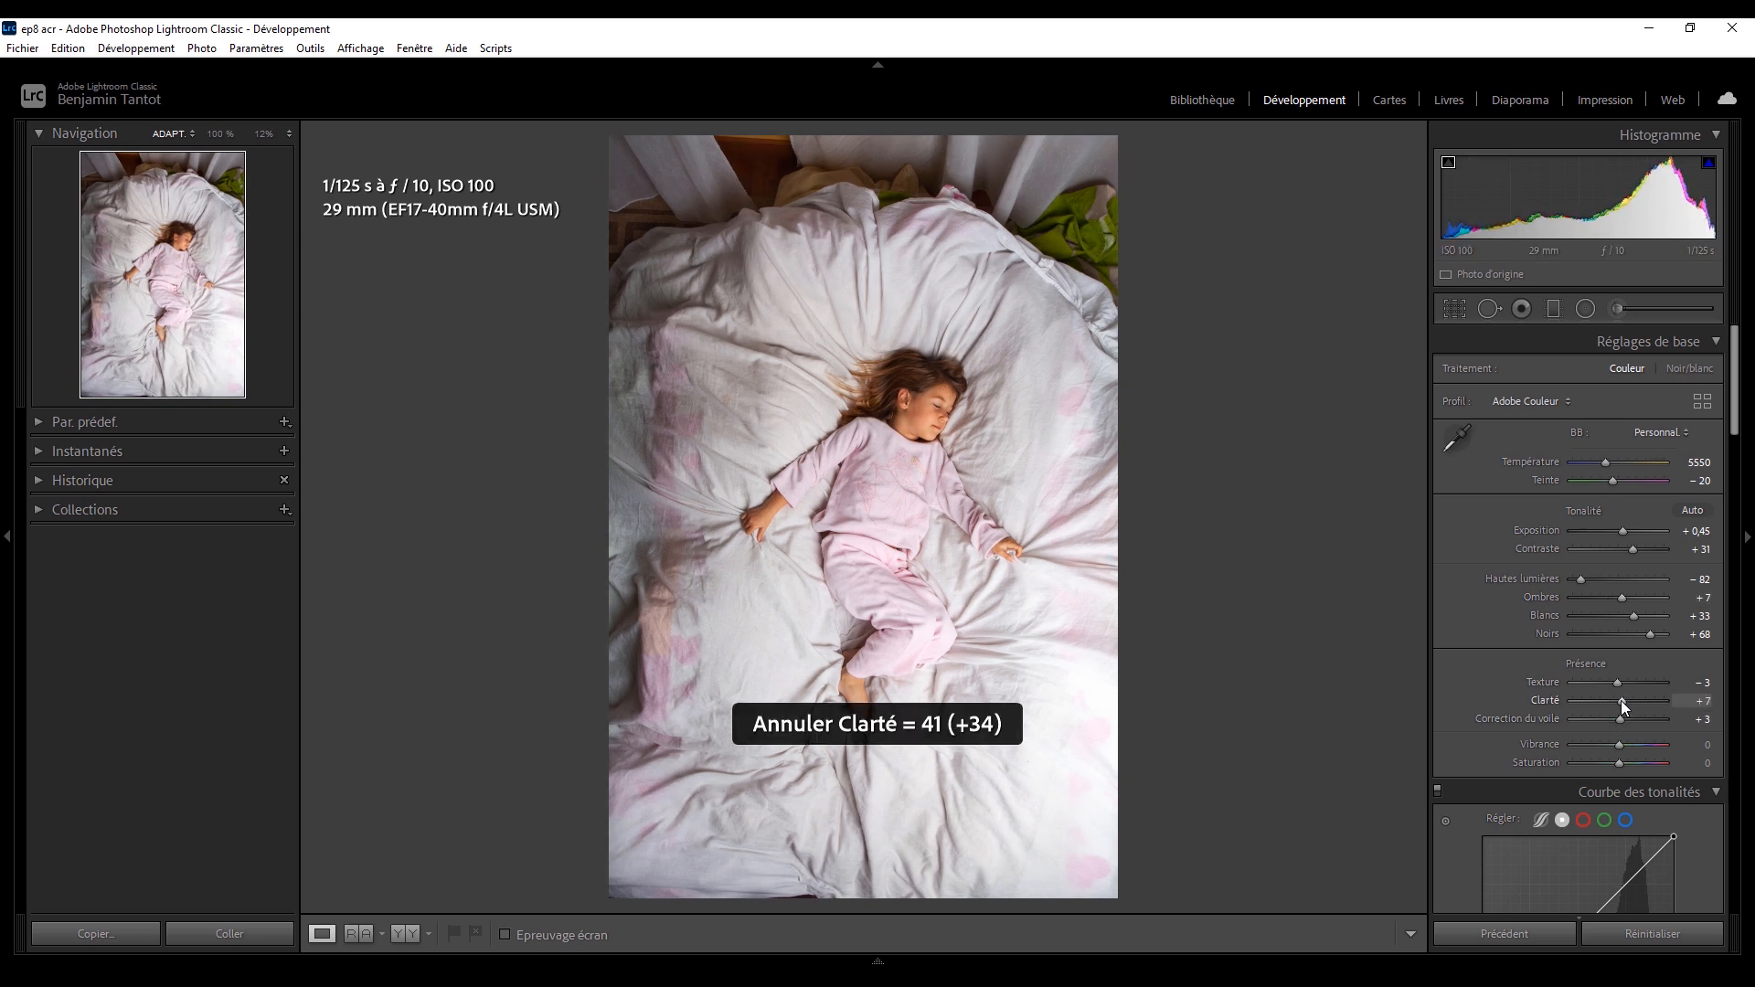
pyautogui.moveTo(1650, 633); pyautogui.dragTo(1555, 578)
pyautogui.hotkey('ctrl', 'z')
# - Try strong hue shifts in both directions on the blue and green calibration primaries, undoing each one
pyautogui.moveTo(1734, 382); pyautogui.dragTo(1748, 880)
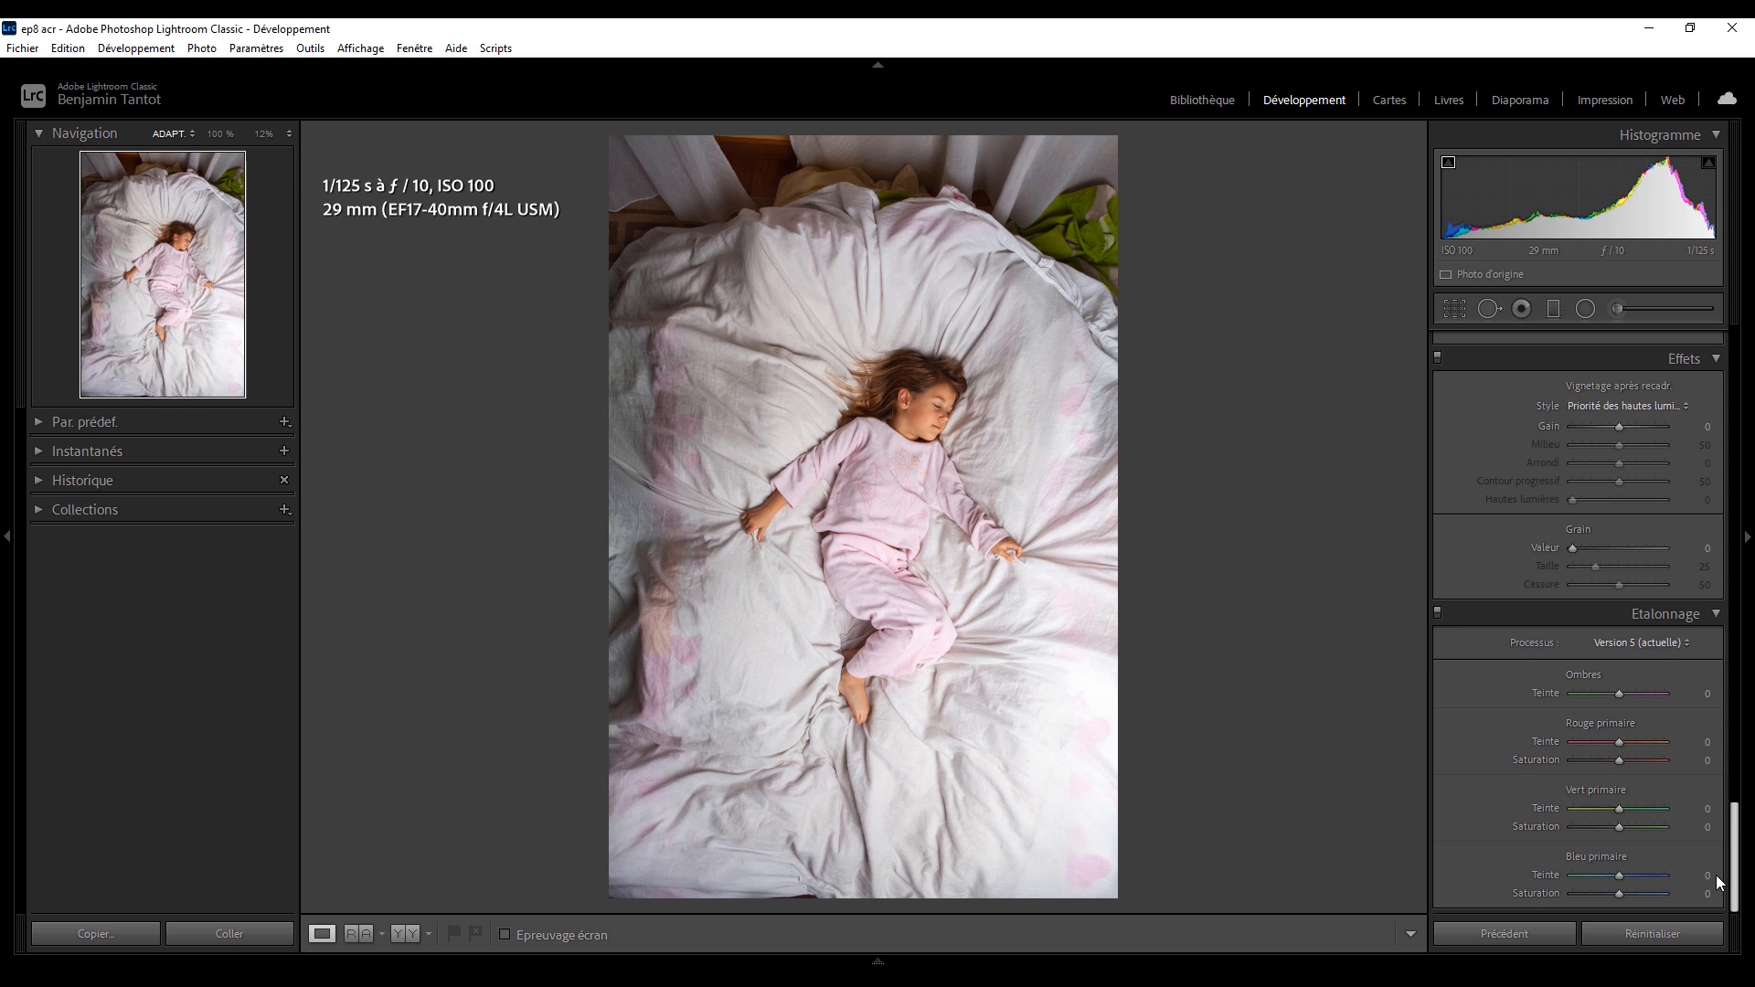
pyautogui.click(1636, 875)
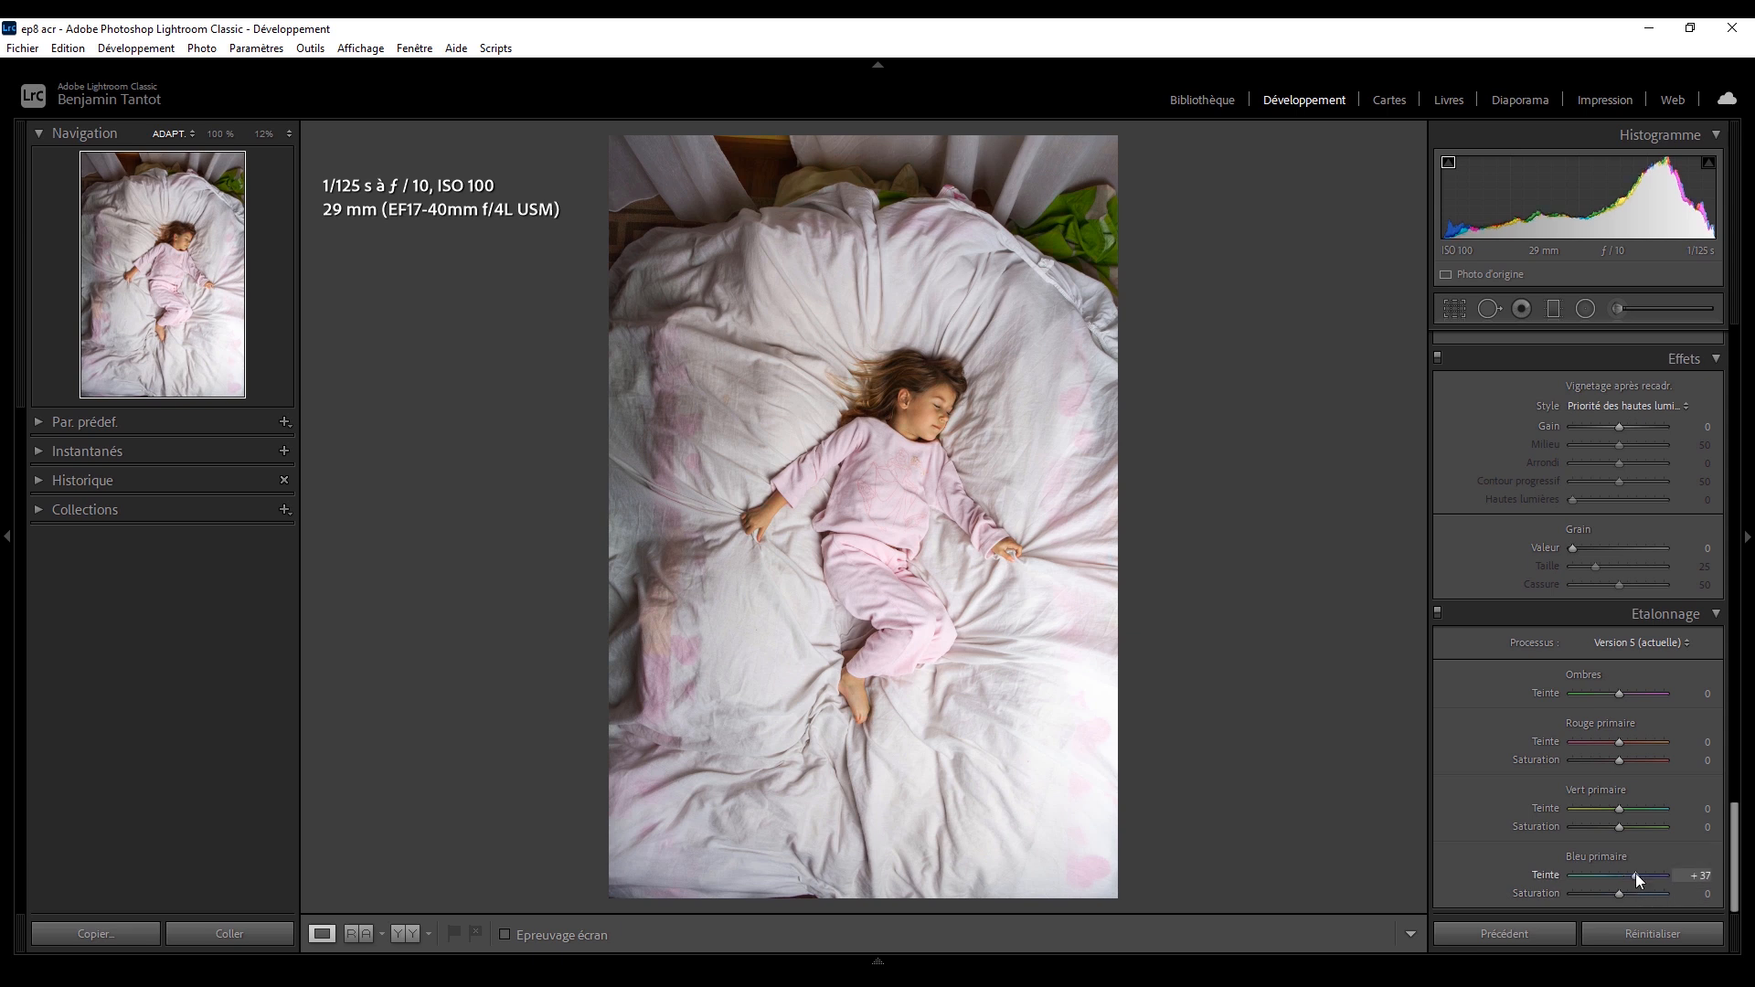
pyautogui.hotkey('ctrl', 'z')
pyautogui.click(1598, 876)
pyautogui.hotkey('ctrl', 'z')
pyautogui.click(1642, 809)
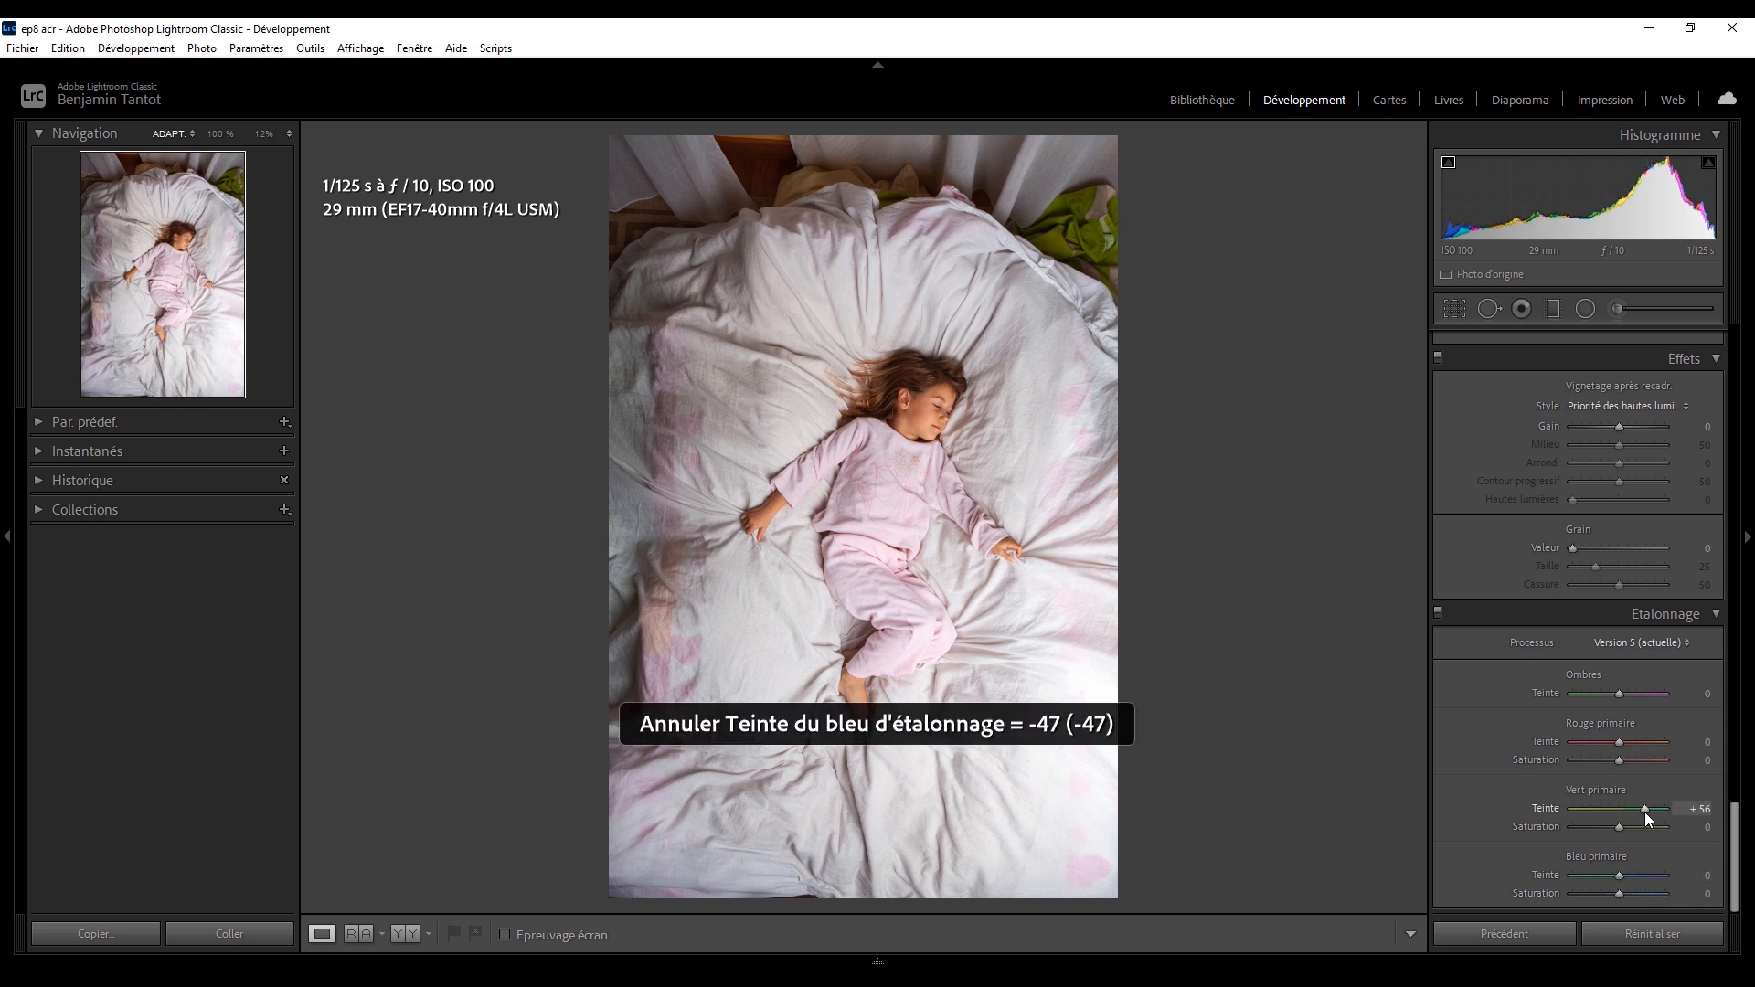
pyautogui.hotkey('ctrl', 'z')
pyautogui.click(1589, 809)
pyautogui.hotkey('ctrl', 'z')
# - Set the red primary saturation to -3 in the calibration, undoing the trial shifts of red hue and blue saturation
pyautogui.click(1643, 742)
pyautogui.hotkey('ctrl', 'z')
pyautogui.click(1609, 762)
pyautogui.hotkey('ctrl', 'z')
pyautogui.click(1599, 893)
pyautogui.hotkey('ctrl', 'z')
pyautogui.click(1649, 892)
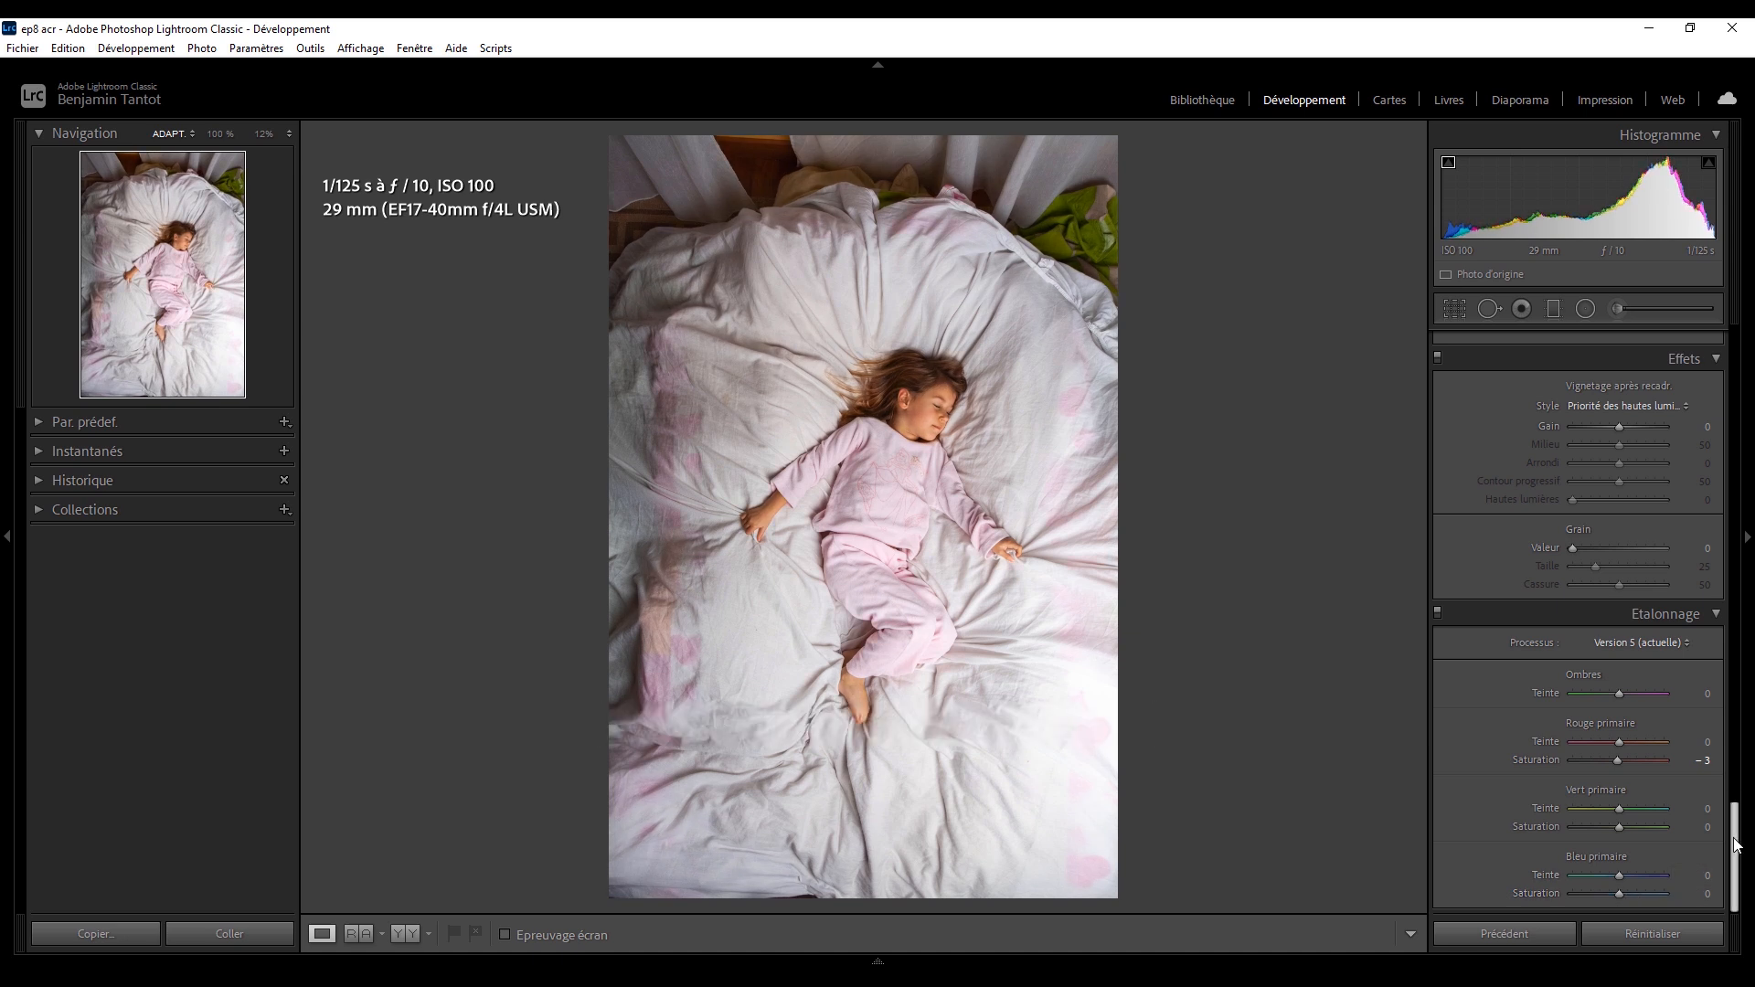
# - Remove chromatic aberration and enable the lens profile correction for the photo
pyautogui.scroll(10, 1482, 568)
pyautogui.click(1482, 553)
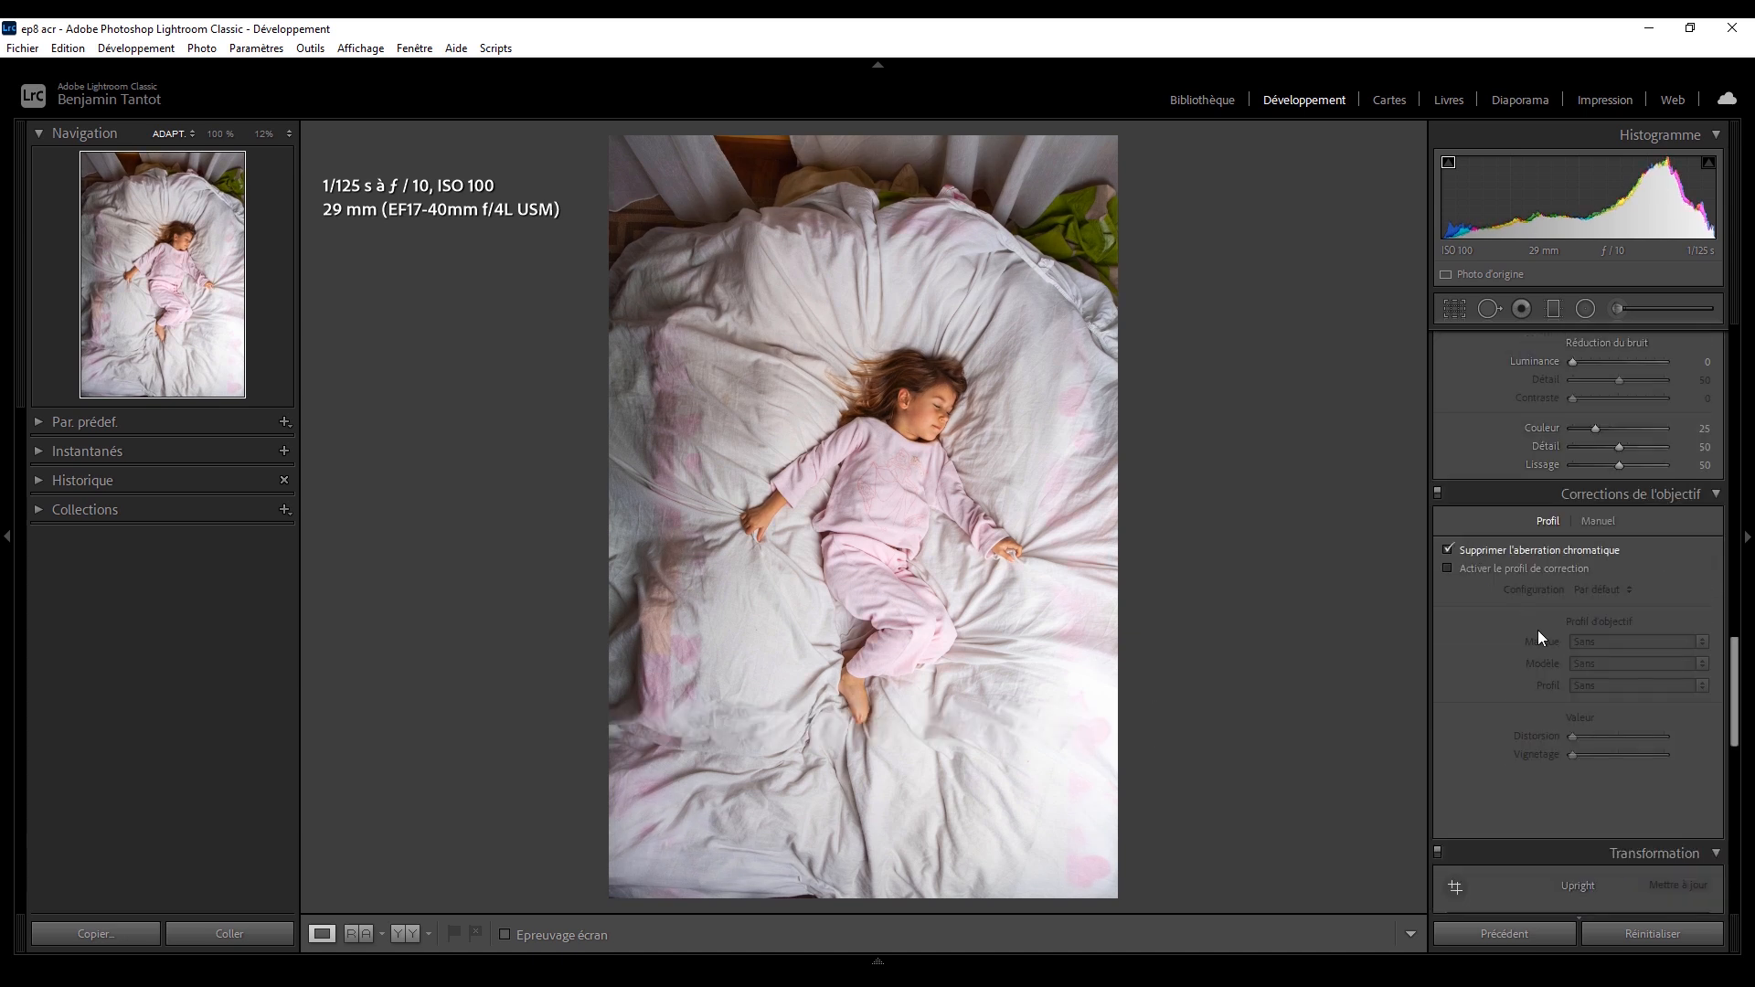
pyautogui.click(1523, 566)
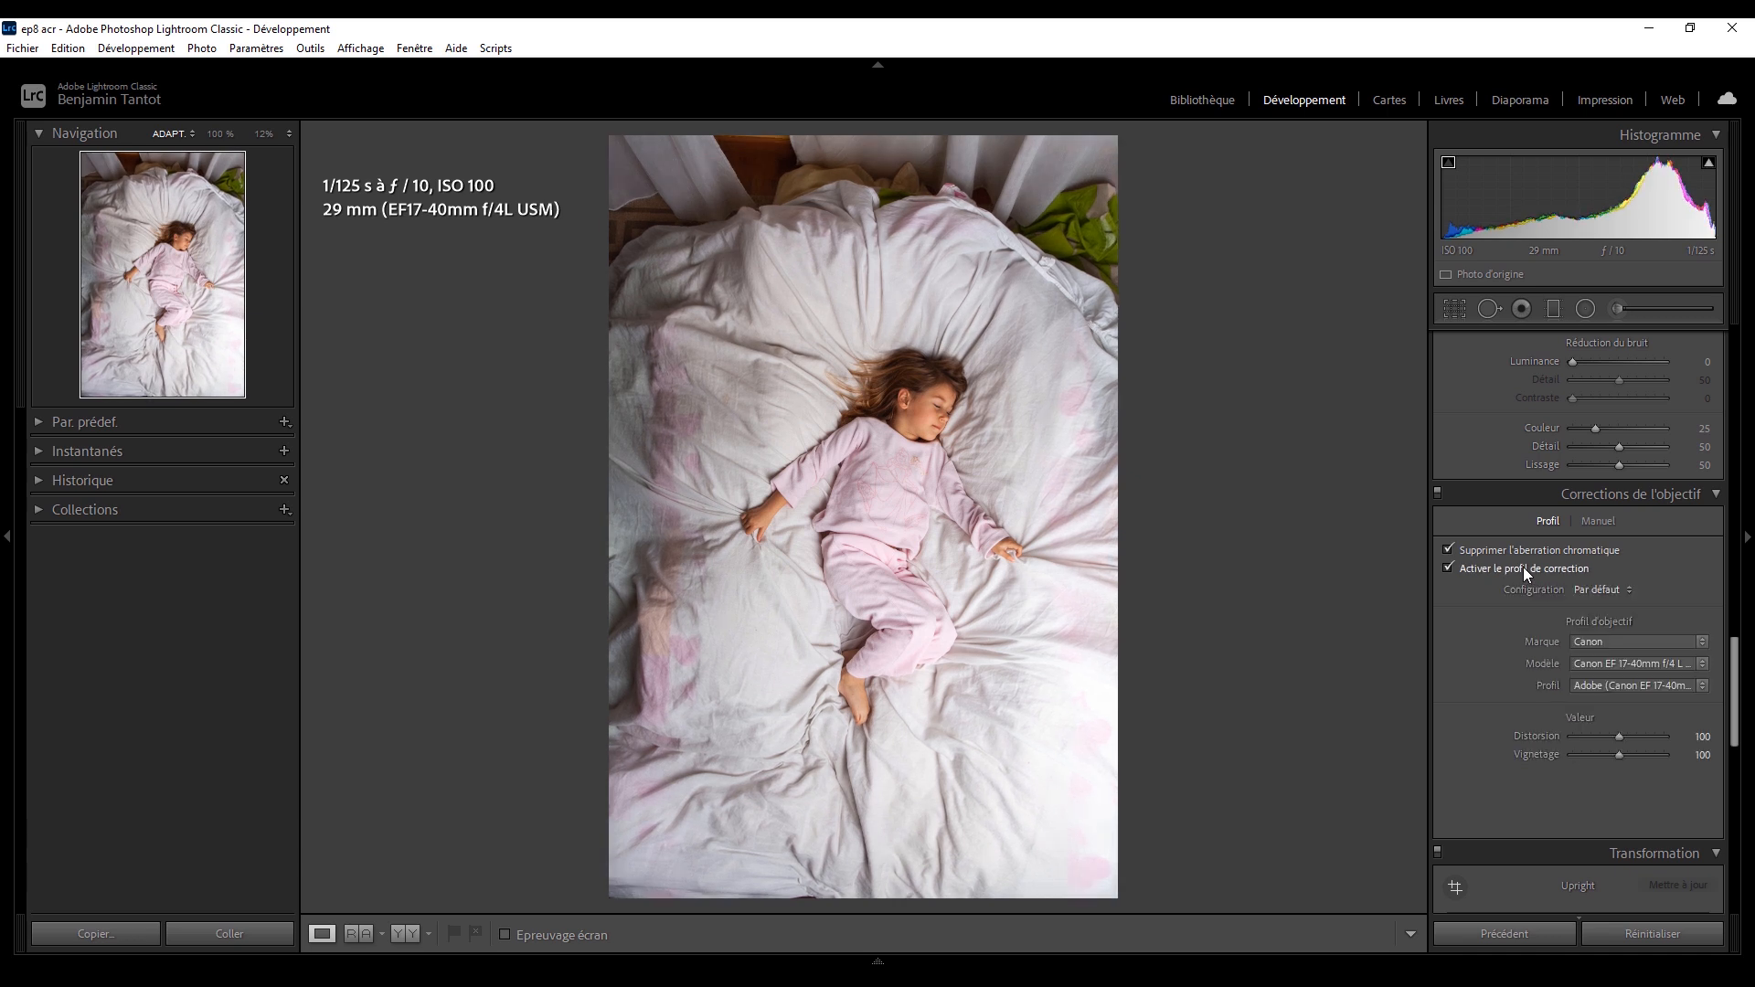
# - Sharpen the photo with a masking of 65 and an amount of 76
pyautogui.scroll(5, 1736, 697)
pyautogui.moveTo(1605, 734); pyautogui.dragTo(1632, 731)
pyautogui.click(1620, 682)
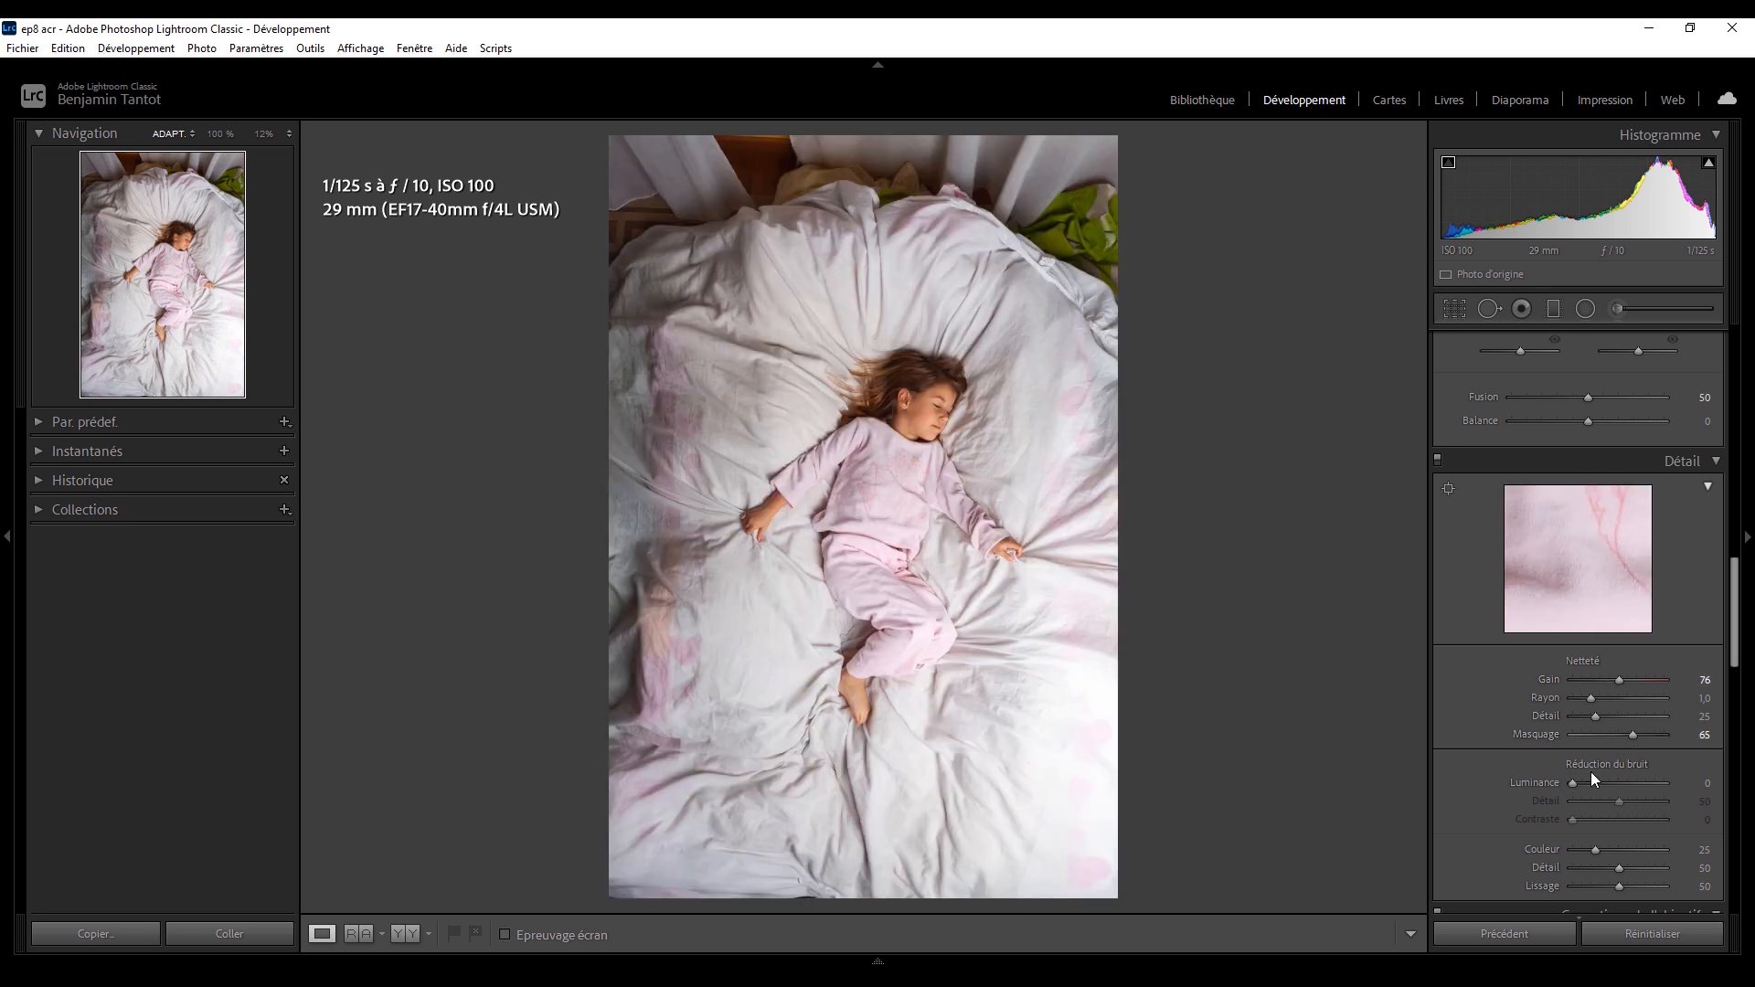
# - Try lowering the magenta saturation to -100 in the color mixer and undo it
pyautogui.scroll(5, 1738, 608)
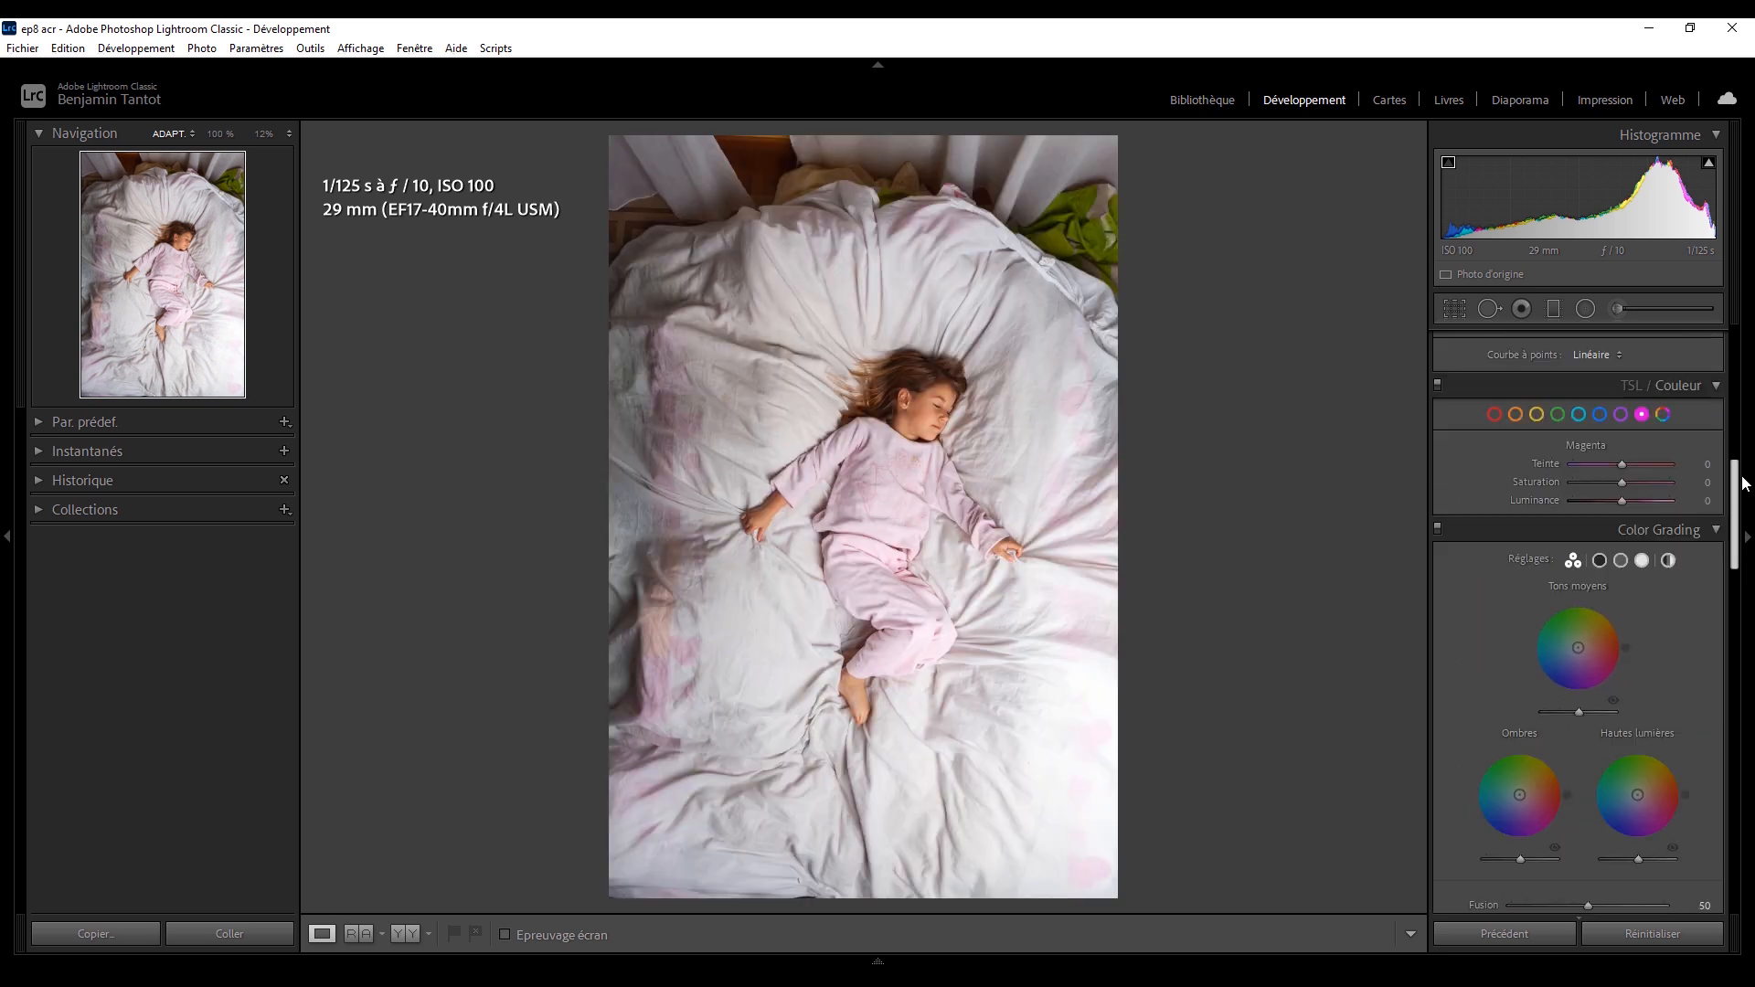
pyautogui.doubleClick(1527, 677)
pyautogui.moveTo(1636, 672); pyautogui.dragTo(1560, 676)
pyautogui.hotkey('ctrl', 'z')
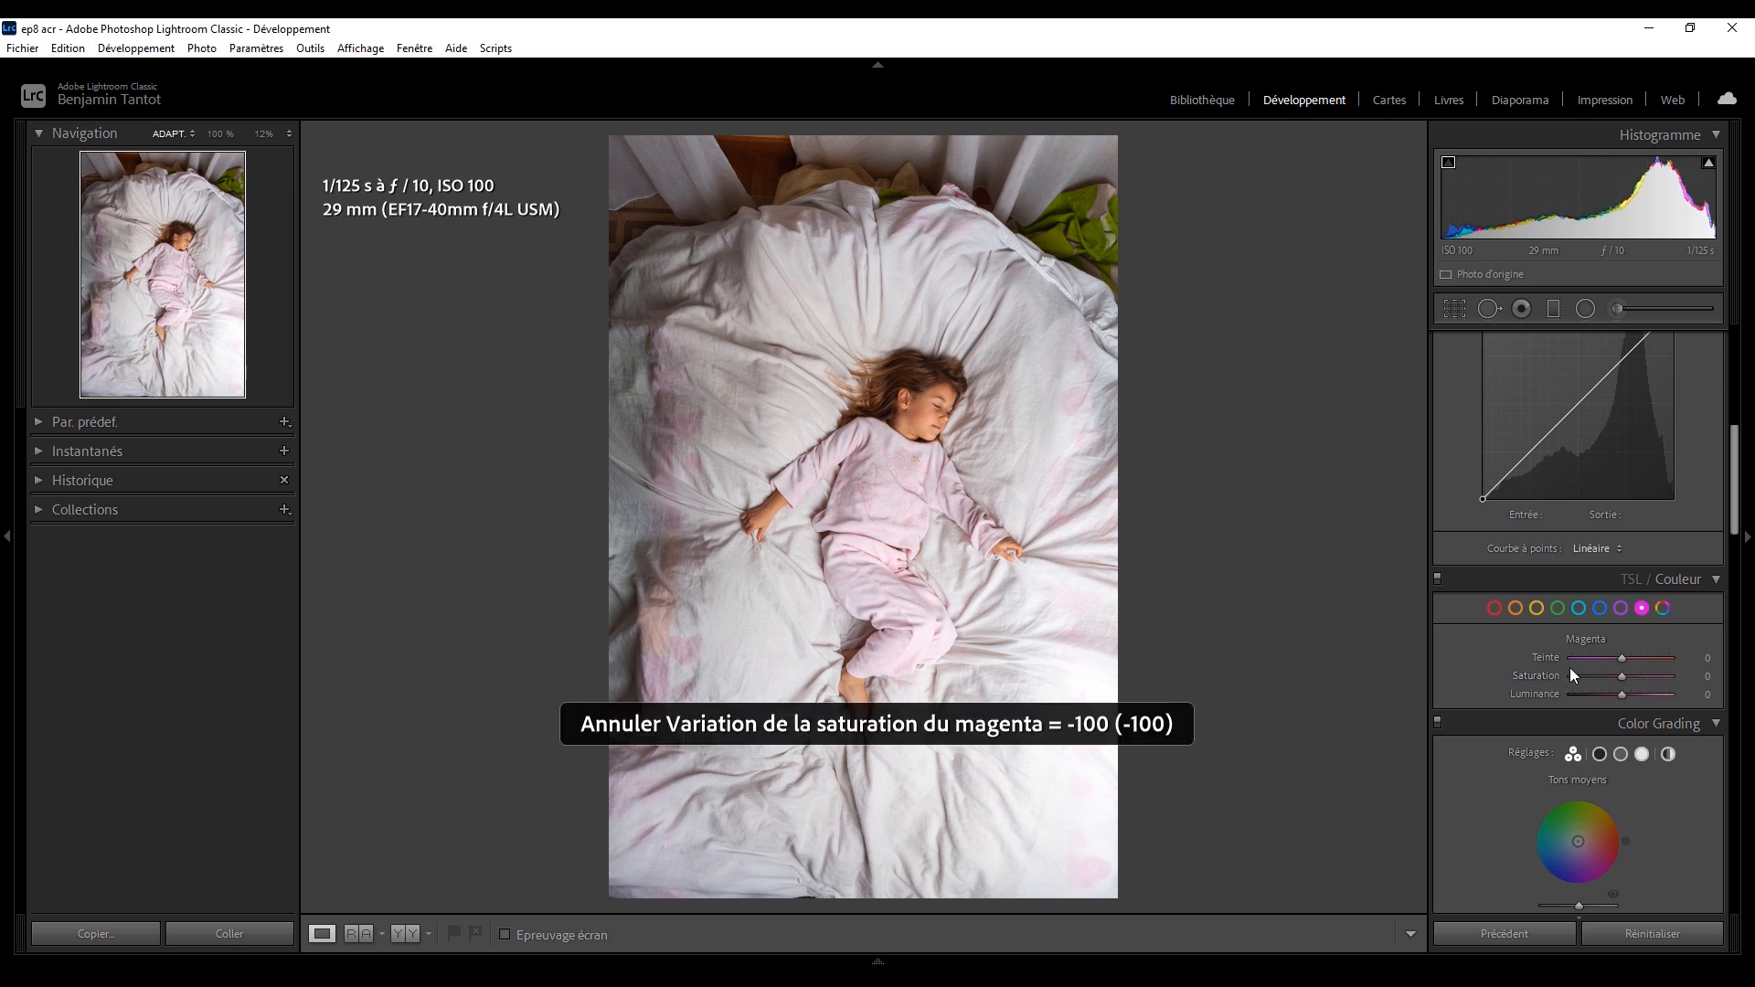
pyautogui.moveTo(1620, 676); pyautogui.dragTo(1495, 677)
pyautogui.hotkey('ctrl', 'z')
# - Desaturate the purple, blue, aqua and green color ranges, with the green saturation set to -100
pyautogui.click(1621, 609)
pyautogui.moveTo(1623, 677); pyautogui.dragTo(1526, 667)
pyautogui.click(1600, 608)
pyautogui.click(1579, 607)
pyautogui.click(1558, 608)
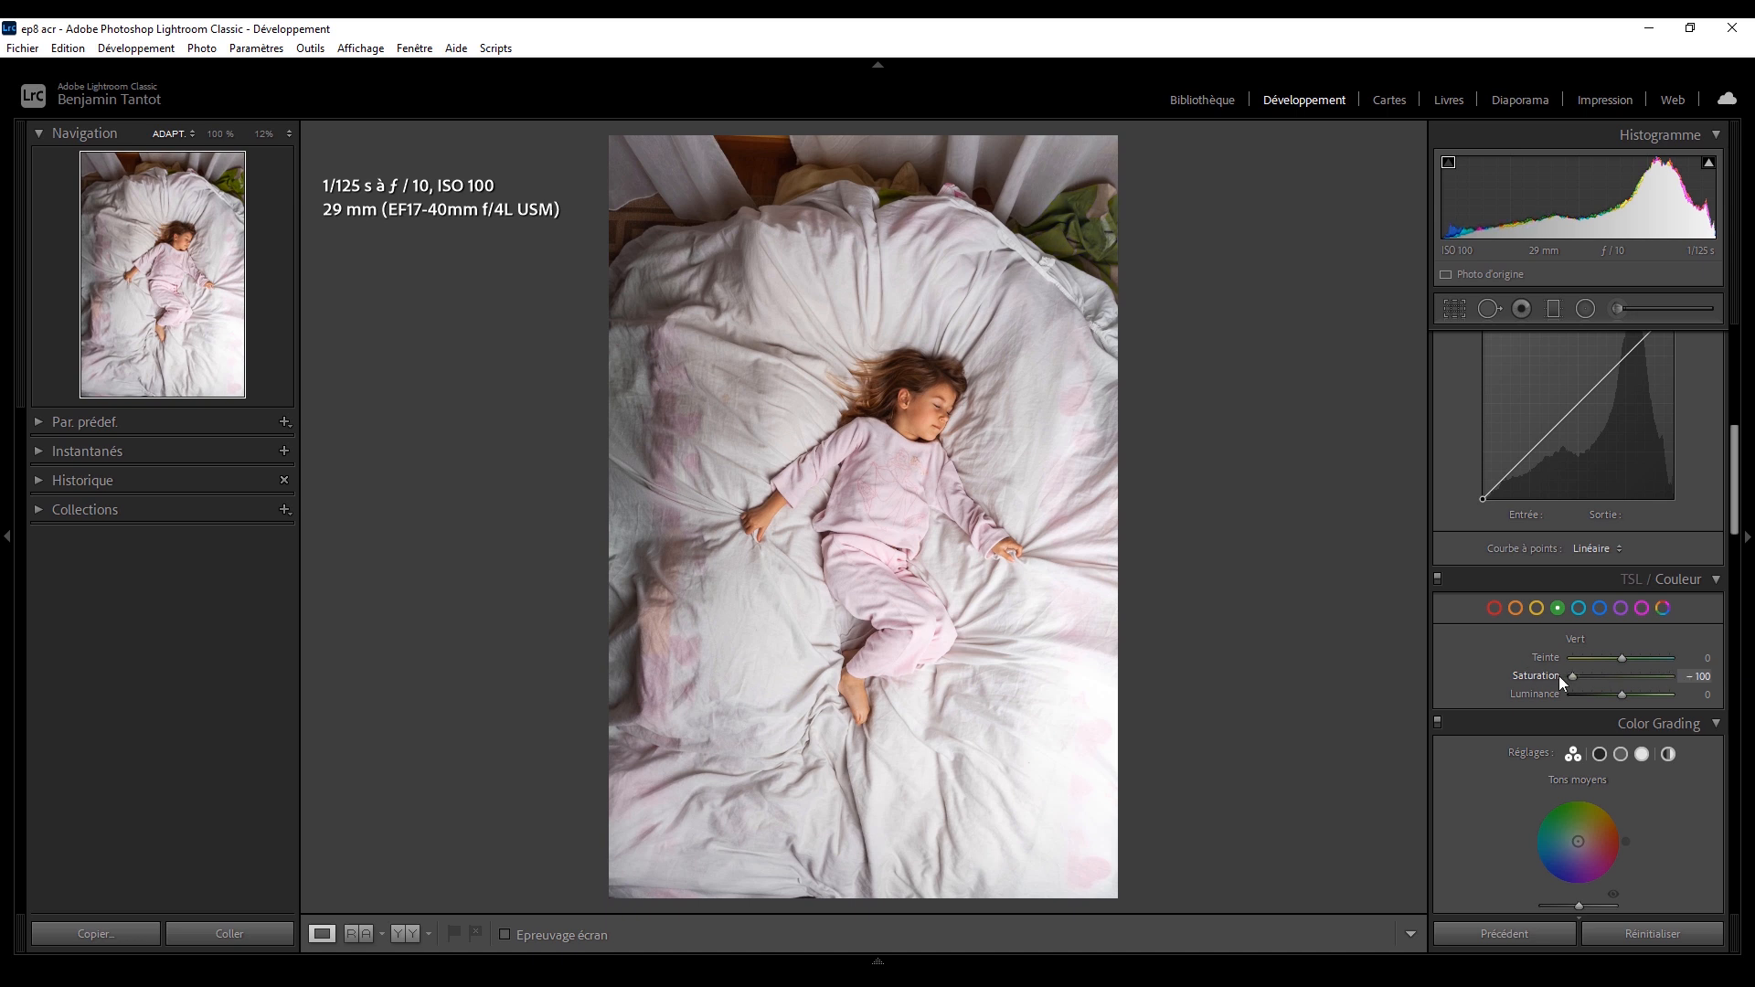
# - Lower the yellow saturation slightly and set the red saturation to -5 in the color mixer
pyautogui.click(1536, 608)
pyautogui.moveTo(1622, 676)
pyautogui.mouseDown()
pyautogui.moveTo(1712, 681)
pyautogui.moveTo(1423, 675)
pyautogui.moveTo(1741, 693)
pyautogui.moveTo(1522, 679)
pyautogui.moveTo(1632, 690)
pyautogui.moveTo(1544, 689)
pyautogui.moveTo(1617, 693)
pyautogui.mouseUp()
pyautogui.click(1494, 607)
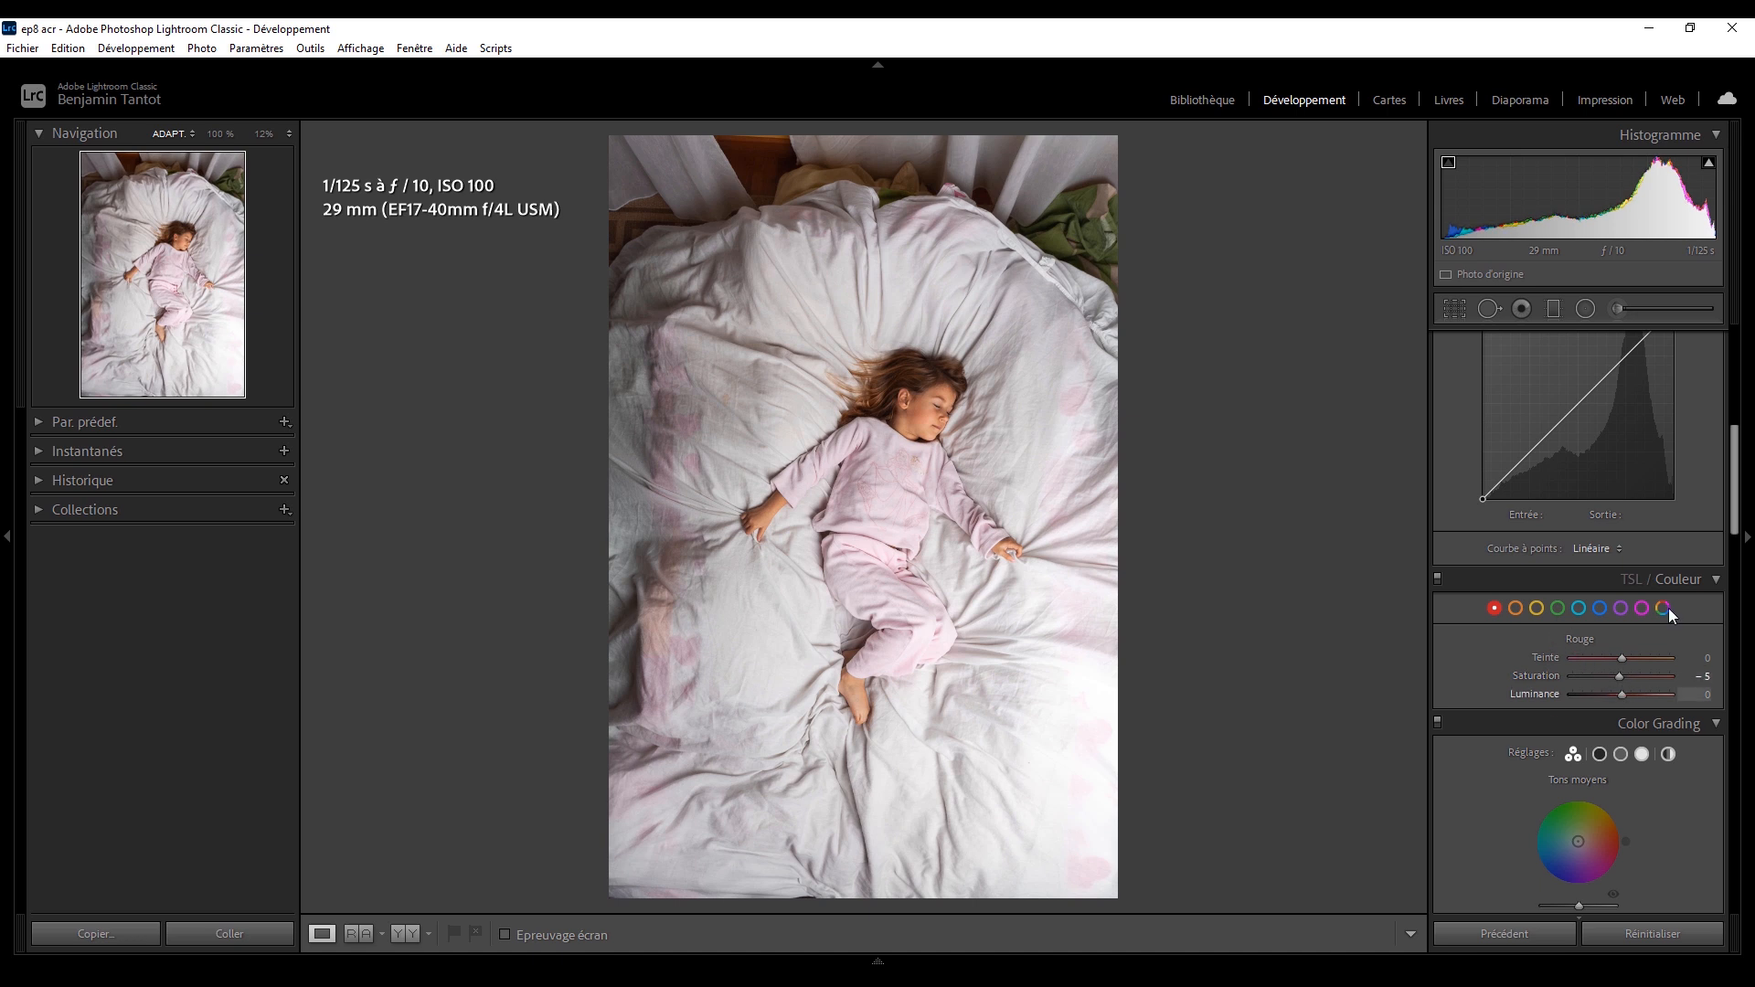
# - Add five evenly spaced anchor points along the diagonal of the tone curve to lock its shape
pyautogui.click(1455, 587)
pyautogui.click(1579, 590)
pyautogui.click(1611, 557)
pyautogui.click(1643, 526)
pyautogui.click(1550, 620)
pyautogui.click(1515, 654)
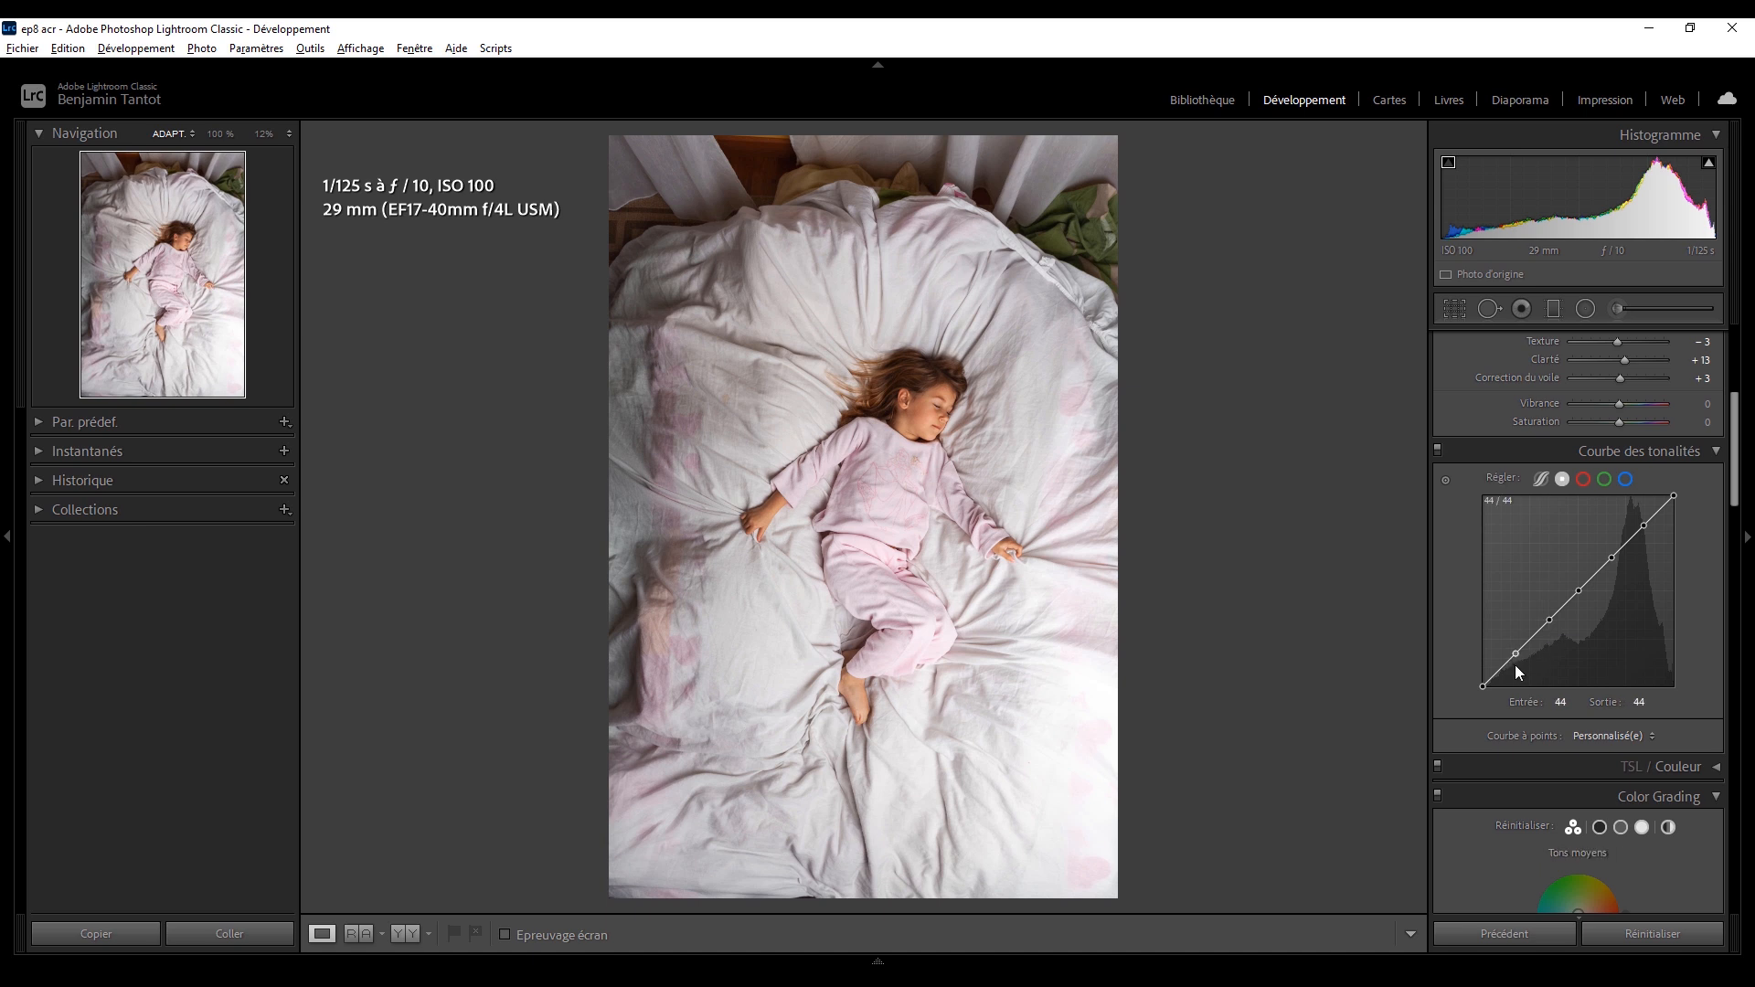
# - Lift the tone curve's black endpoint slightly and lower its white endpoint to 254, comparing the photo before and after
pyautogui.moveTo(1483, 684); pyautogui.dragTo(1461, 684)
pyautogui.moveTo(1673, 495); pyautogui.dragTo(1694, 499)
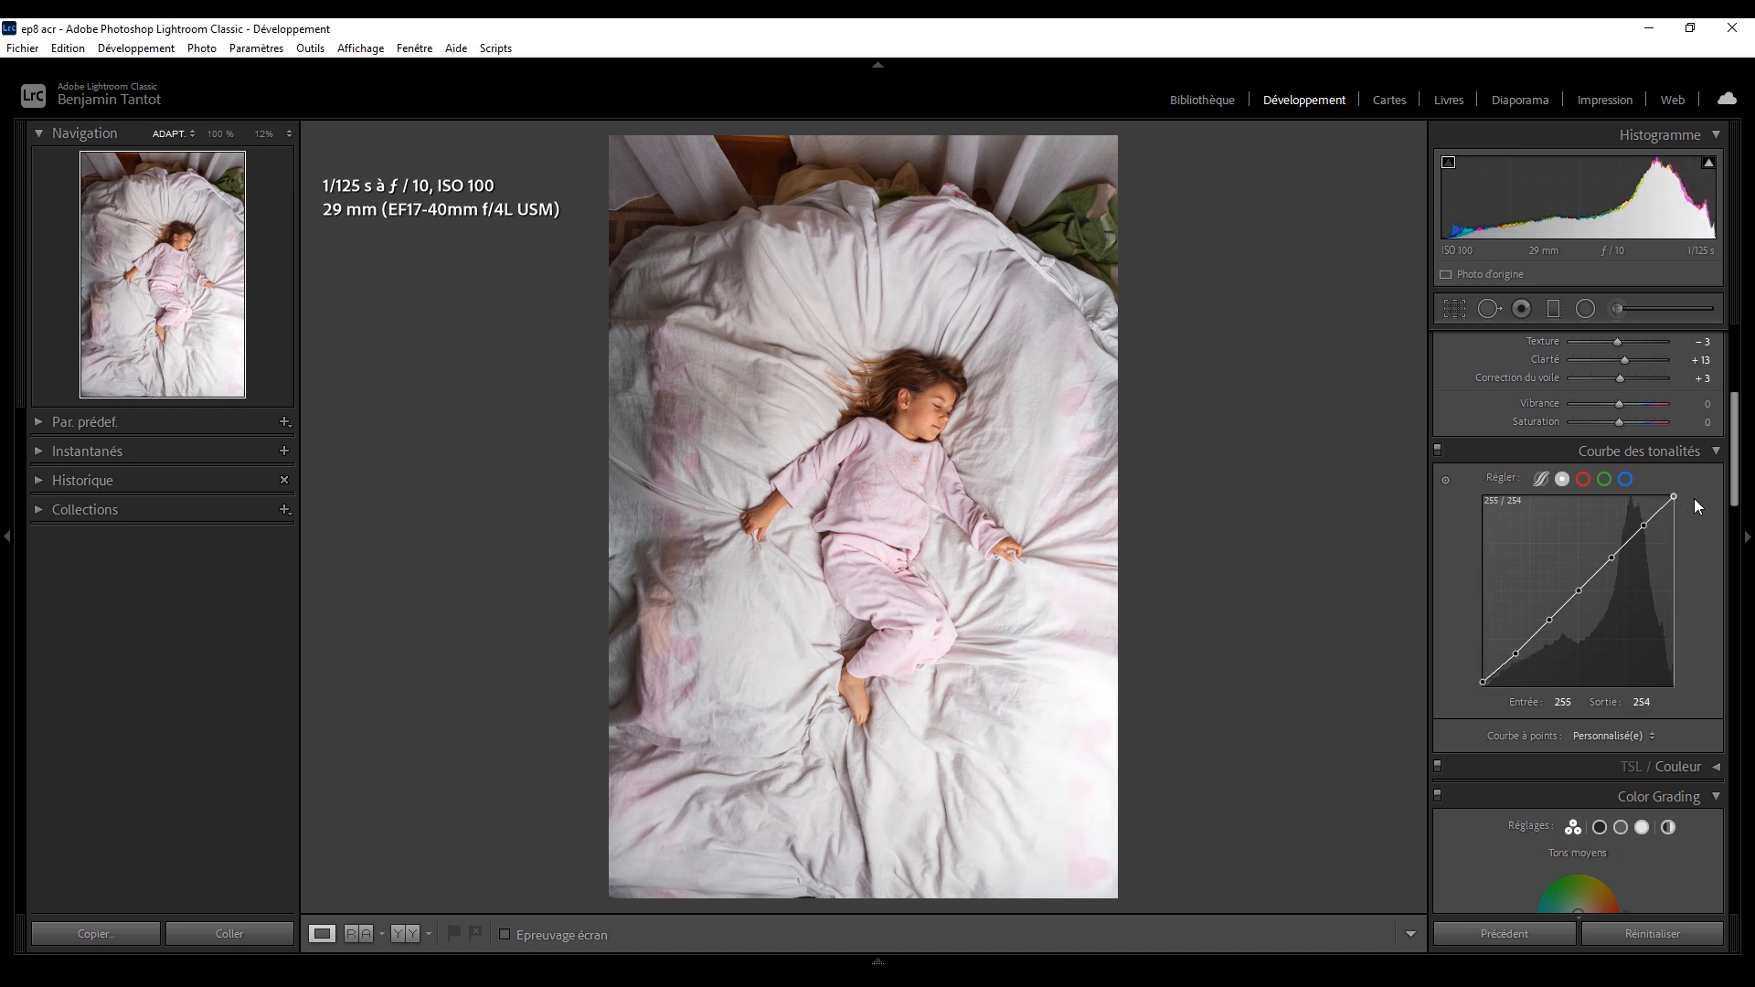
pyautogui.scroll(5, 1696, 506)
pyautogui.press('\\')
pyautogui.press('\\')
pyautogui.press('\\')
pyautogui.press('\\')
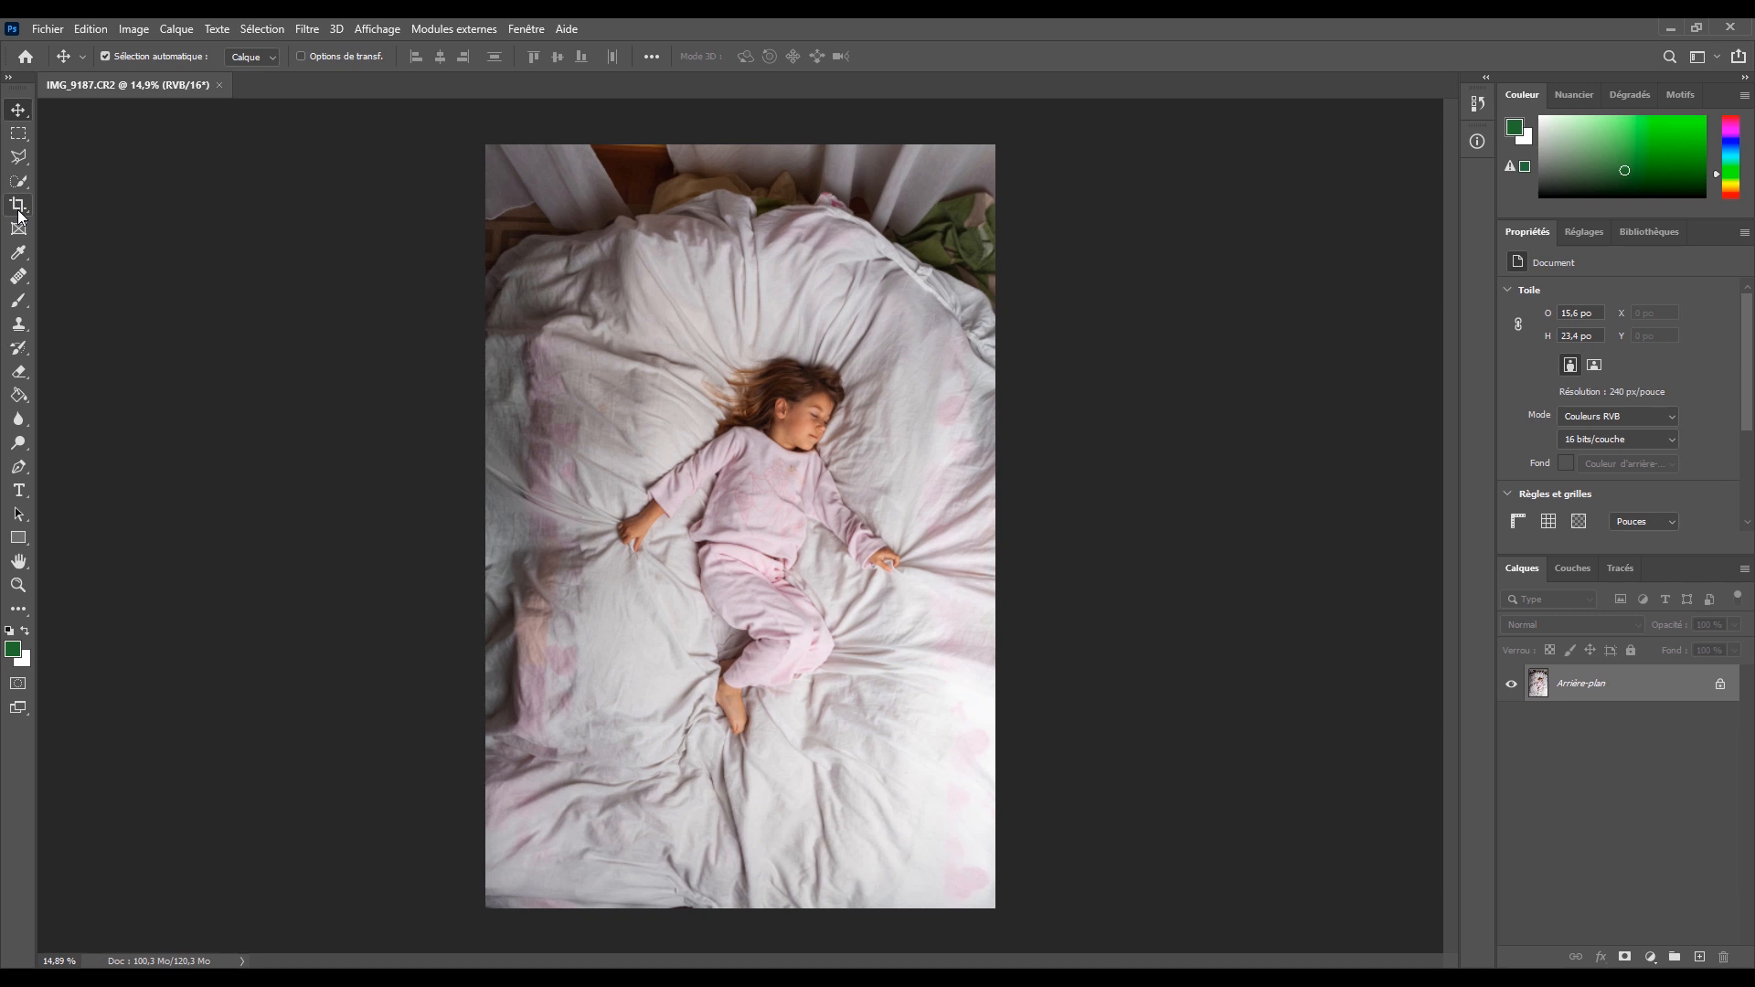
# - In Photoshop, crop the photo to a 4:5 ratio, extending the canvas beyond both sides to leave blank vertical strips
pyautogui.click(19, 207)
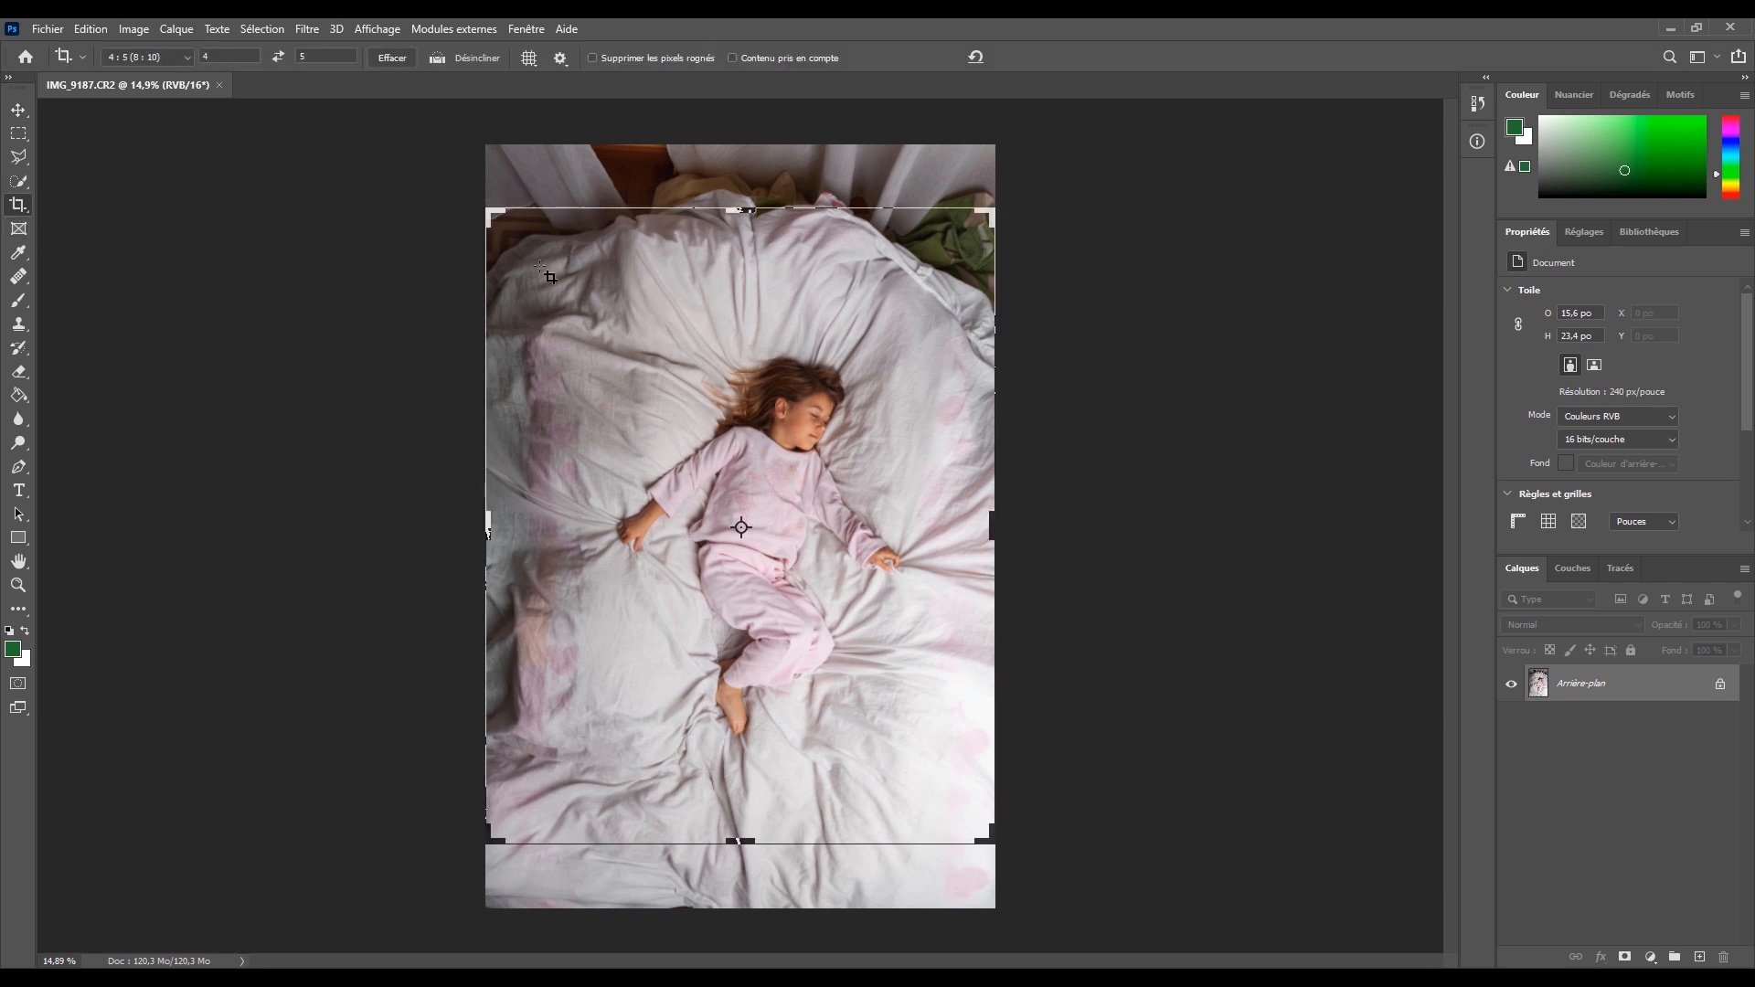
pyautogui.moveTo(482, 212); pyautogui.dragTo(468, 201)
pyautogui.moveTo(1003, 859); pyautogui.dragTo(1024, 887)
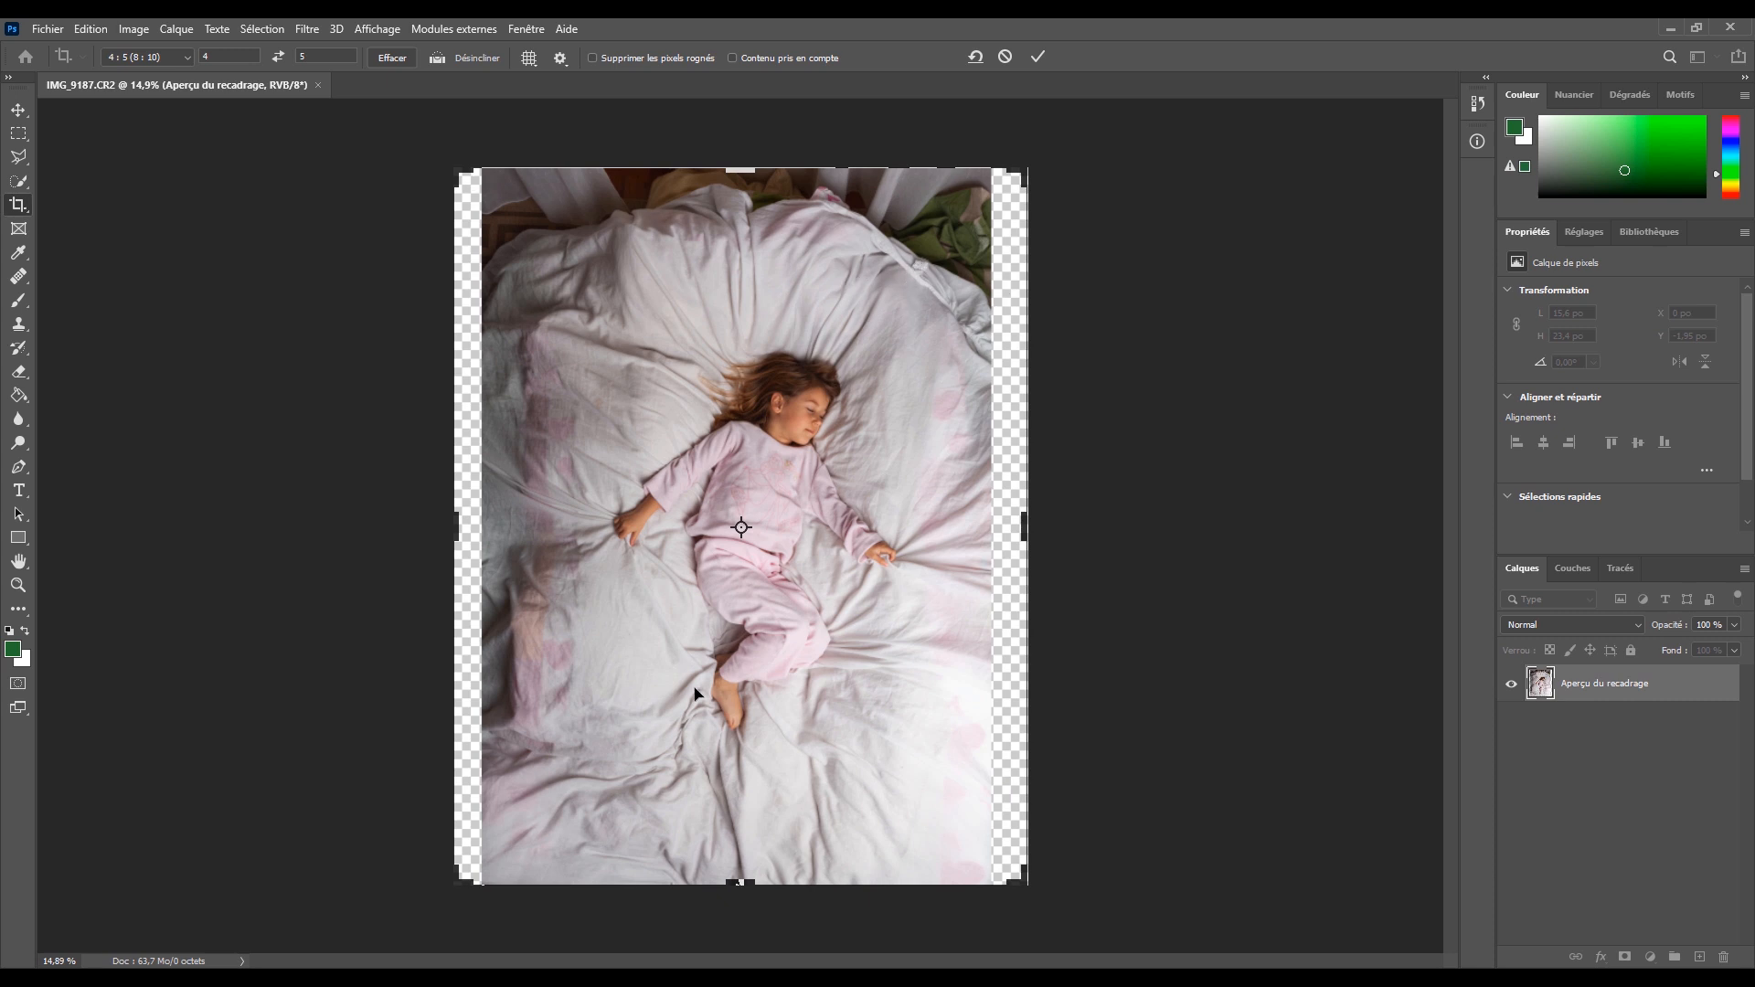
pyautogui.moveTo(1024, 169); pyautogui.dragTo(1029, 163)
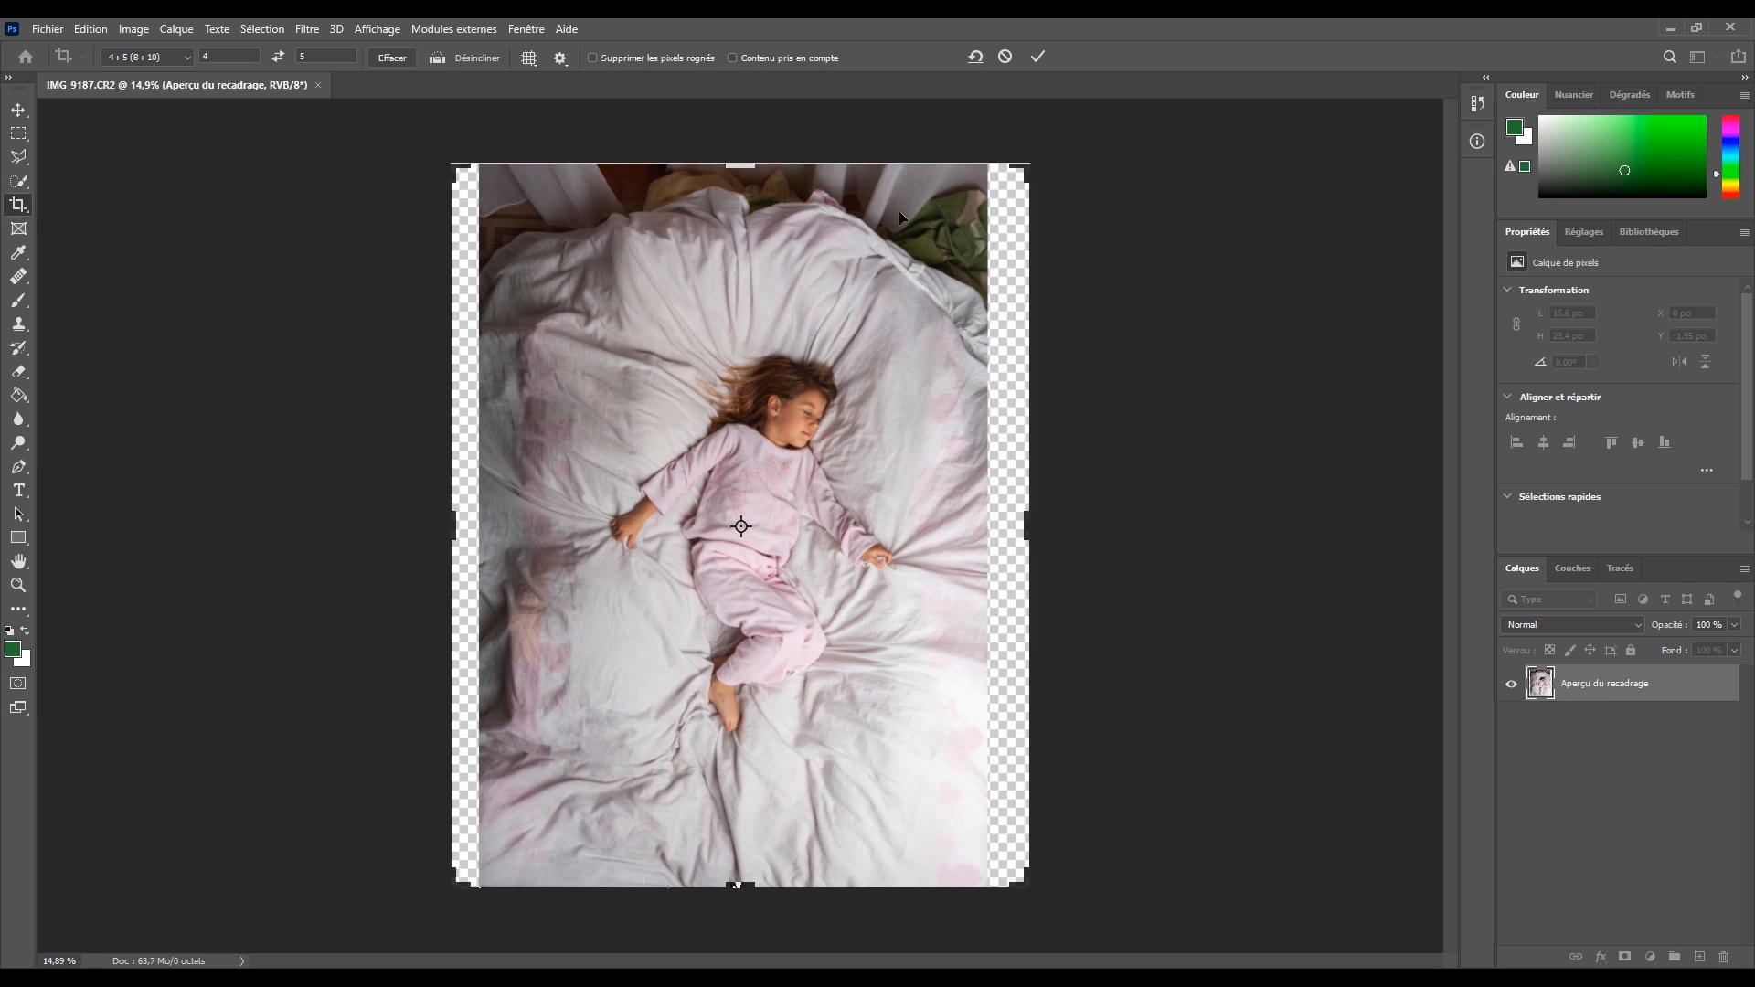
pyautogui.moveTo(456, 885); pyautogui.dragTo(453, 888)
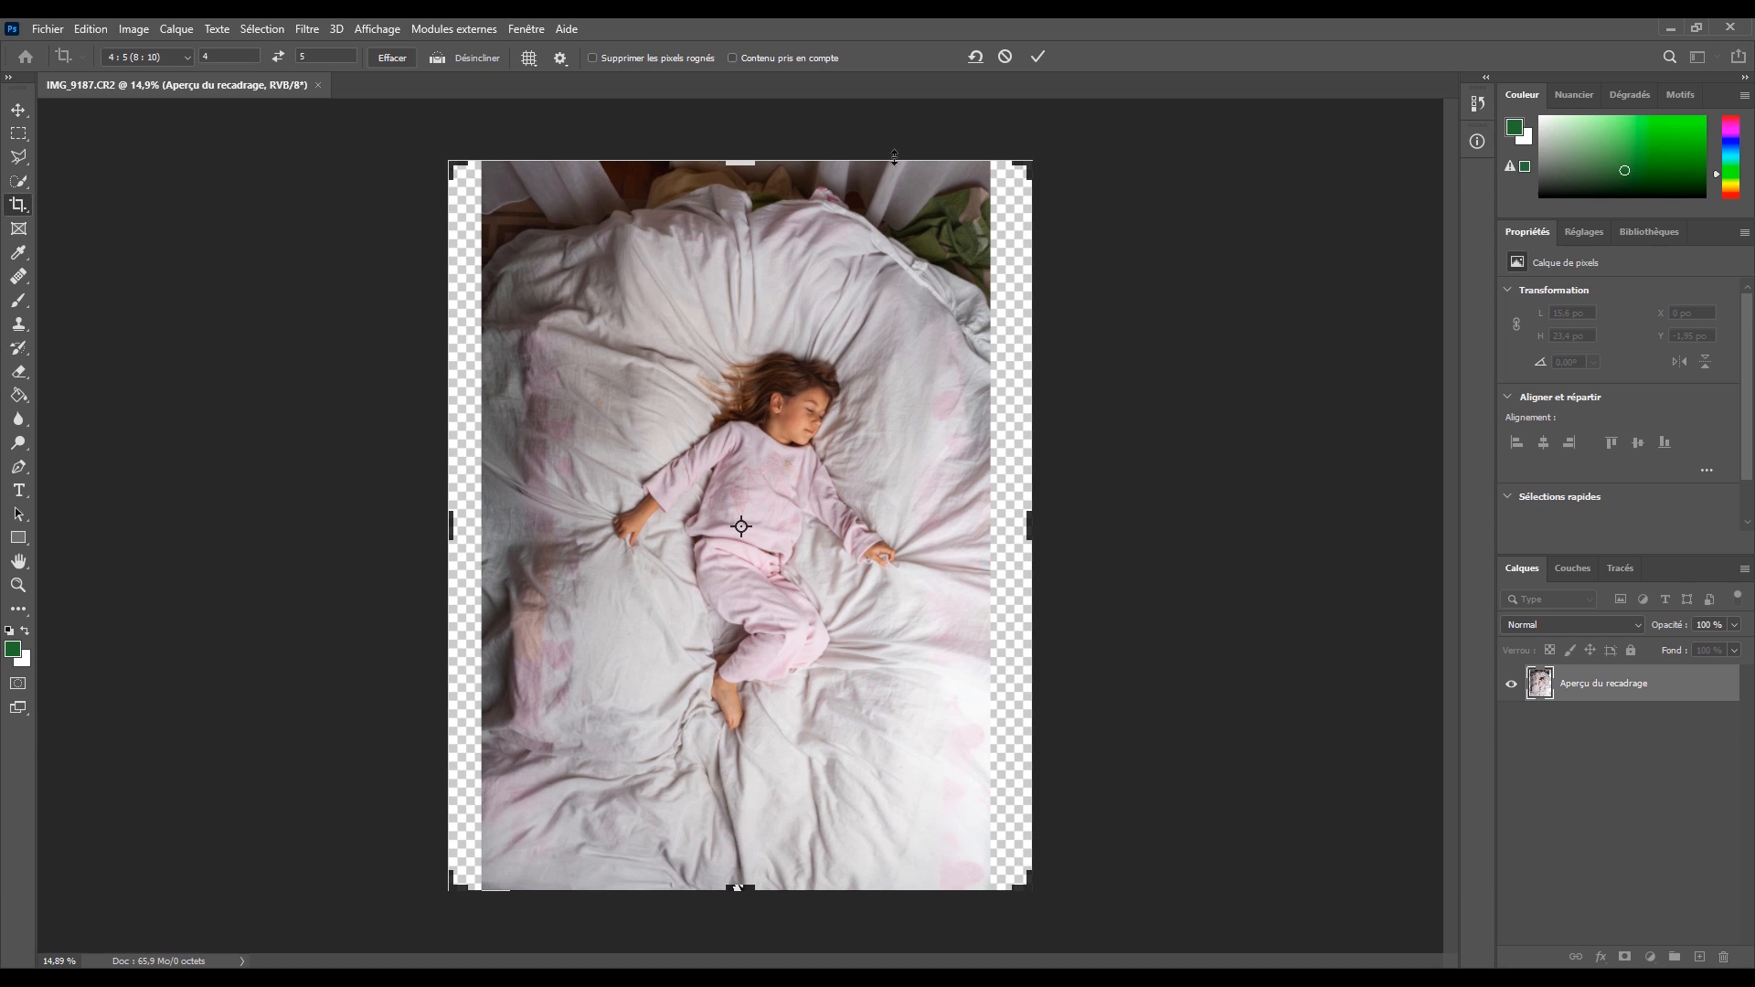
pyautogui.click(1039, 58)
# - Duplicate the photo layer and select the blank strip along the right edge, about 1.6 inches wide, slightly overlapping the photo
pyautogui.click(18, 133)
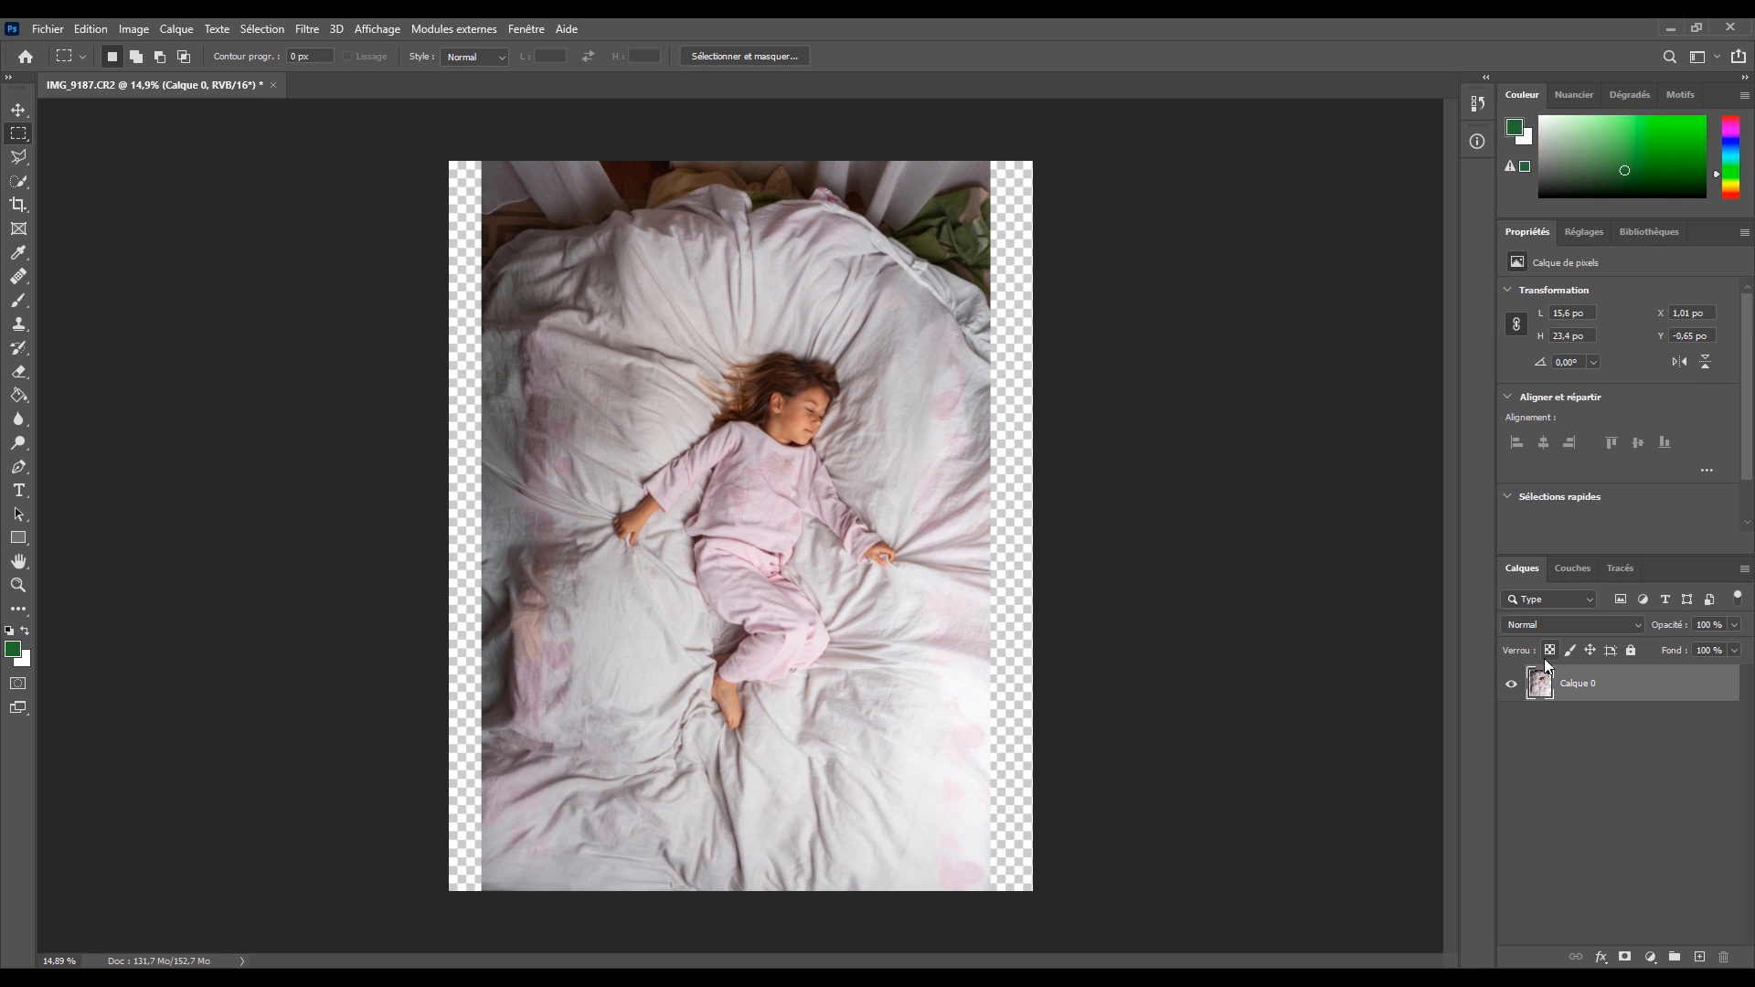
pyautogui.hotkey('ctrl', 'j')
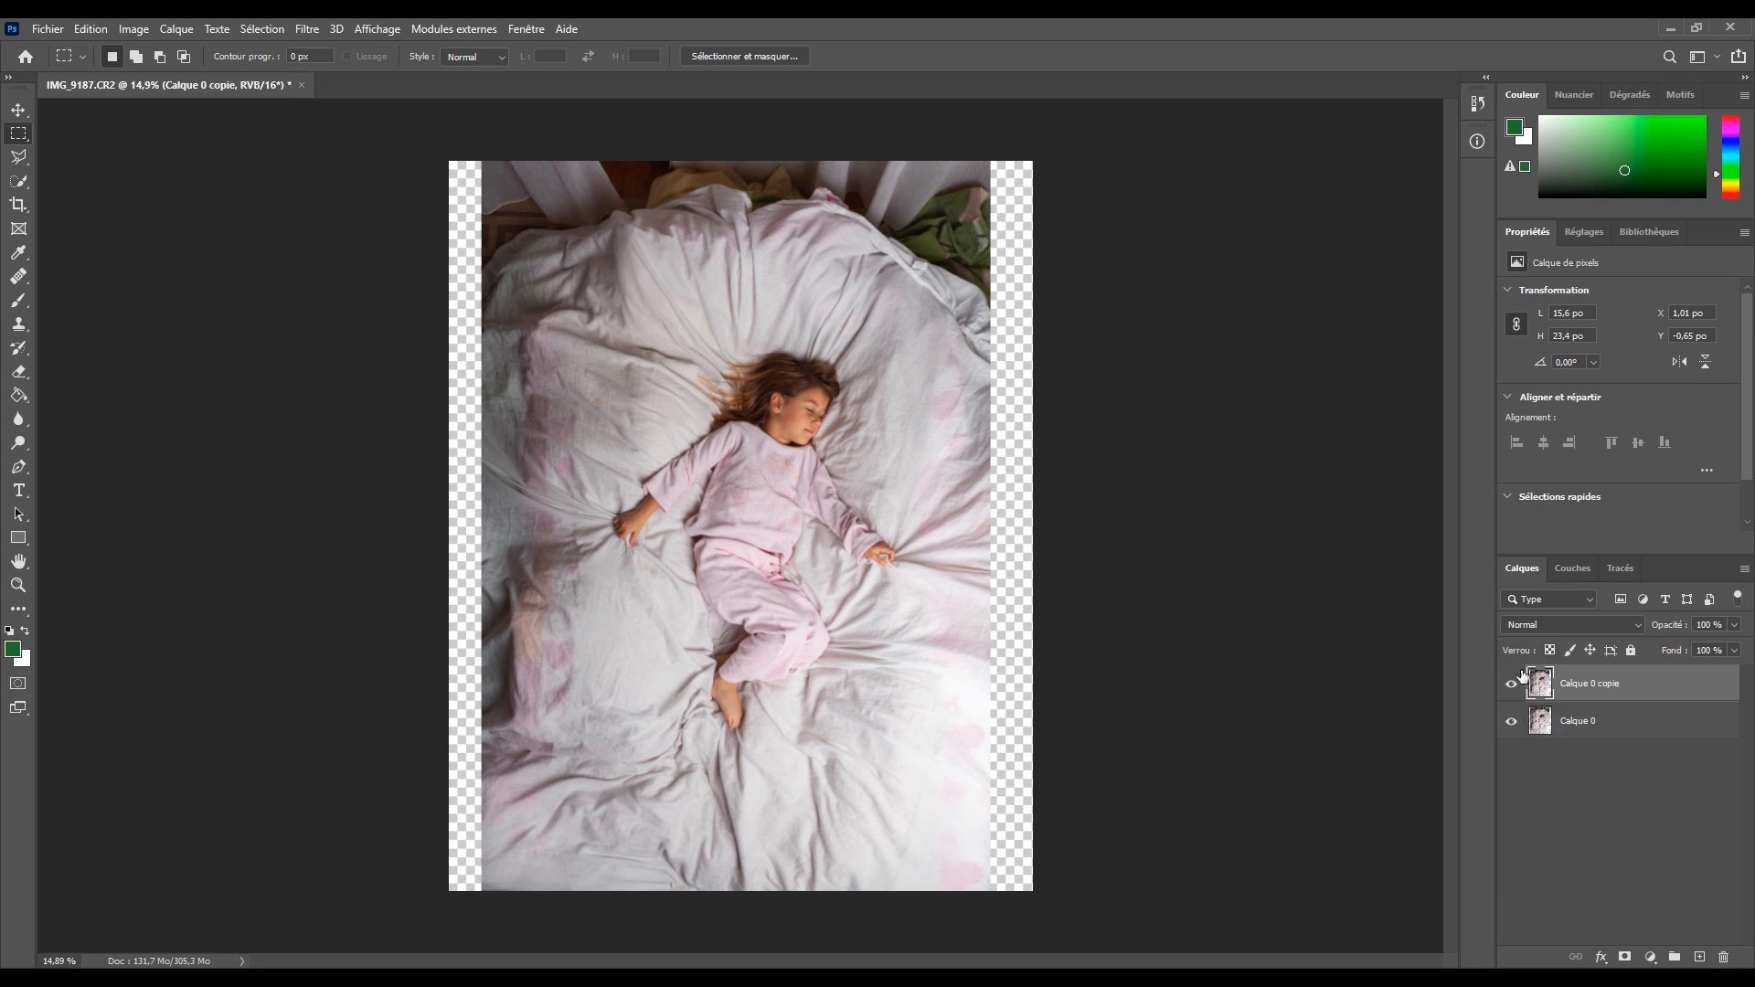
pyautogui.moveTo(1033, 161); pyautogui.dragTo(980, 891)
pyautogui.moveTo(1020, 682); pyautogui.dragTo(1016, 681)
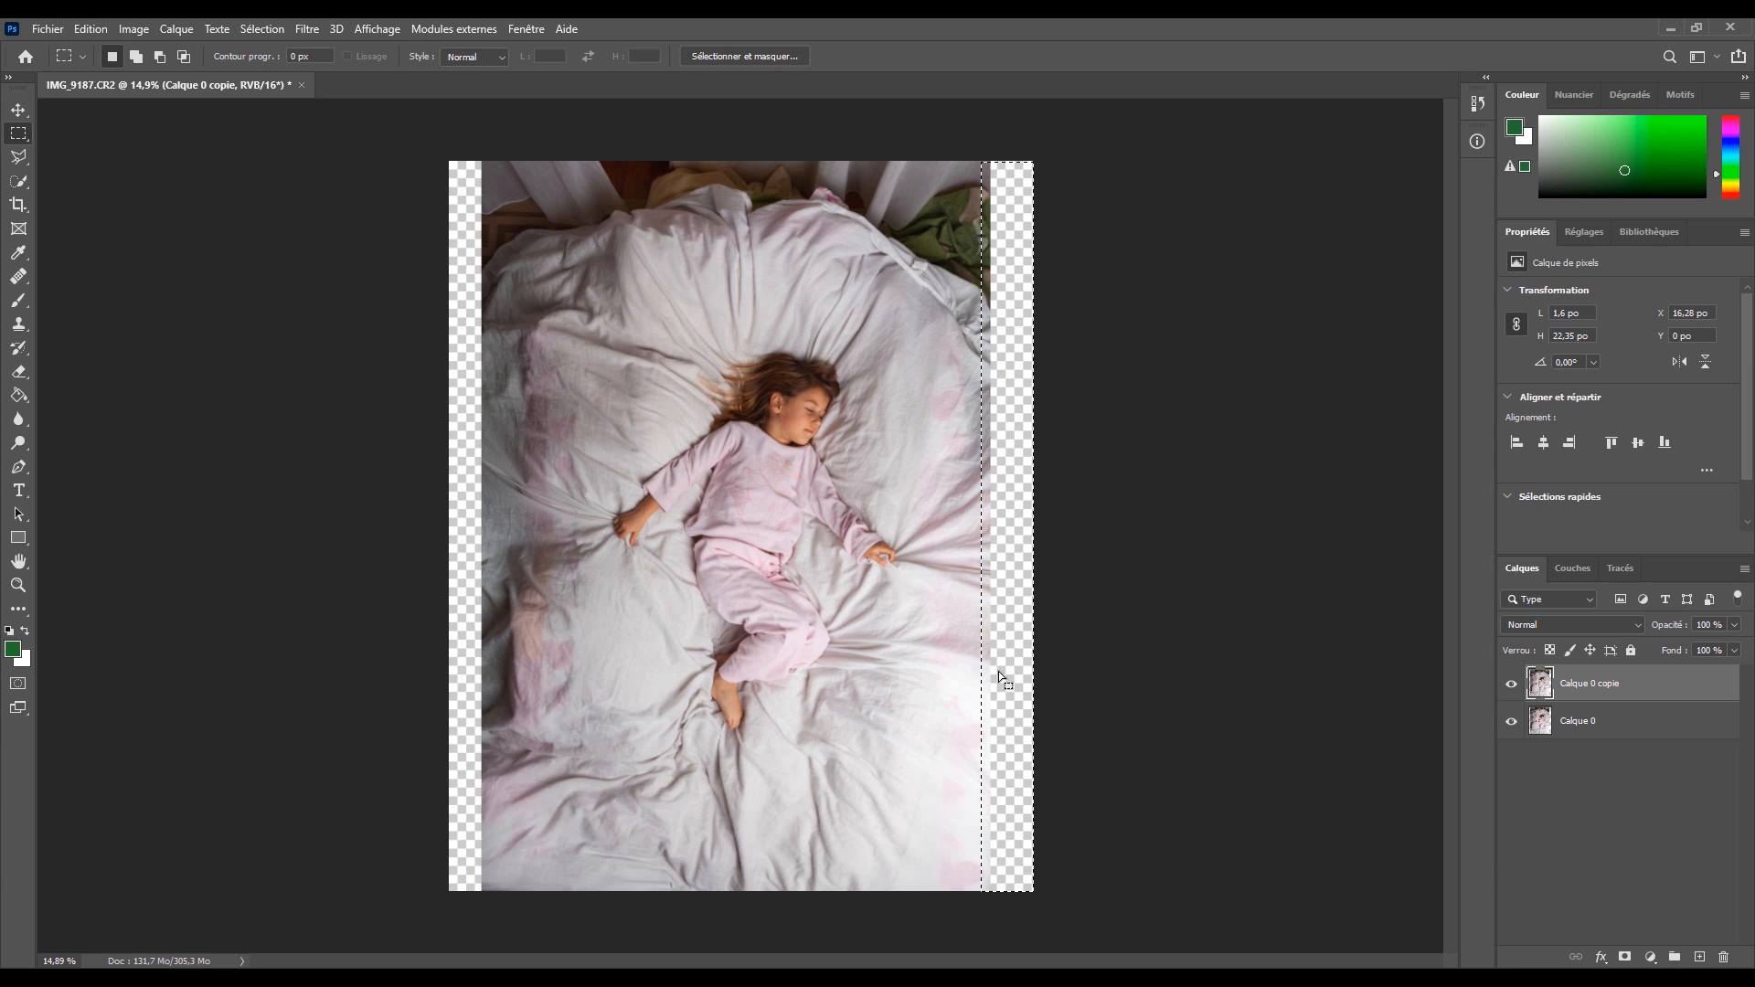
# - Fill the selected right-hand strip with content-aware image content and clear the selection
pyautogui.rightClick(998, 671)
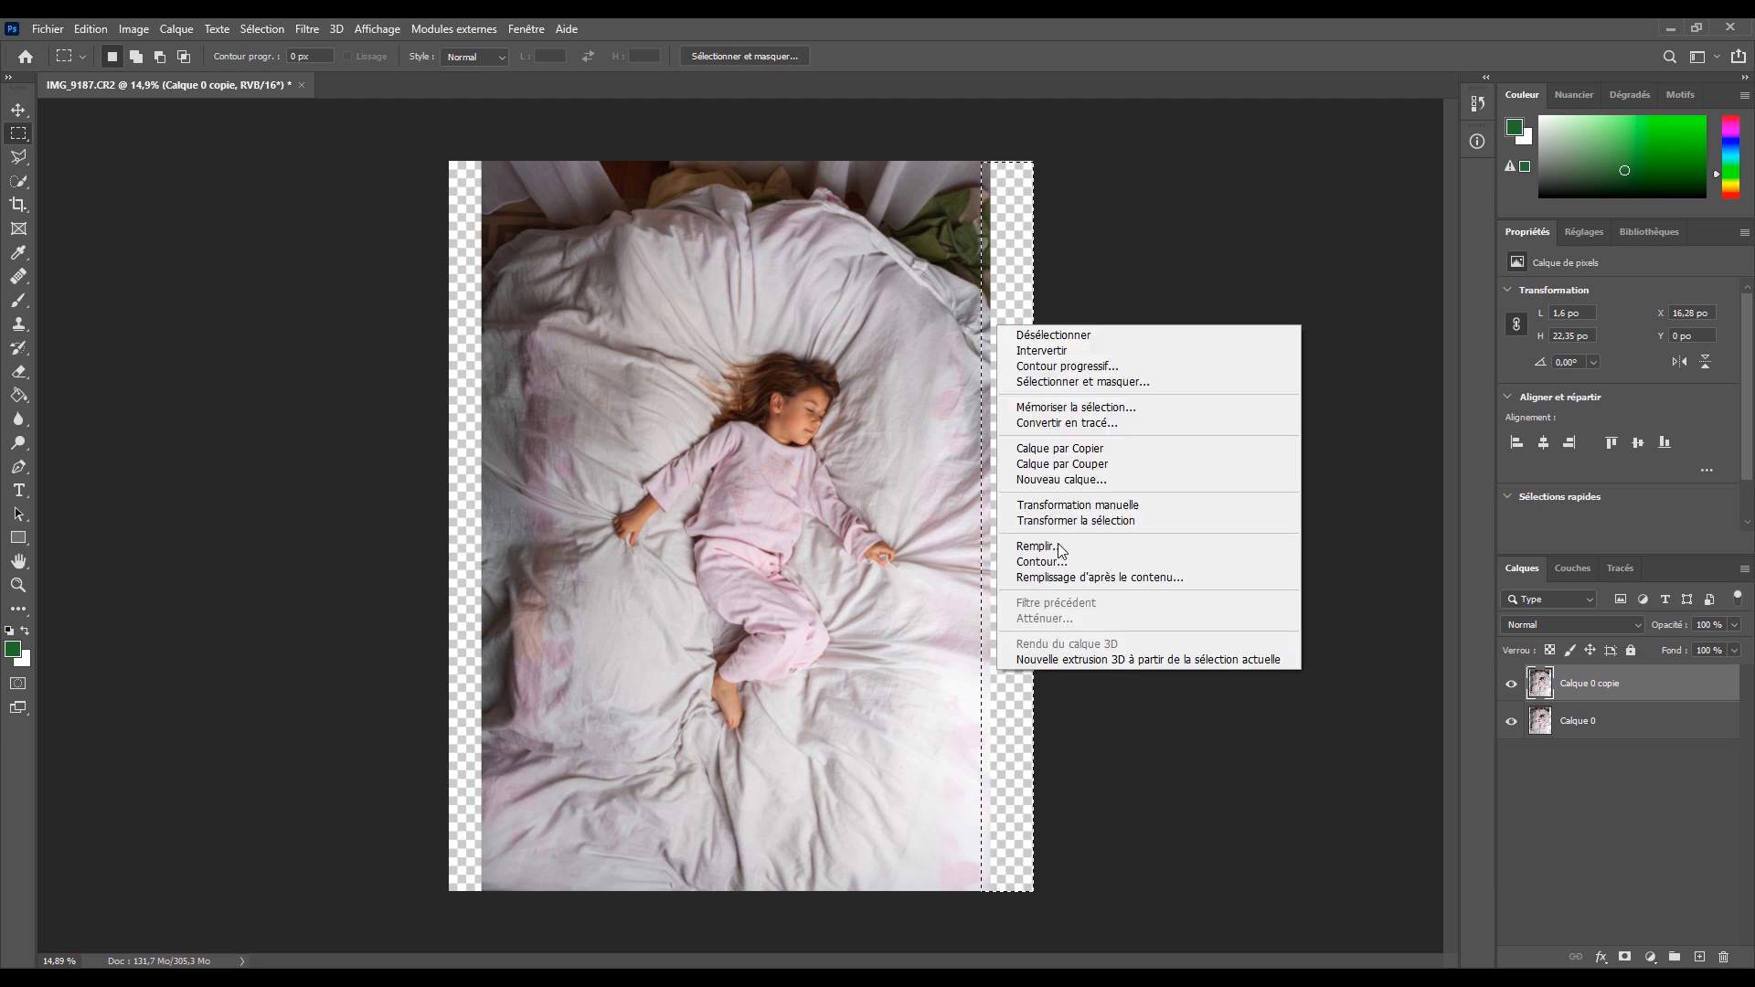
pyautogui.click(1056, 543)
pyautogui.click(1004, 302)
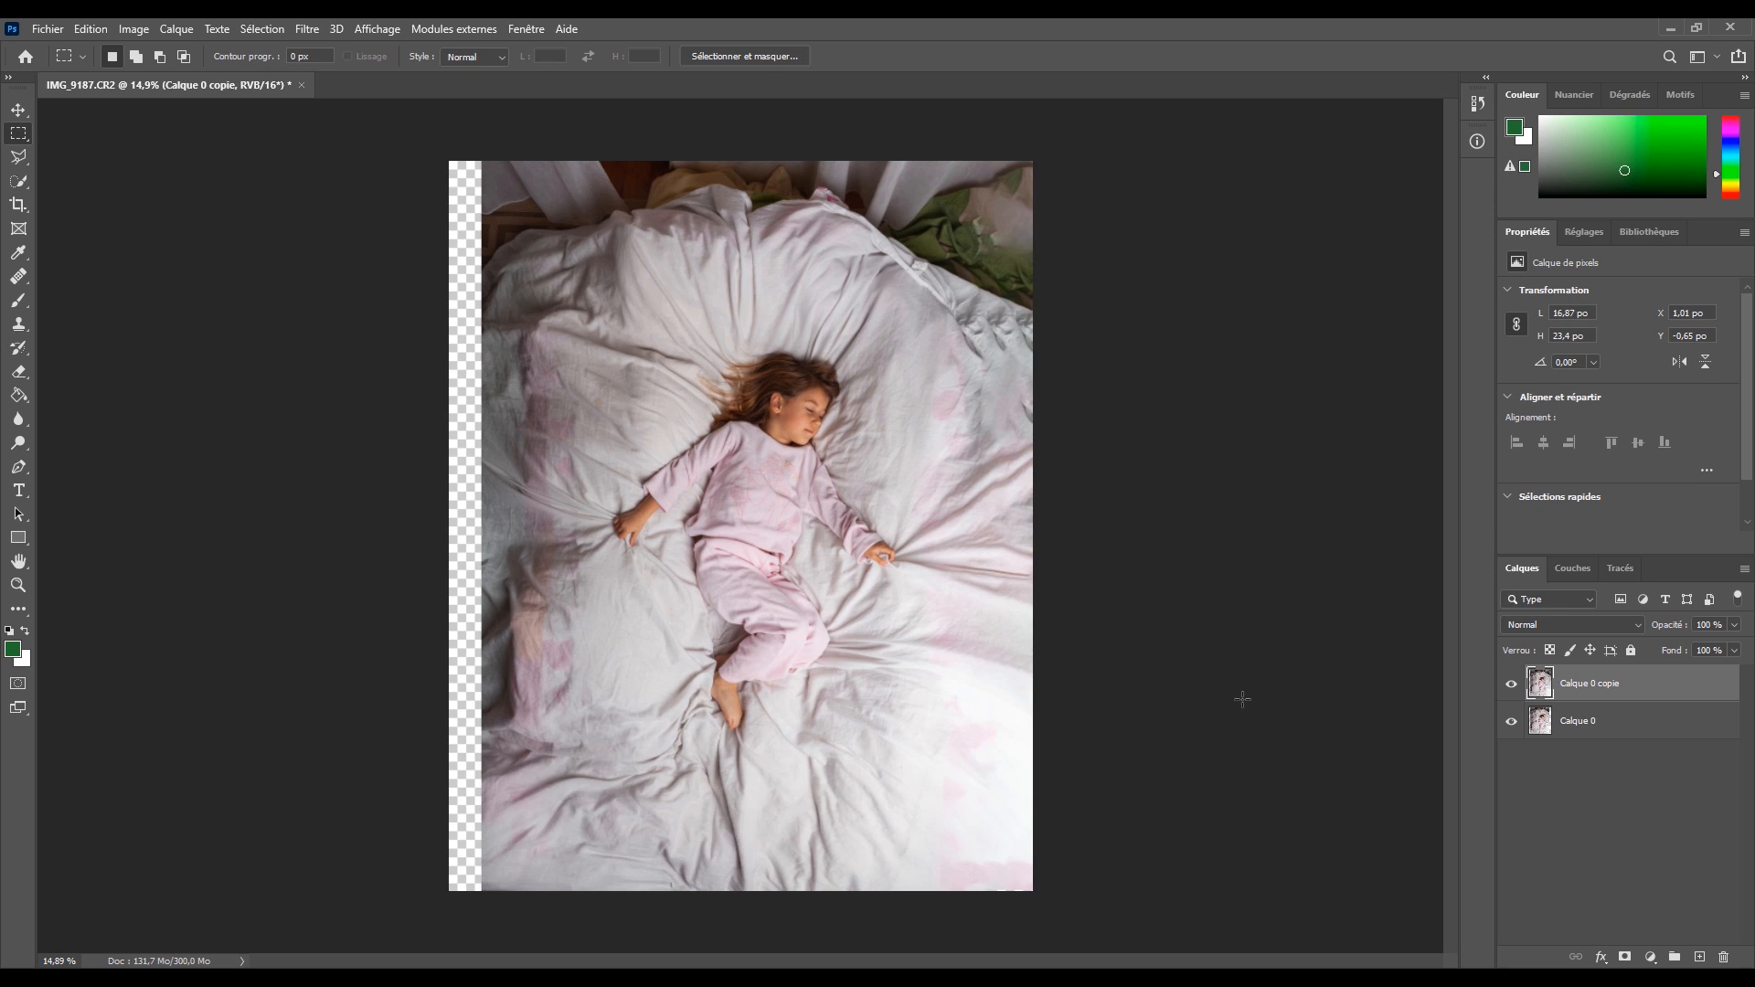
# - Inspect the newly filled right side of the bed sheet up close, down to the lower corner
pyautogui.scroll(1, 1206, 670)
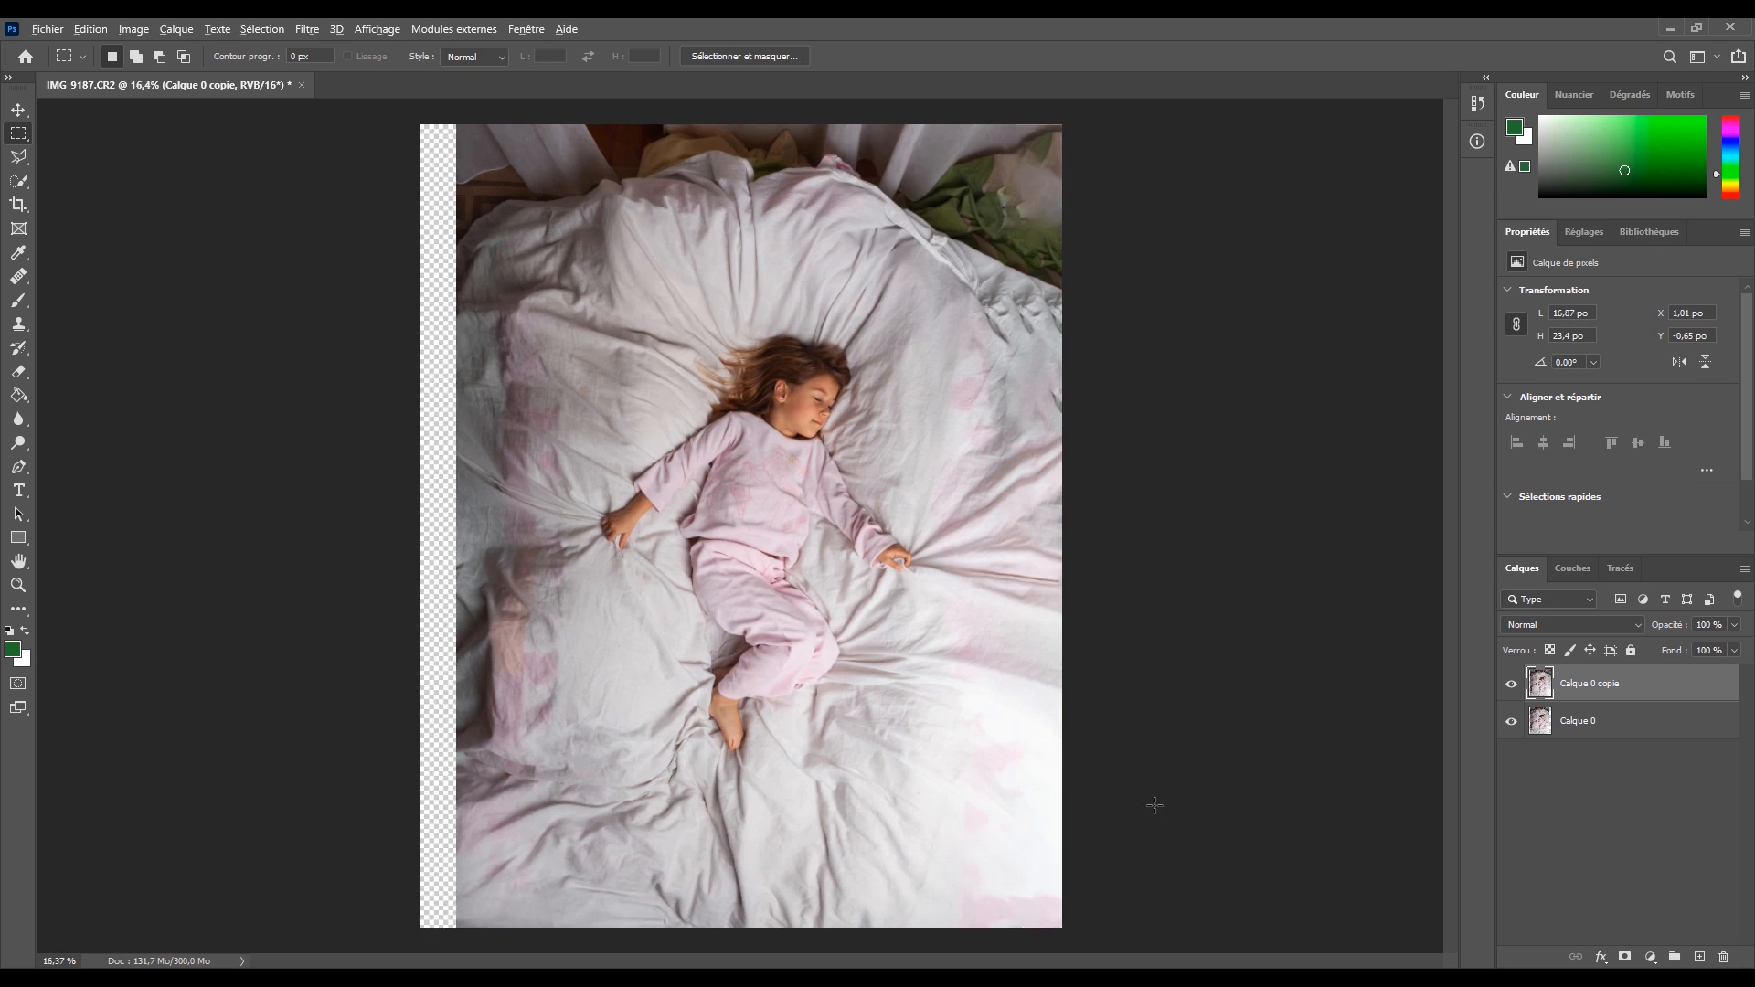
pyautogui.scroll(6, 1051, 676)
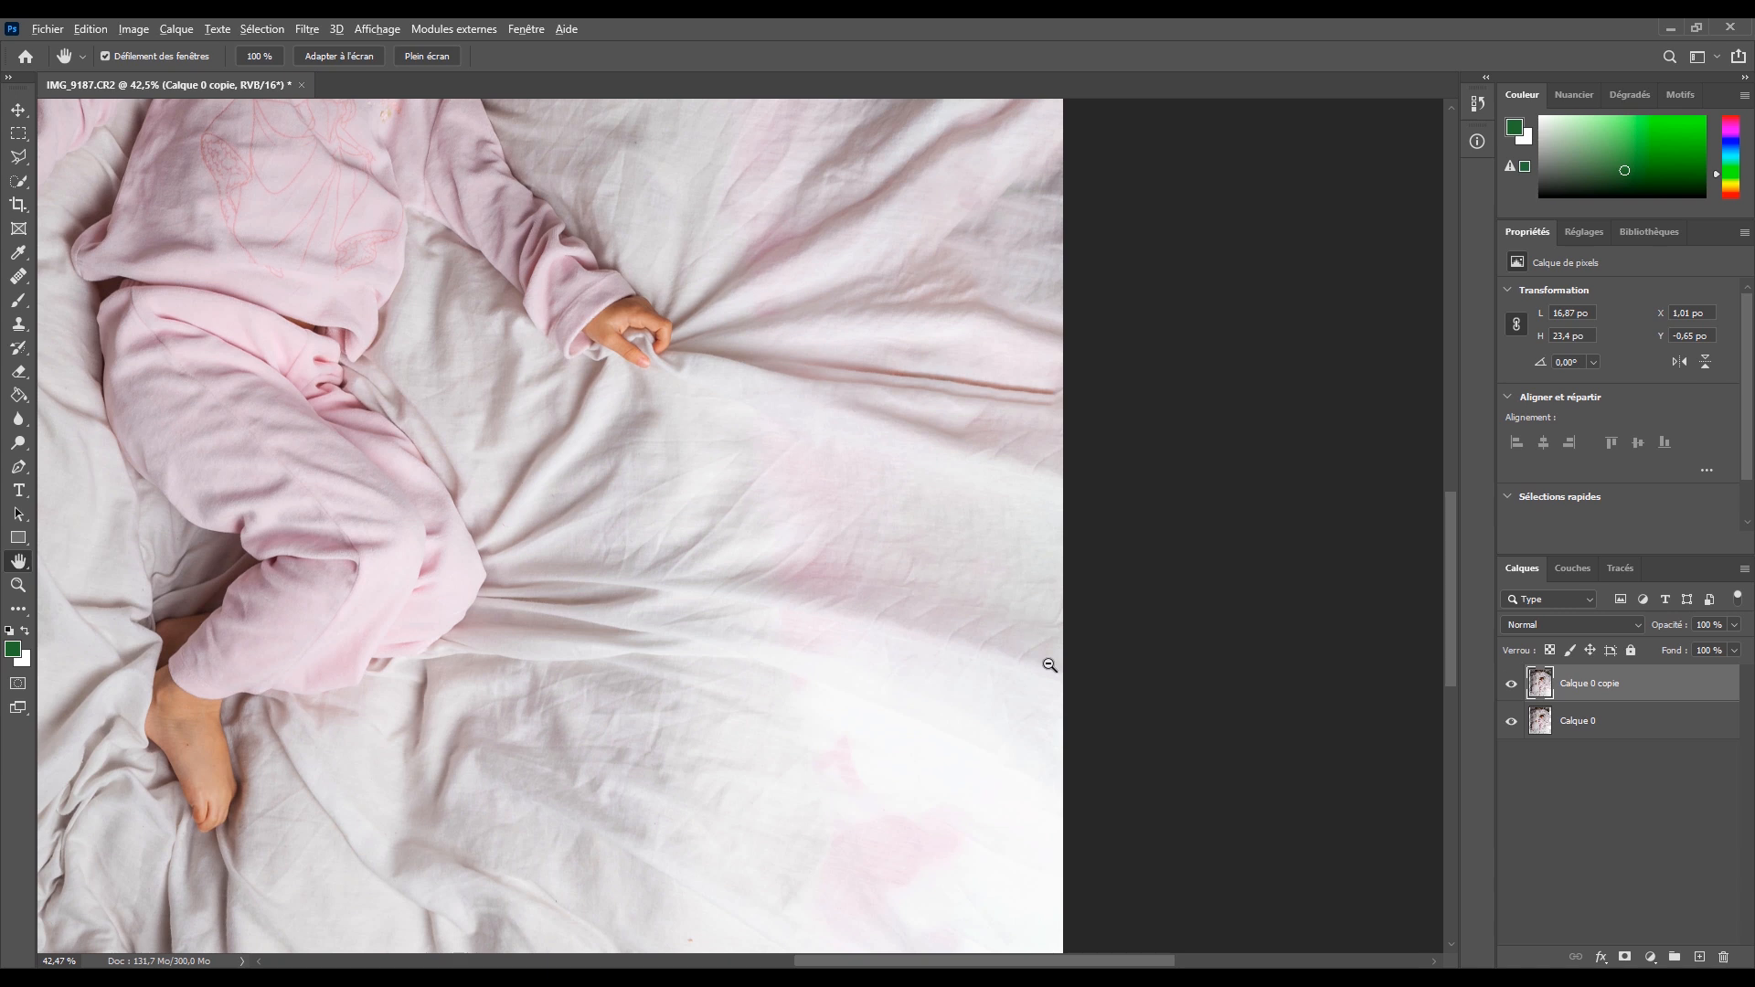
pyautogui.scroll(3, 1050, 666)
pyautogui.moveTo(928, 615); pyautogui.dragTo(948, 220)
pyautogui.moveTo(1001, 667); pyautogui.dragTo(952, 384)
pyautogui.scroll(-1, 877, 361)
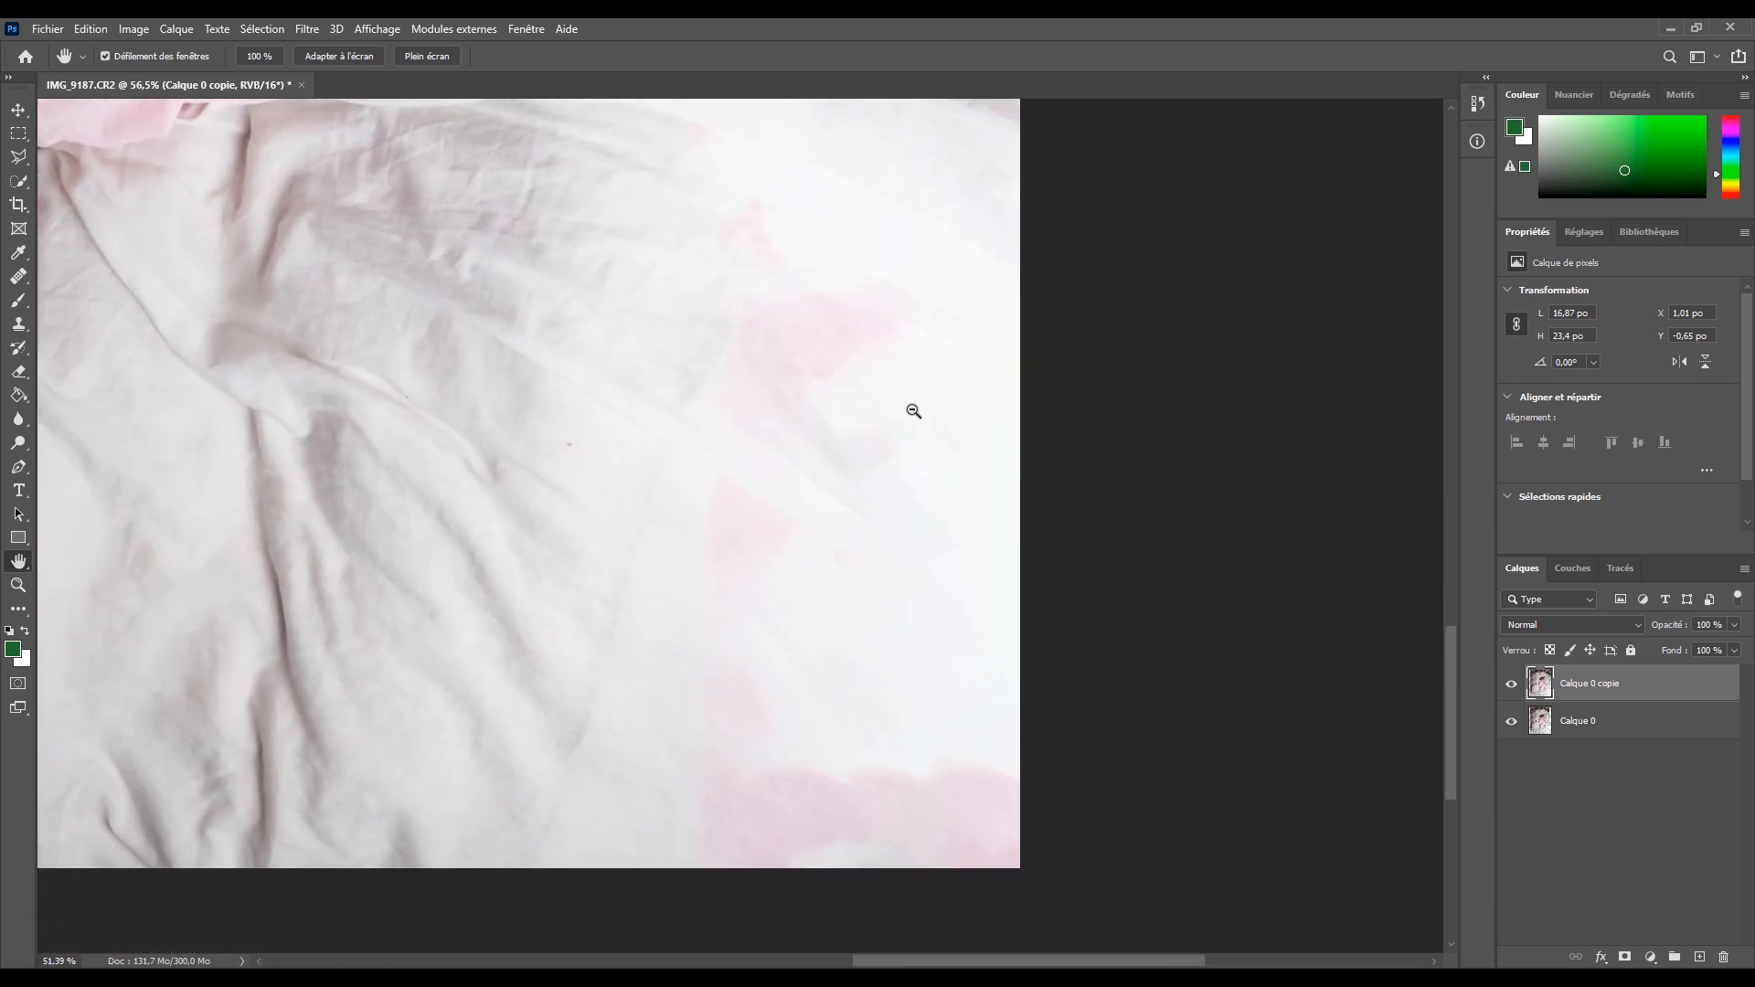
# - Duplicate the extended photo layer and select its full-height left portion, about 4.8 inches wide, including the blank strip
pyautogui.scroll(-4, 908, 418)
pyautogui.moveTo(828, 349); pyautogui.dragTo(870, 685)
pyautogui.moveTo(1022, 553); pyautogui.dragTo(956, 624)
pyautogui.scroll(5, 918, 646)
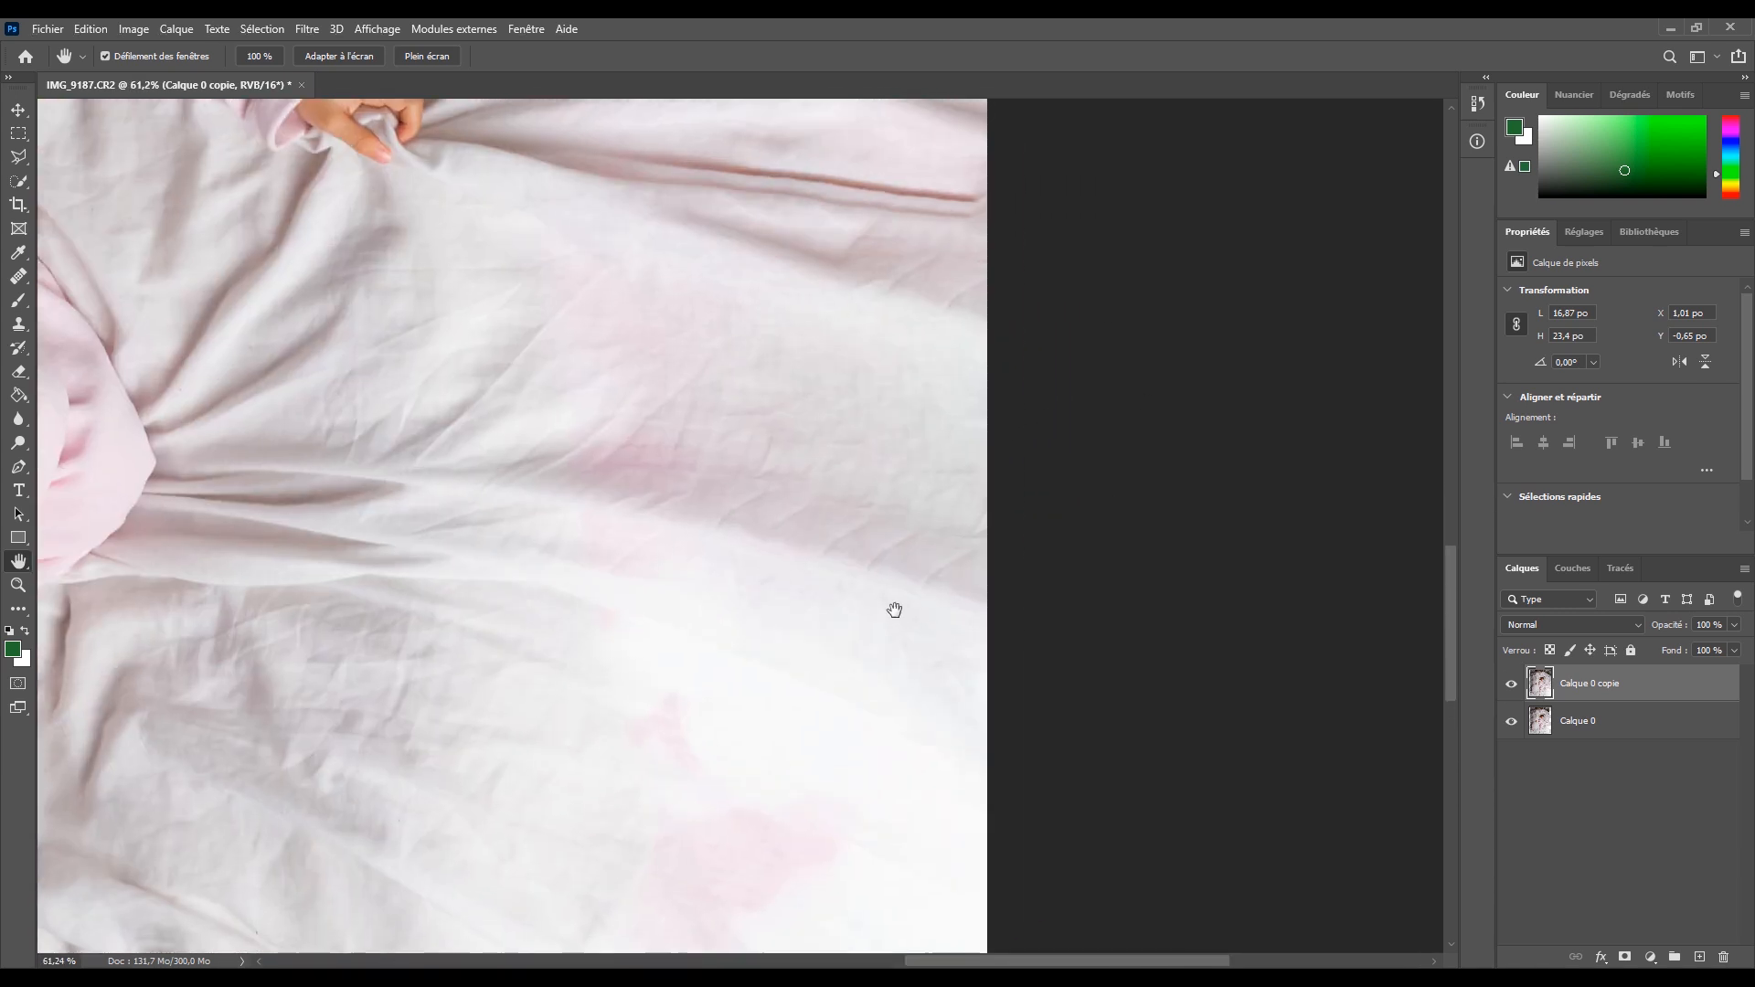
pyautogui.moveTo(776, 348); pyautogui.dragTo(831, 565)
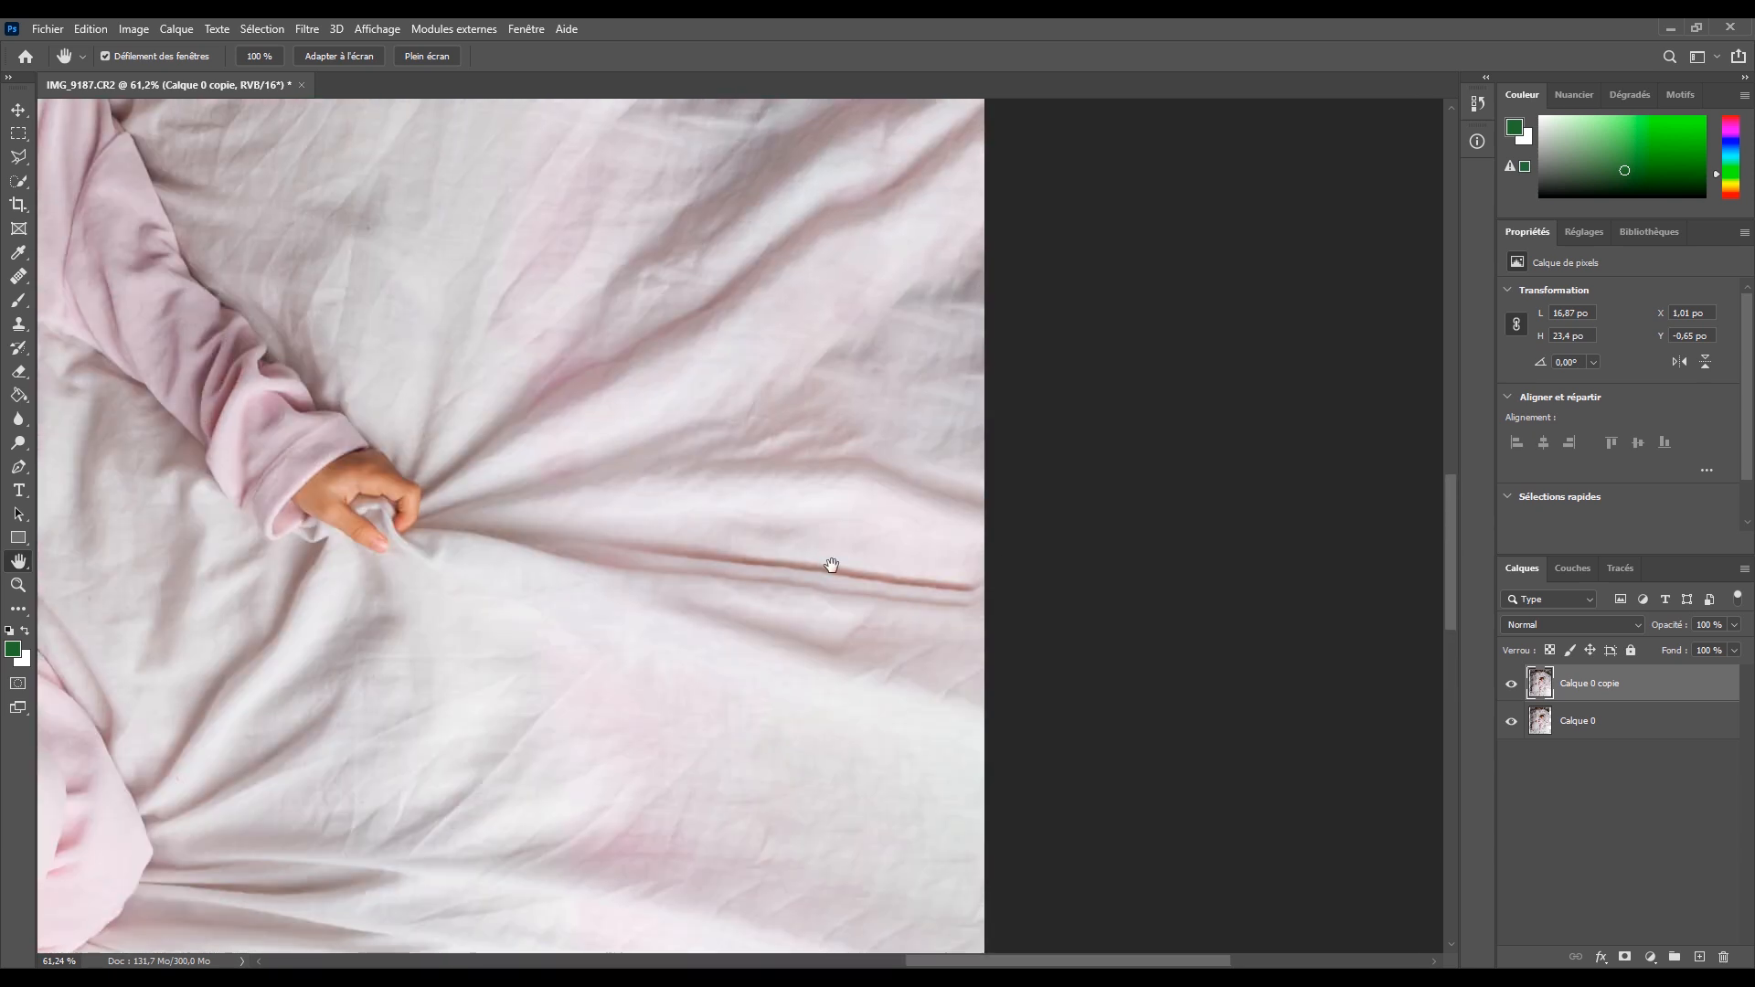
pyautogui.scroll(-15, 921, 696)
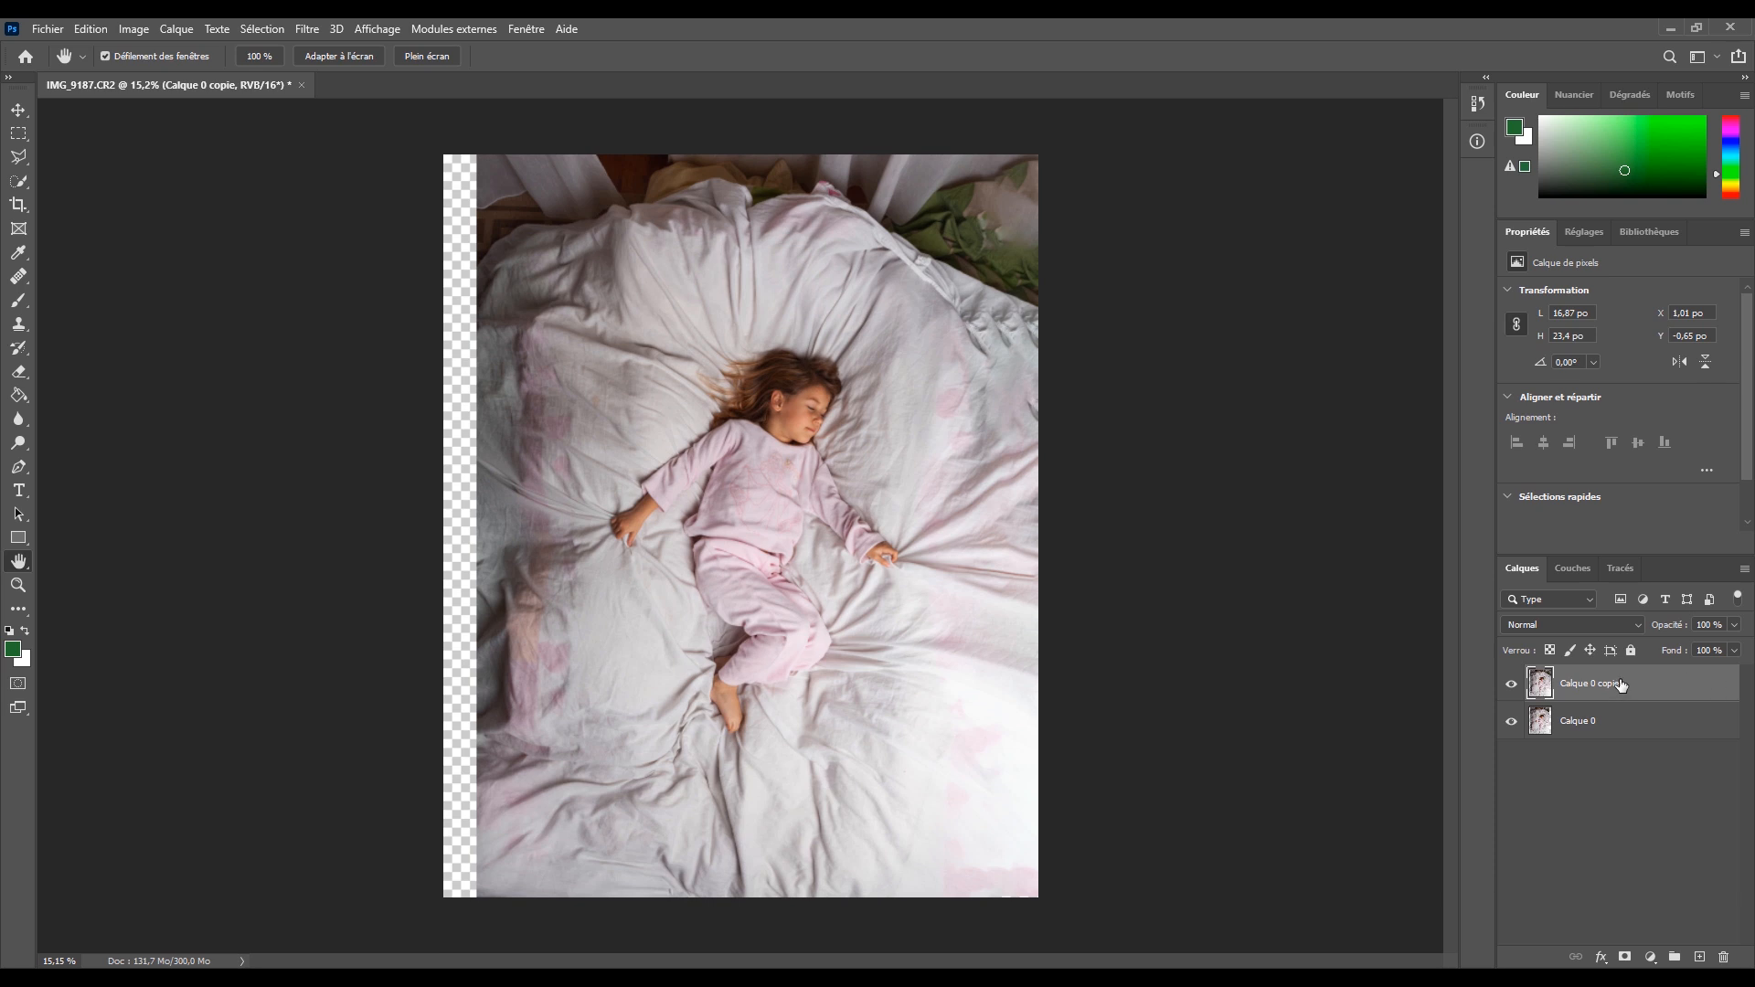
pyautogui.hotkey('ctrl', 'j')
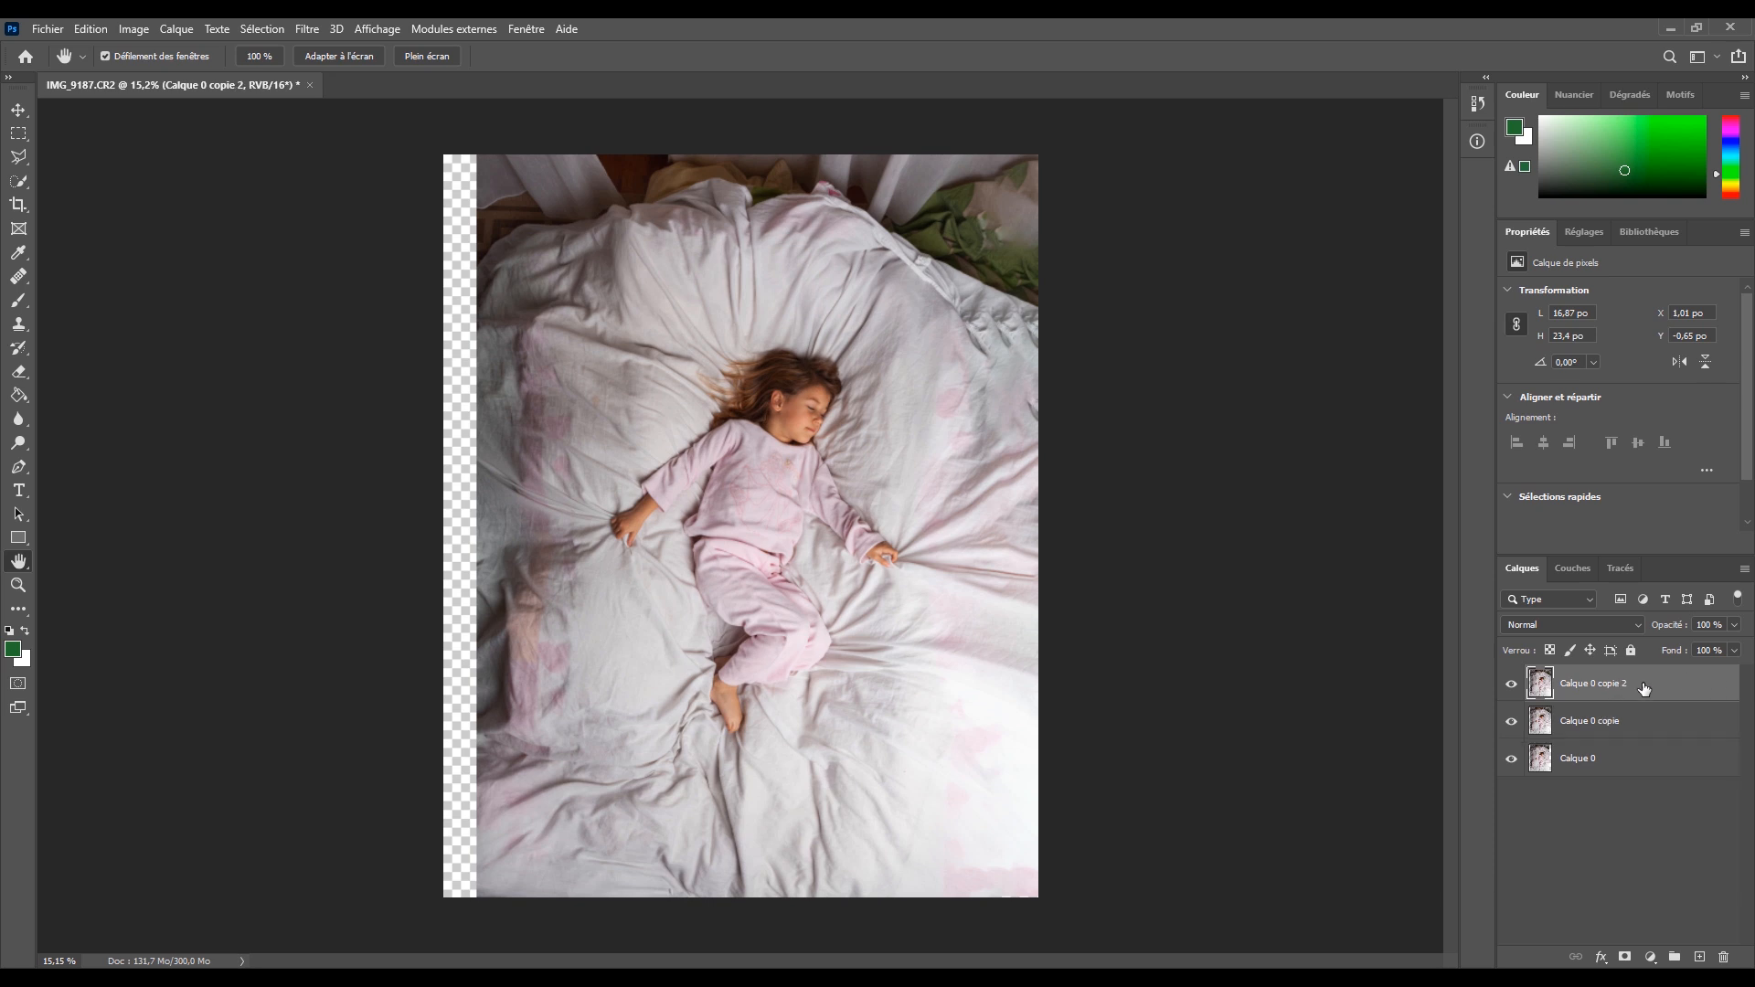
pyautogui.click(19, 134)
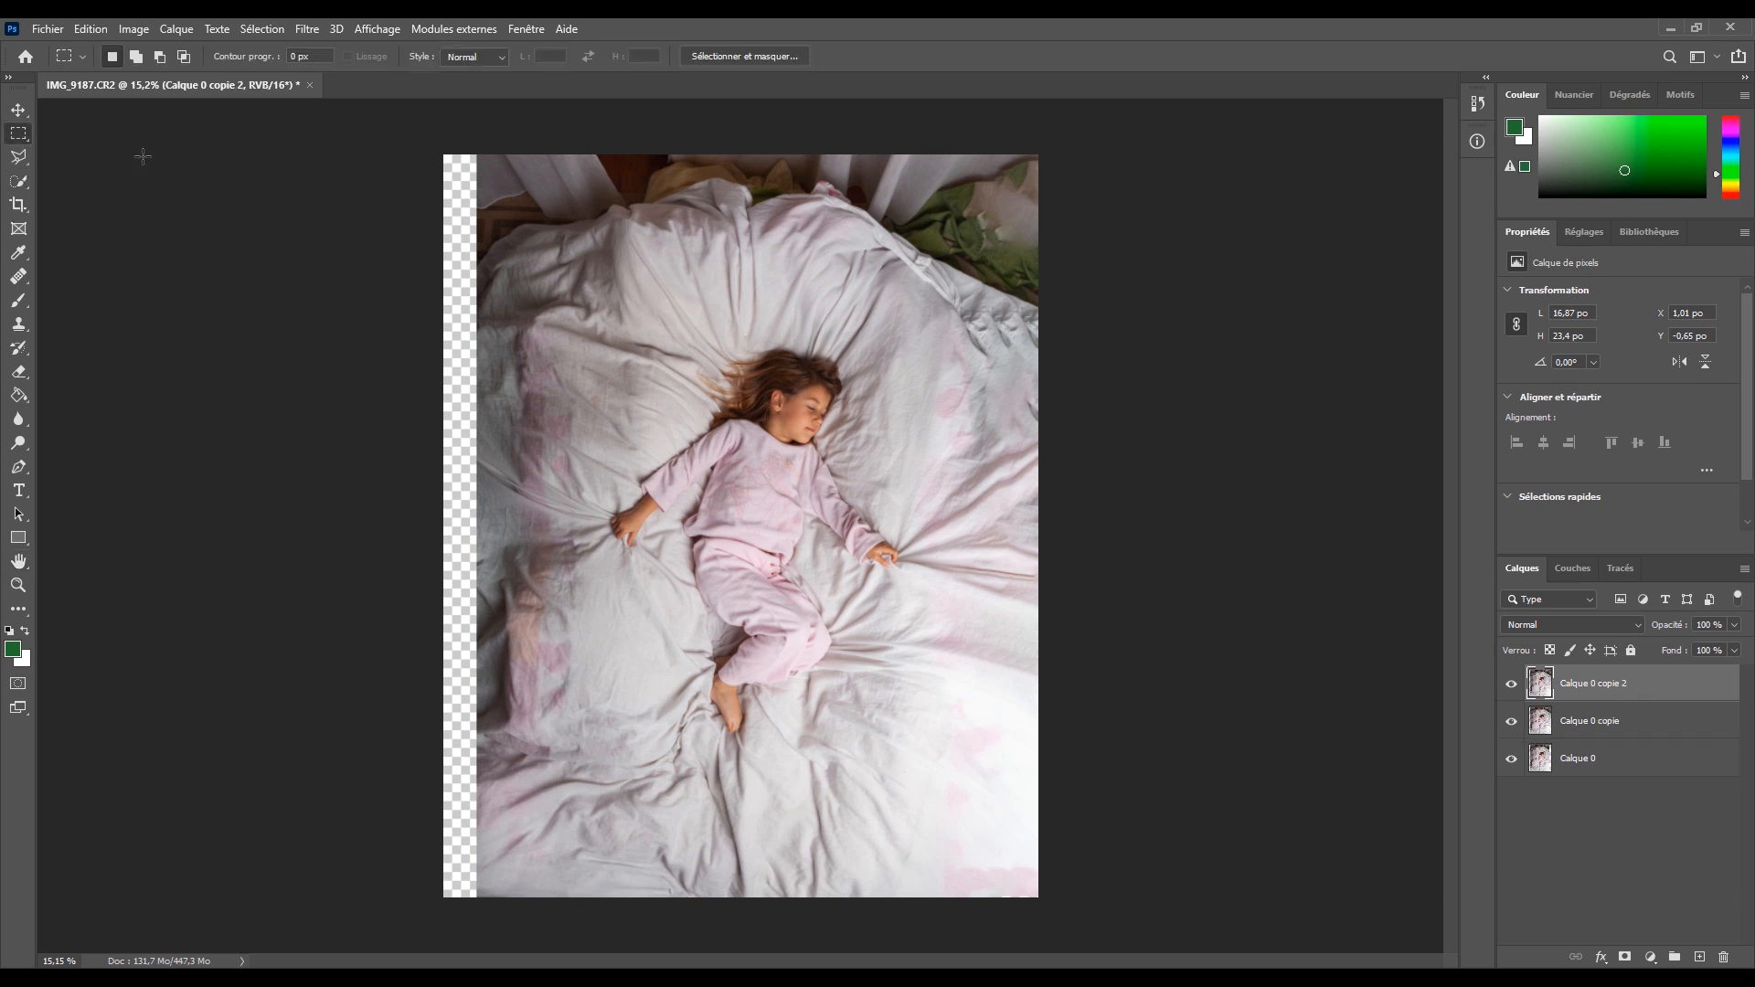
pyautogui.moveTo(335, 141); pyautogui.dragTo(392, 299)
pyautogui.moveTo(436, 458); pyautogui.dragTo(604, 934)
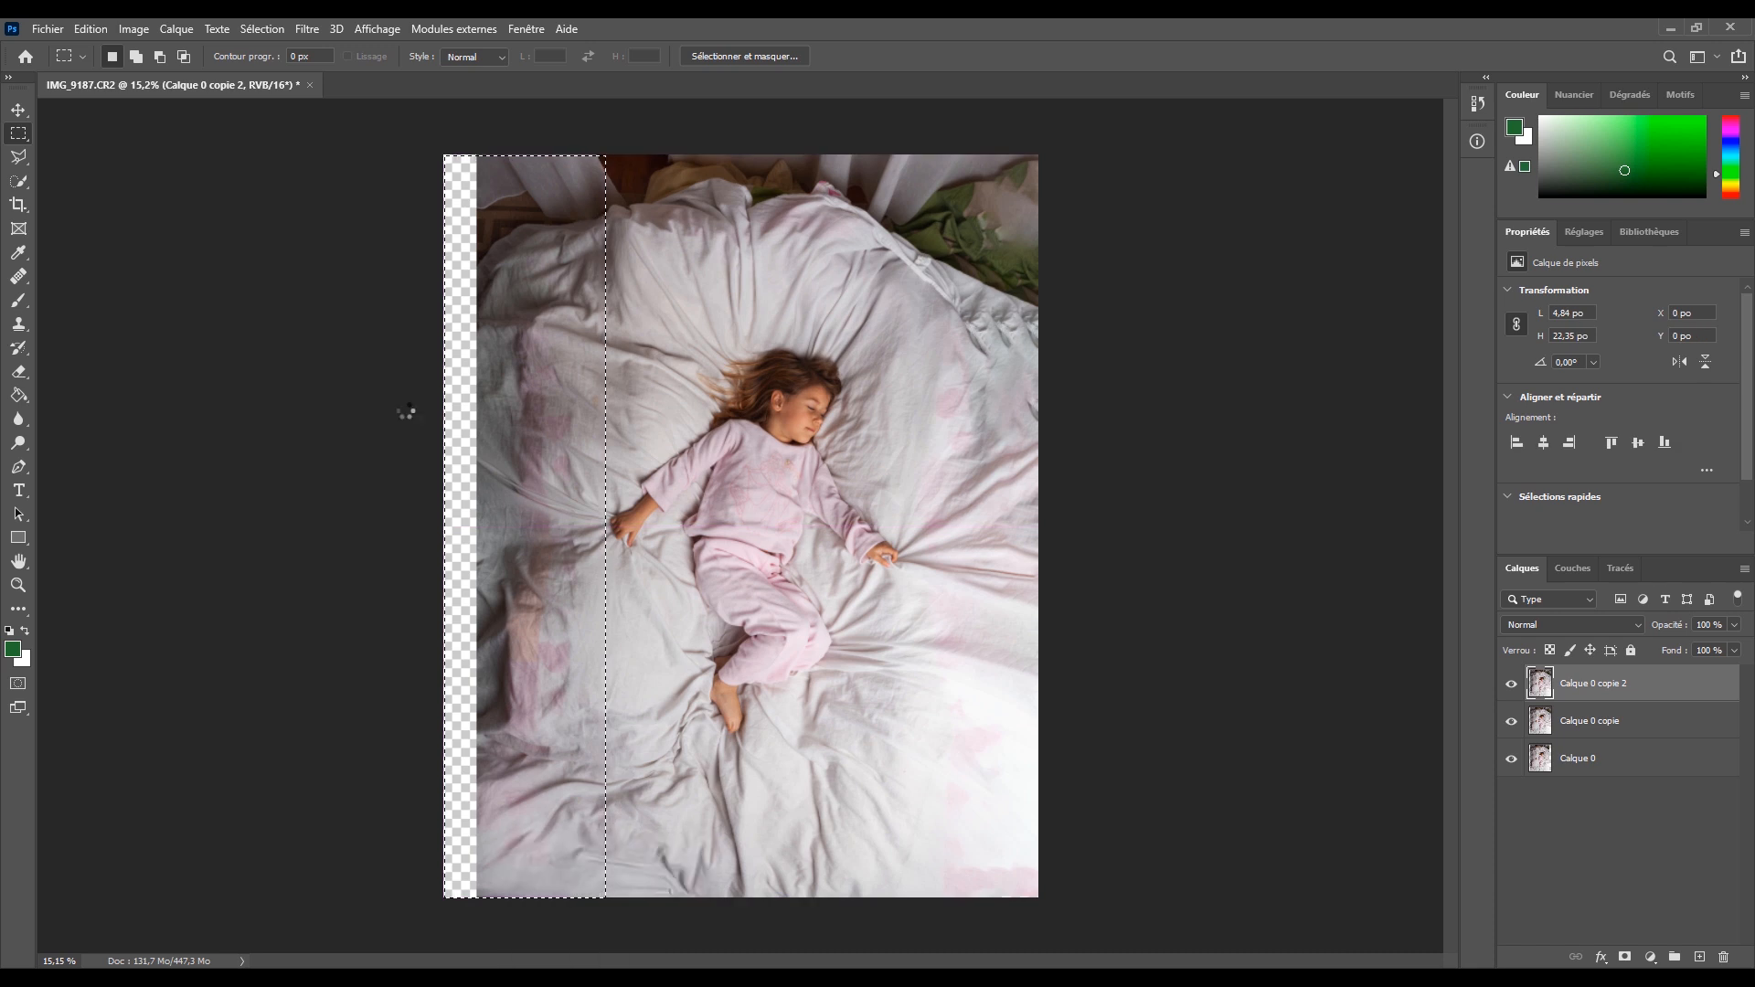
# - Stretch the selected left portion outward to about 132% width to cover the blank strip, and clear the selection
pyautogui.hotkey('ctrl', 't')
pyautogui.moveTo(445, 527); pyautogui.dragTo(395, 537)
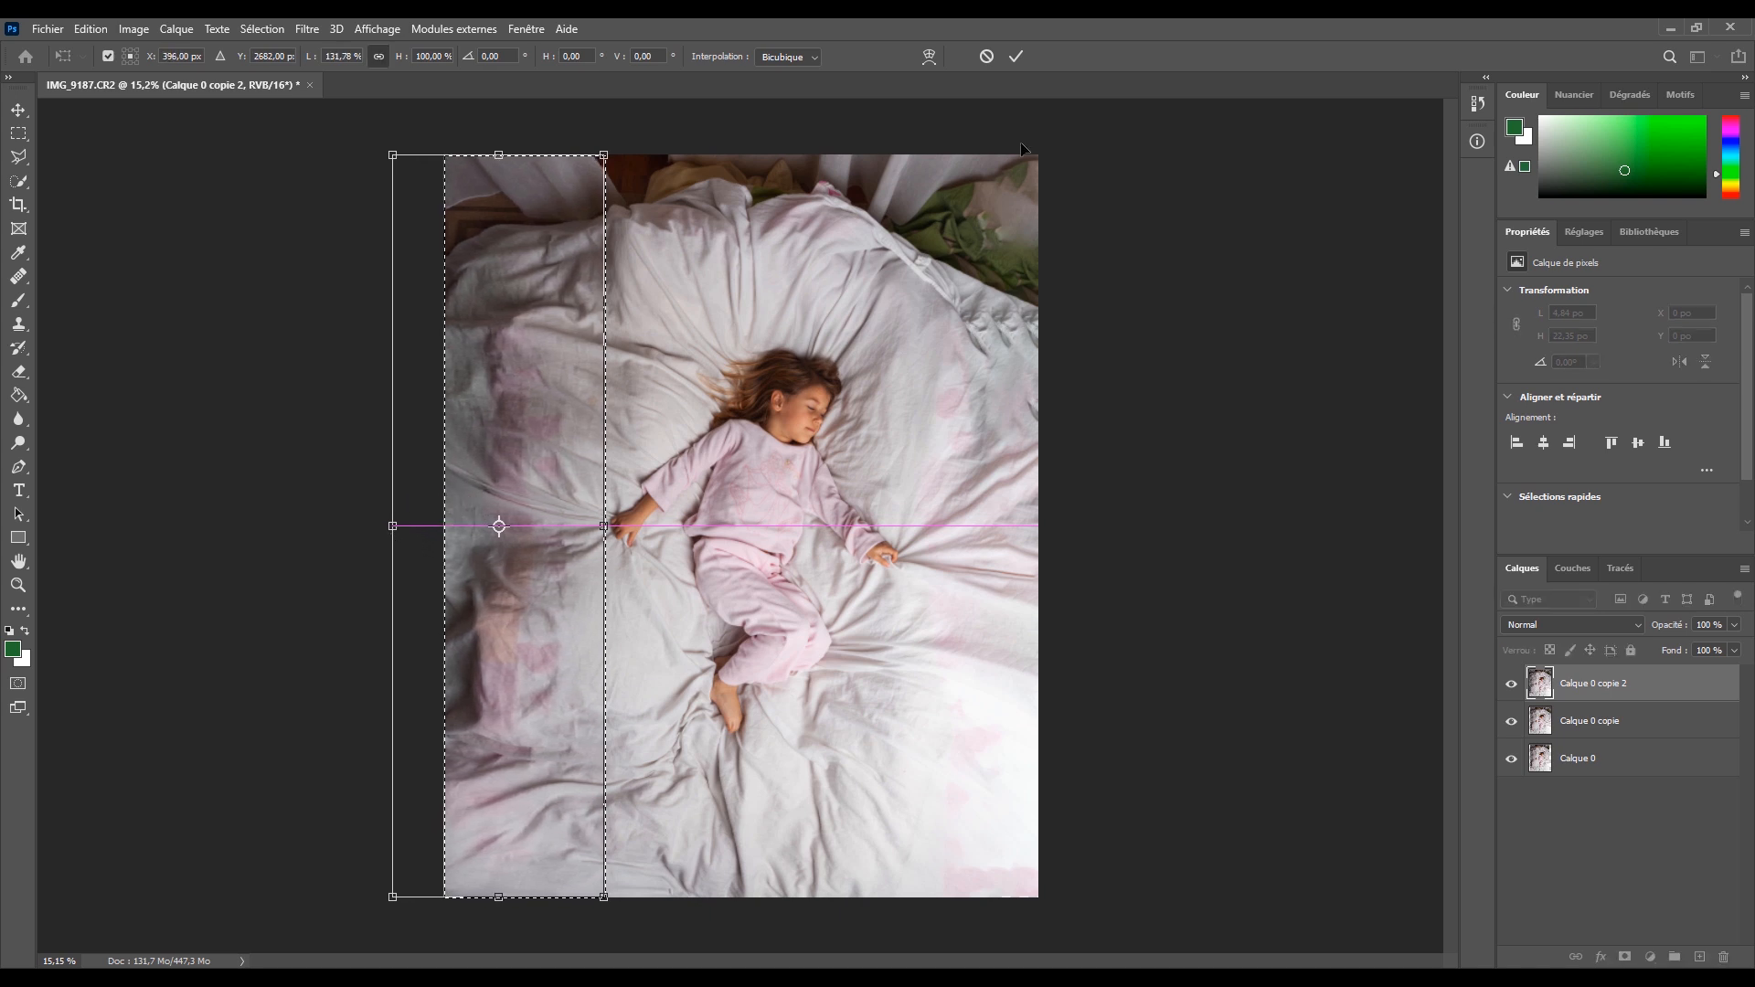
pyautogui.click(1017, 56)
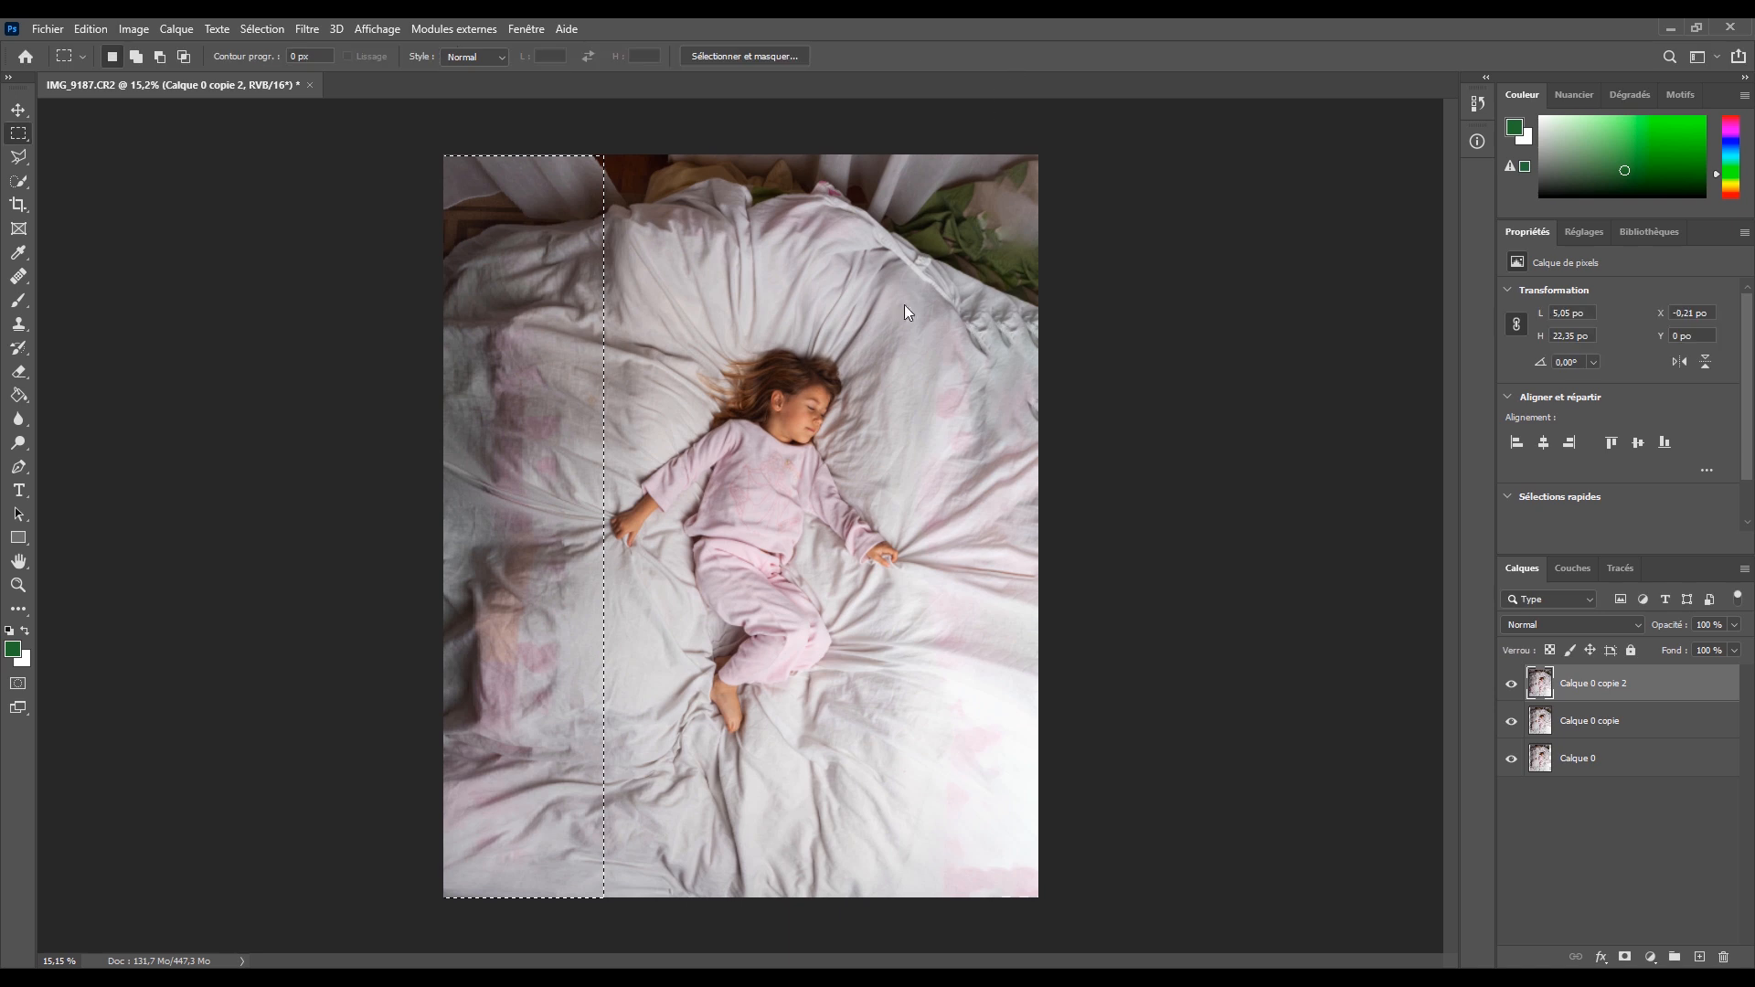
pyautogui.hotkey('ctrl', 'd')
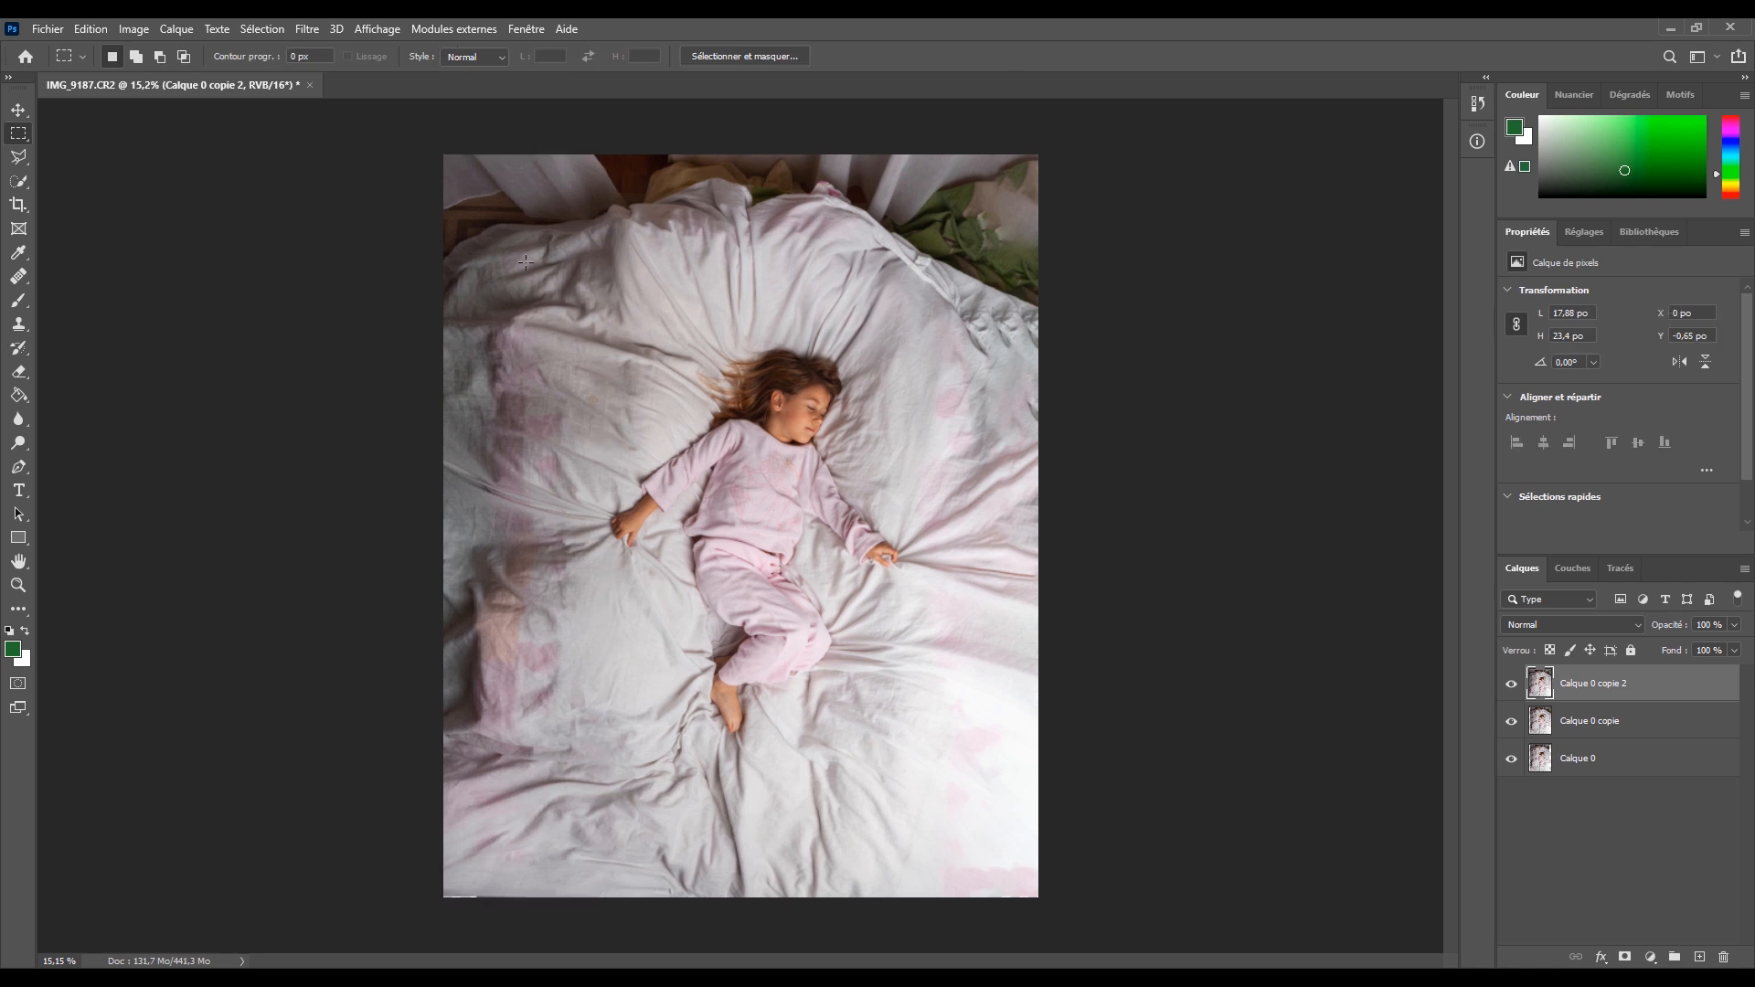
# - Compare the stretched top layer on its own with the full layer stack
pyautogui.click(19, 110)
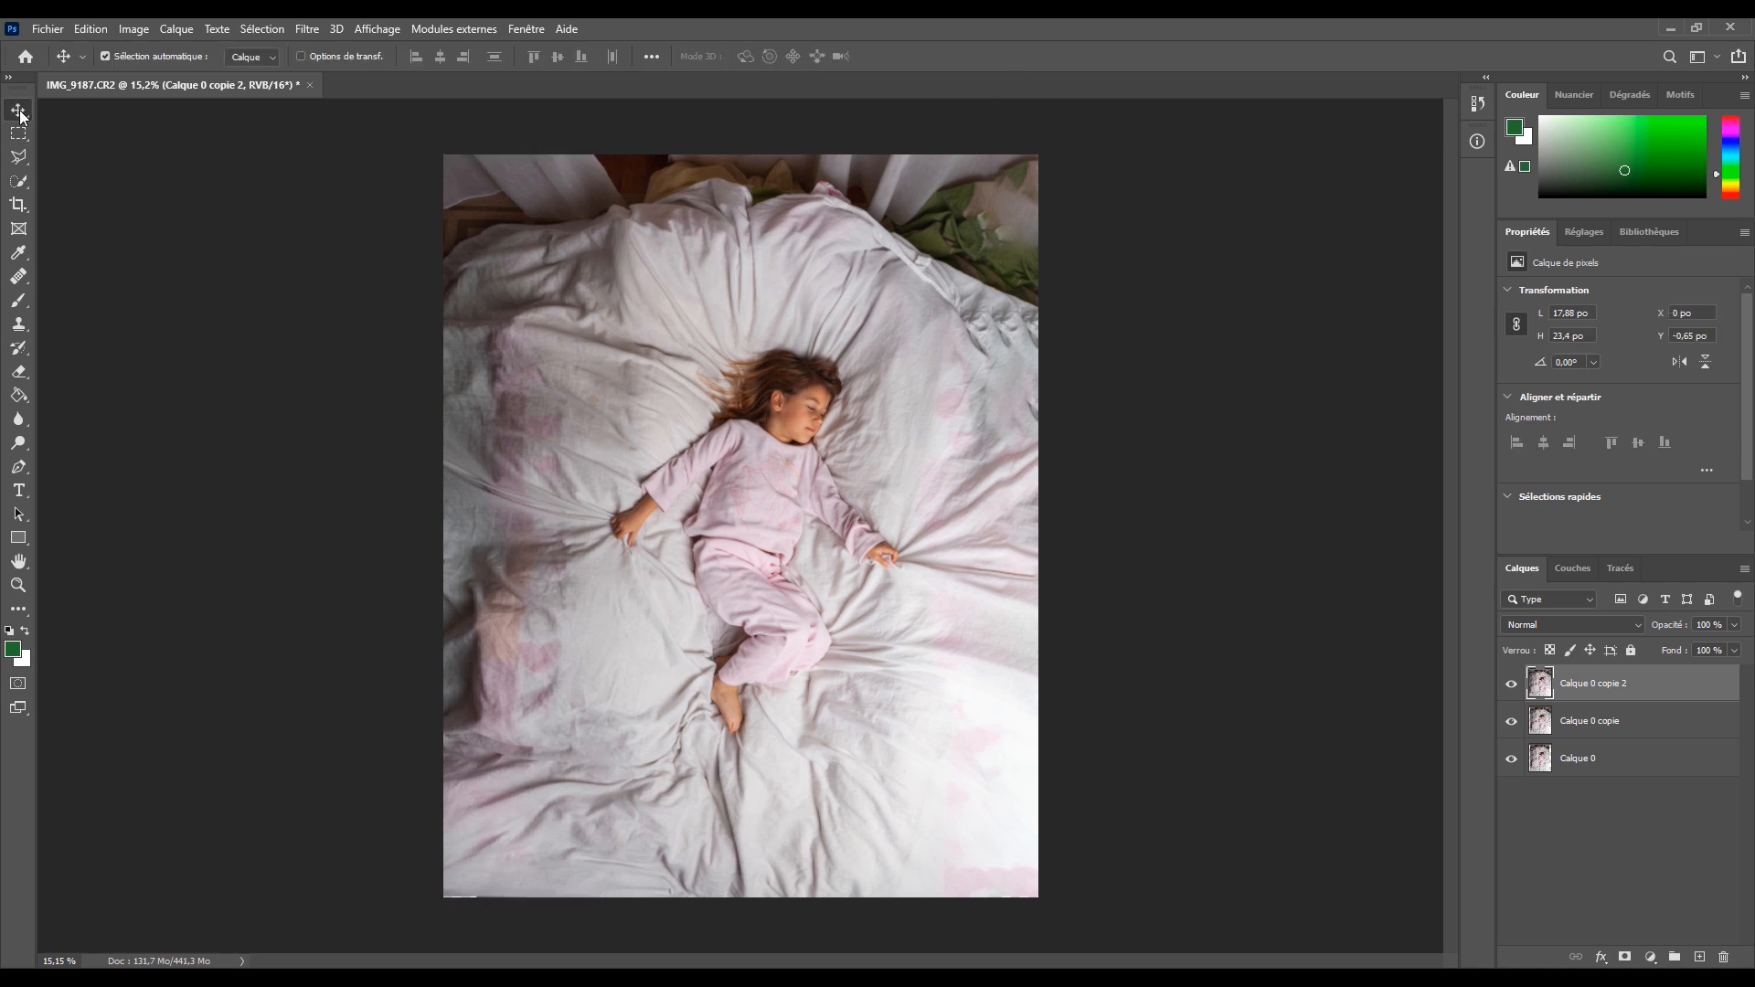
pyautogui.keyDown('alt'); pyautogui.click(1506, 691); pyautogui.keyUp('alt')
pyautogui.keyDown('alt'); pyautogui.click(1505, 692); pyautogui.keyUp('alt')
pyautogui.keyDown('alt'); pyautogui.click(1510, 685); pyautogui.keyUp('alt')
pyautogui.keyDown('alt'); pyautogui.click(1510, 684); pyautogui.keyUp('alt')
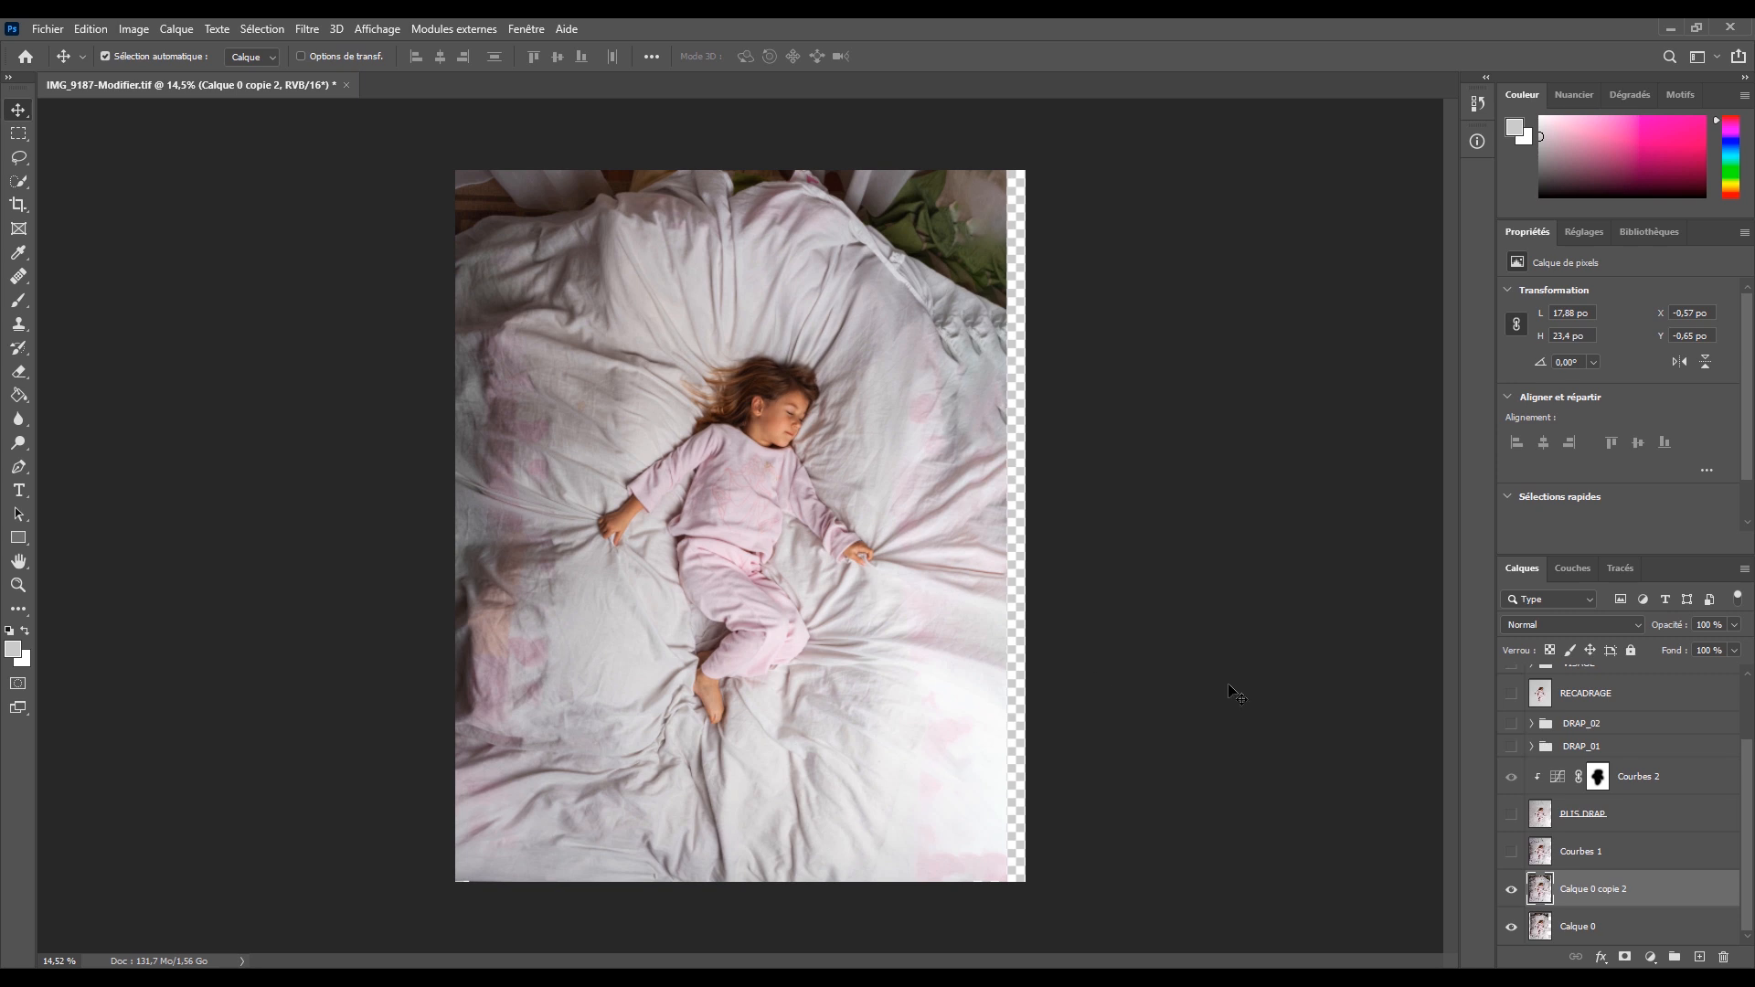
# - In IMG_9187-Modifier.tif, show the Courbes 1 layer above Calque 0 copie 2 and compare the image with and without it
pyautogui.moveTo(1571, 551); pyautogui.dragTo(1564, 391)
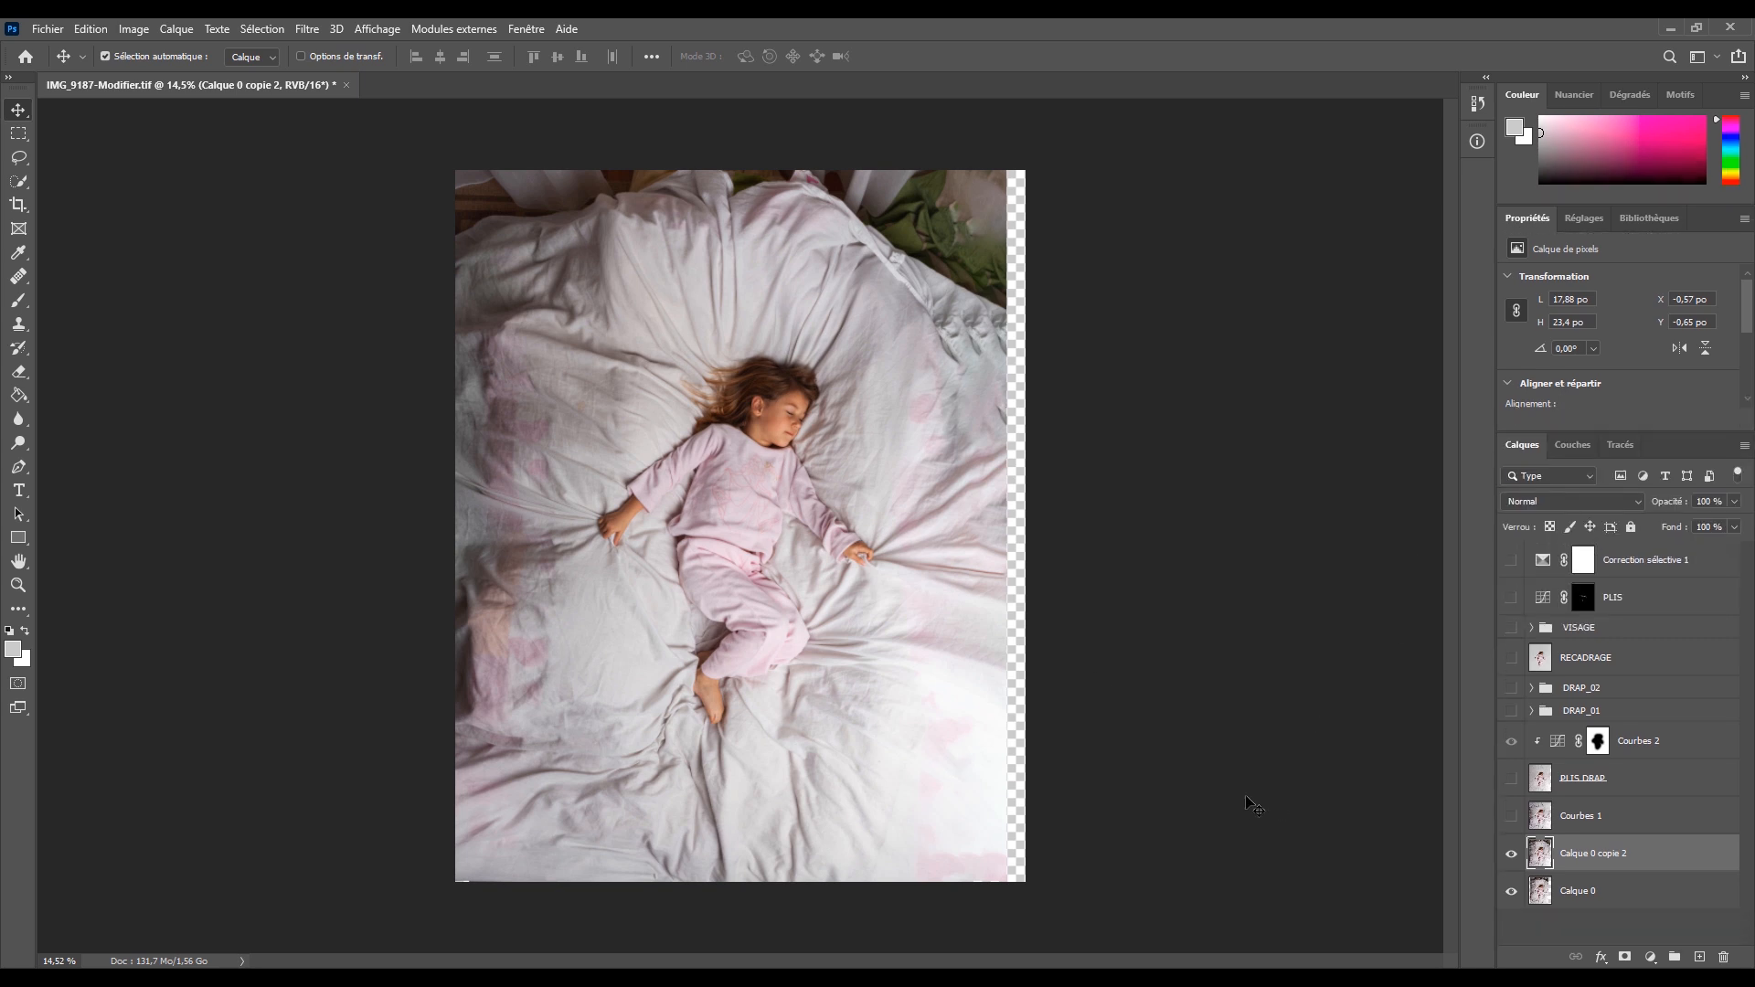
pyautogui.click(1507, 813)
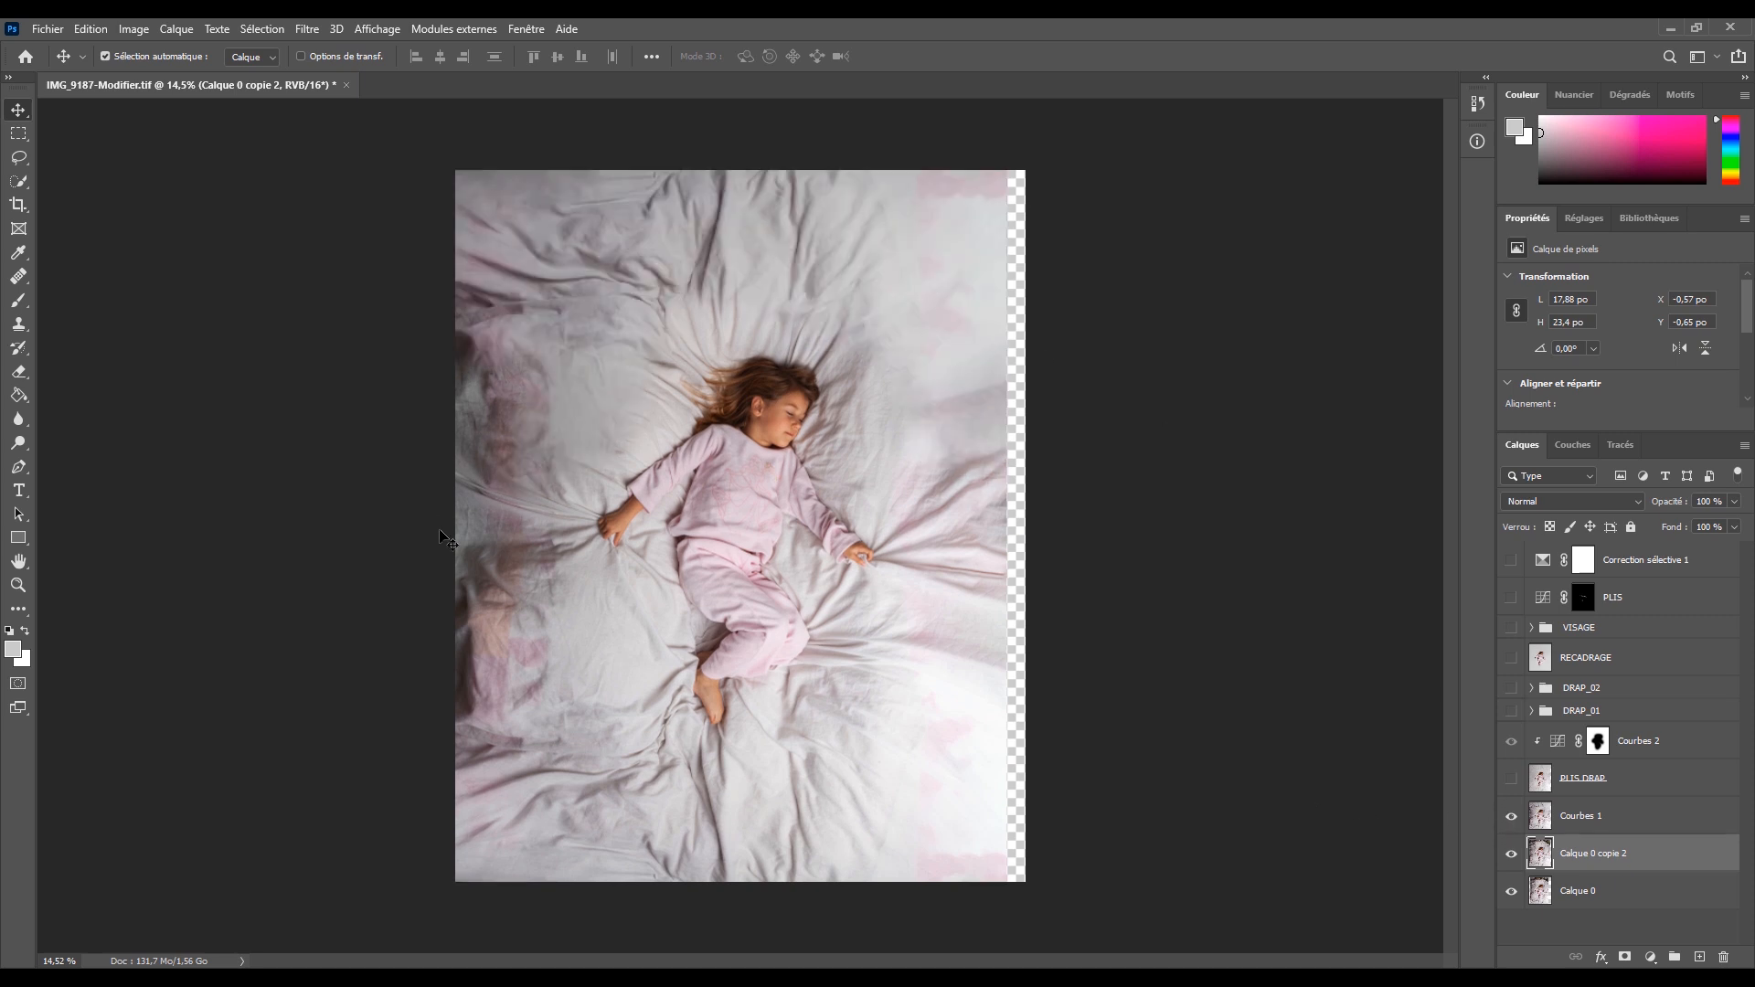
pyautogui.click(1501, 820)
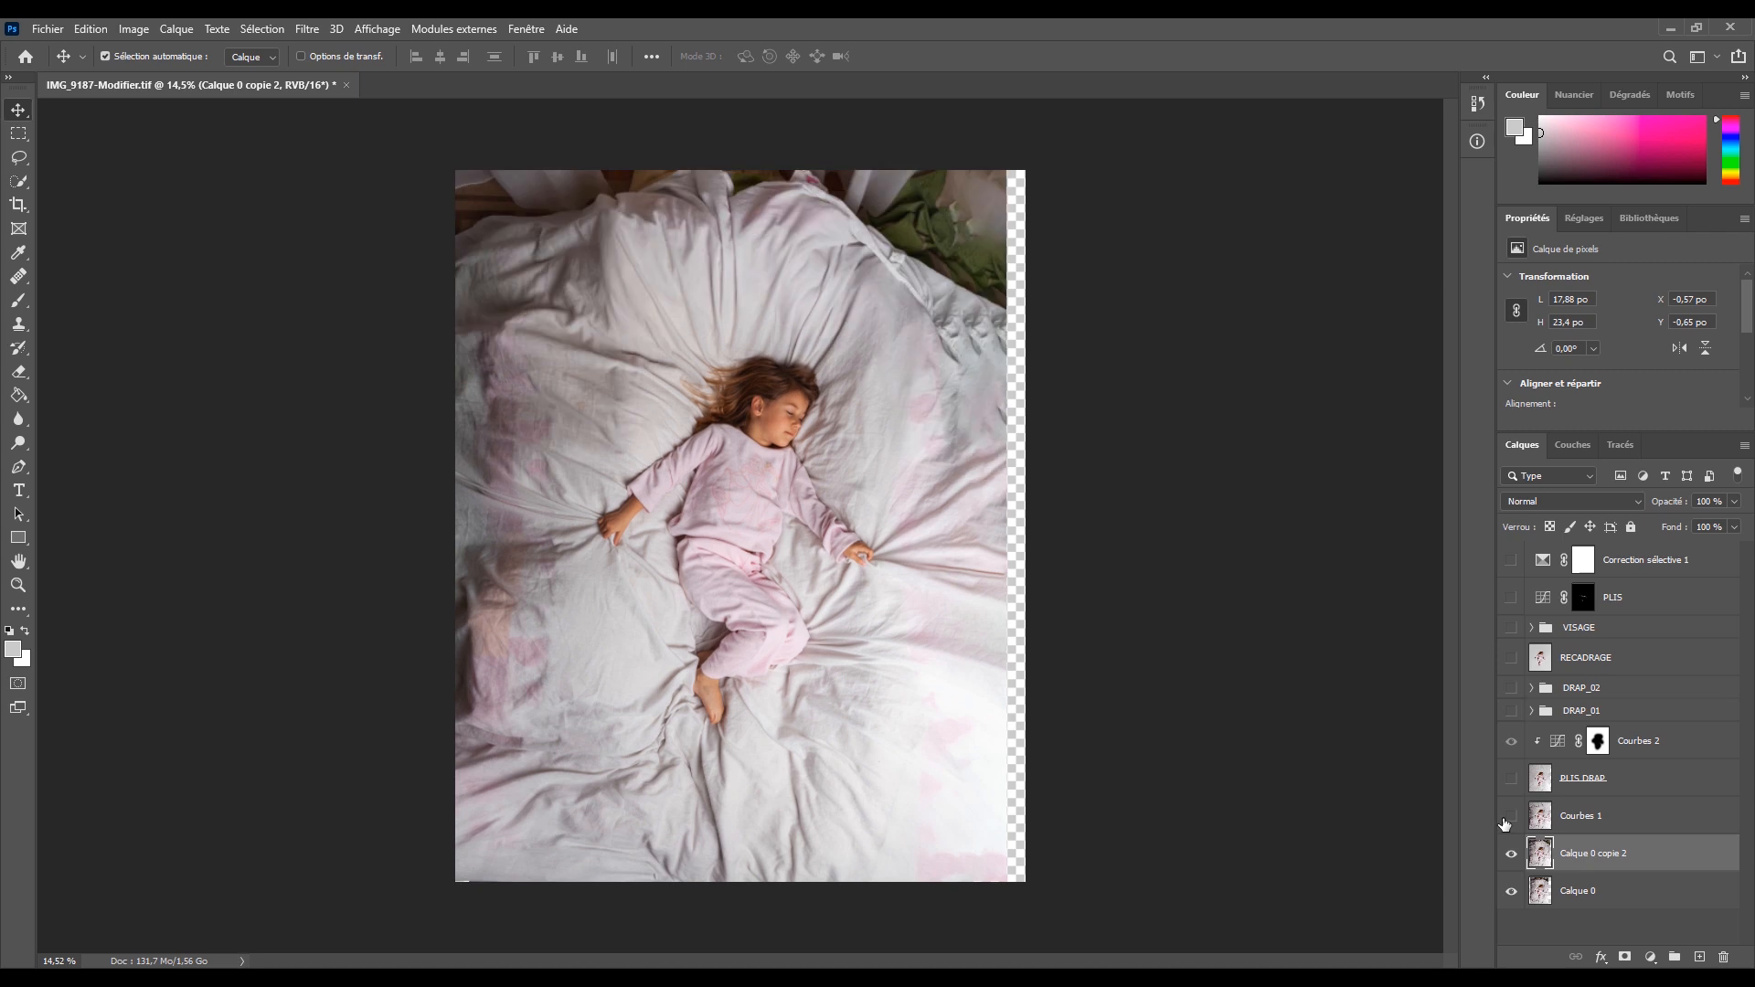
pyautogui.click(1508, 818)
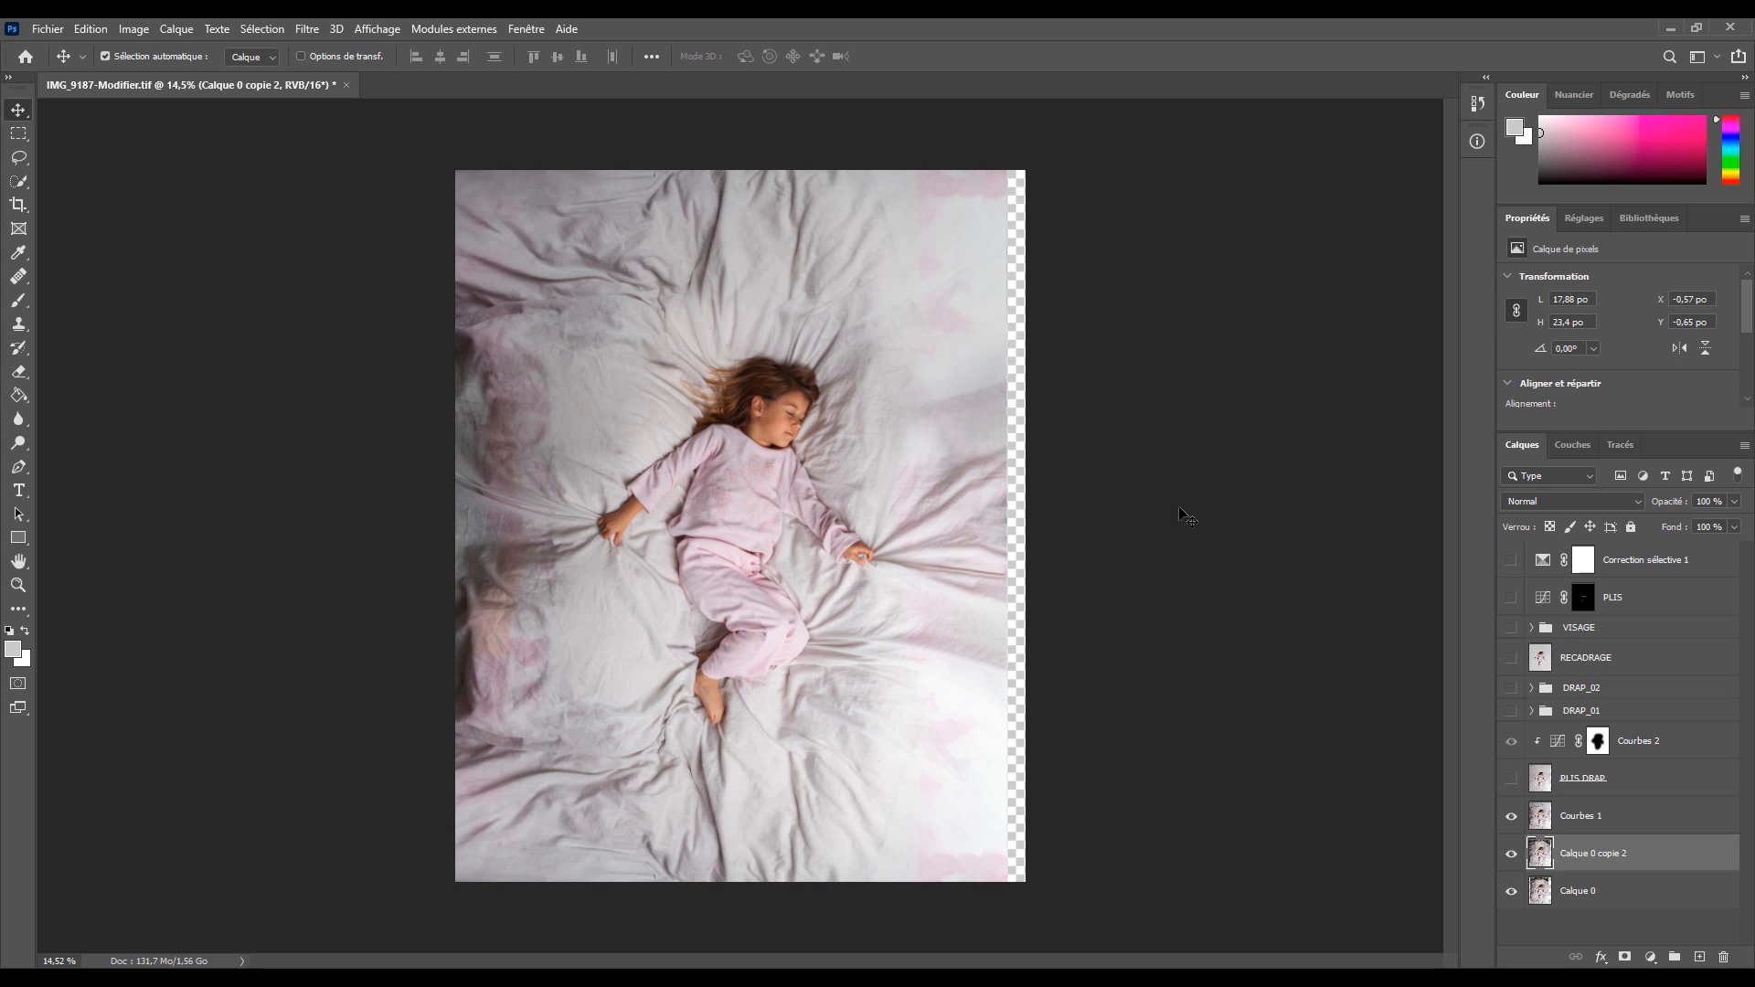
# - Show the PLIS DRAP layer and compare the bed sheet's folds with and without it
pyautogui.click(1510, 779)
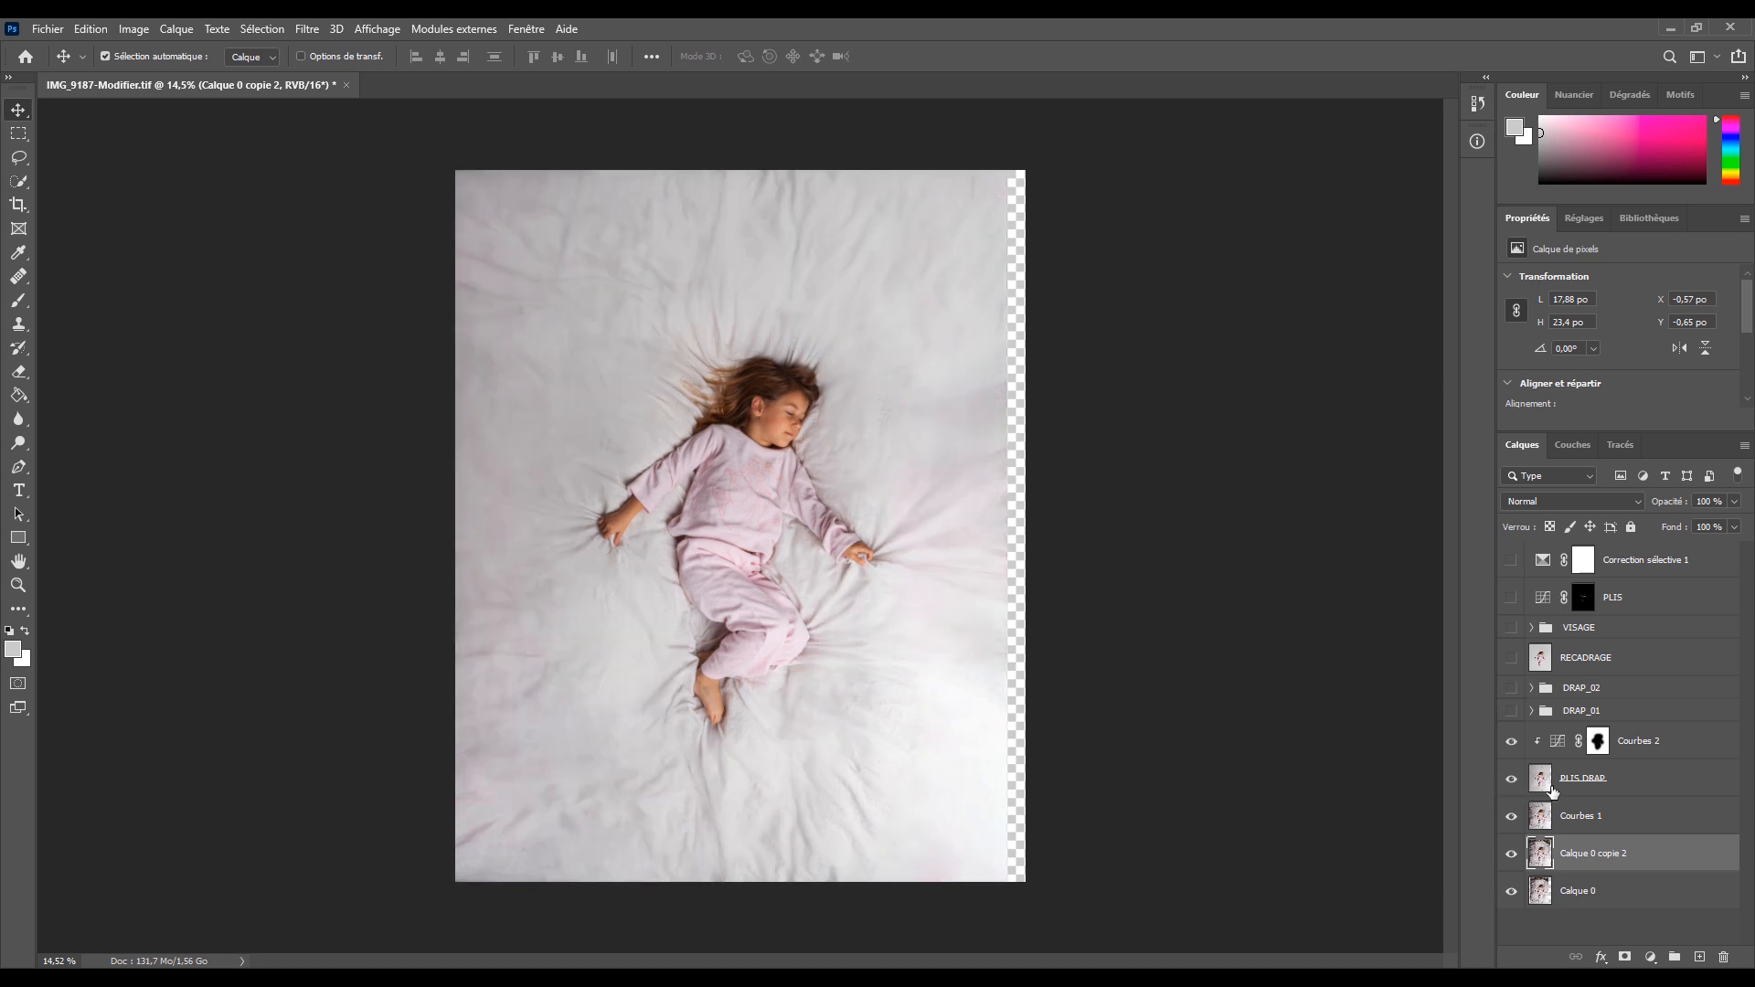
pyautogui.click(1512, 780)
pyautogui.click(1511, 780)
pyautogui.click(1513, 782)
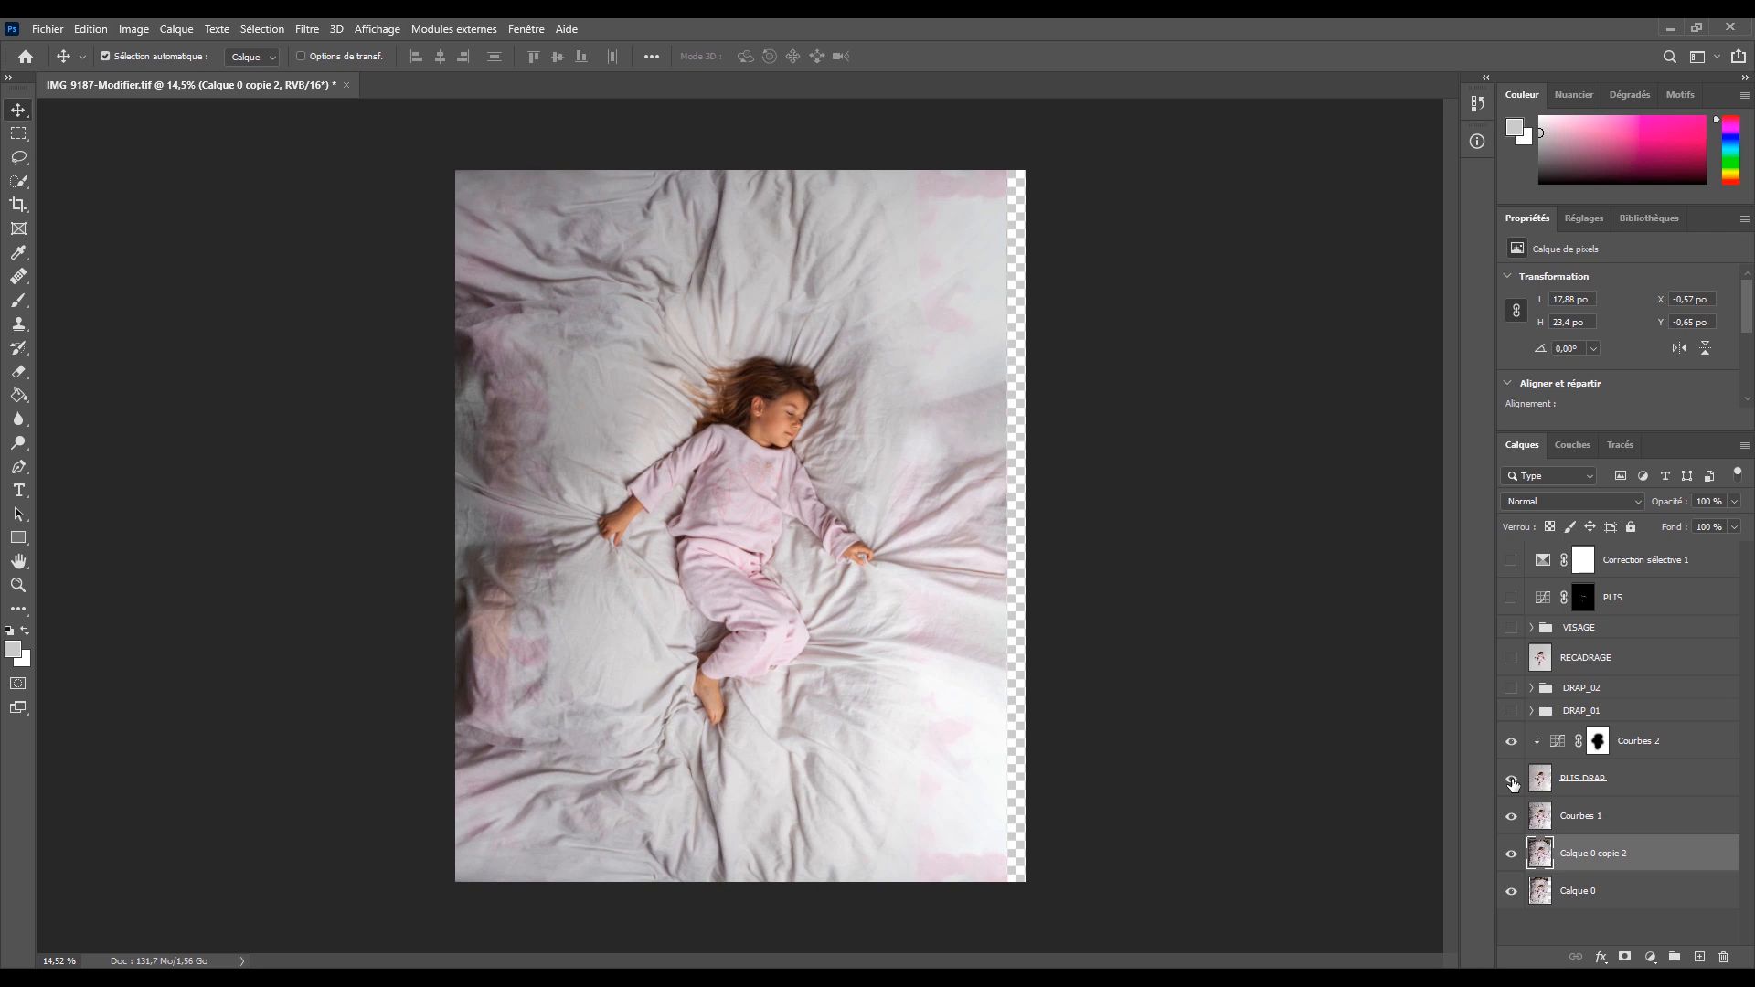
pyautogui.click(1512, 779)
# - Toggle the PLIS DRAP layer and the Courbes 2 adjustment to compare their effects on the sheet, leaving both shown
pyautogui.click(1511, 741)
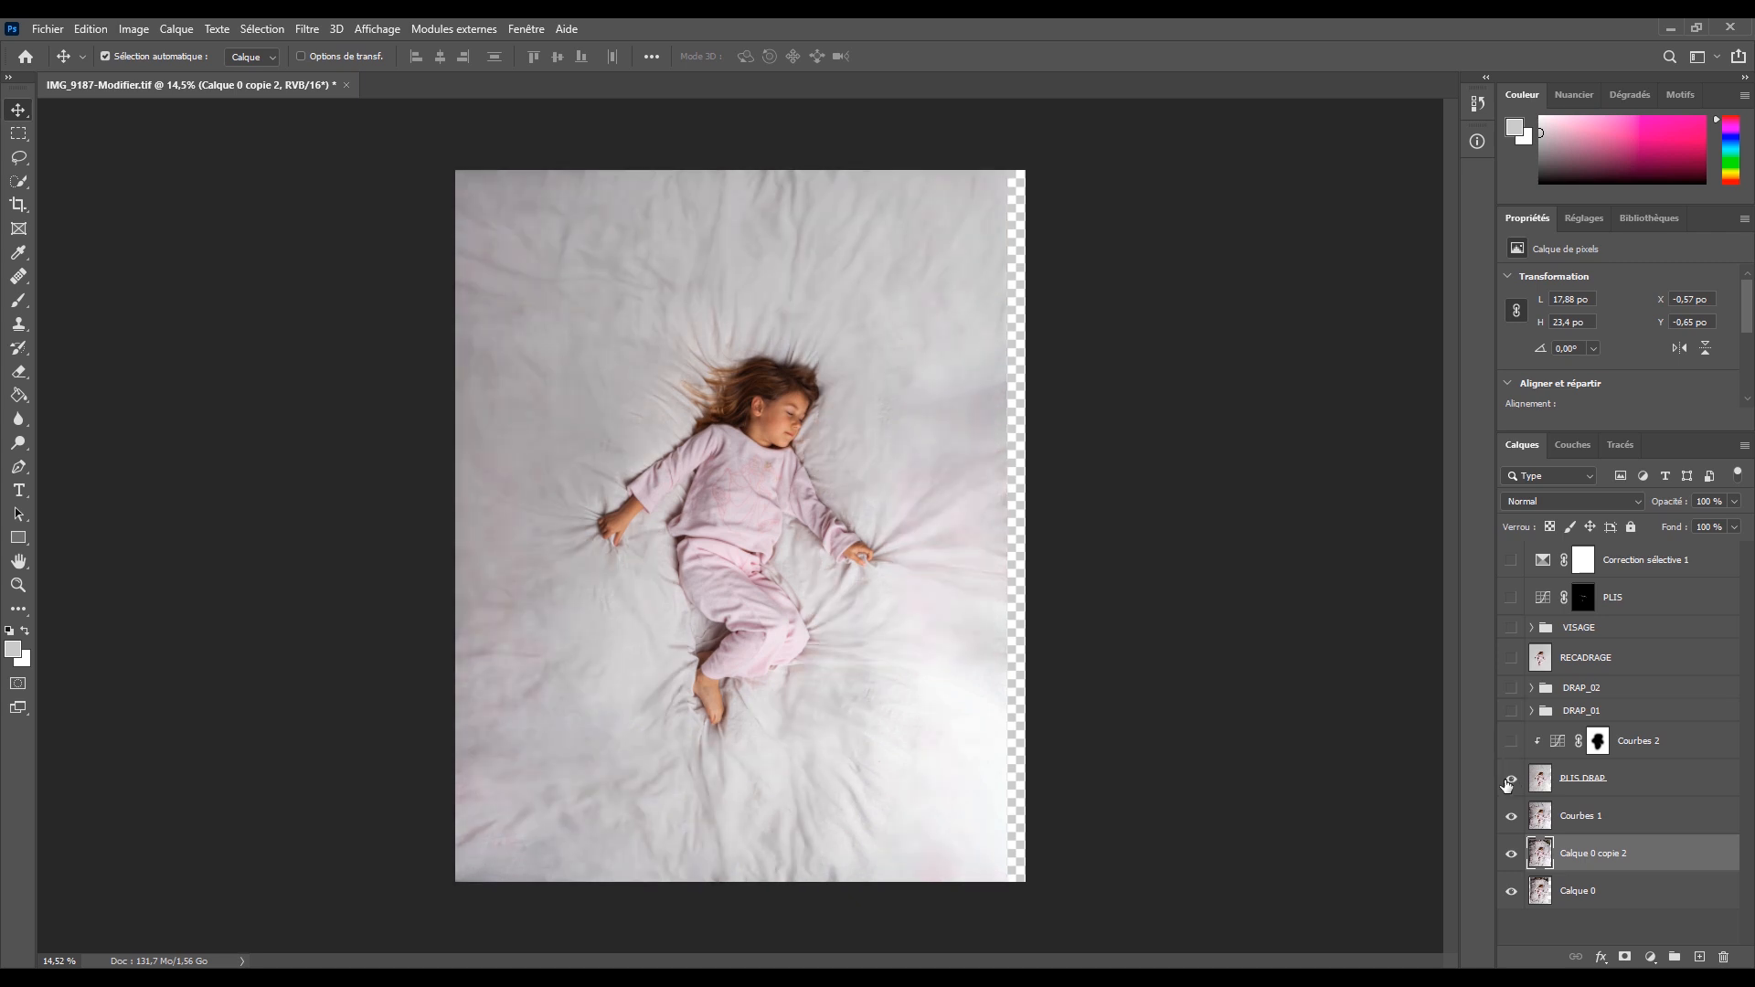
pyautogui.click(1508, 782)
pyautogui.click(1510, 780)
pyautogui.click(1510, 781)
pyautogui.click(1511, 741)
pyautogui.click(1513, 743)
pyautogui.click(1513, 743)
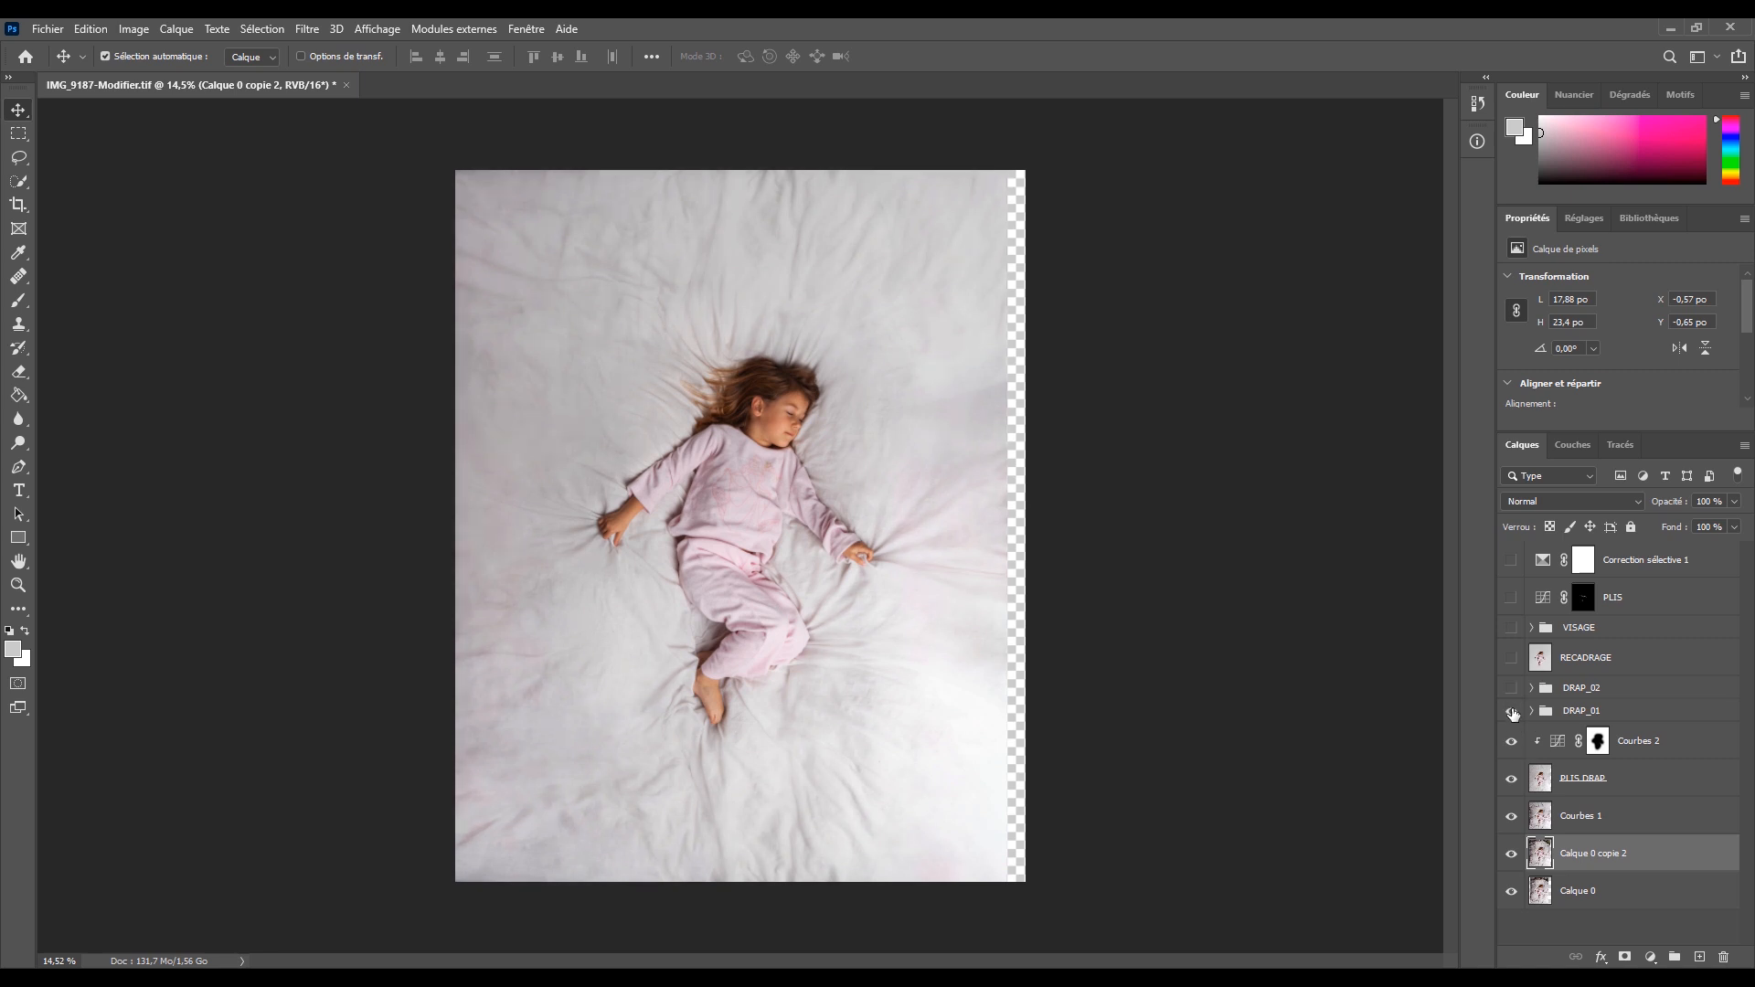
# - Show the DRAP_01 group and expand it to reveal its layers
pyautogui.click(1510, 712)
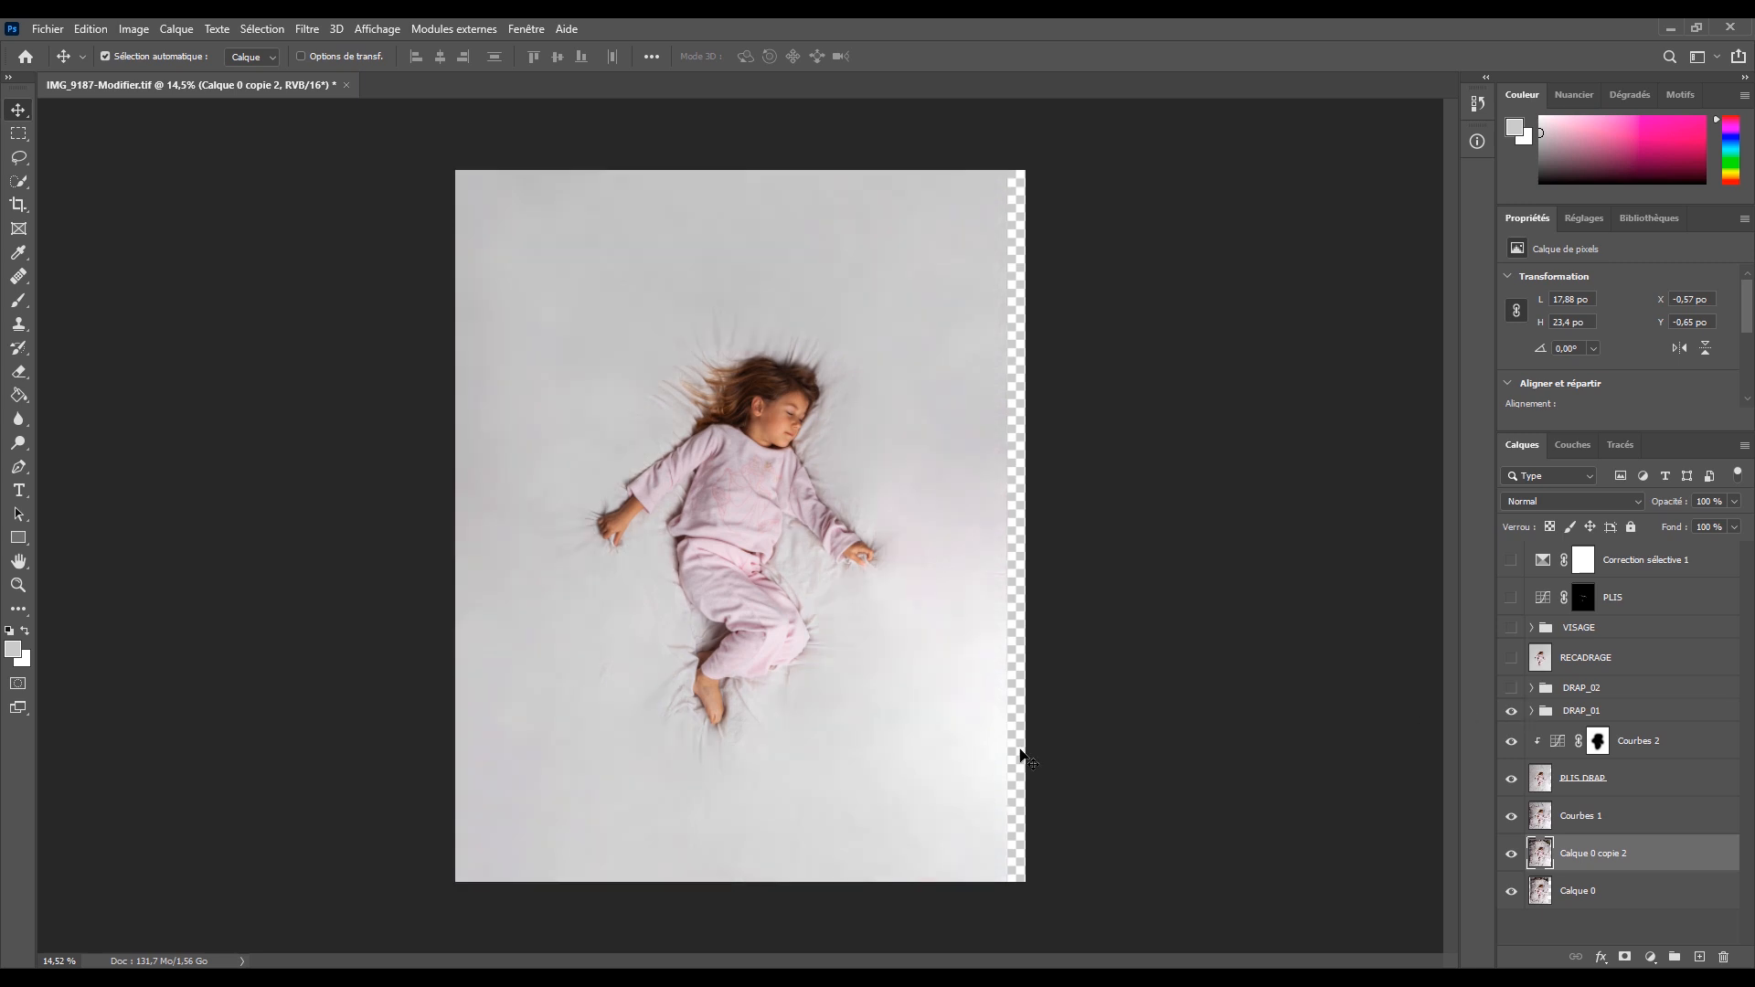
pyautogui.click(1531, 711)
pyautogui.scroll(-1, 1610, 723)
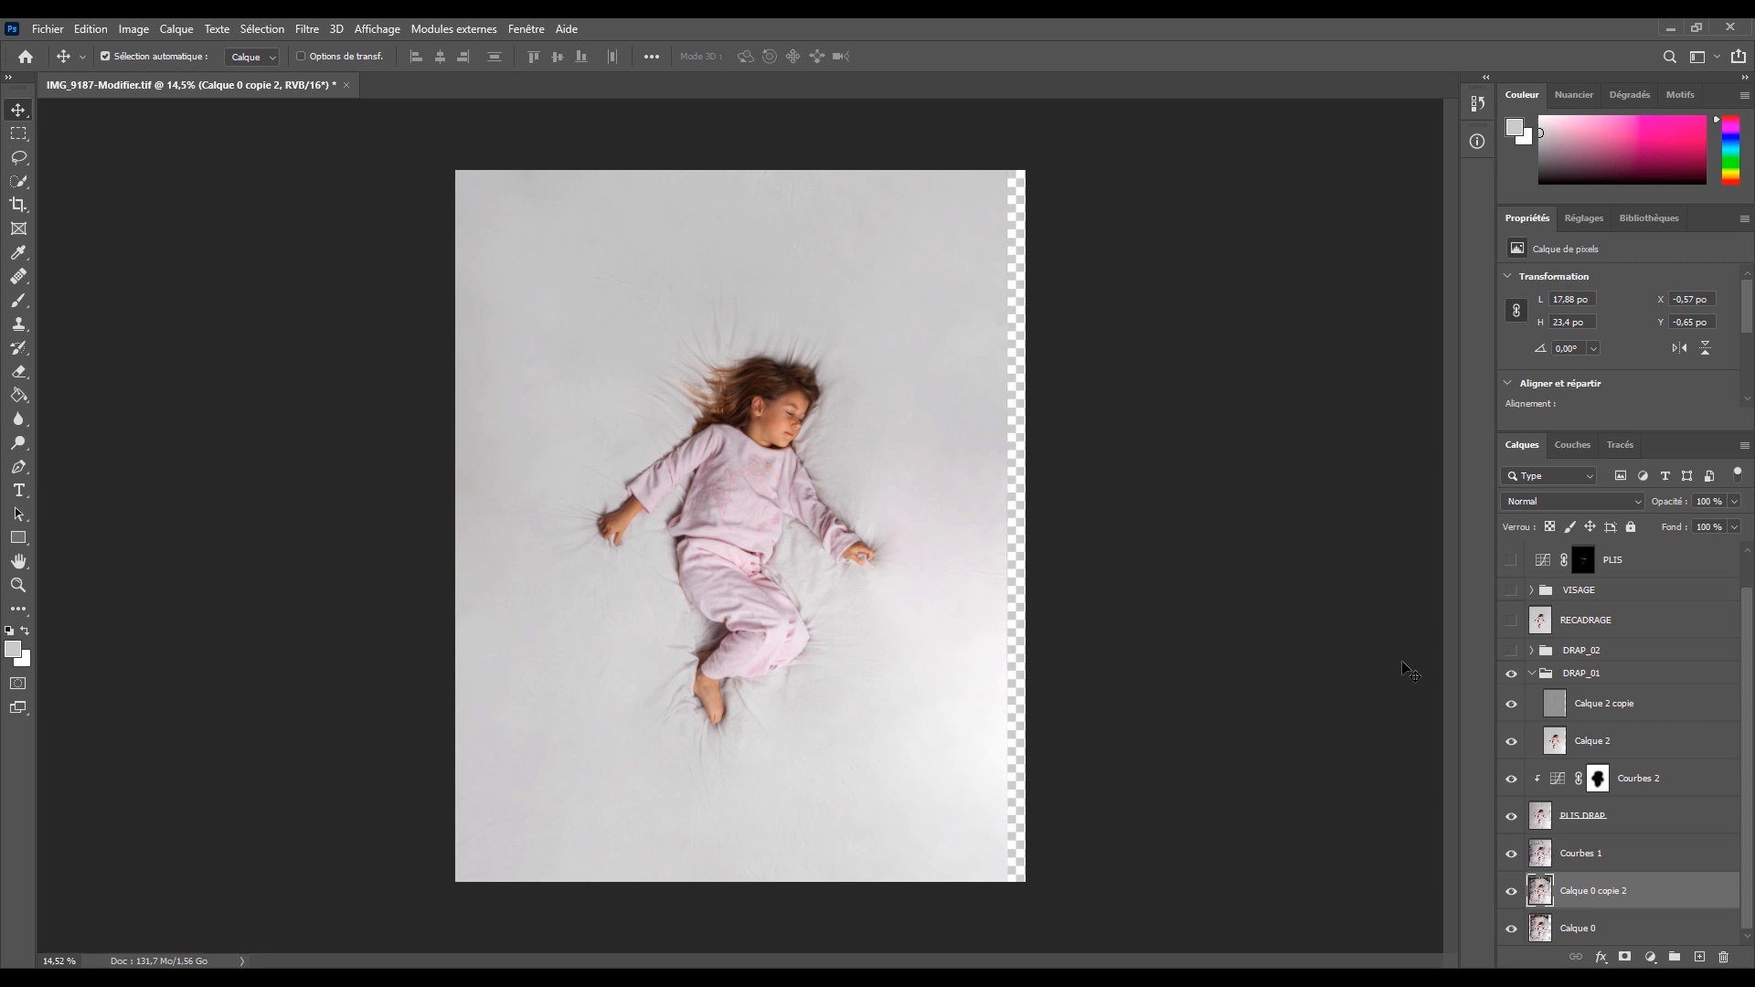
# - Inspect the sheet's lower right area up close with and without the DRAP_01 group, and collapse the group
pyautogui.click(1509, 704)
pyautogui.scroll(10, 894, 848)
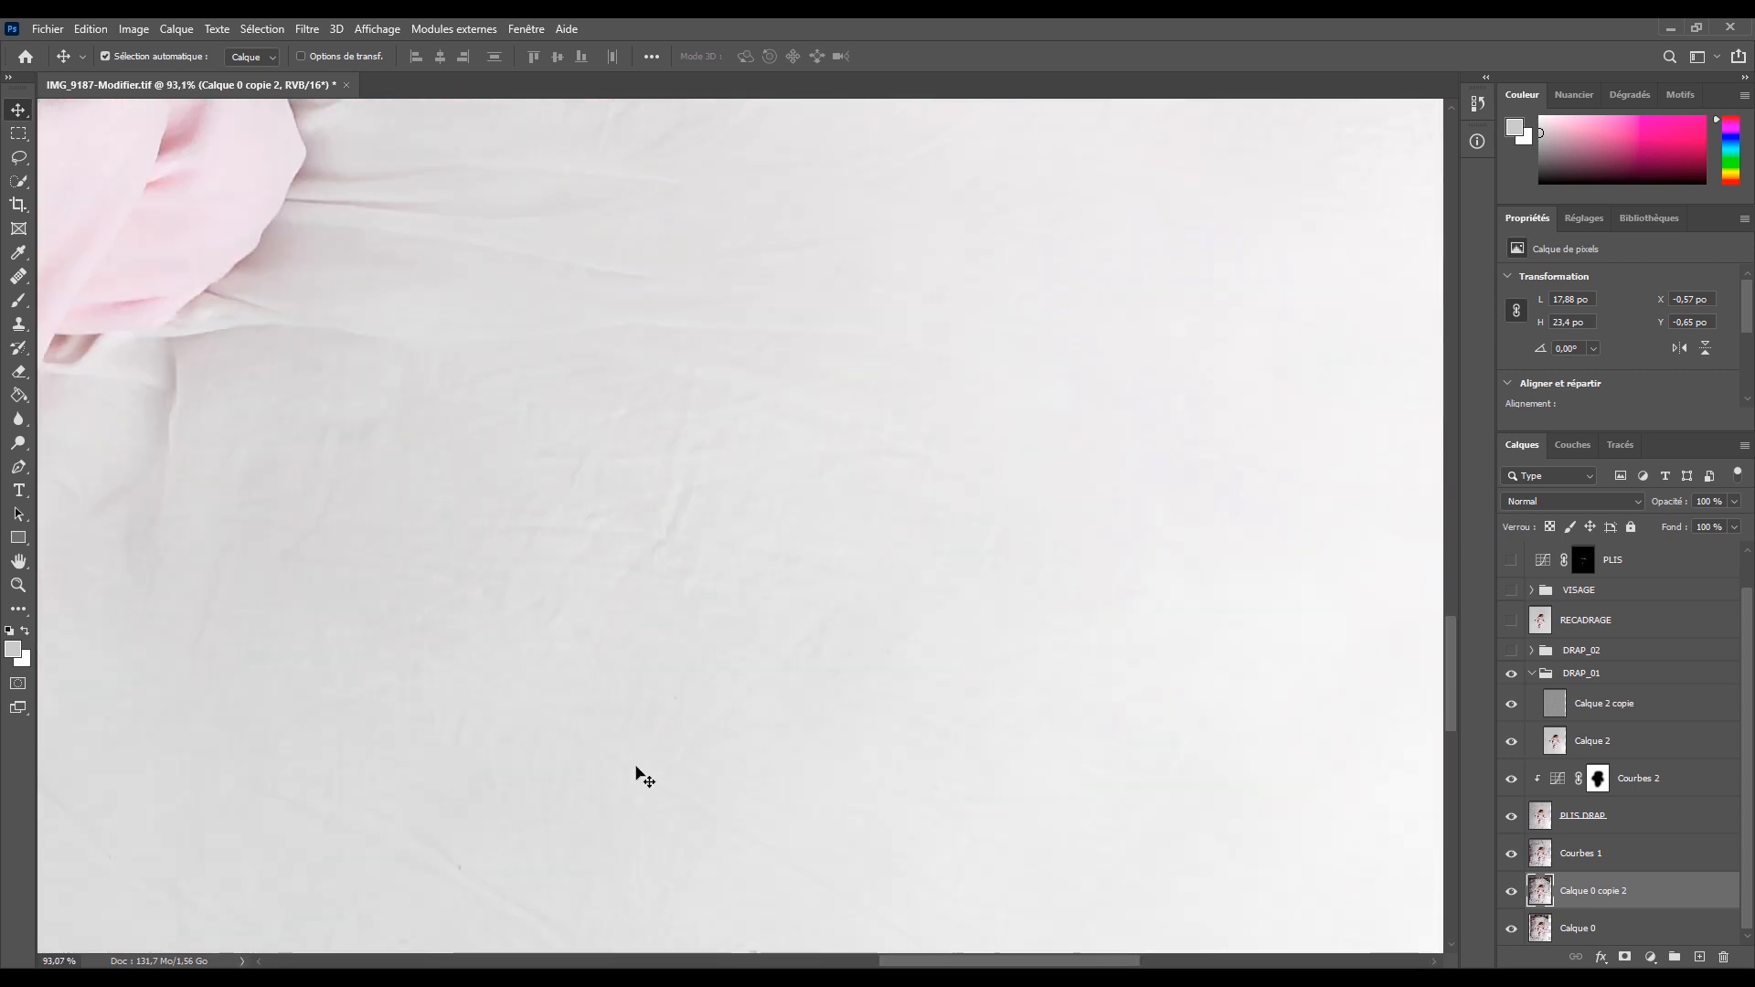
pyautogui.scroll(-4, 658, 722)
pyautogui.scroll(-1, 498, 596)
pyautogui.click(1507, 674)
pyautogui.click(1510, 675)
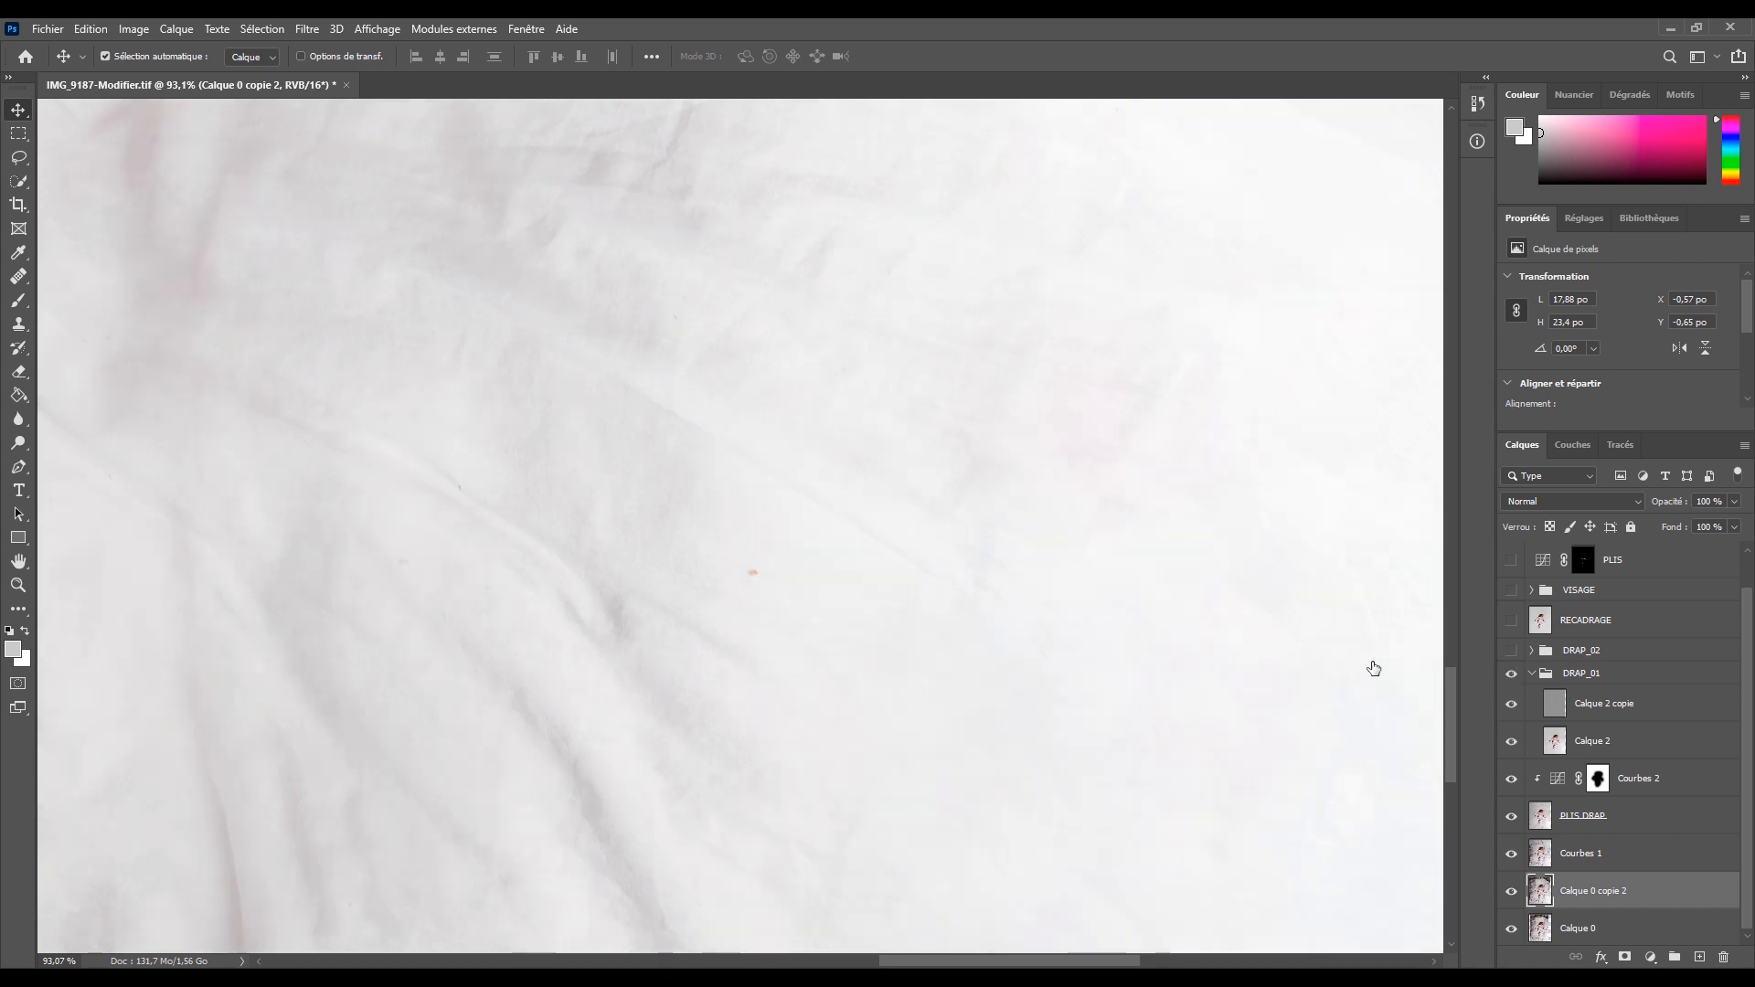
pyautogui.scroll(-5, 631, 639)
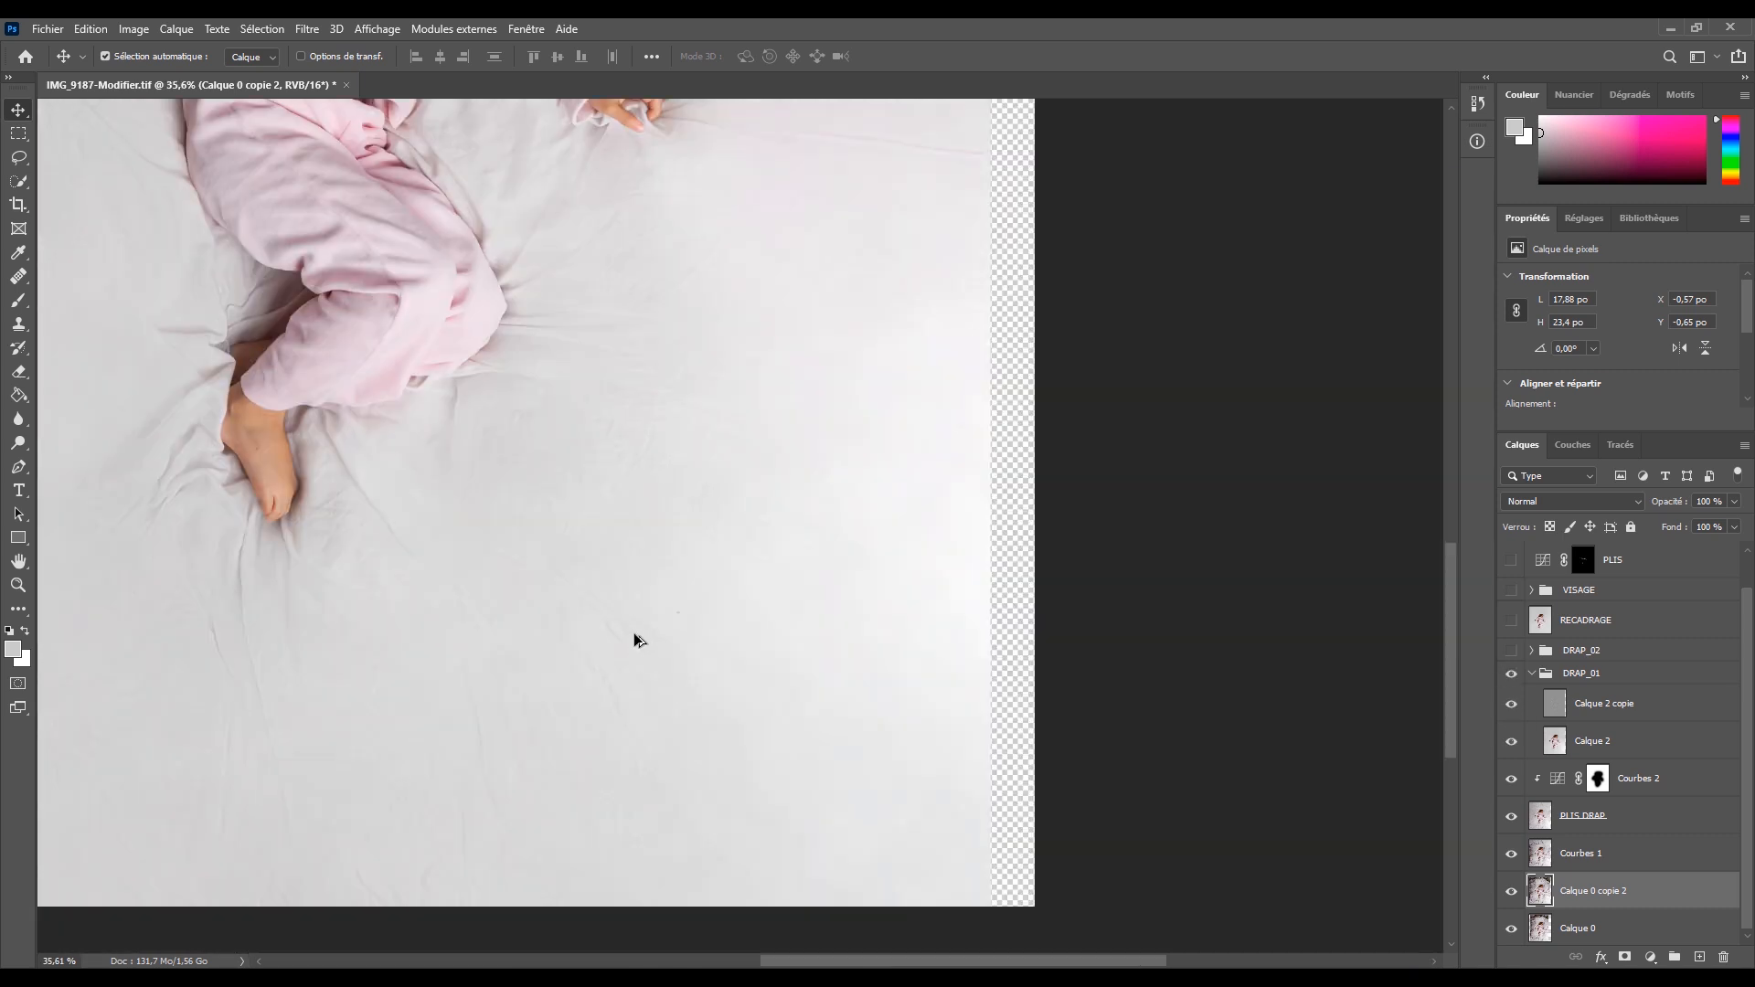
pyautogui.scroll(-3, 638, 640)
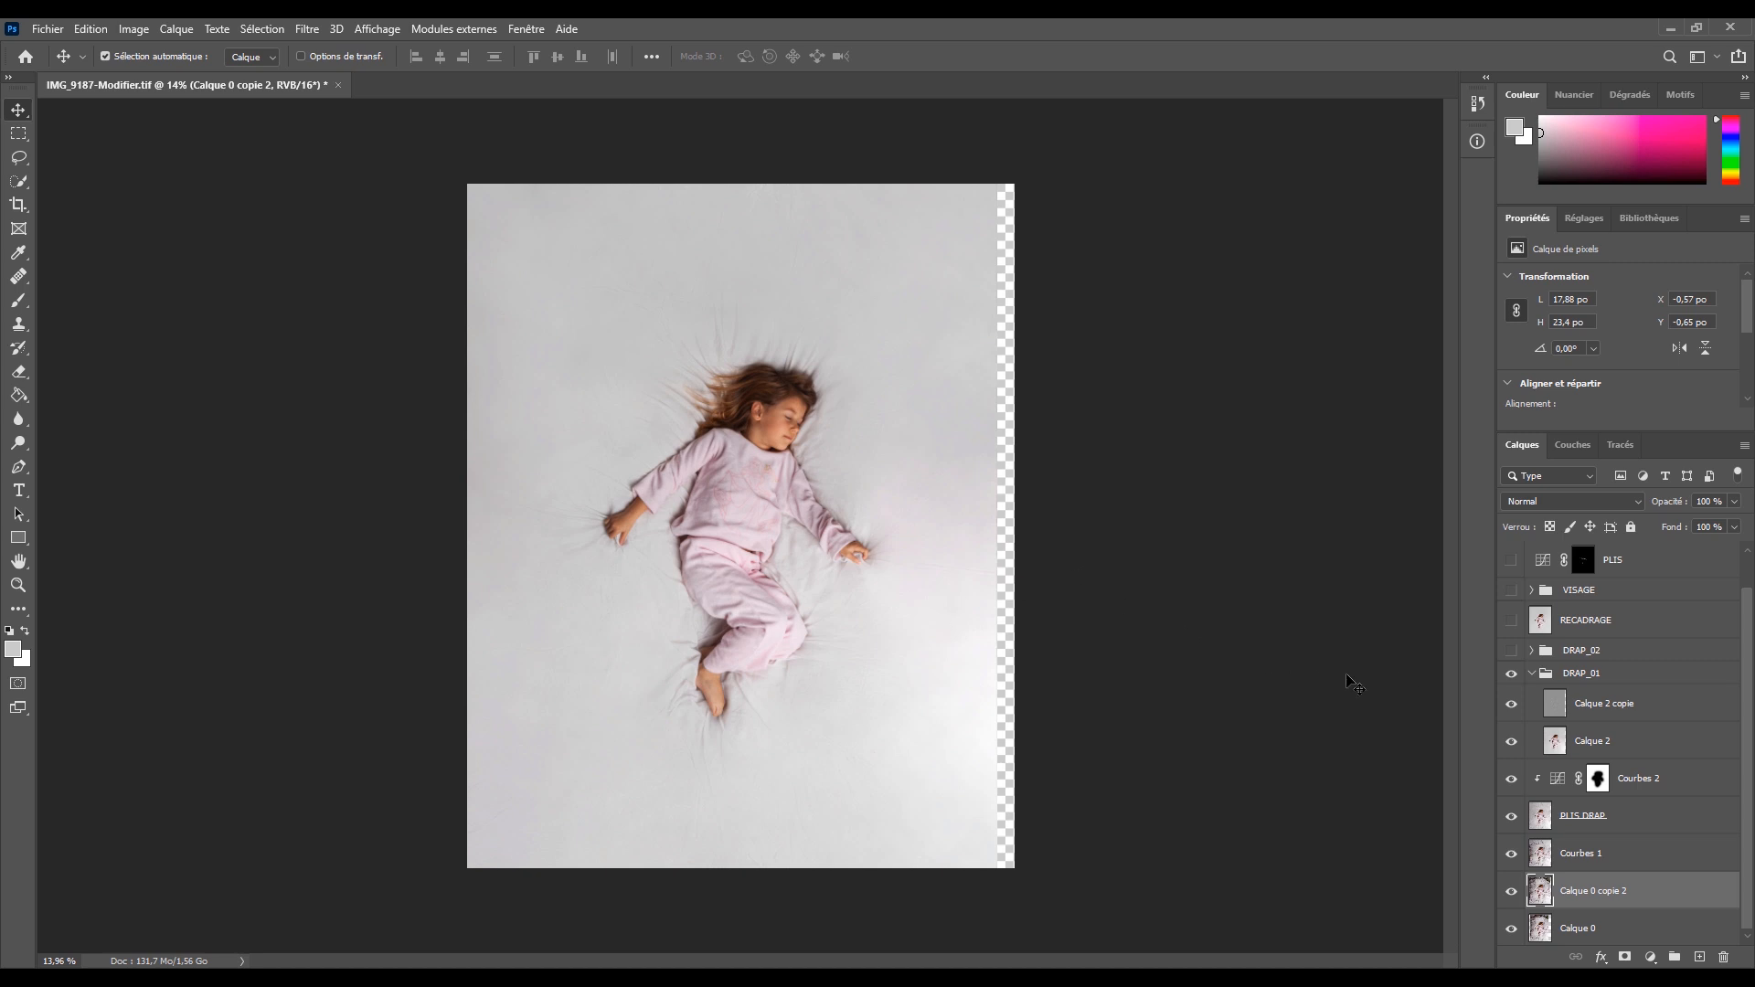
pyautogui.click(1532, 673)
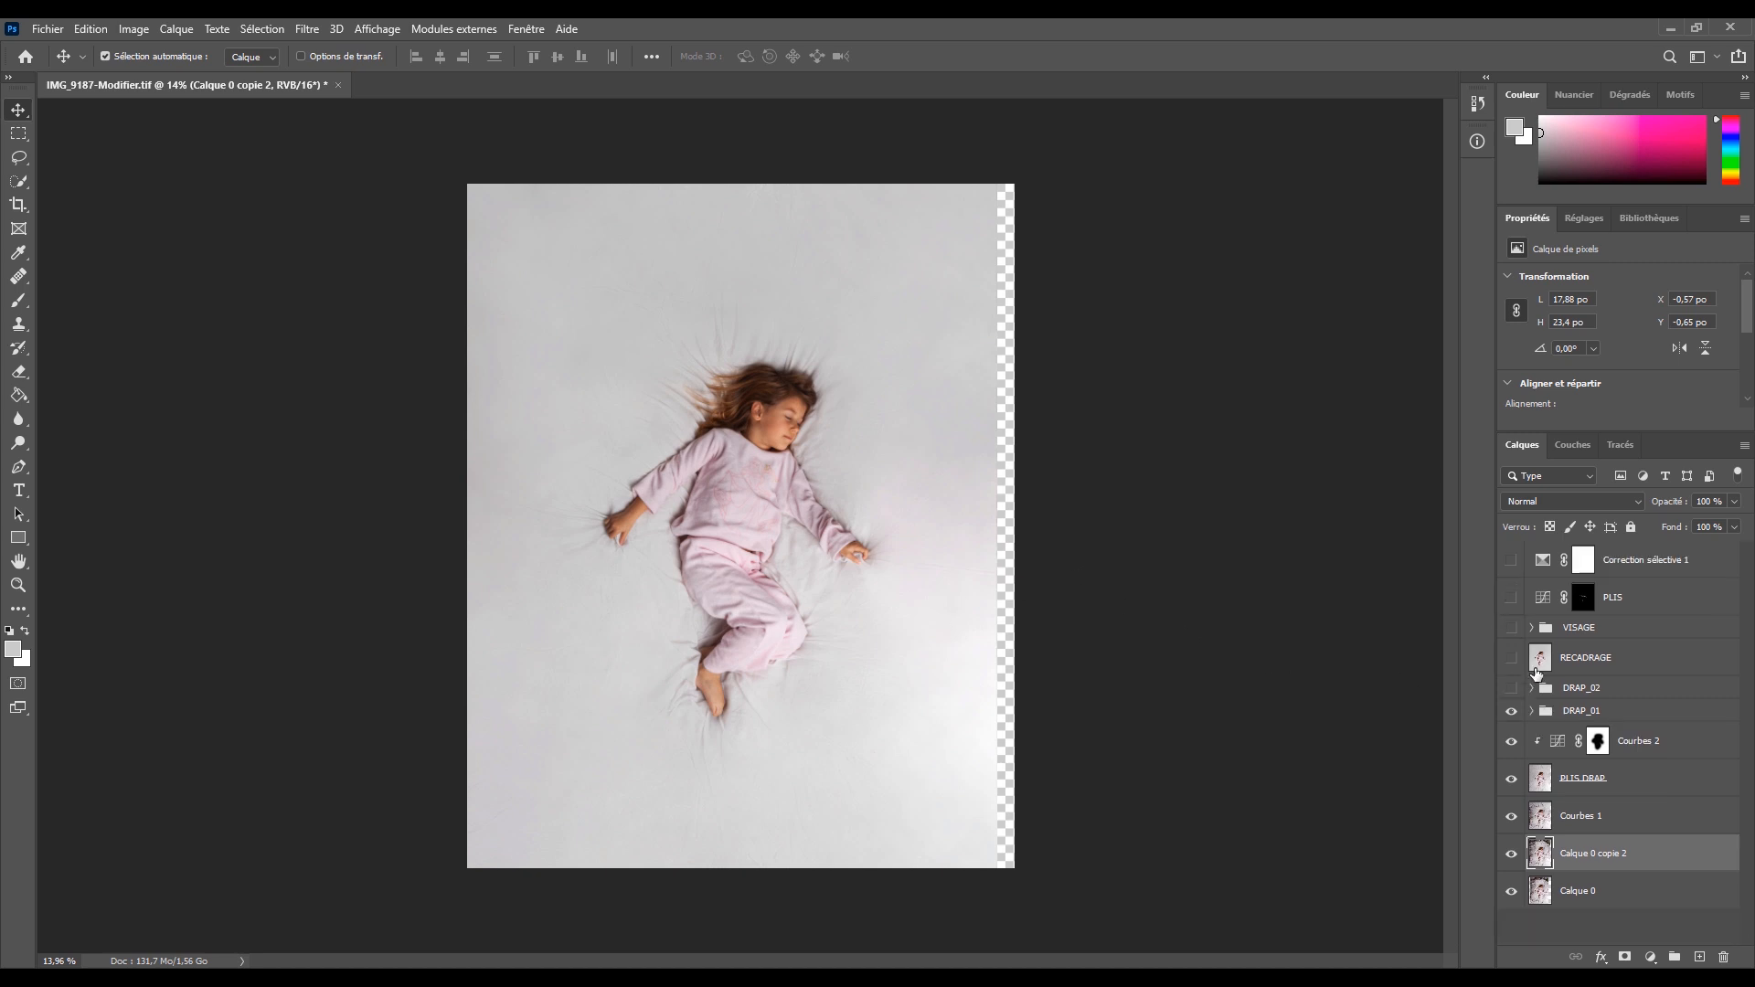
# - Show the DRAP_02 group, compare the sheet with and without it at different view sizes, and select the group
pyautogui.click(1511, 689)
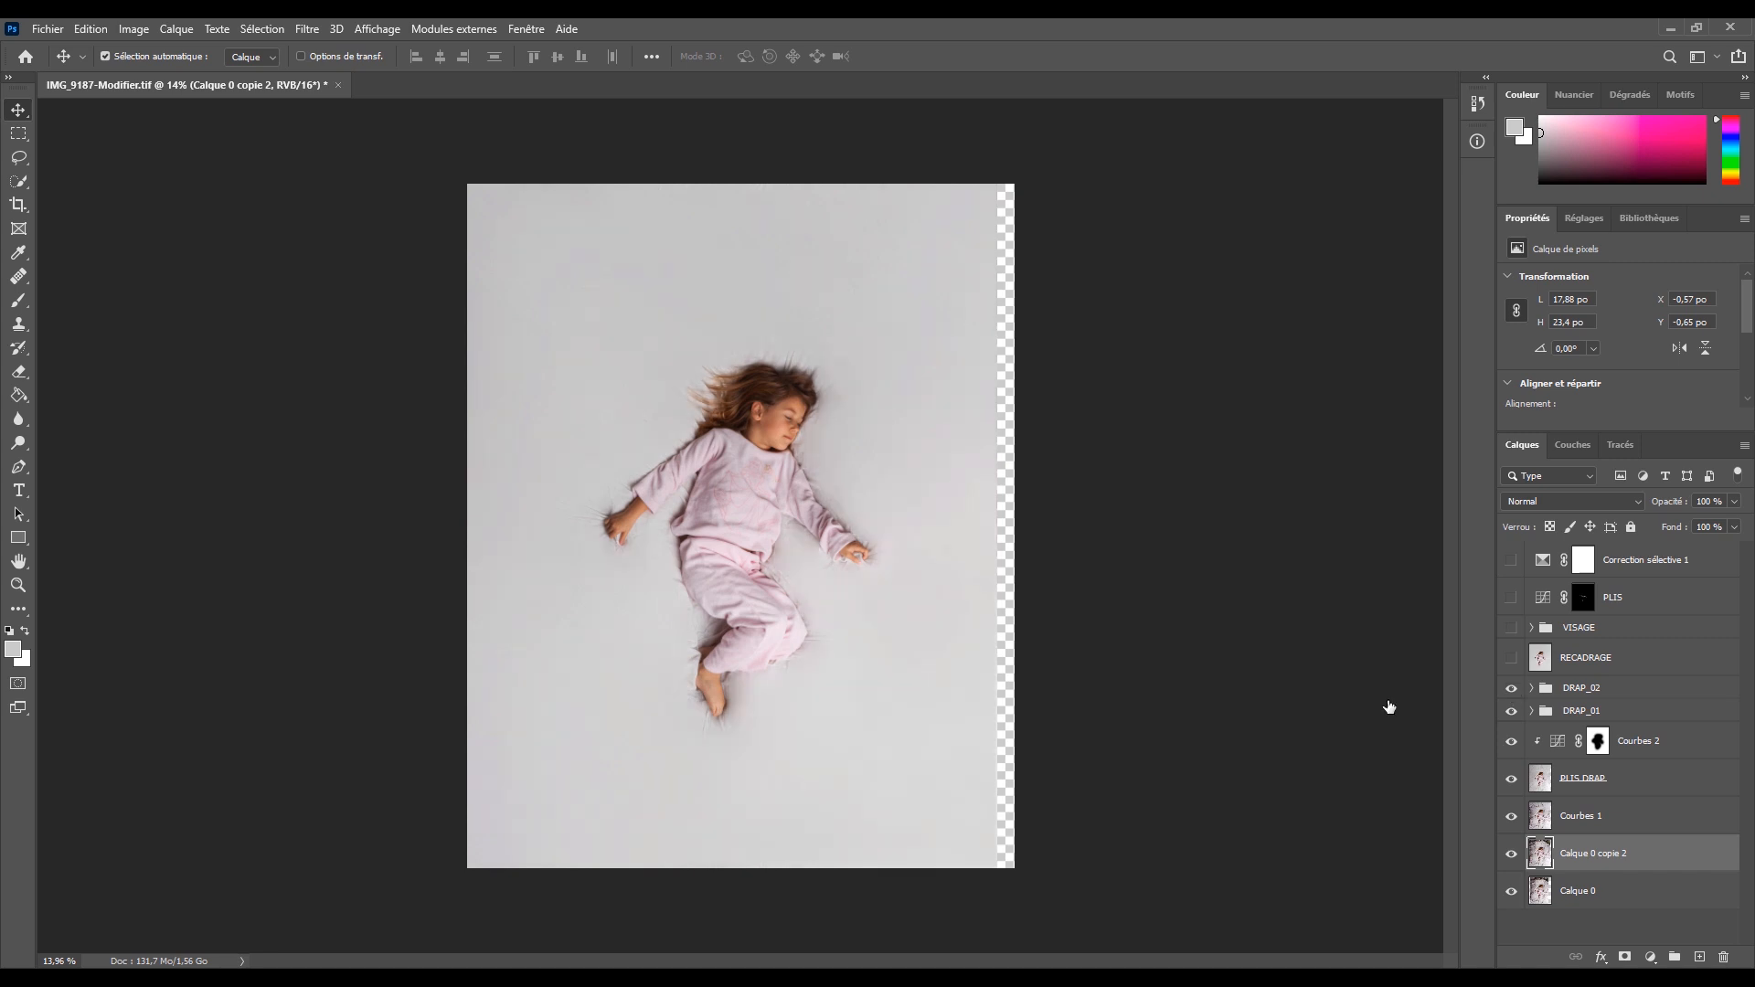
pyautogui.click(1512, 694)
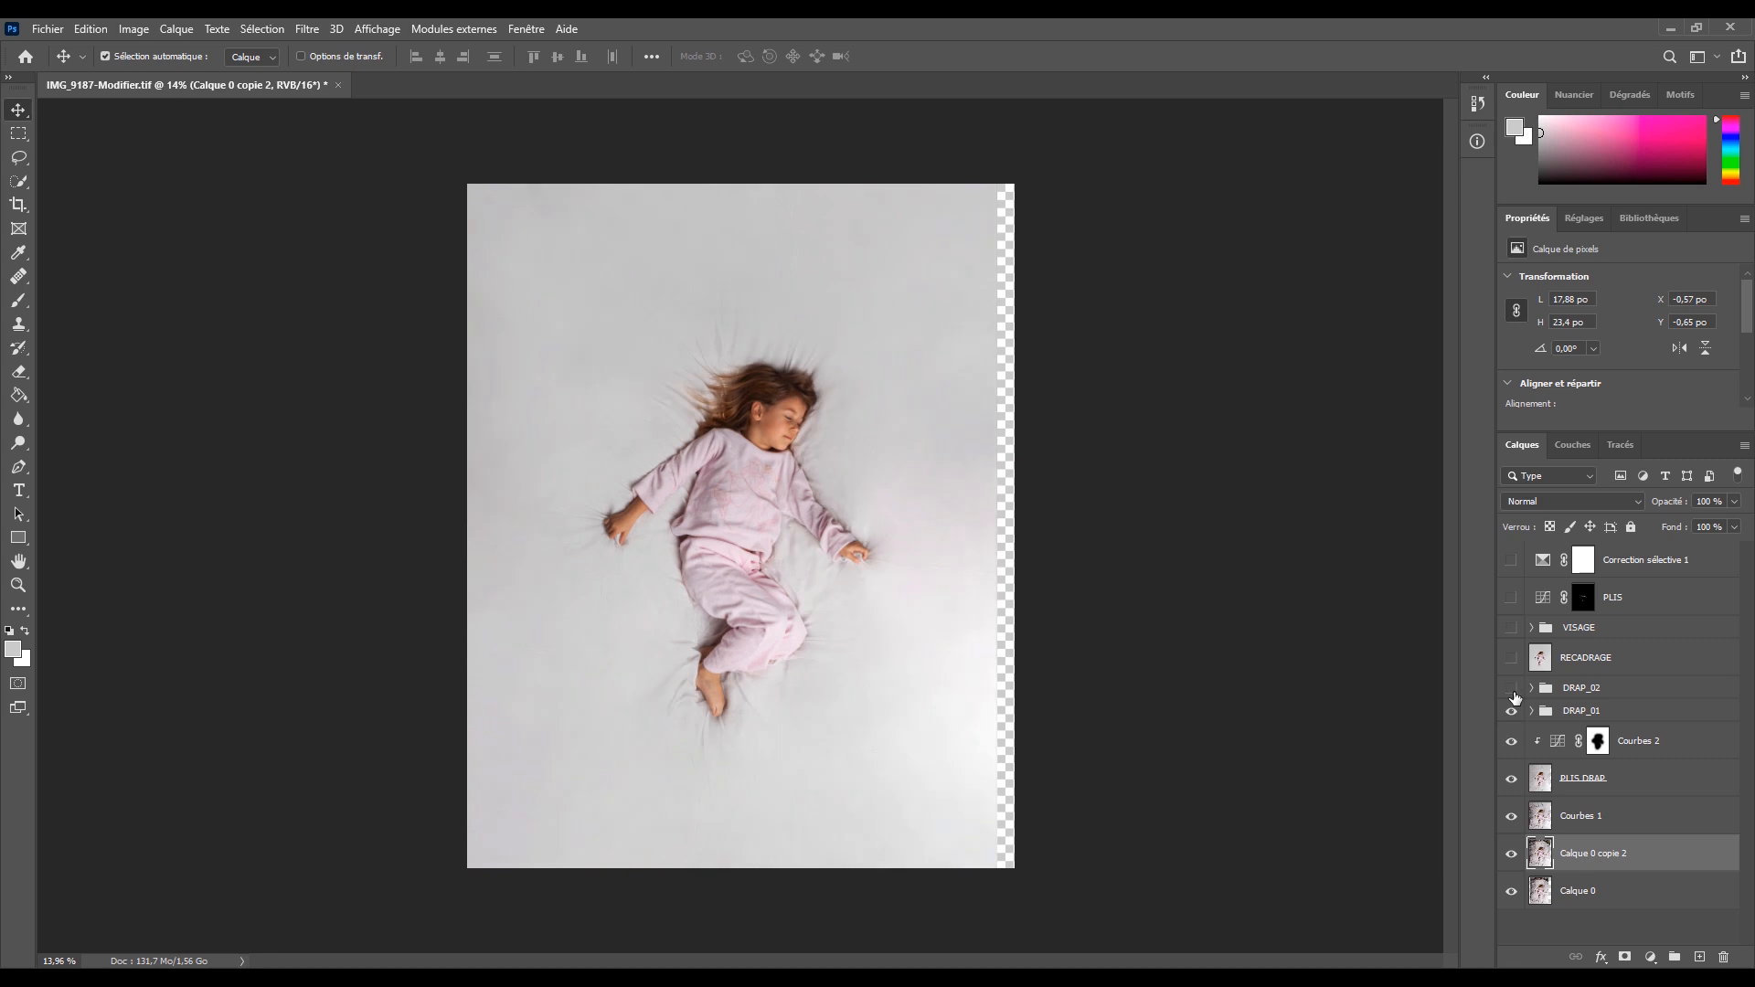
pyautogui.scroll(-3, 1125, 653)
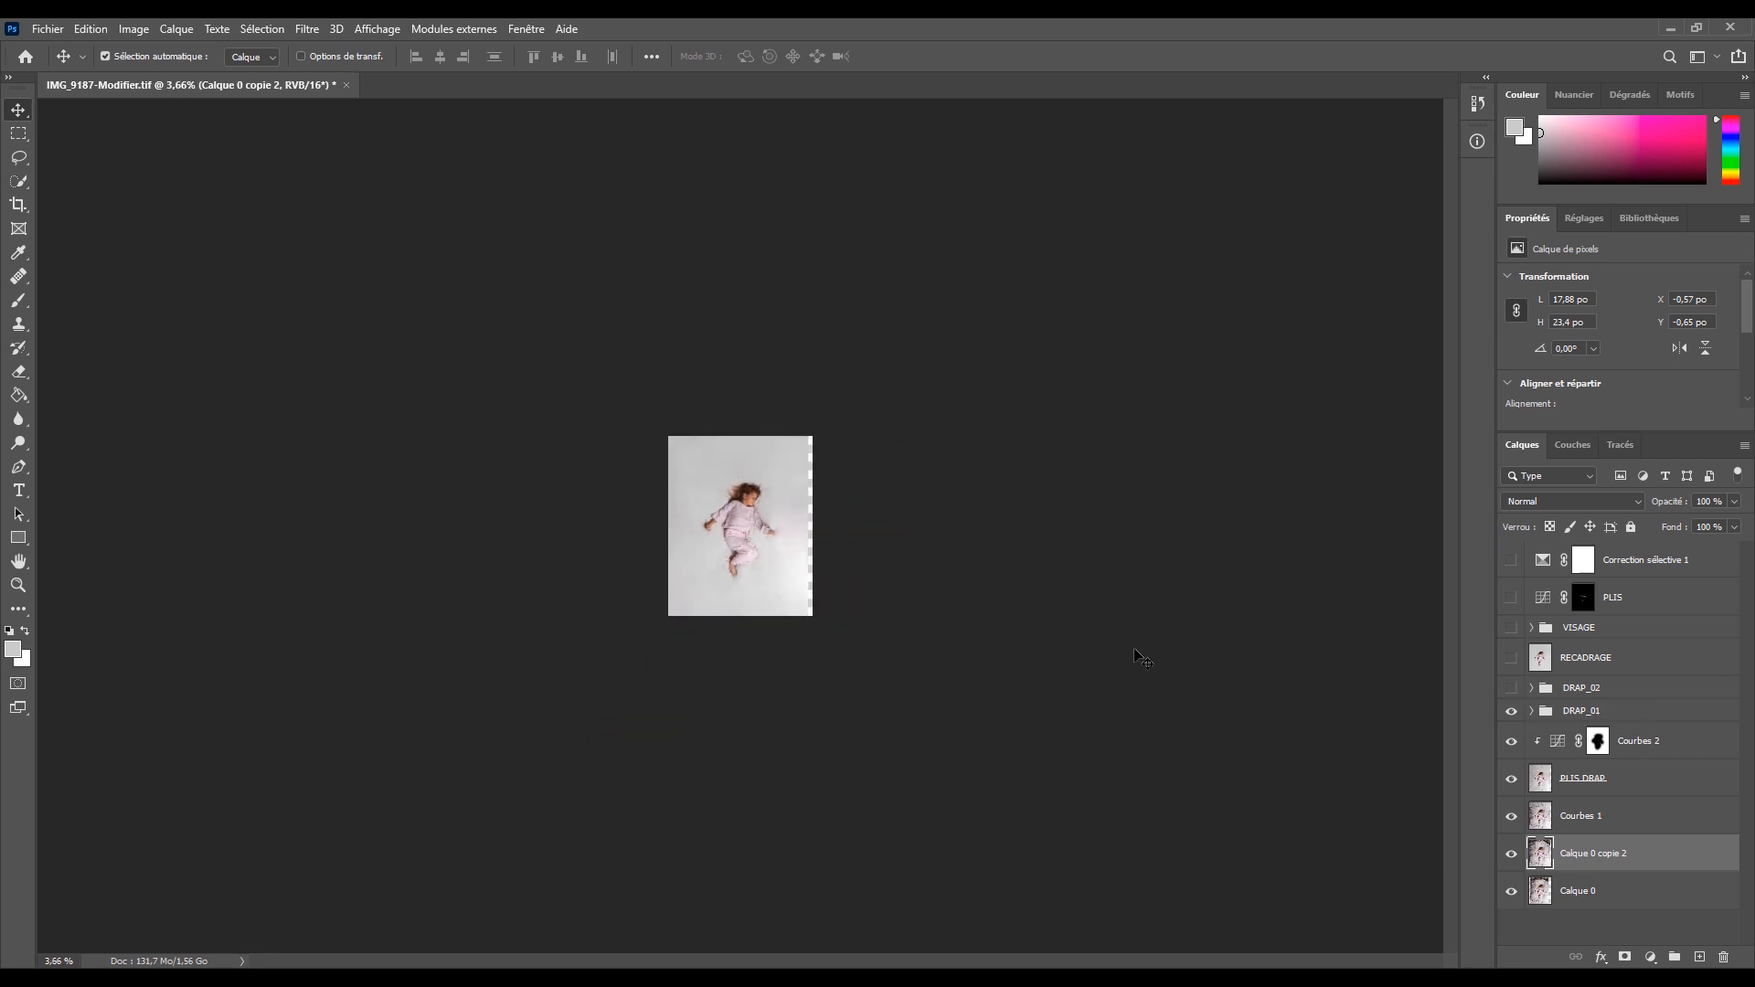
pyautogui.click(1511, 693)
pyautogui.click(1509, 695)
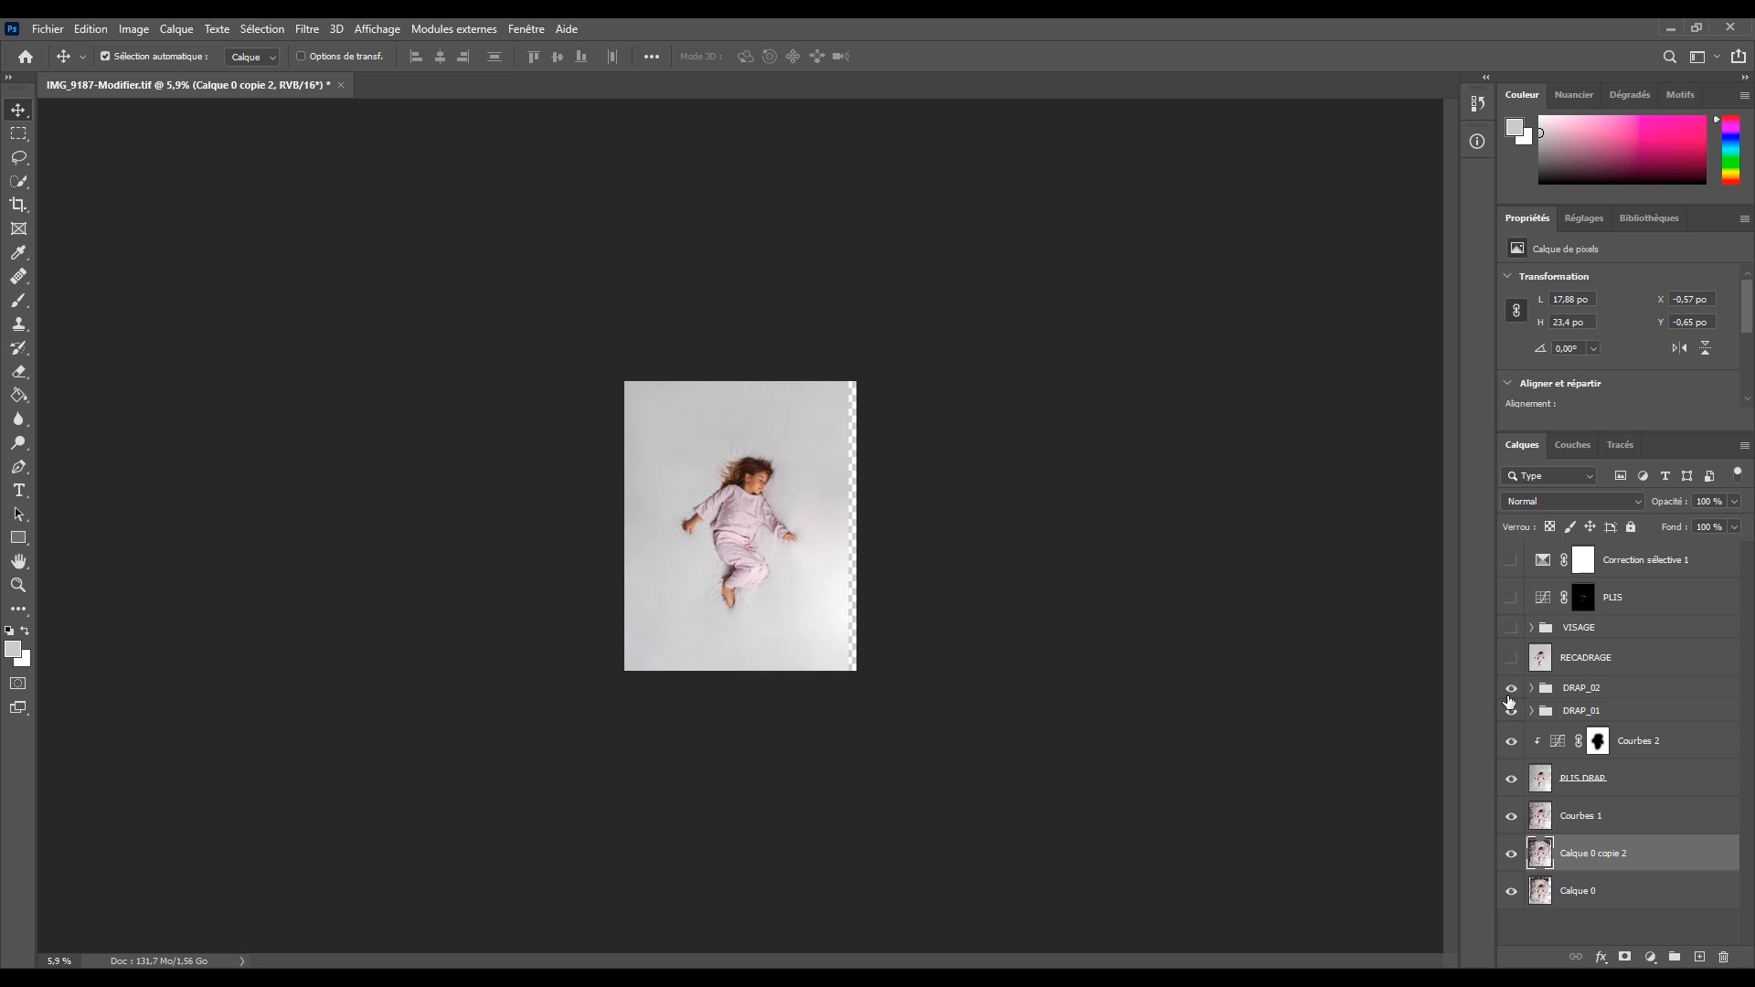
pyautogui.scroll(2, 810, 647)
pyautogui.scroll(1, 808, 643)
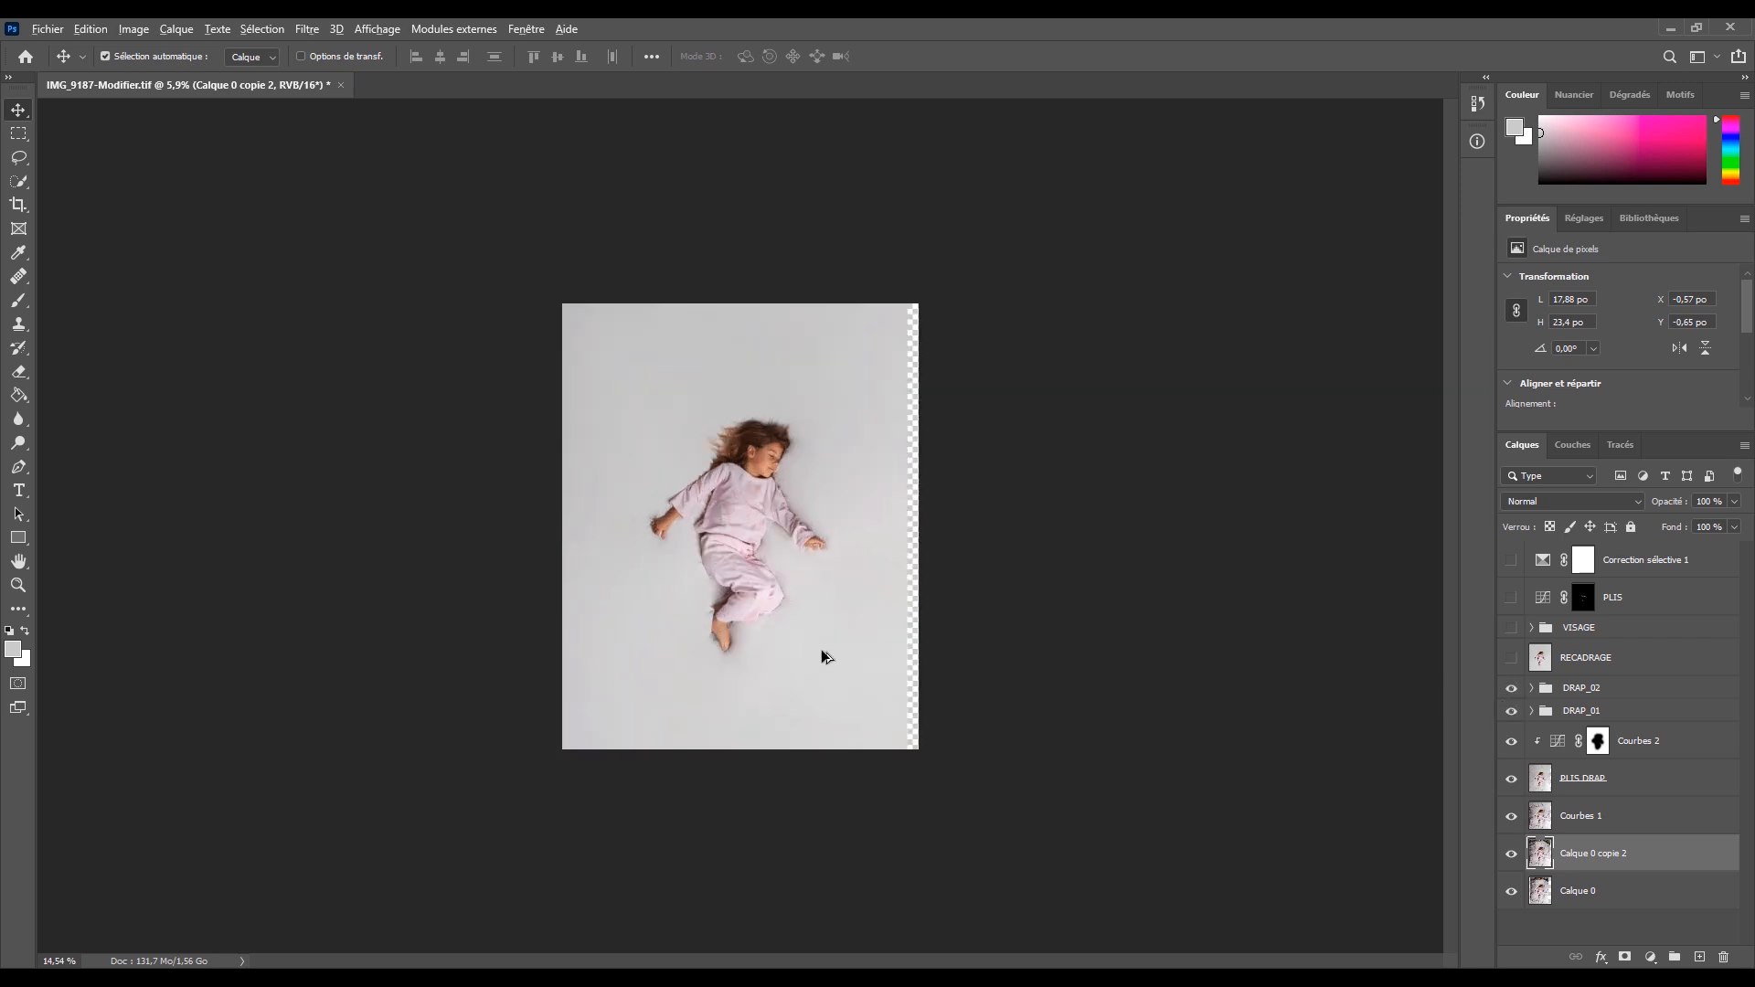
pyautogui.scroll(2, 821, 649)
pyautogui.scroll(-1, 857, 662)
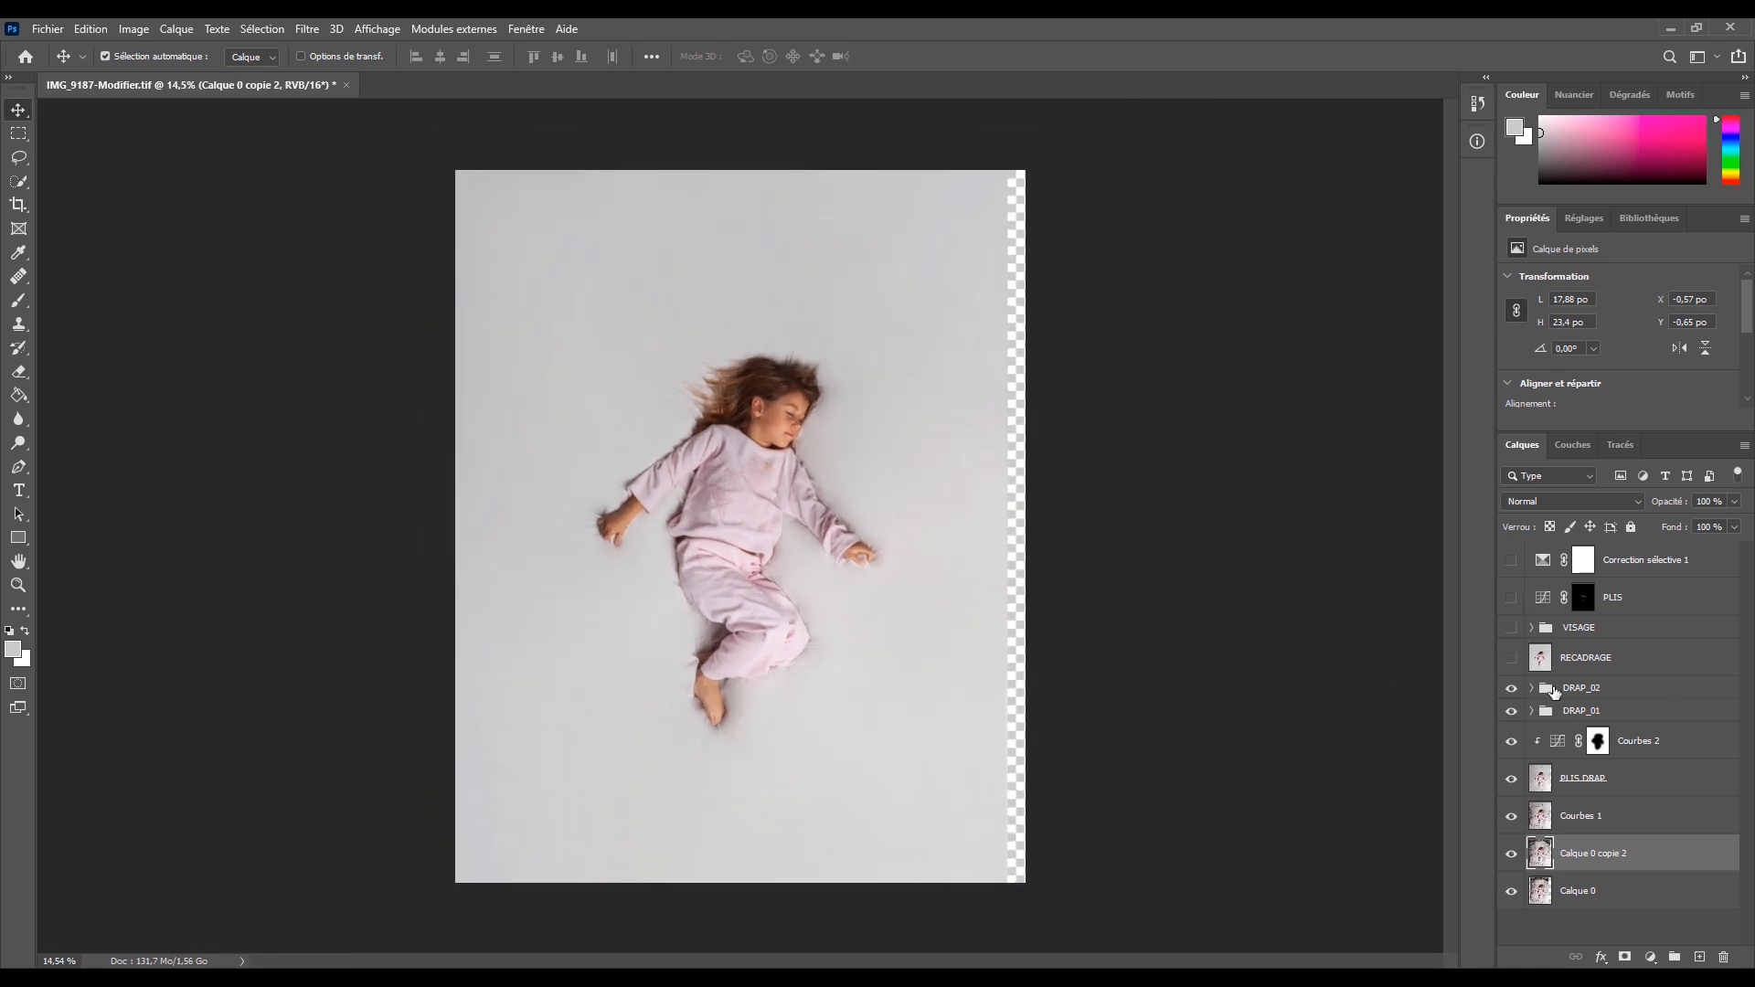
pyautogui.click(1511, 692)
pyautogui.click(1534, 694)
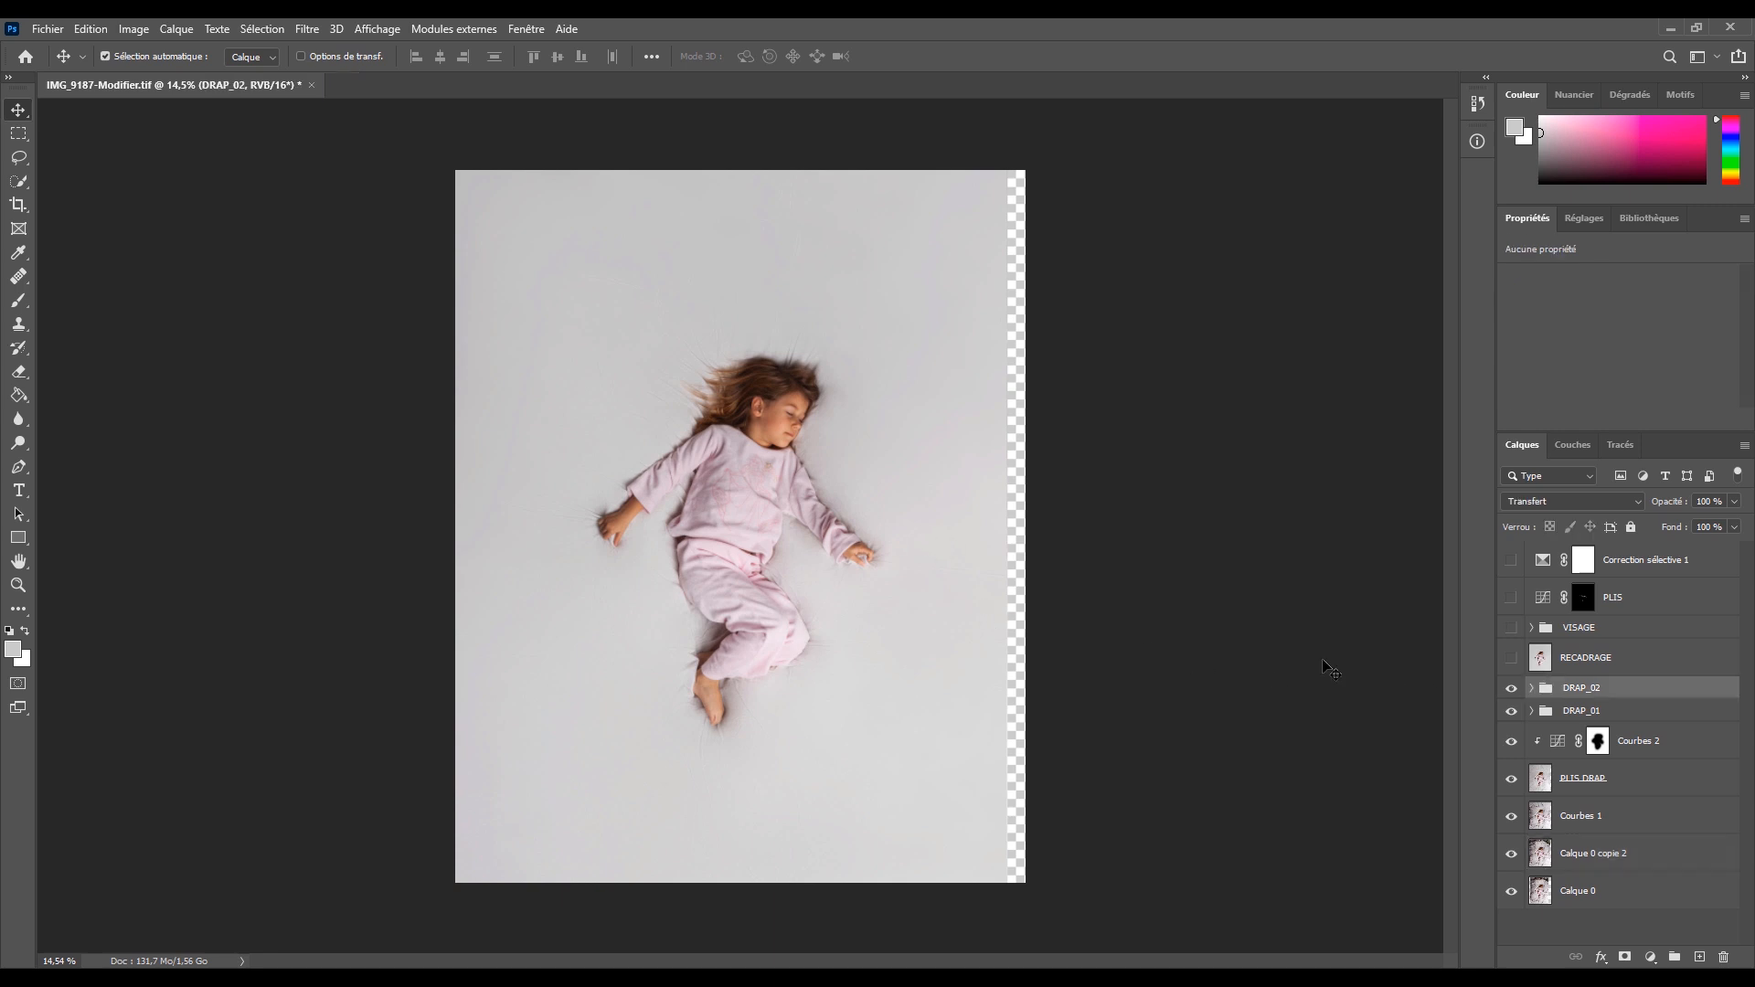
# - Show the RECADRAGE layer, select it, and examine the girl's face up close
pyautogui.click(1510, 660)
pyautogui.click(1511, 660)
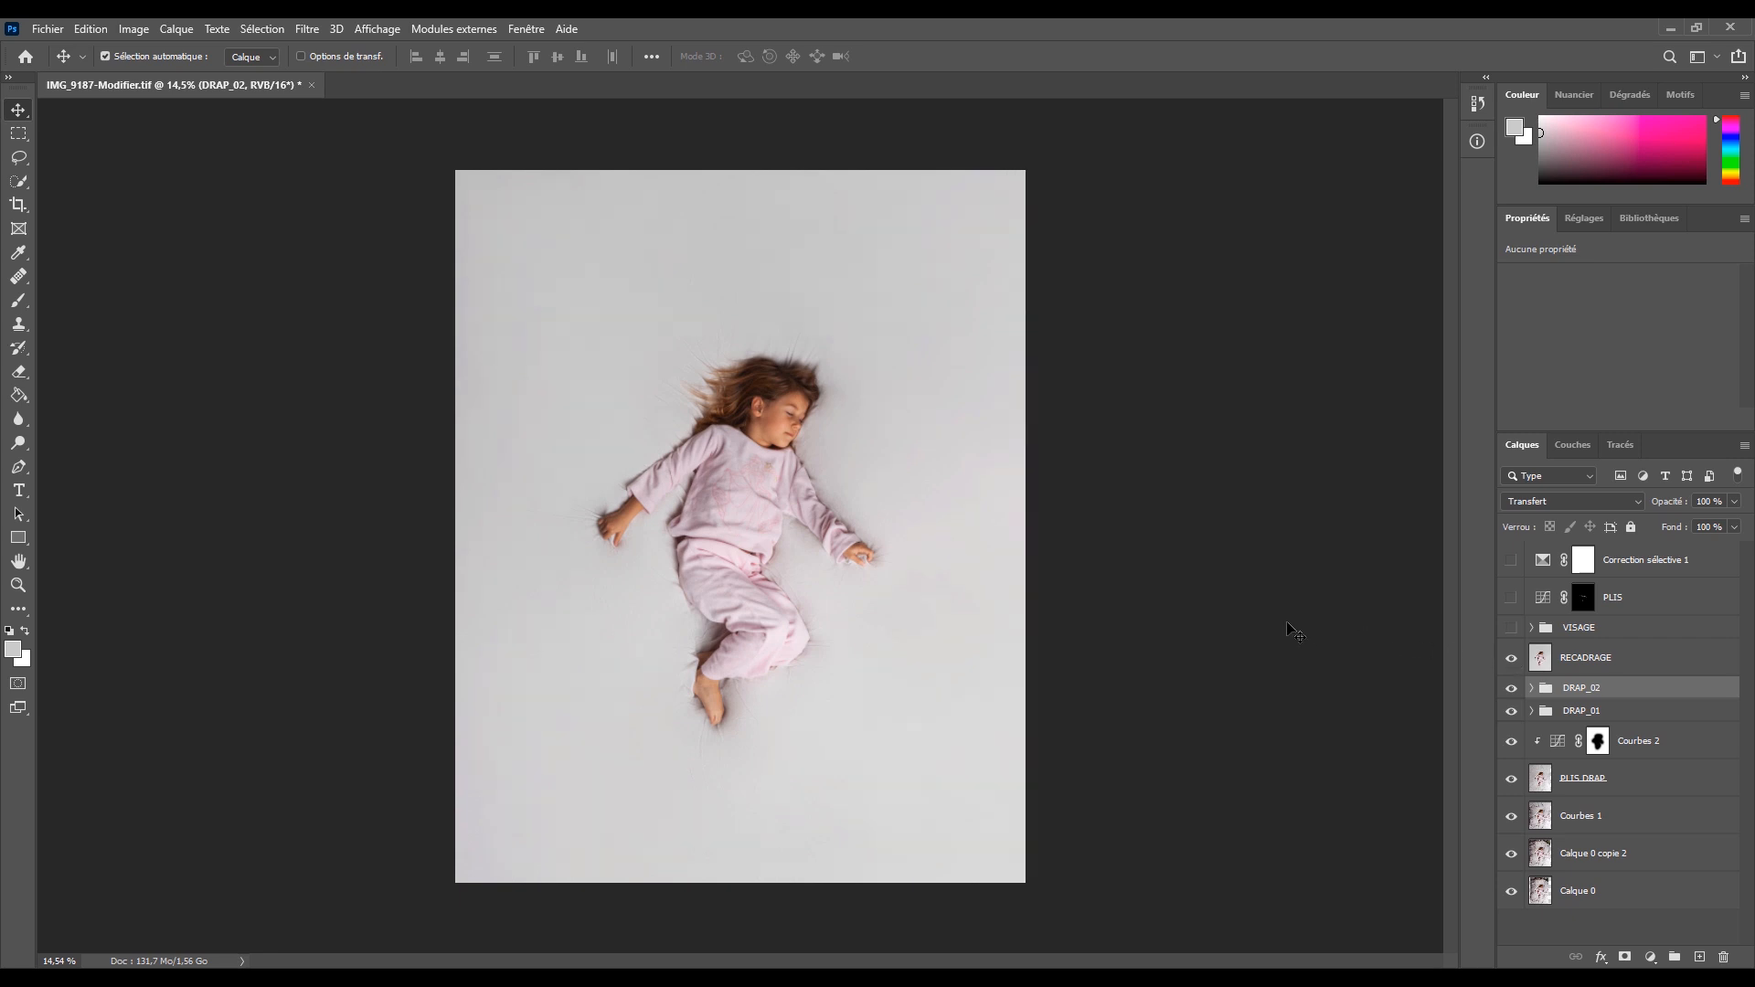
pyautogui.click(1636, 658)
pyautogui.scroll(5, 788, 375)
pyautogui.scroll(3, 749, 386)
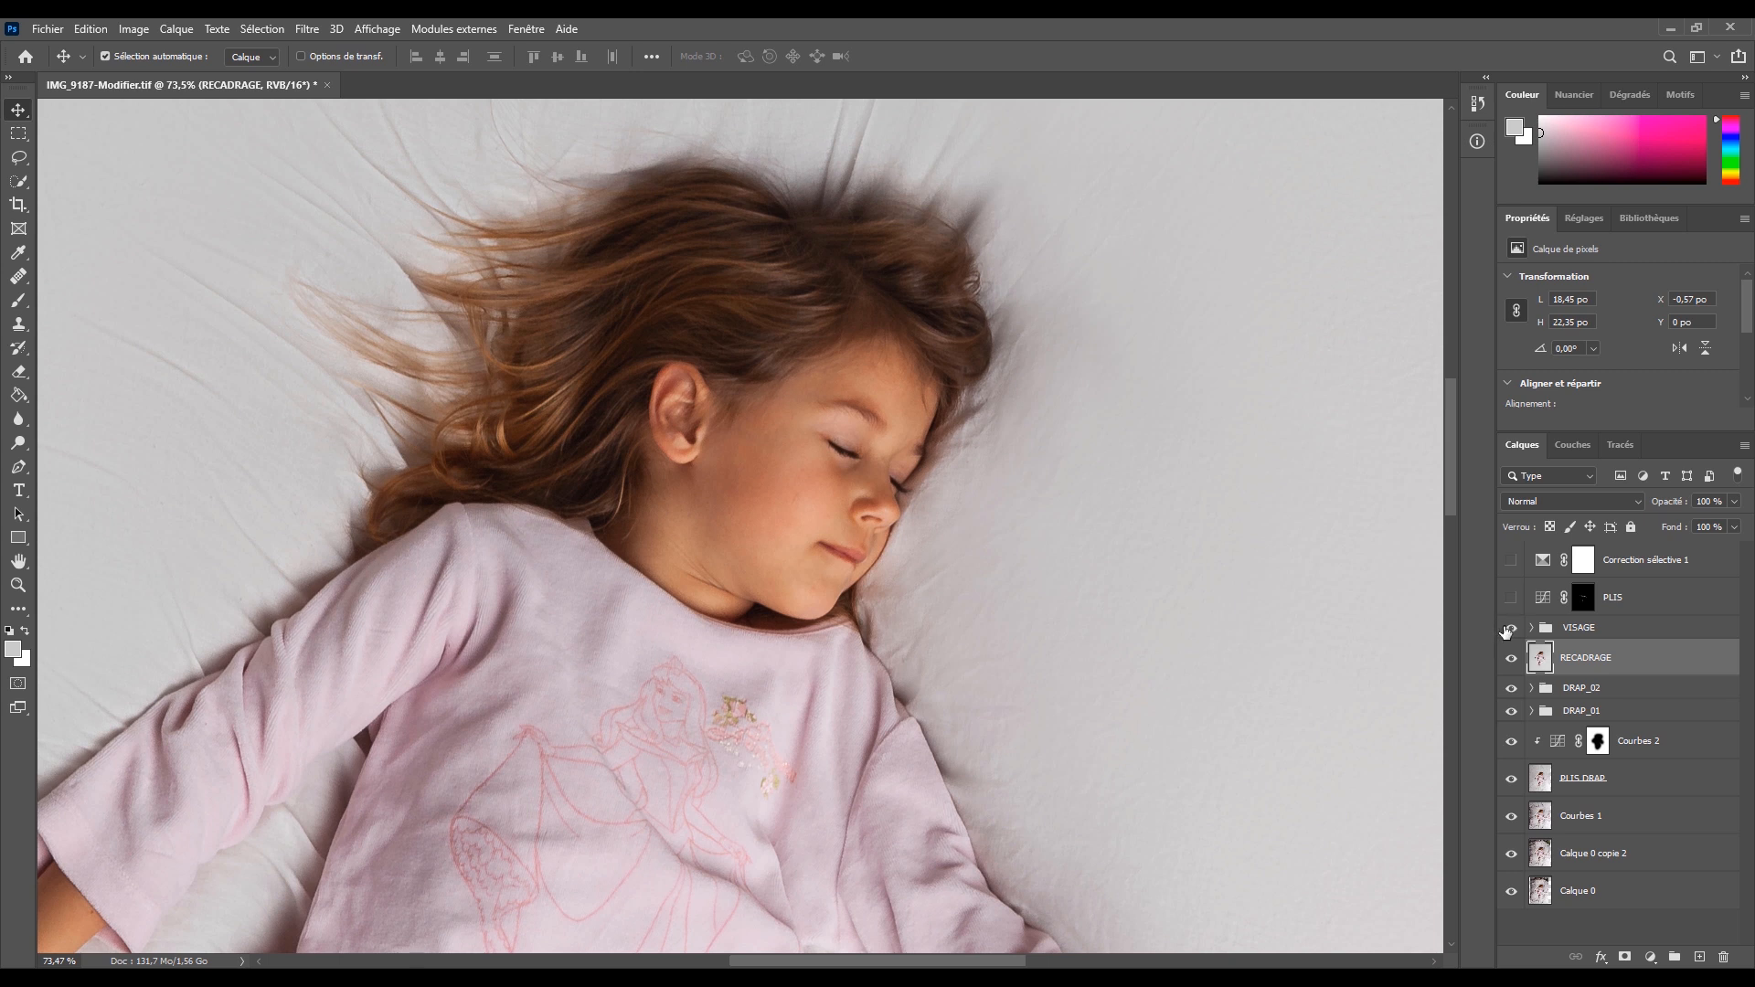
# - Compare the image with and without the VISAGE group, leaving the group shown
pyautogui.click(1509, 629)
pyautogui.scroll(-5, 1054, 568)
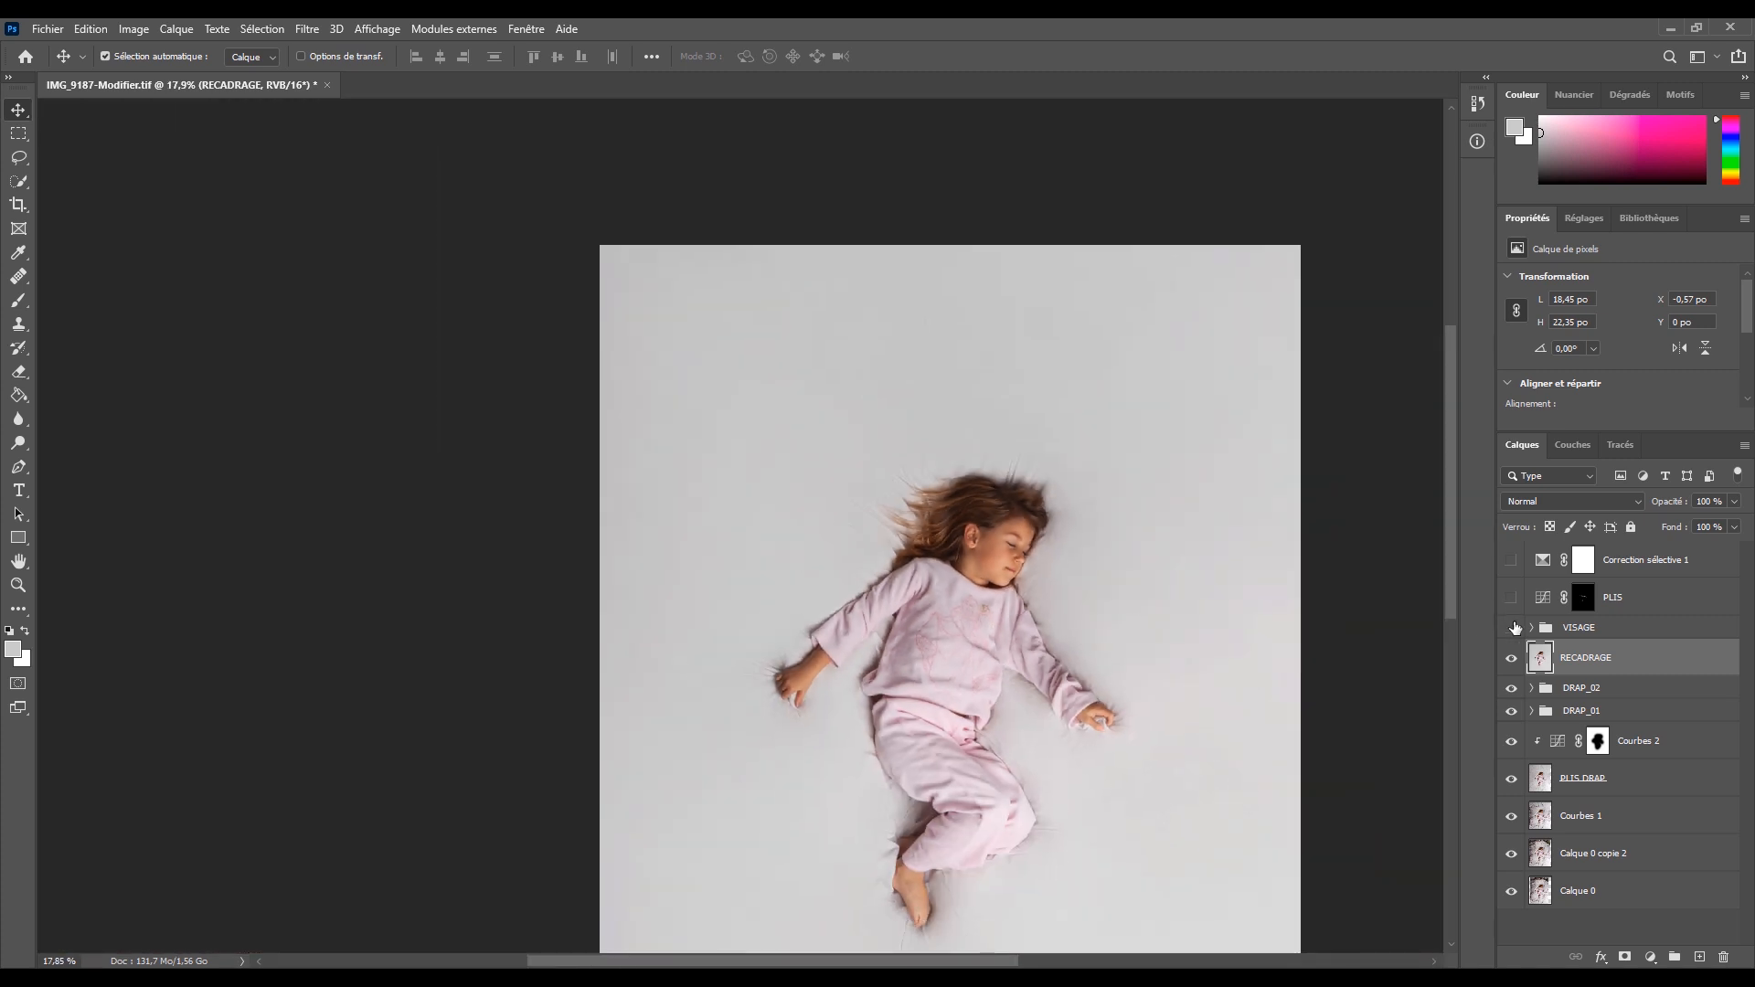
pyautogui.click(1514, 627)
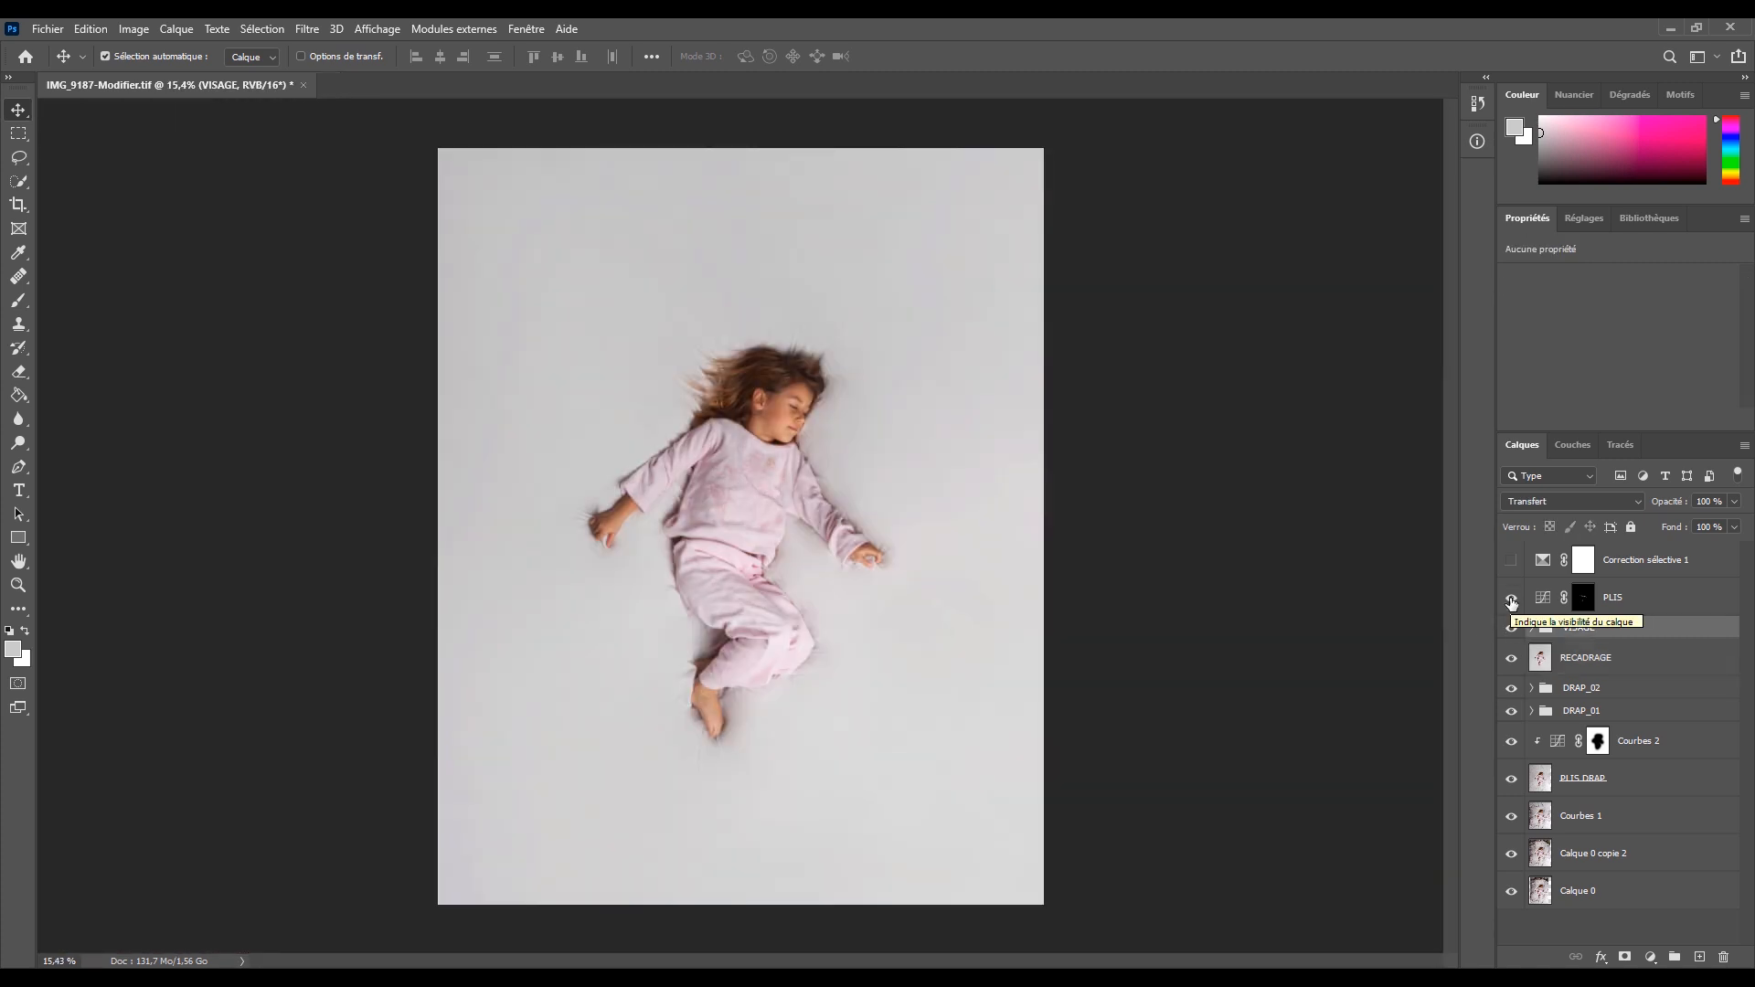
# - Show the PLIS layer and examine the girl's upper body and the surrounding sheet up close
pyautogui.click(1512, 600)
pyautogui.scroll(2, 858, 426)
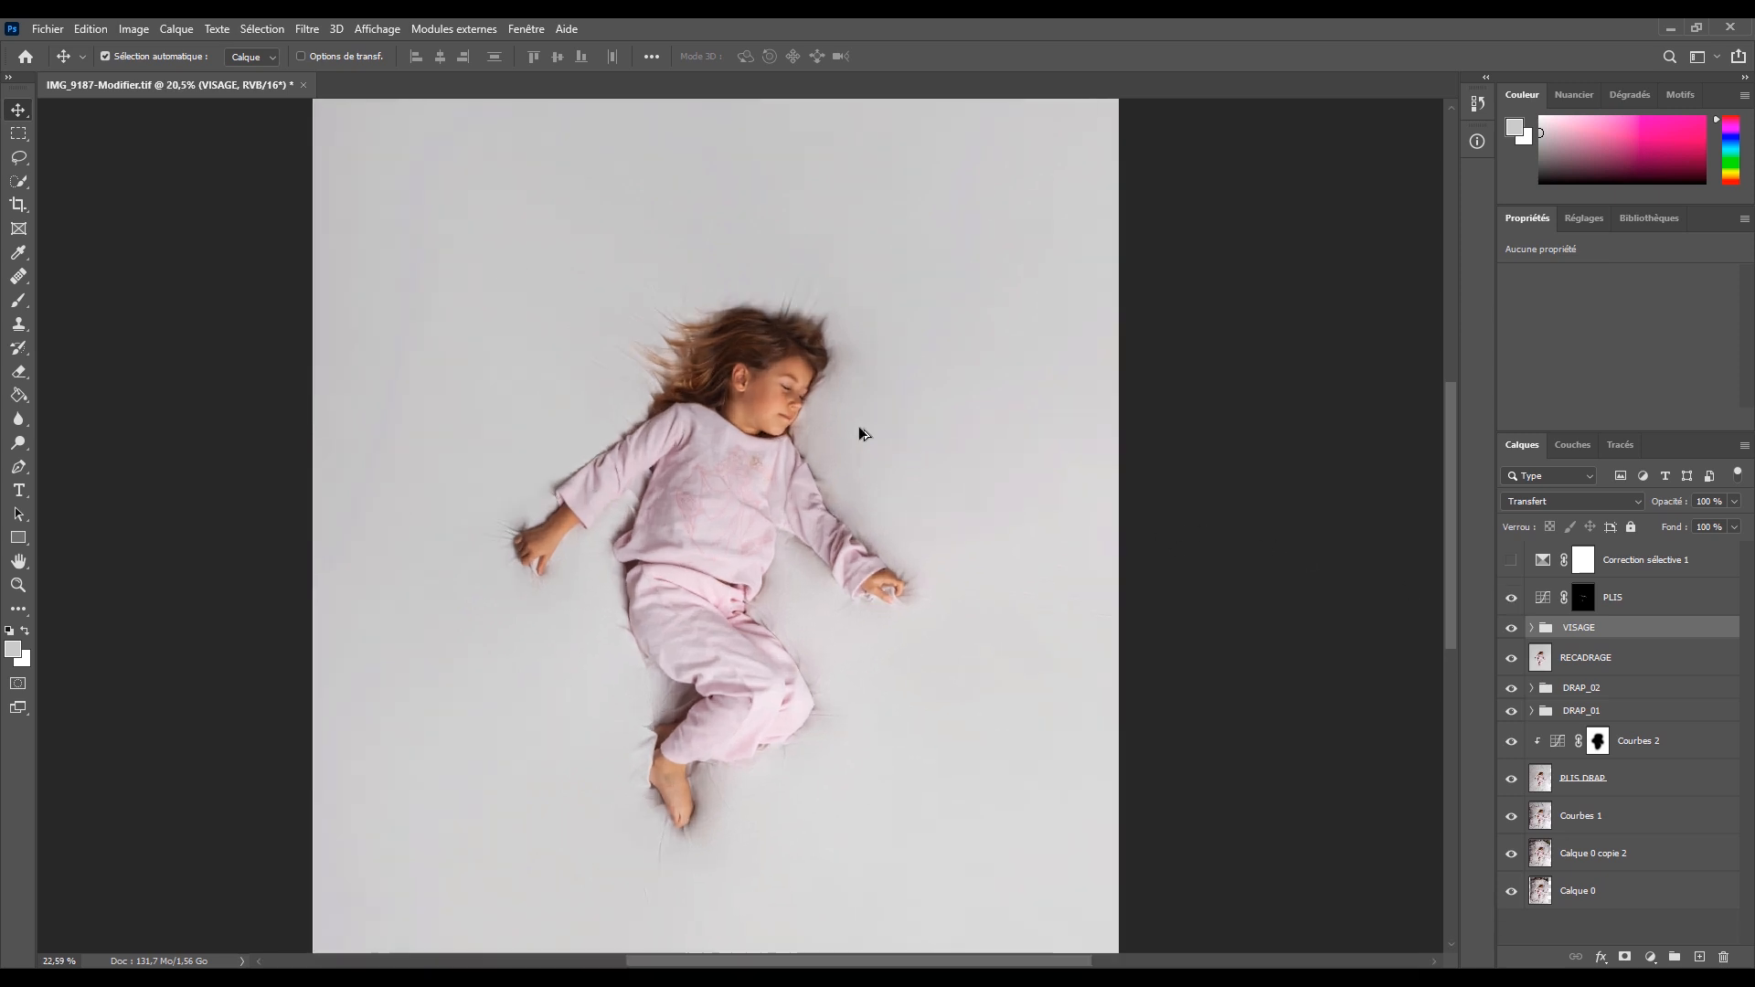
pyautogui.scroll(6, 858, 426)
# - Show the Correction sélective 1 layer and compare the image with and without it, up close and as a whole
pyautogui.click(1512, 561)
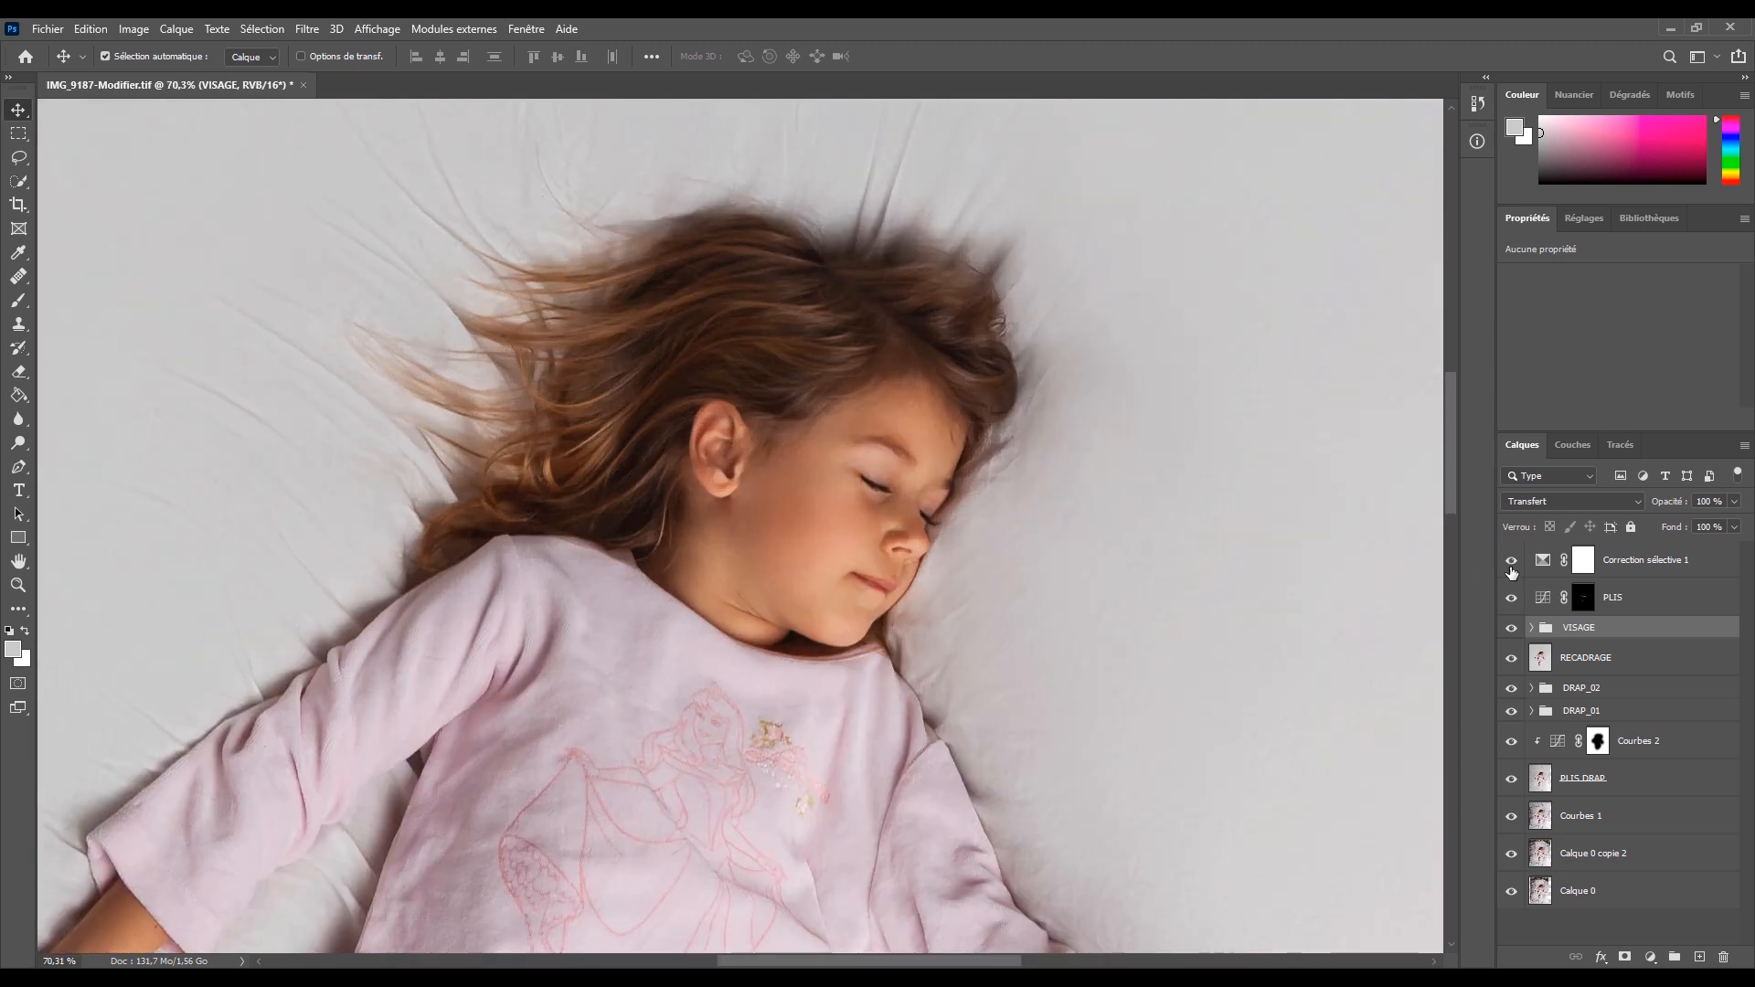
pyautogui.click(1512, 570)
pyautogui.click(1512, 570)
pyautogui.scroll(-5, 930, 481)
pyautogui.hotkey('ctrl', '+')
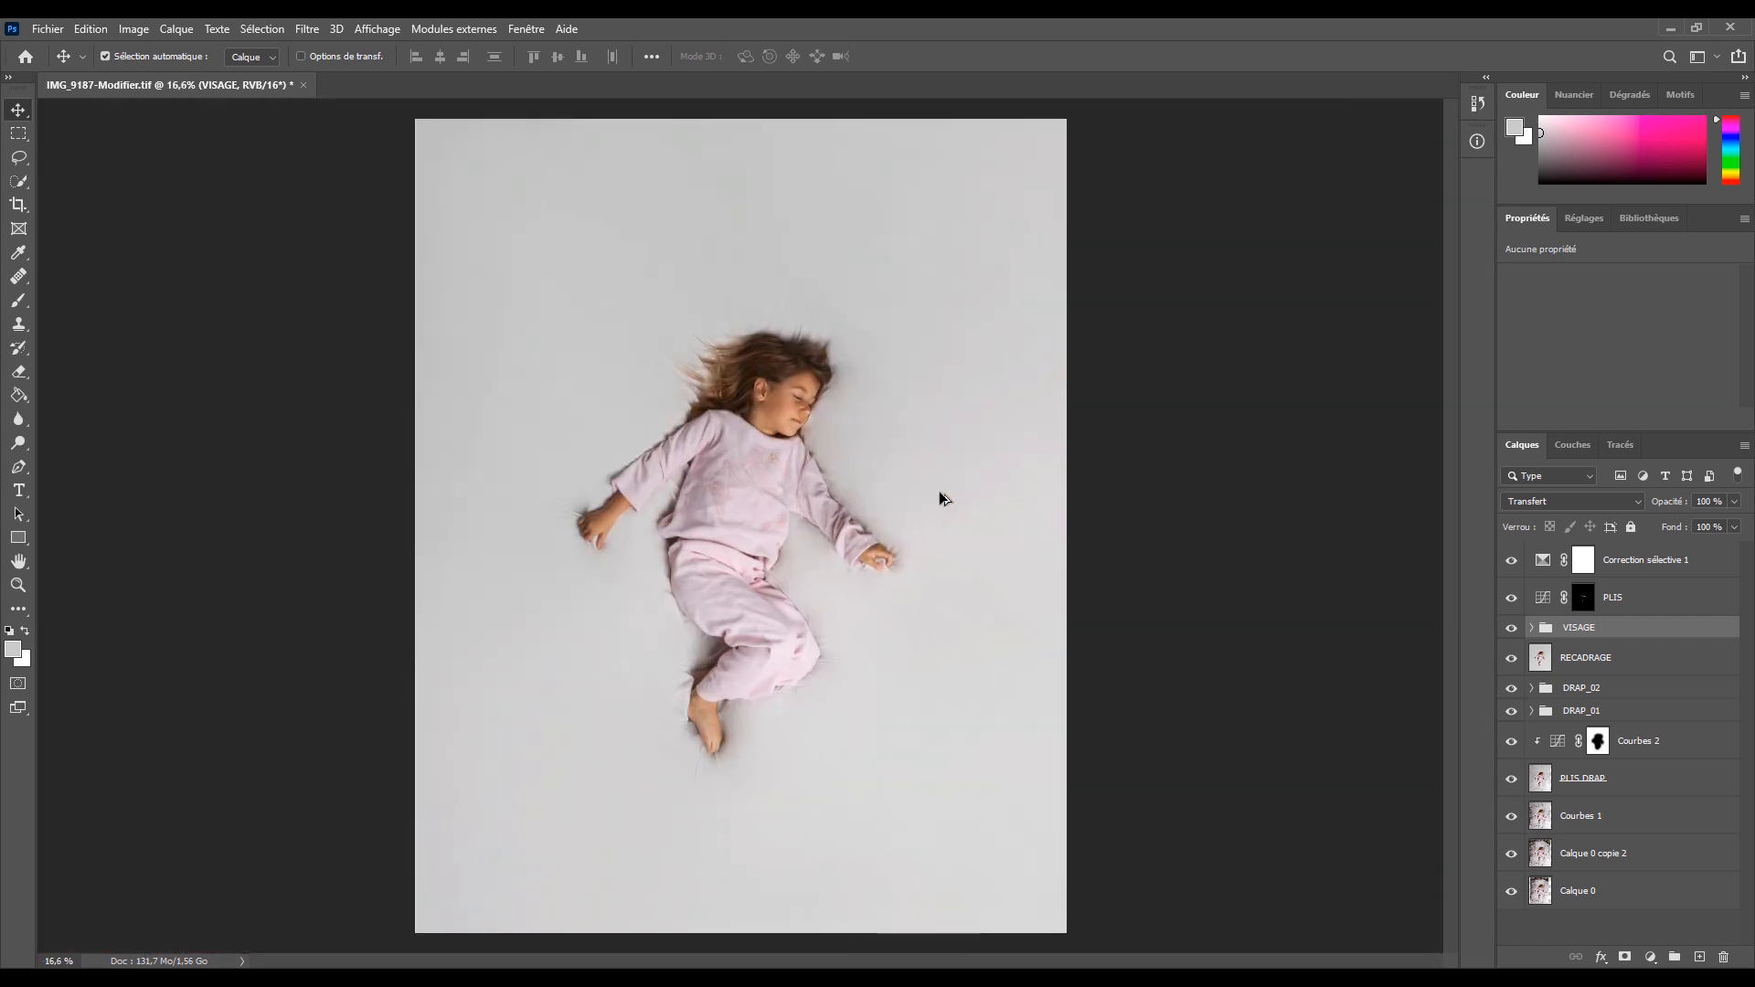
pyautogui.click(1513, 569)
pyautogui.click(1513, 568)
# - Select the Correction sélective 1 layer and compare the finished image with Calque 0 shown alone
pyautogui.click(1645, 561)
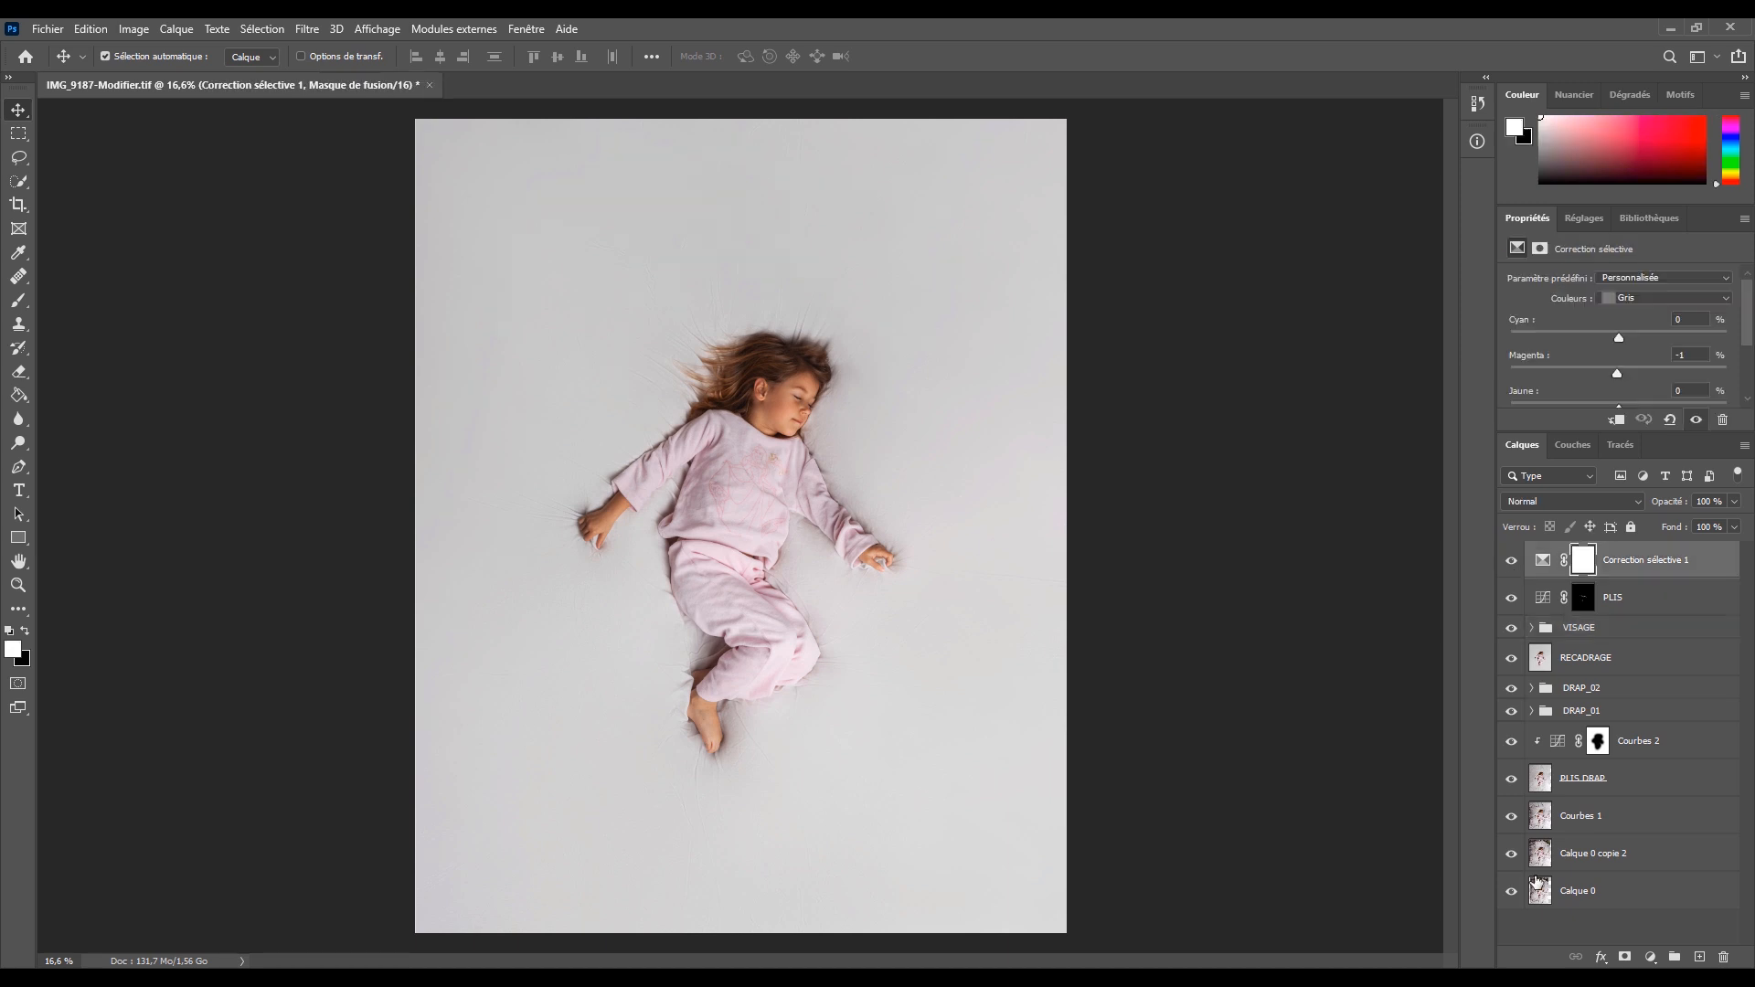
pyautogui.keyDown('alt'); pyautogui.click(1512, 896); pyautogui.keyUp('alt')
pyautogui.keyDown('alt'); pyautogui.click(1513, 893); pyautogui.keyUp('alt')
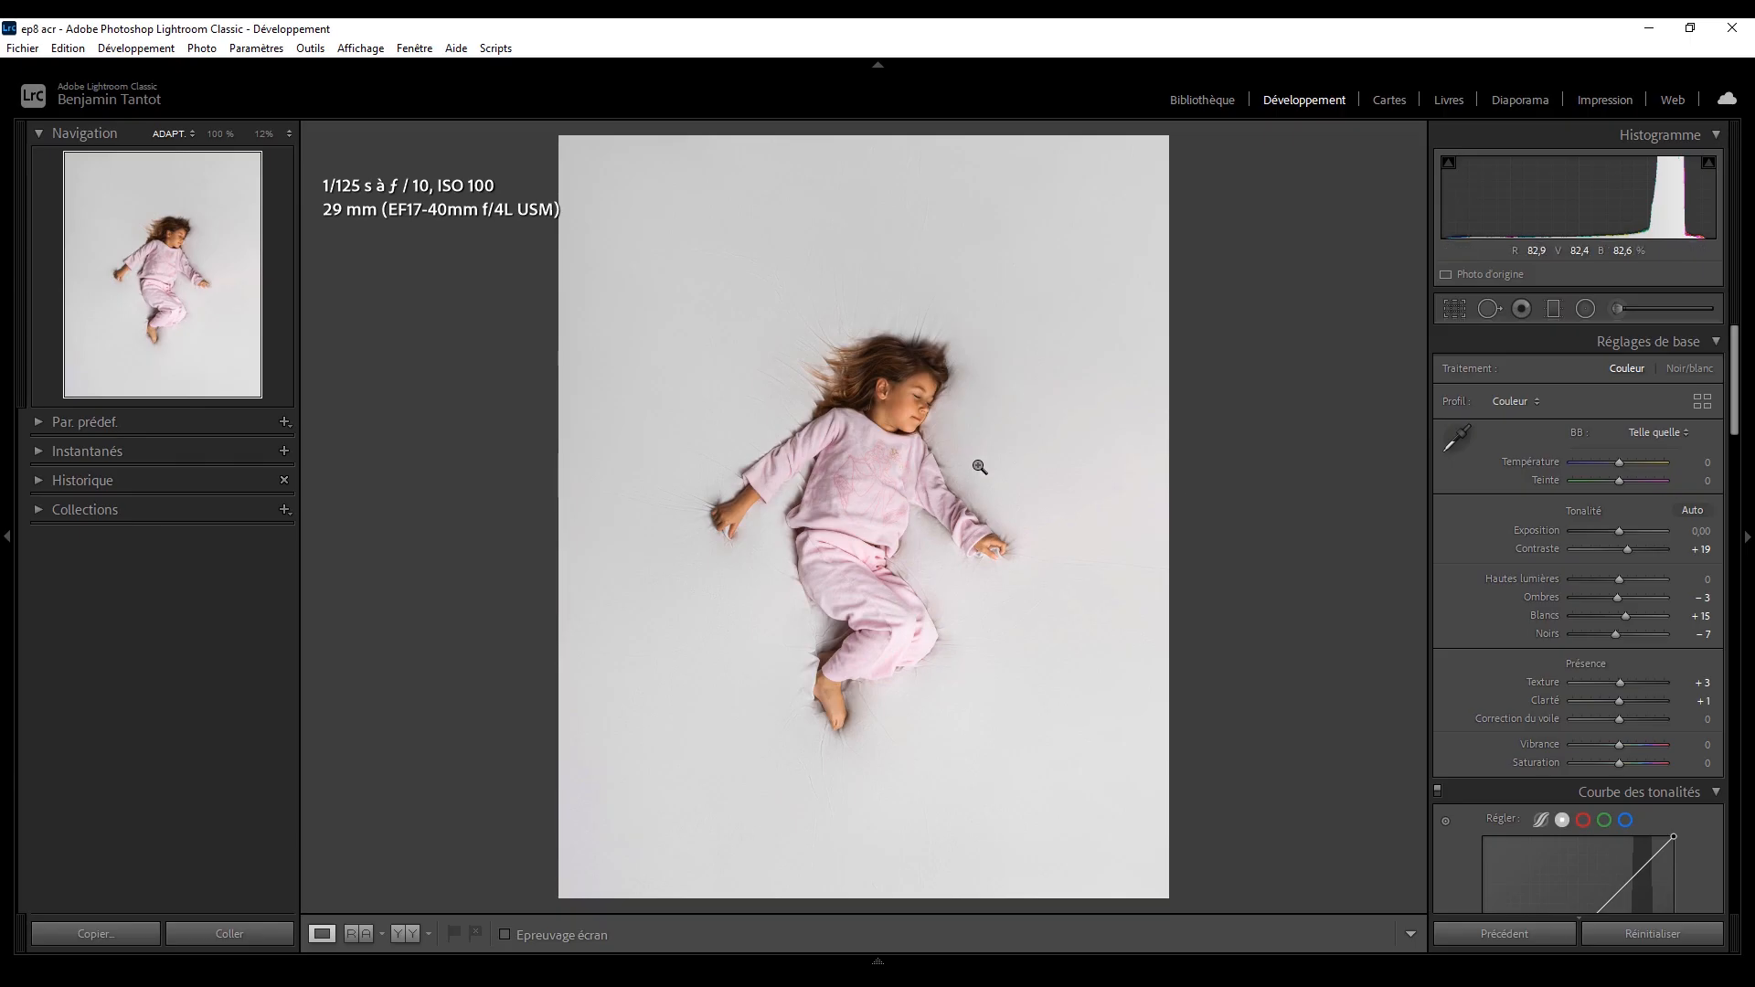
# - Switch to Lightroom Classic and compare the retouched photo repeatedly before and after its development settings
pyautogui.press('\\')
pyautogui.press('\\')
pyautogui.press('\\')
pyautogui.press('\\')
pyautogui.press('\\')
pyautogui.press('\\')
pyautogui.press('\\')
pyautogui.press('\\')
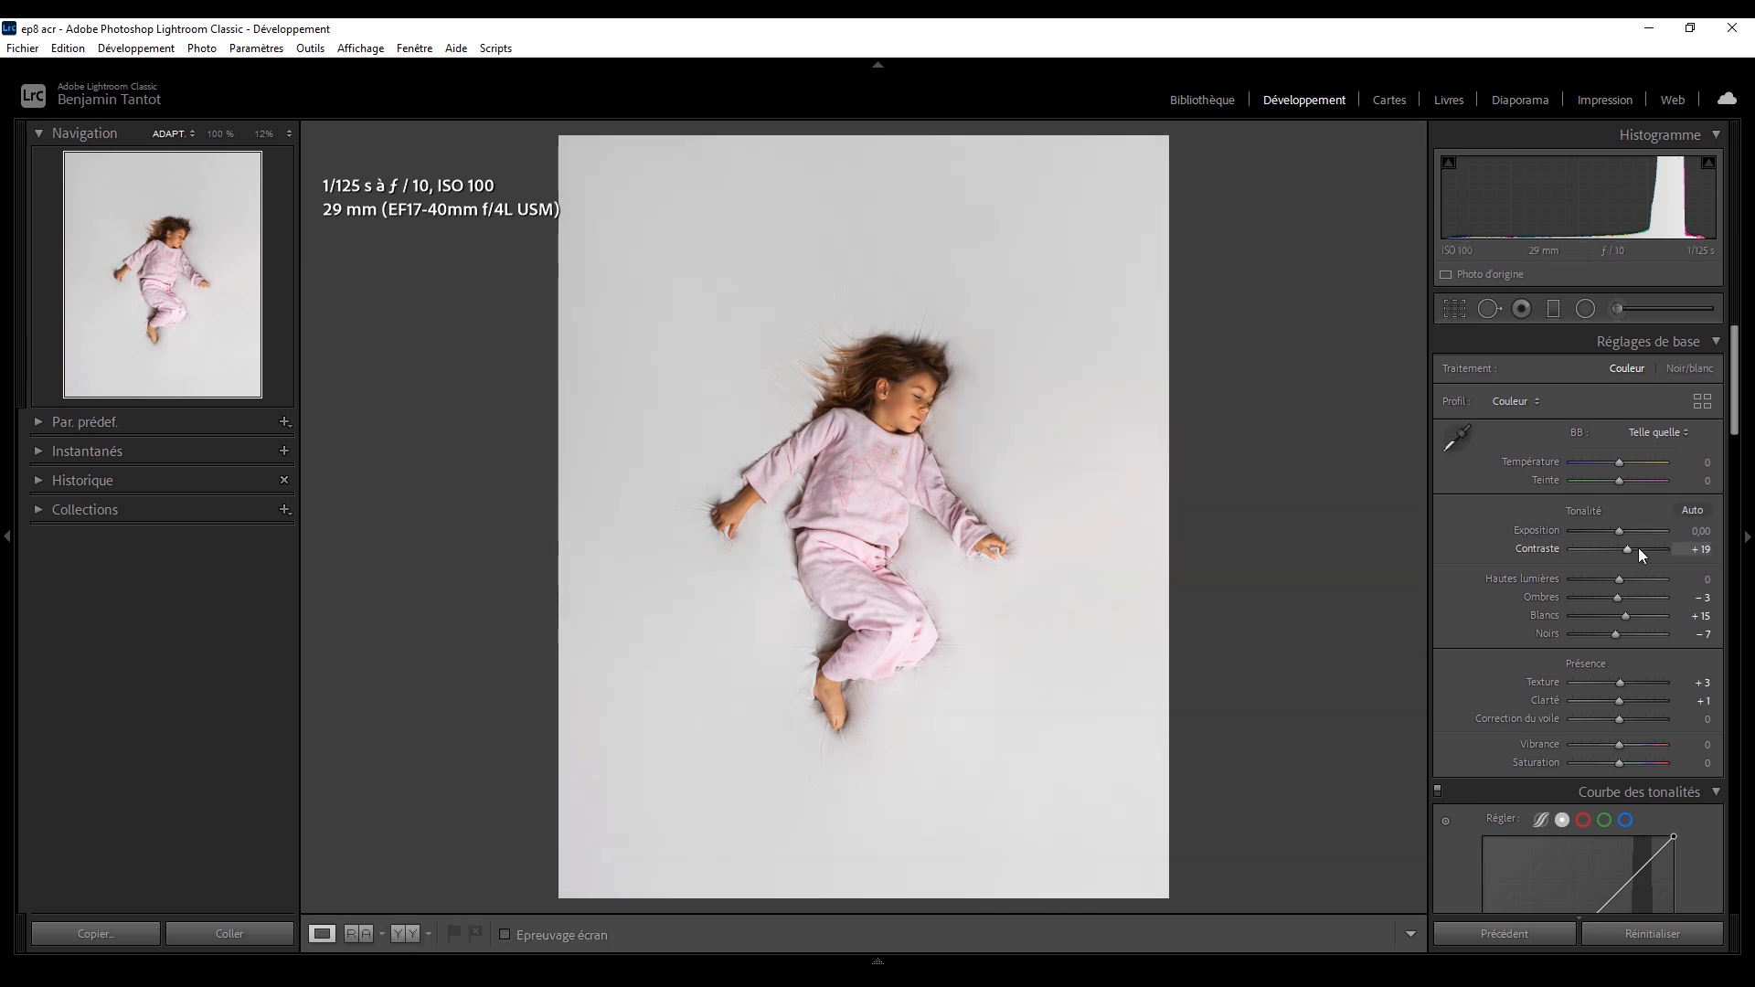
# - Undo the last contrast change, set Contraste to +23, and compare before and after
pyautogui.hotkey('ctrl', 'z')
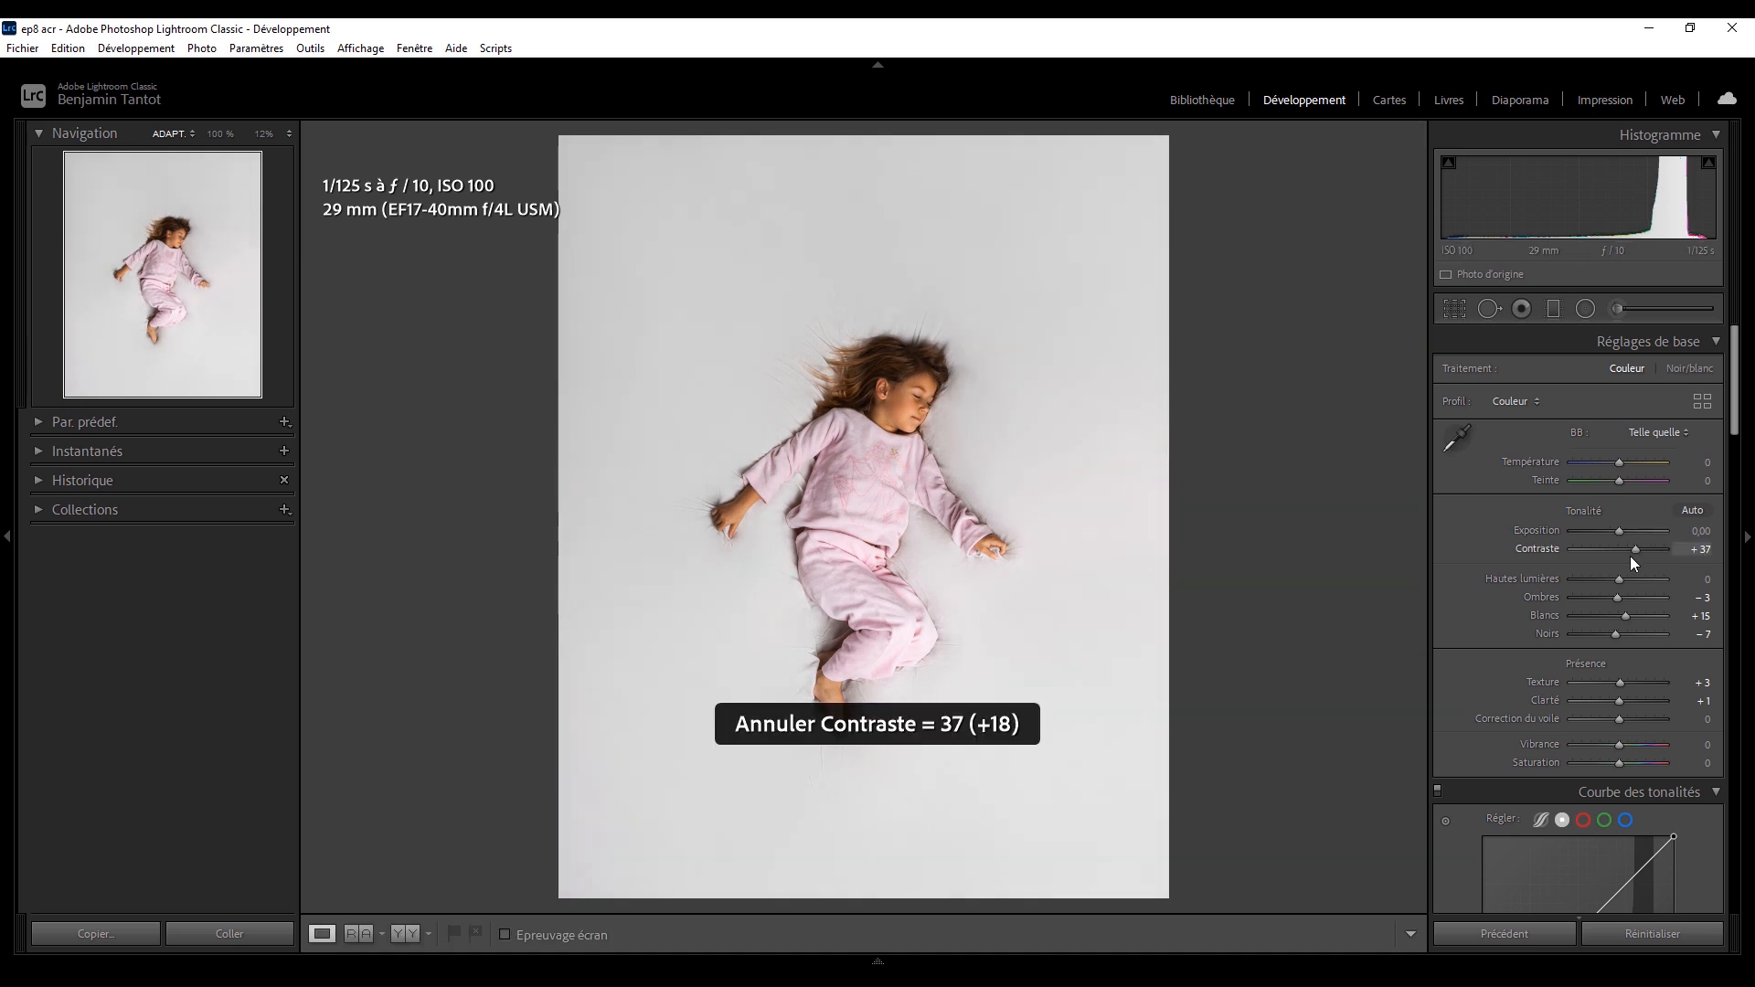
pyautogui.moveTo(1626, 551); pyautogui.dragTo(1627, 552)
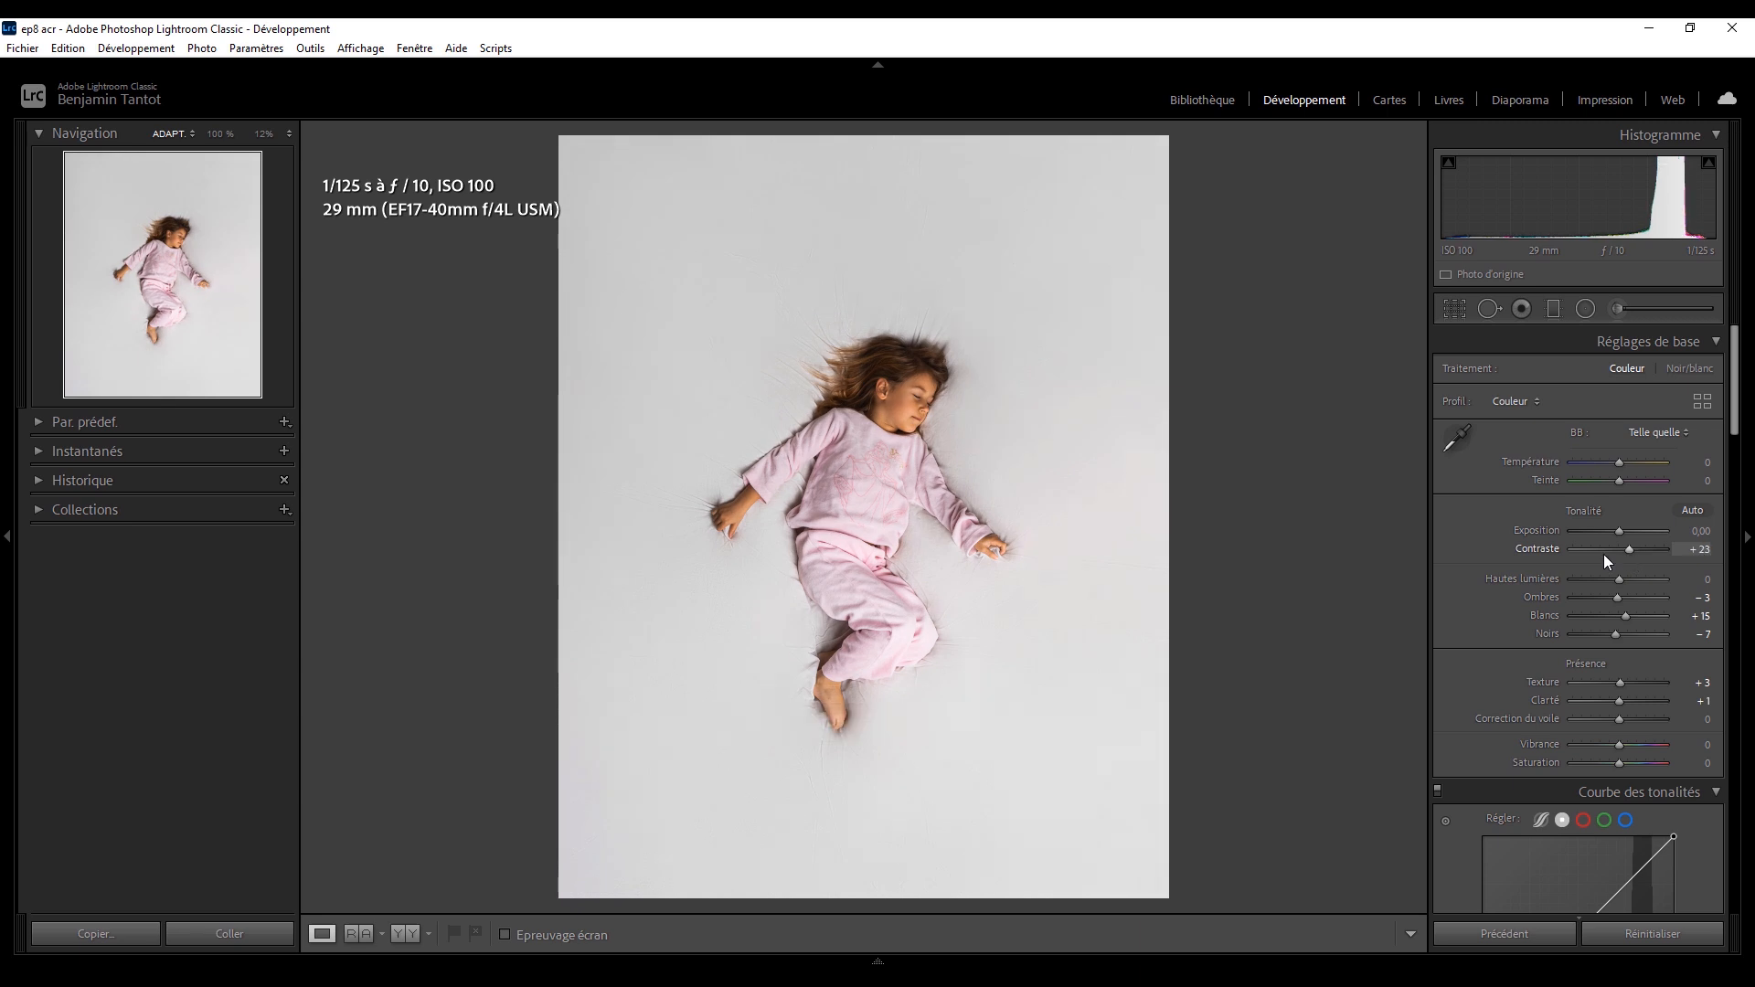
pyautogui.press('\\')
pyautogui.press('\\')
# - Compare the photo with and without the Etalonnage adjustments, and with and without the TSL / Couleur adjustments
pyautogui.scroll(-15, 1462, 594)
pyautogui.click(1436, 611)
pyautogui.click(1436, 612)
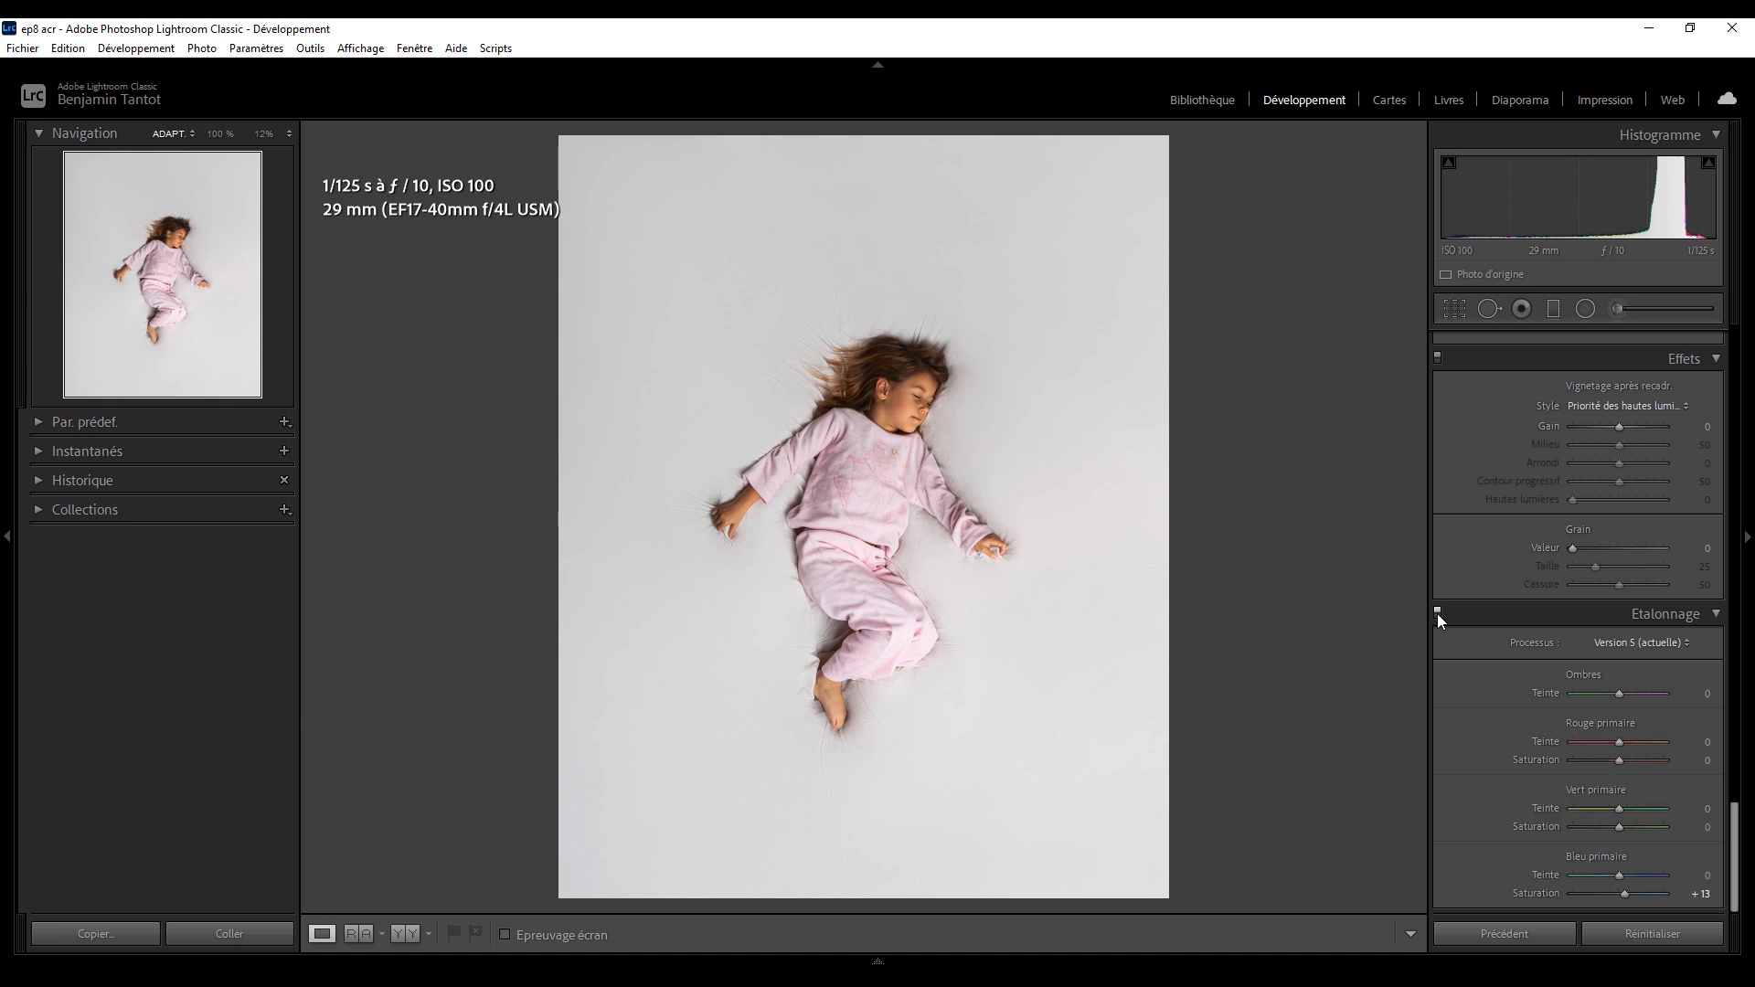
pyautogui.scroll(10, 1444, 649)
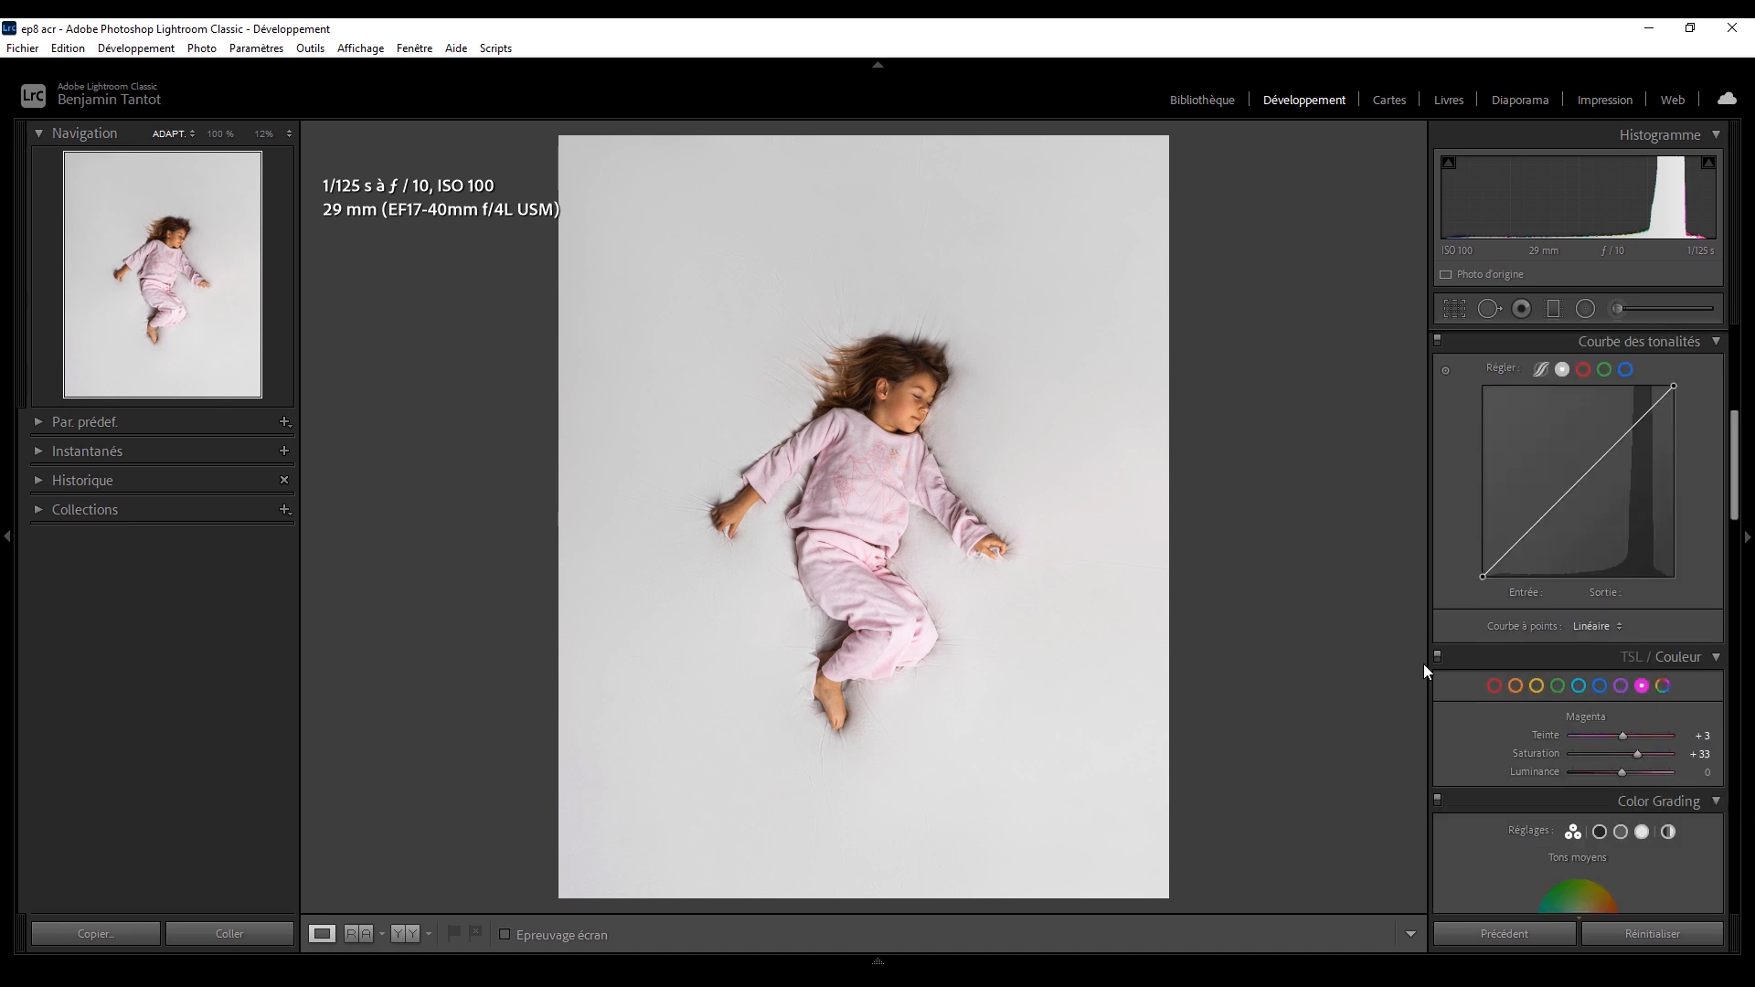
pyautogui.click(1437, 658)
pyautogui.click(1437, 657)
pyautogui.click(1437, 658)
pyautogui.click(1436, 658)
# - Set Clarté to +3 and compare the photo before and after development
pyautogui.moveTo(1730, 409); pyautogui.dragTo(1732, 322)
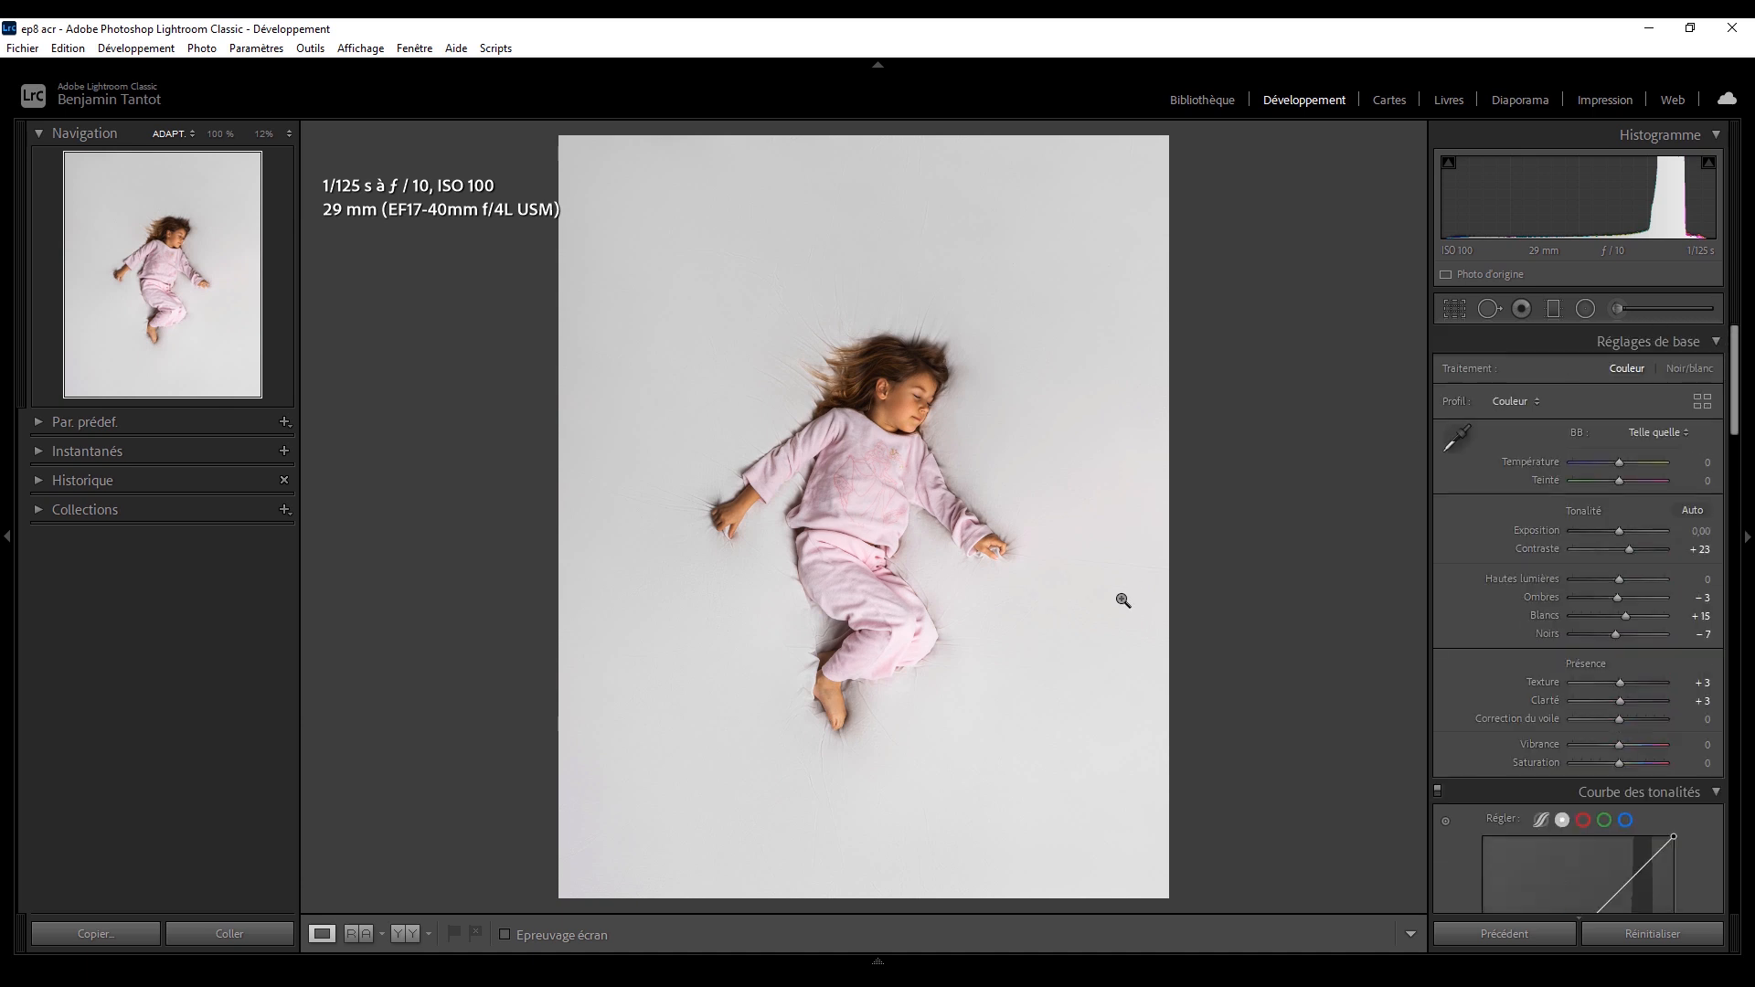
pyautogui.press('\\')
pyautogui.press('\\')
# - Compare the original reference photo side by side with the retouched version and with IMG_20201204_113001_764.jpg
pyautogui.moveTo(880, 960)
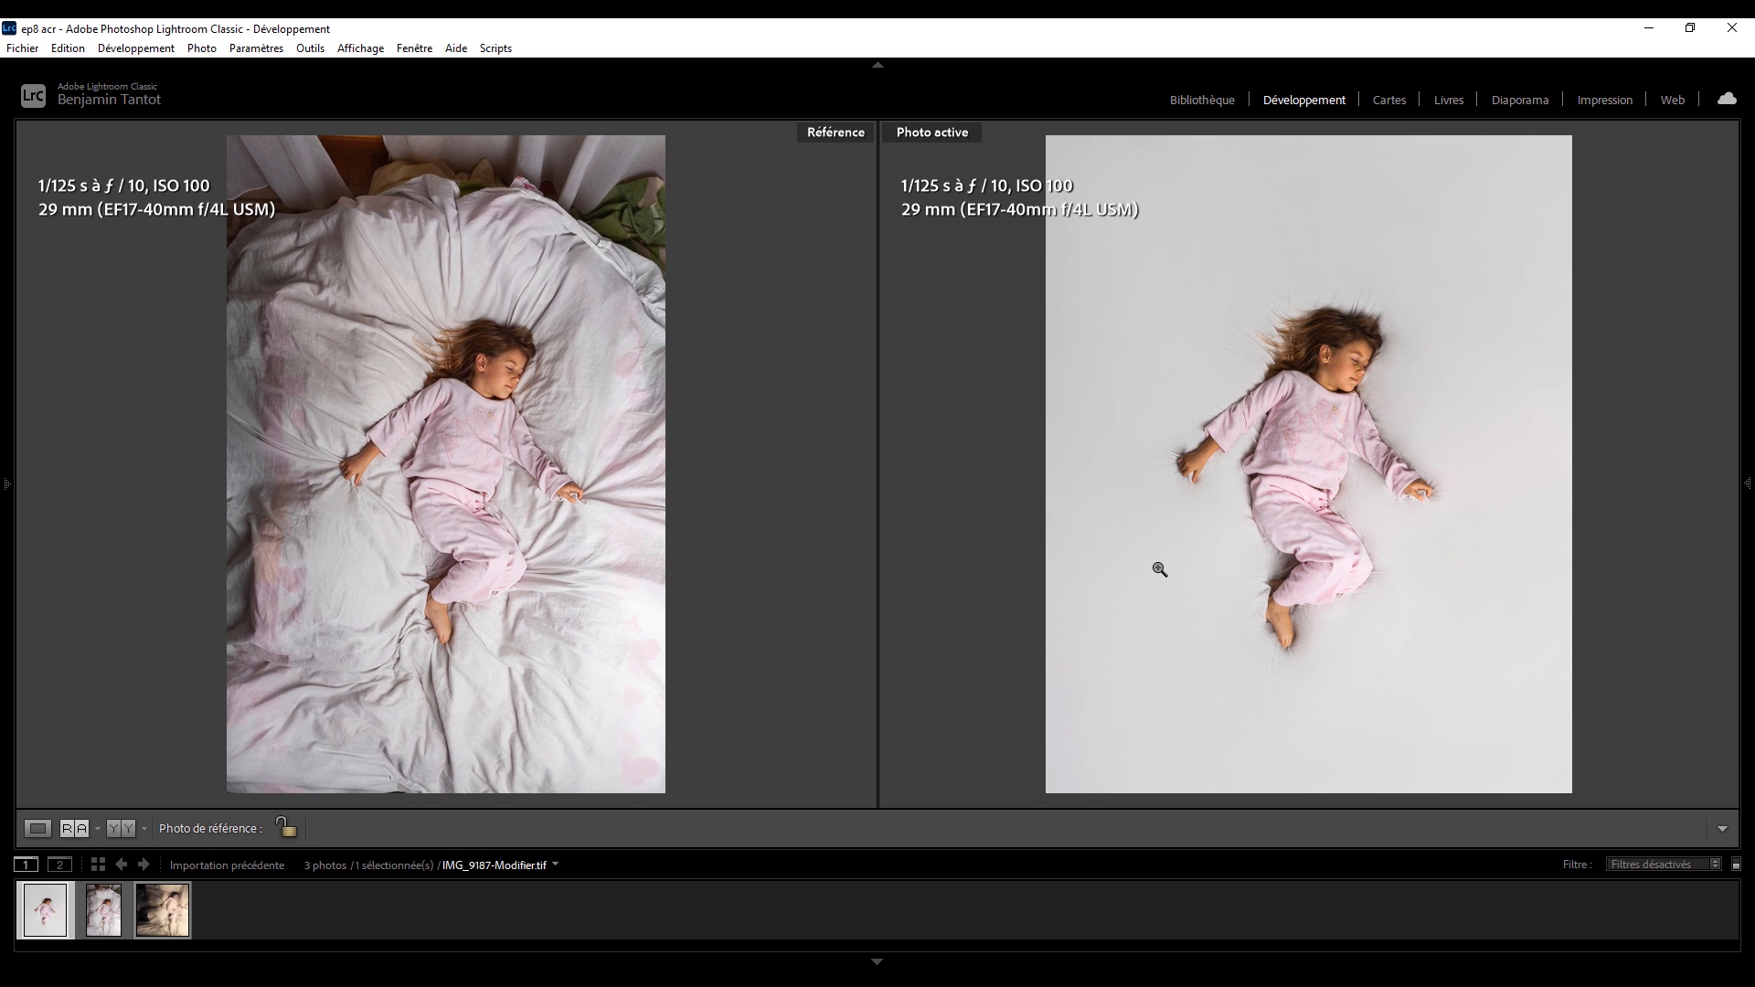
pyautogui.press('Right')
pyautogui.press('Right')
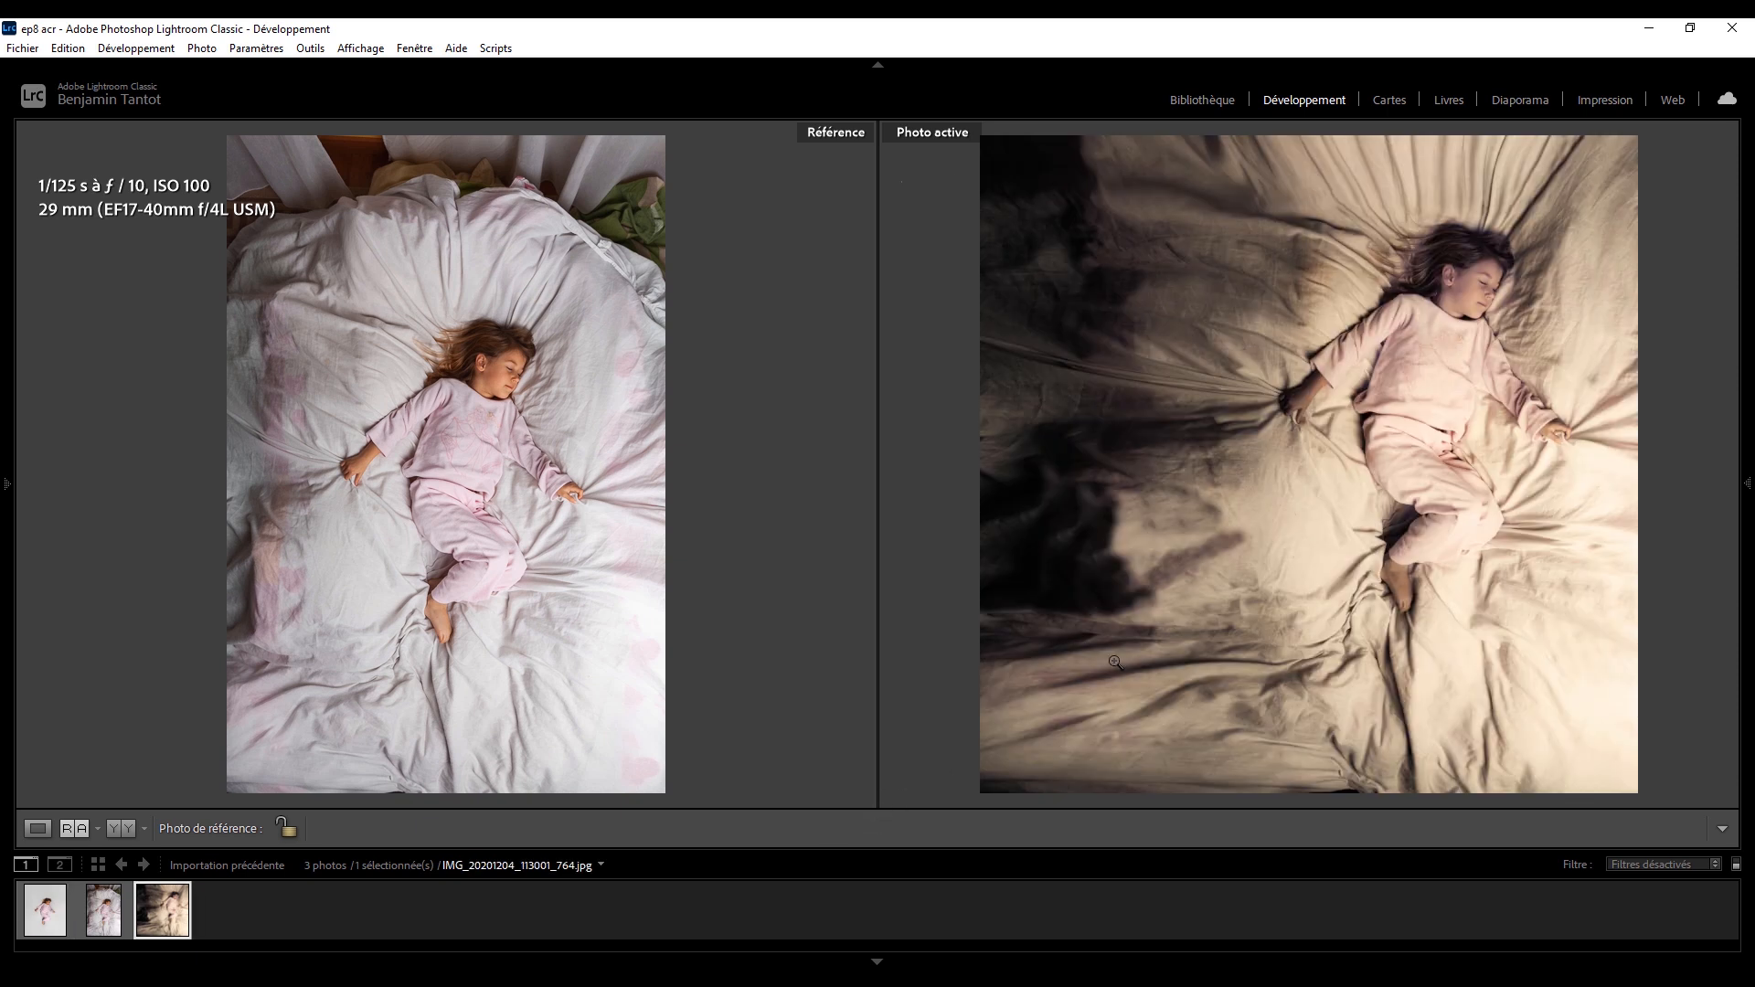
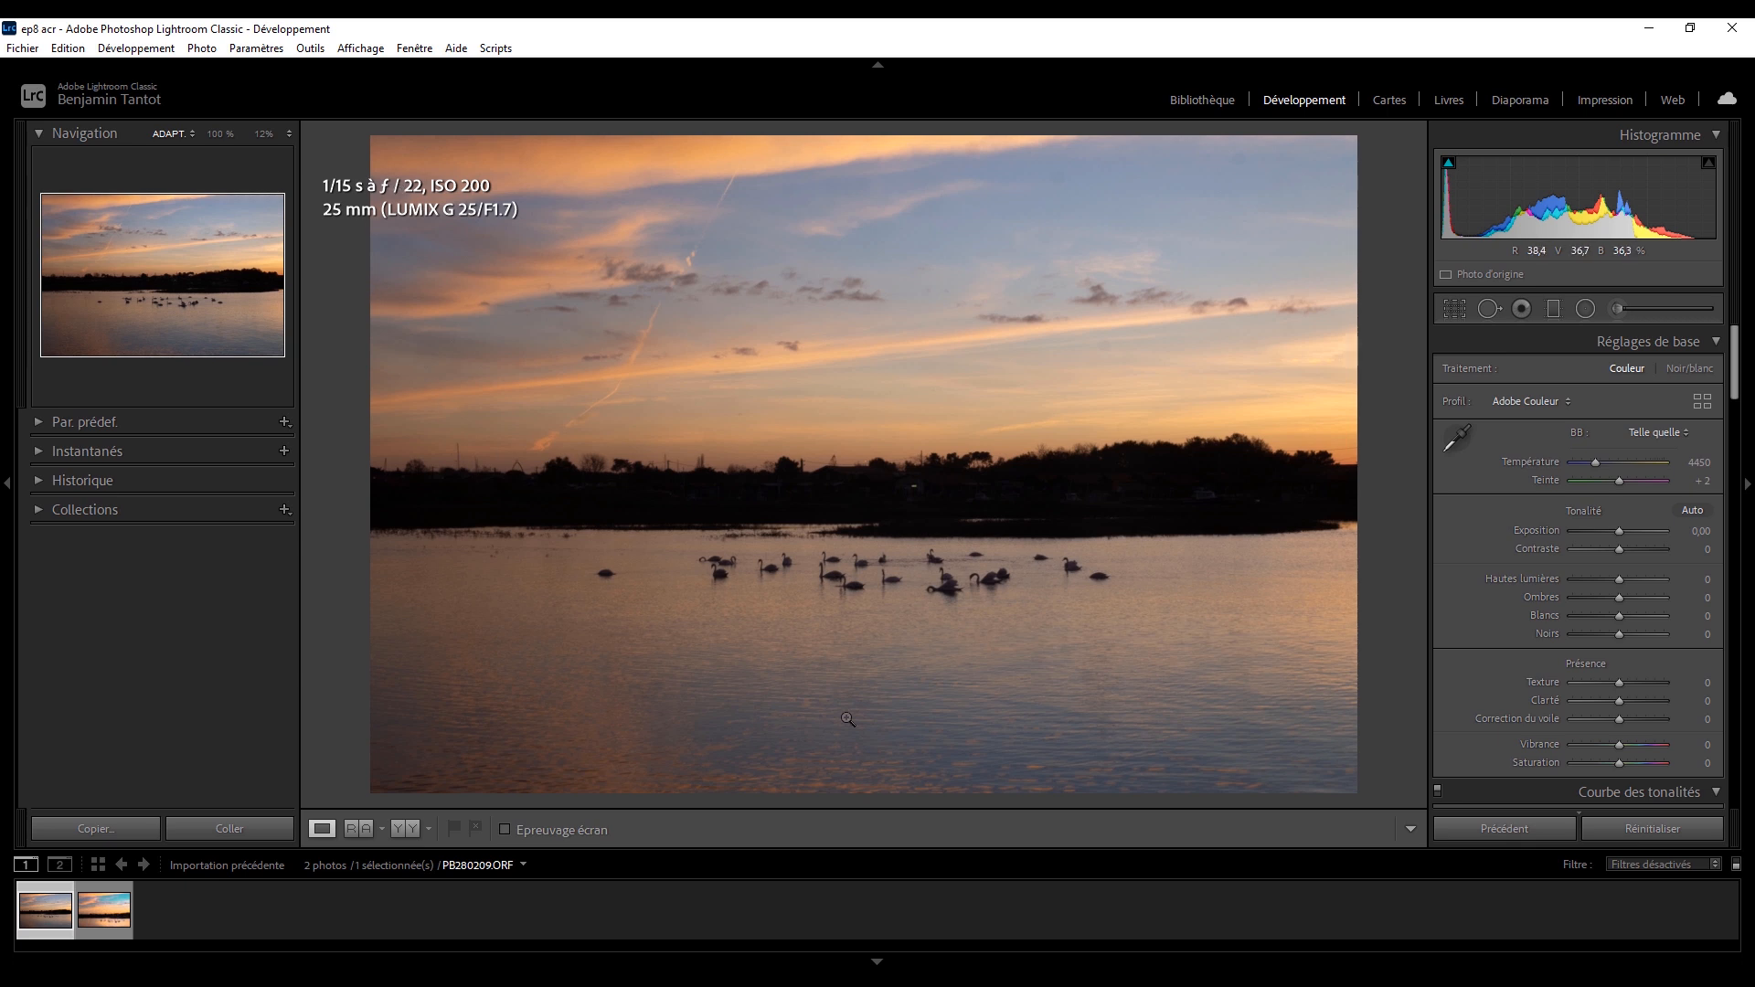
# - Examine the swans and the water of the sunset photo at 100%
pyautogui.click(869, 757)
pyautogui.moveTo(964, 742); pyautogui.dragTo(1003, 448)
pyautogui.moveTo(1064, 203); pyautogui.dragTo(940, 645)
pyautogui.moveTo(1105, 251); pyautogui.dragTo(893, 698)
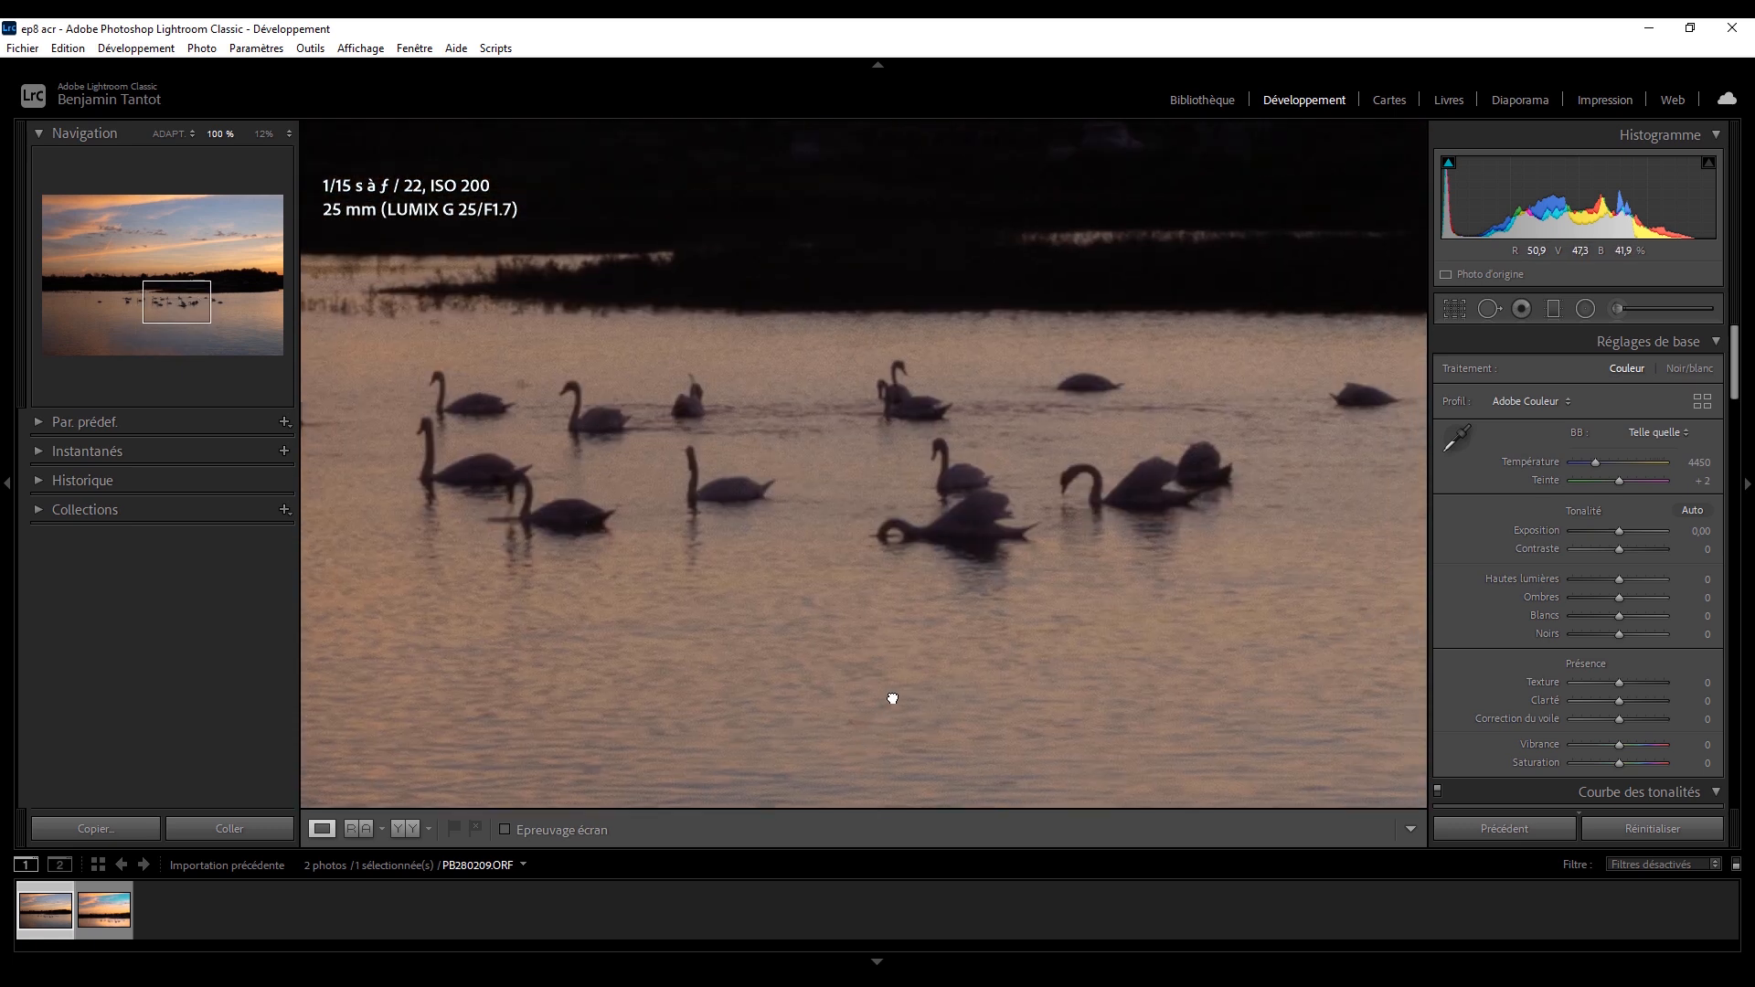
pyautogui.moveTo(1077, 490); pyautogui.dragTo(568, 577)
pyautogui.moveTo(764, 554); pyautogui.dragTo(1522, 528)
pyautogui.moveTo(861, 496); pyautogui.dragTo(1117, 536)
# - Examine the trees and houses along the sunset photo's dark shoreline at 100%, and return to the full view
pyautogui.moveTo(1018, 360); pyautogui.dragTo(1108, 615)
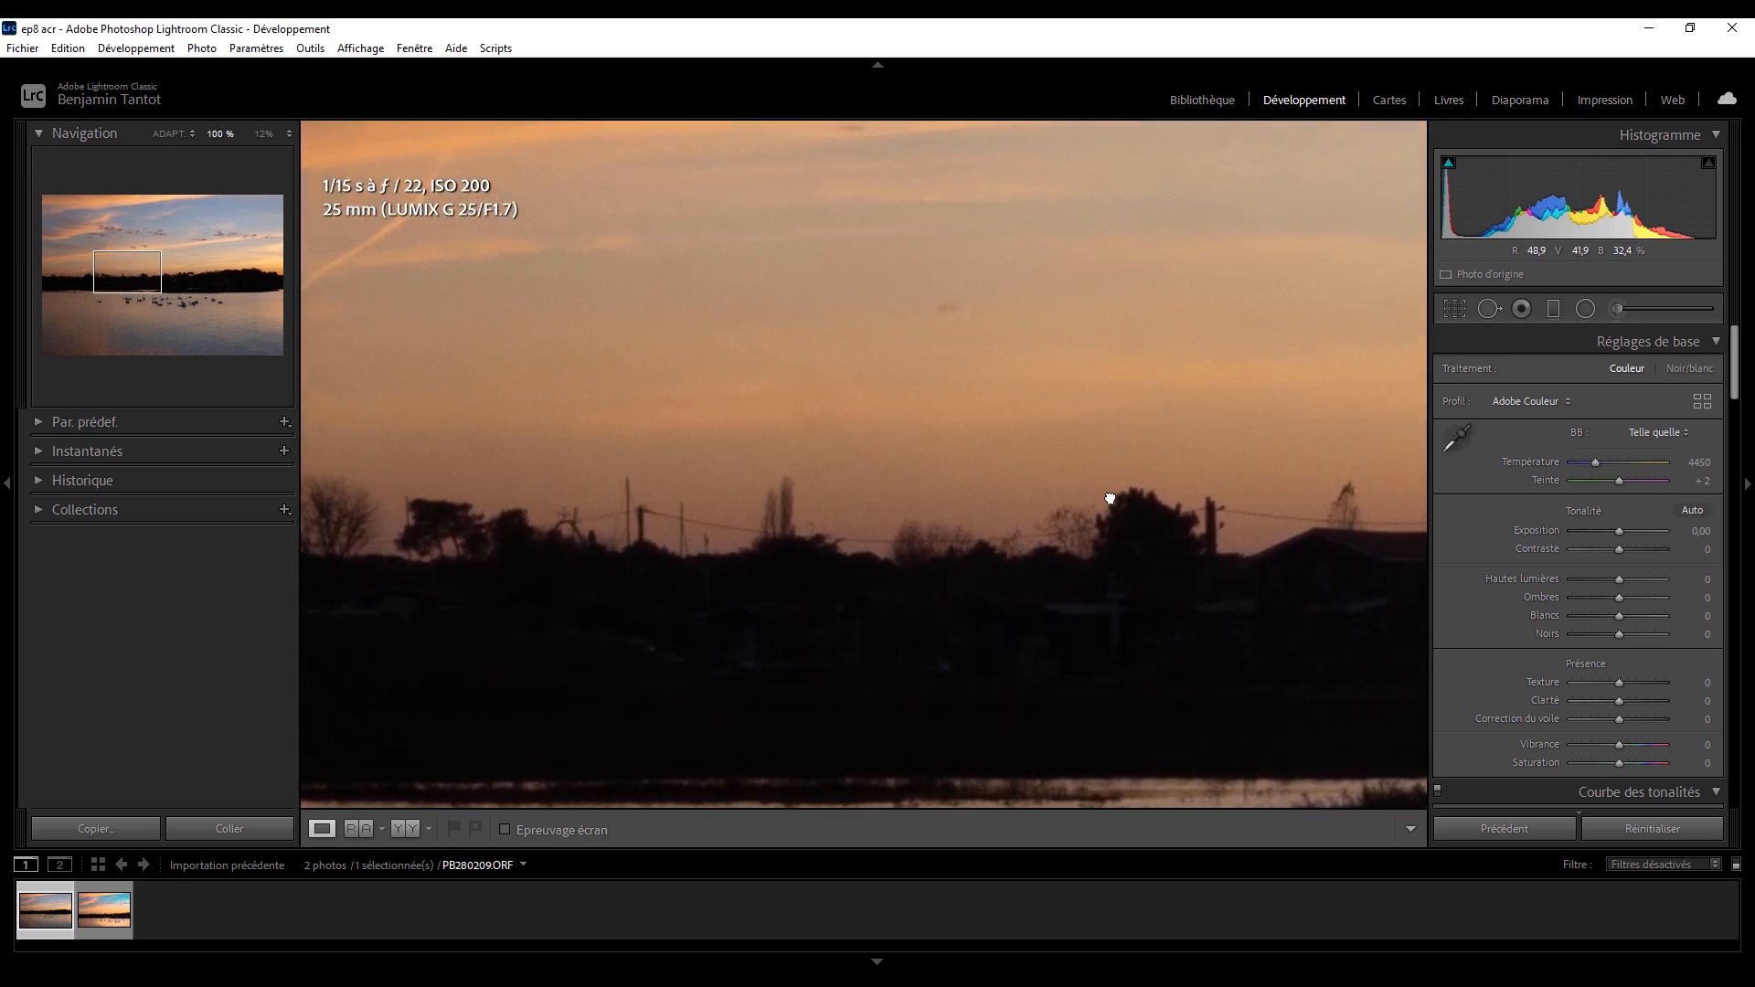
pyautogui.moveTo(934, 497); pyautogui.dragTo(1398, 490)
pyautogui.moveTo(502, 573); pyautogui.dragTo(470, 447)
pyautogui.moveTo(995, 478); pyautogui.dragTo(353, 516)
pyautogui.moveTo(1069, 485); pyautogui.dragTo(920, 447)
pyautogui.click(954, 452)
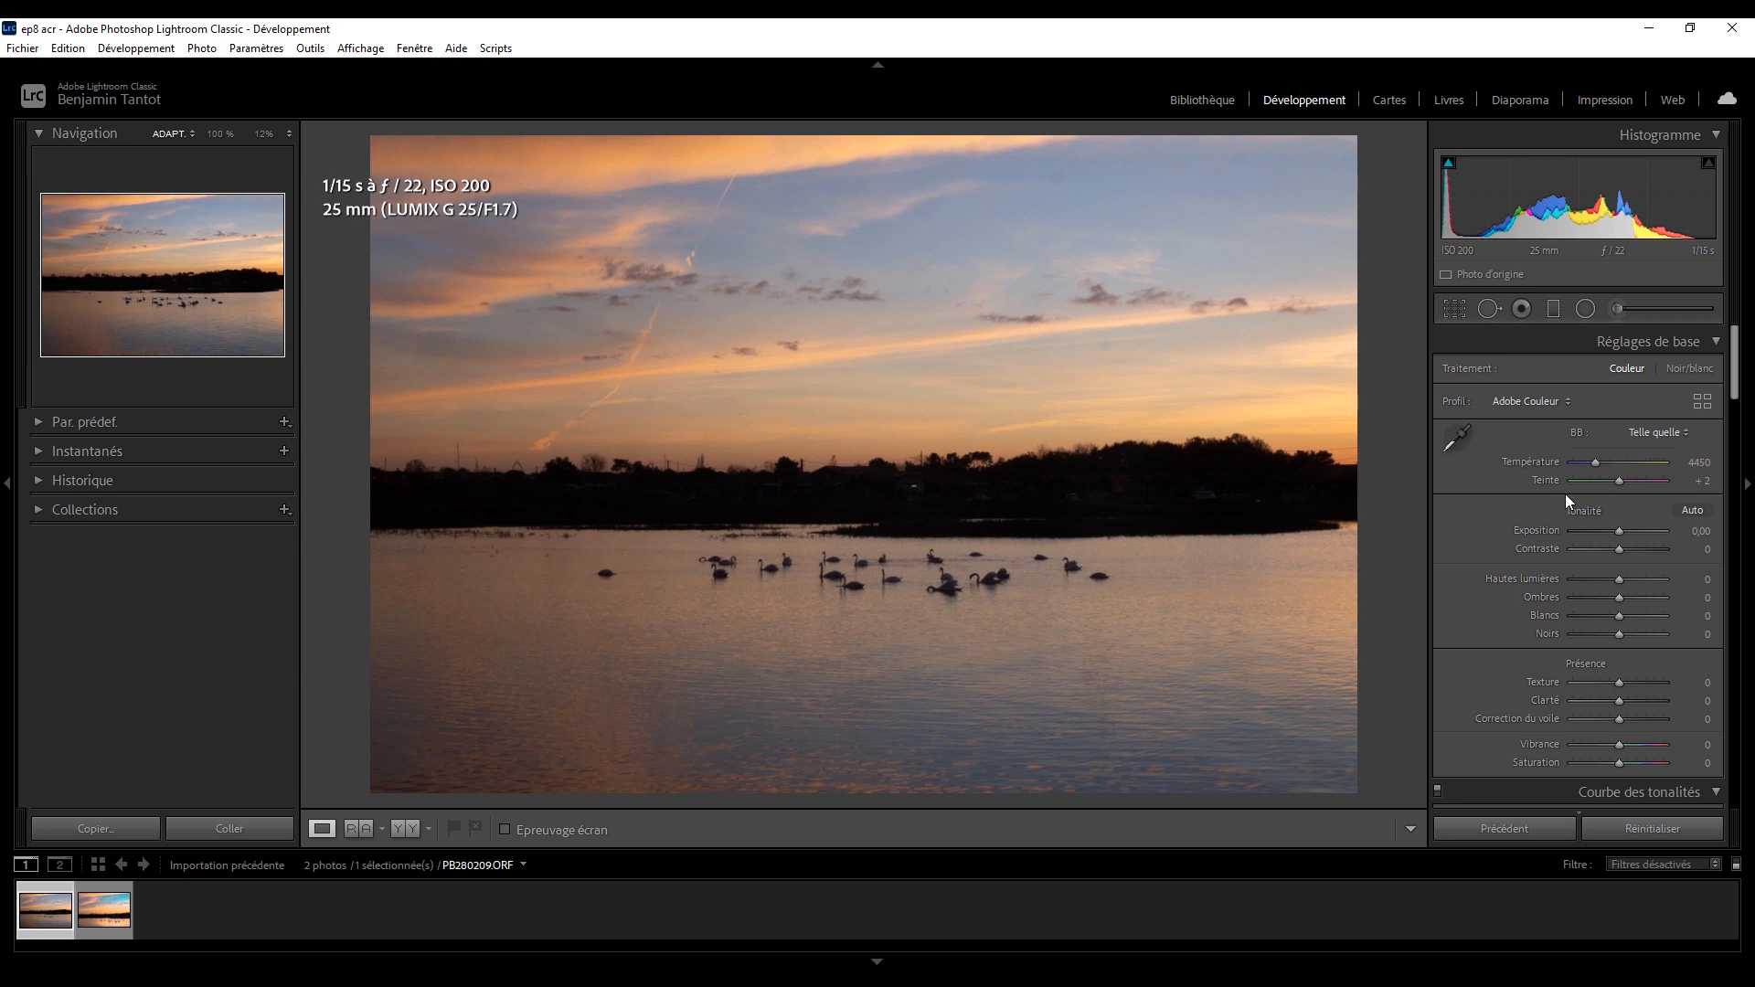
# - Set the sunset photo's Exposition to +0,64, Hautes lumières to −88, Ombres to +39, Blancs to +27 and Noirs to +52
pyautogui.moveTo(1622, 528); pyautogui.dragTo(1630, 618)
pyautogui.click(1637, 615)
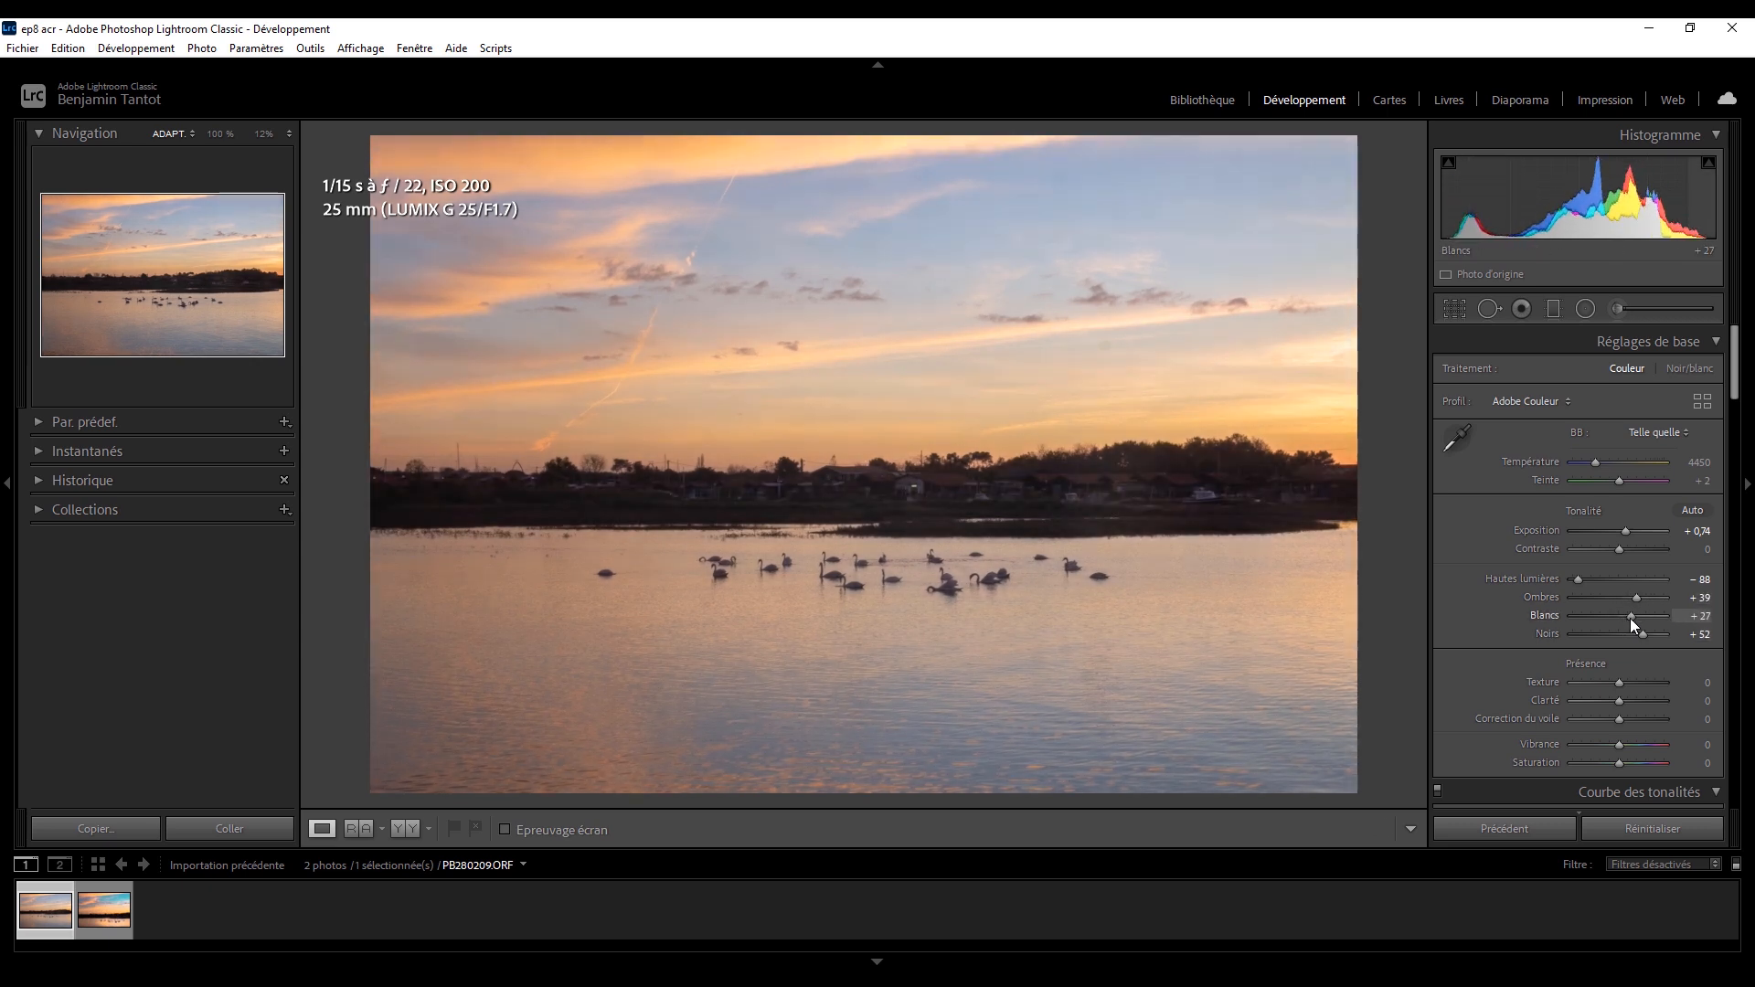
pyautogui.click(1624, 530)
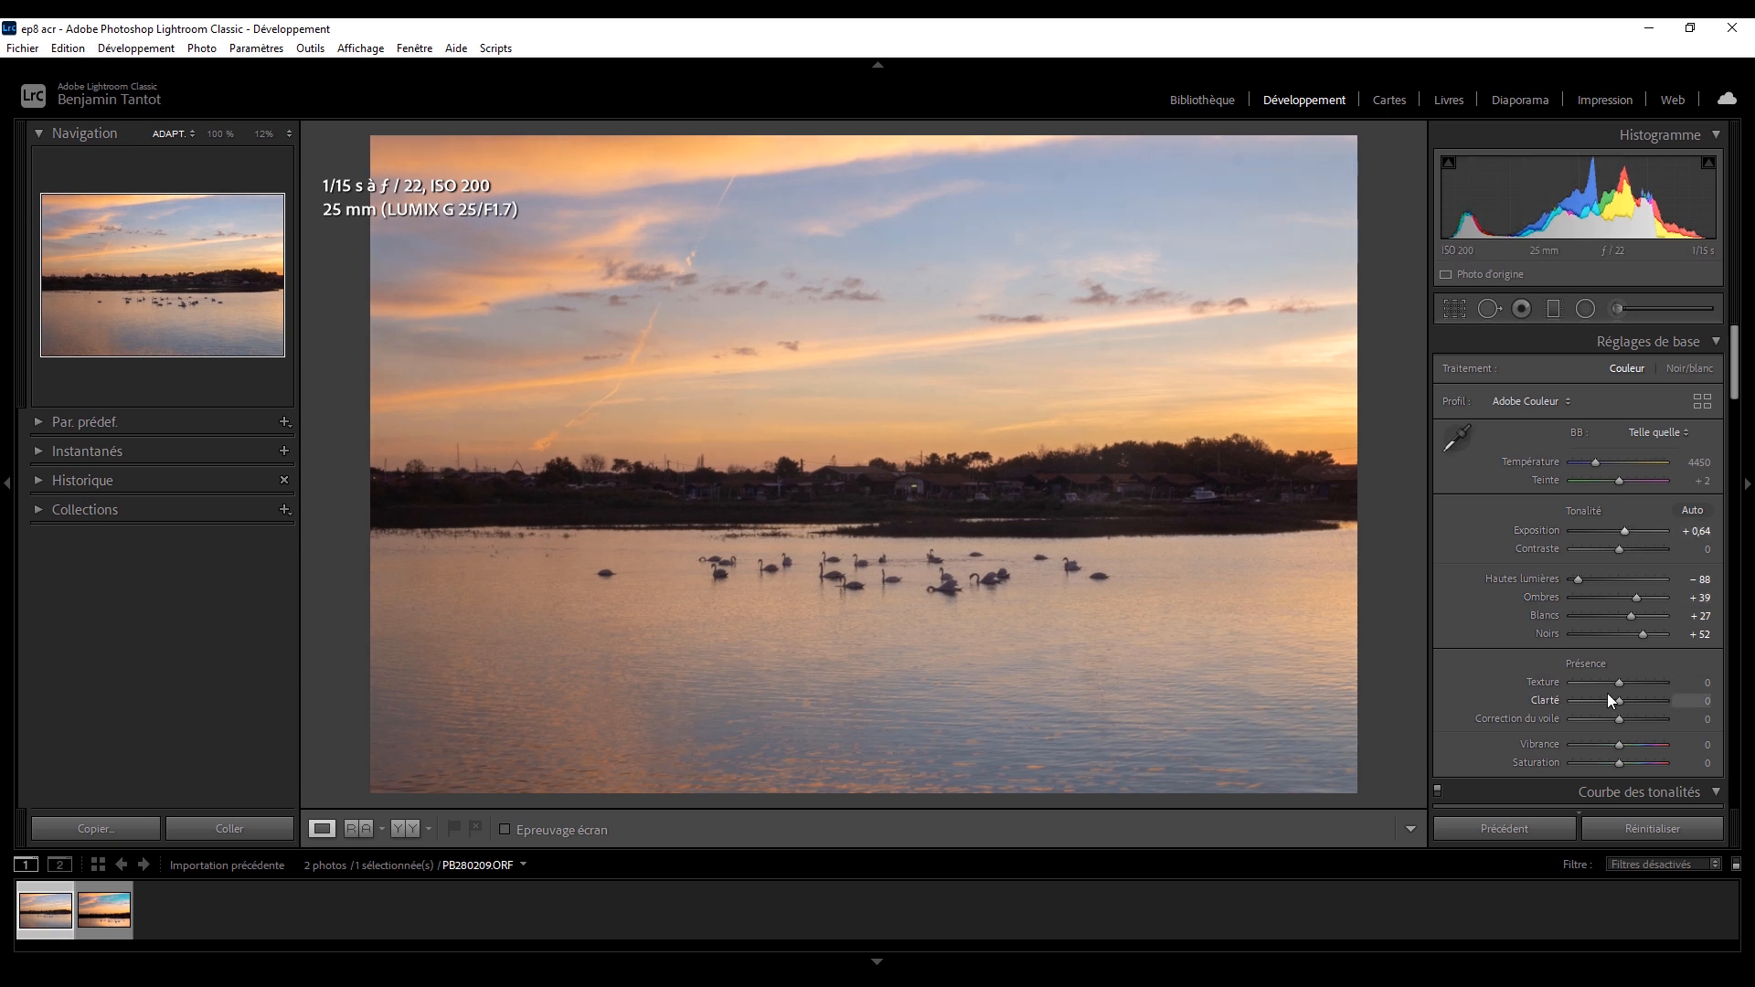
# - Set Clarté to +19 and Ombres to +31, and undo the Vibrance change
pyautogui.moveTo(1625, 704)
pyautogui.mouseDown()
pyautogui.moveTo(1647, 698)
pyautogui.moveTo(1630, 700)
pyautogui.mouseUp()
pyautogui.click(1633, 600)
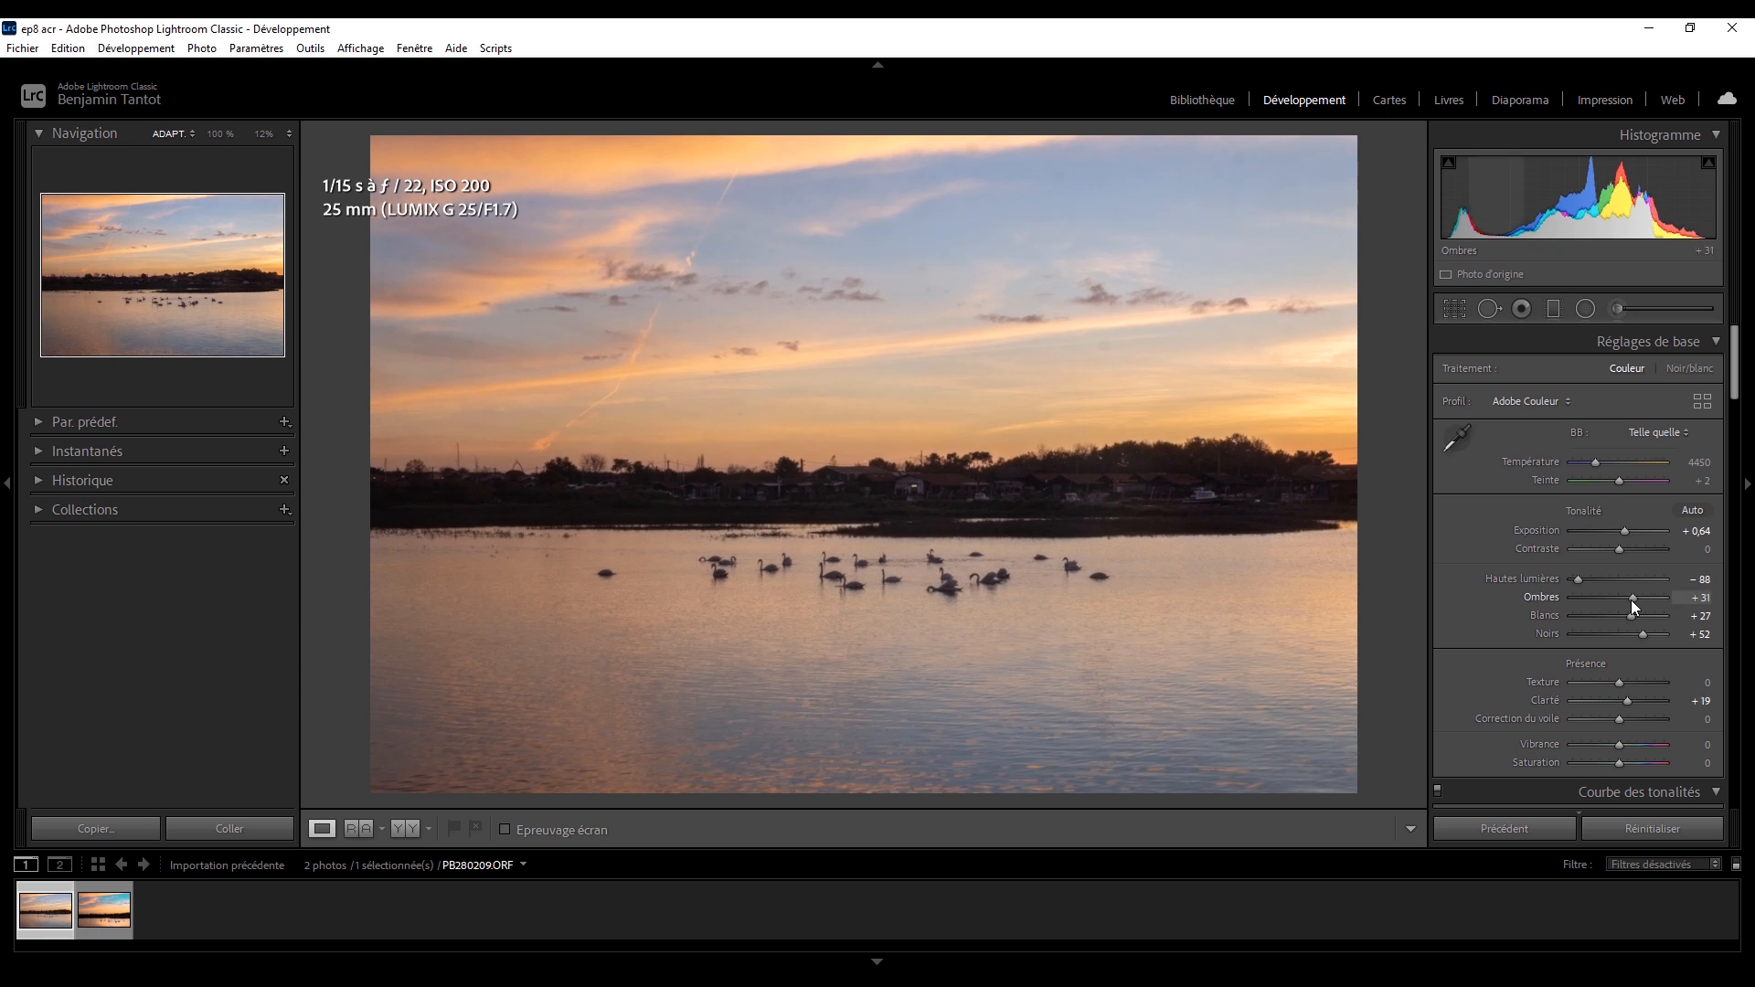
pyautogui.moveTo(1633, 598); pyautogui.dragTo(1609, 679)
pyautogui.hotkey('ctrl', 'z')
pyautogui.click(1620, 720)
# - Try different hues for the blue primary, including −45, and for the green primary in Etalonnage, undoing each change
pyautogui.moveTo(1735, 375); pyautogui.dragTo(1738, 804)
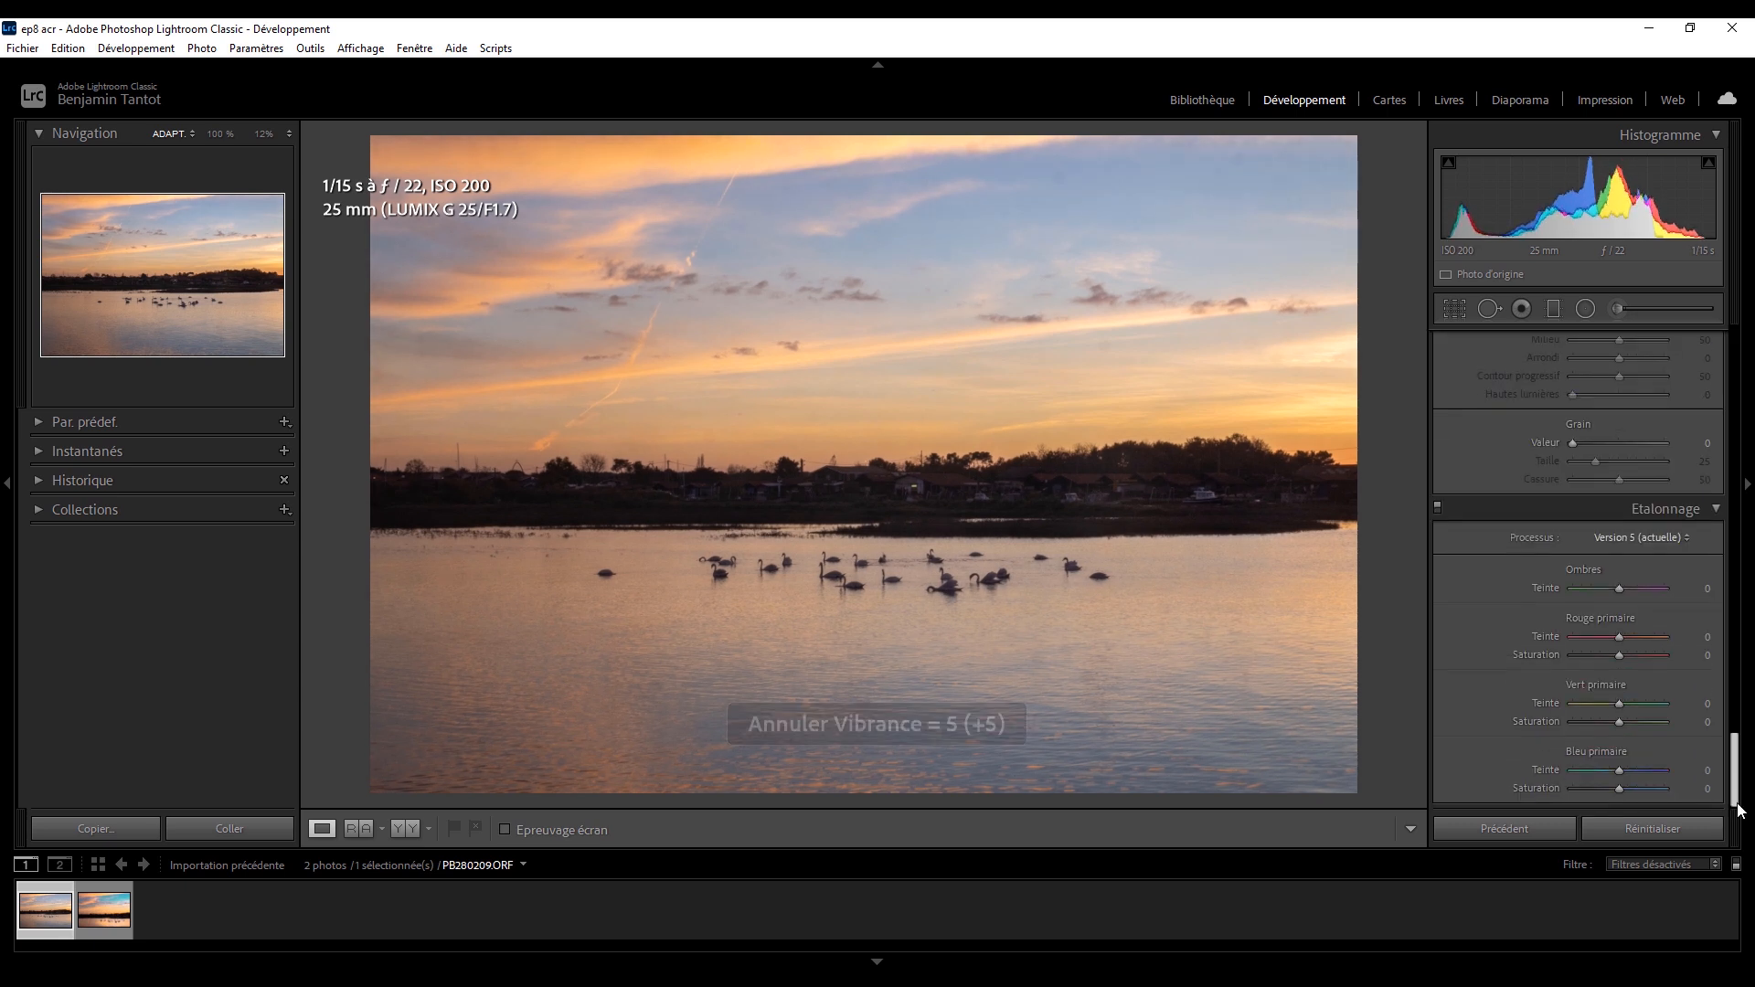
pyautogui.moveTo(1614, 771); pyautogui.dragTo(1598, 771)
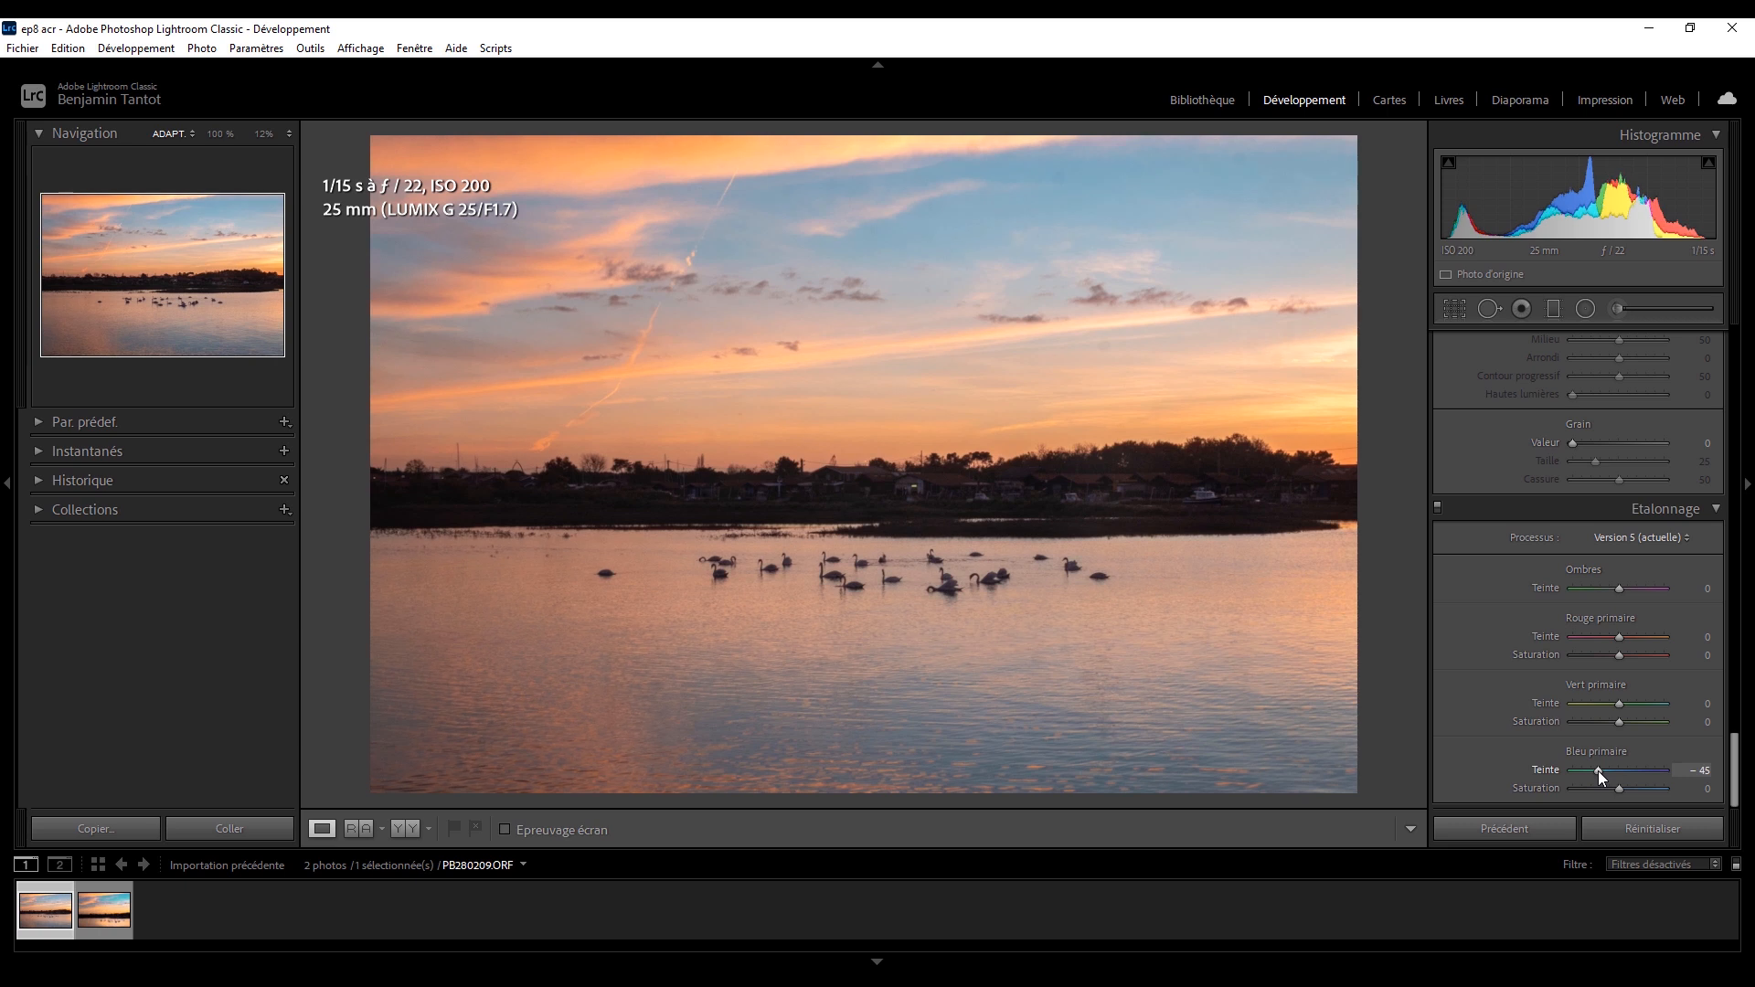
pyautogui.hotkey('ctrl', 'z')
pyautogui.moveTo(1609, 765); pyautogui.dragTo(1634, 769)
pyautogui.hotkey('ctrl', 'z')
pyautogui.moveTo(1647, 700); pyautogui.dragTo(1592, 702)
pyautogui.hotkey('ctrl', 'z')
pyautogui.hotkey('ctrl', 'z')
# - Try lower and much higher saturation for the blue primary, and settle on a moderate increase
pyautogui.moveTo(1619, 788); pyautogui.dragTo(1597, 792)
pyautogui.hotkey('ctrl', 'z')
pyautogui.click(1657, 789)
pyautogui.hotkey('ctrl', 'z')
pyautogui.click(1634, 789)
# - Enable chromatic aberration removal and the lens profile correction
pyautogui.moveTo(1736, 758); pyautogui.dragTo(1740, 626)
pyautogui.click(1485, 430)
pyautogui.click(1489, 448)
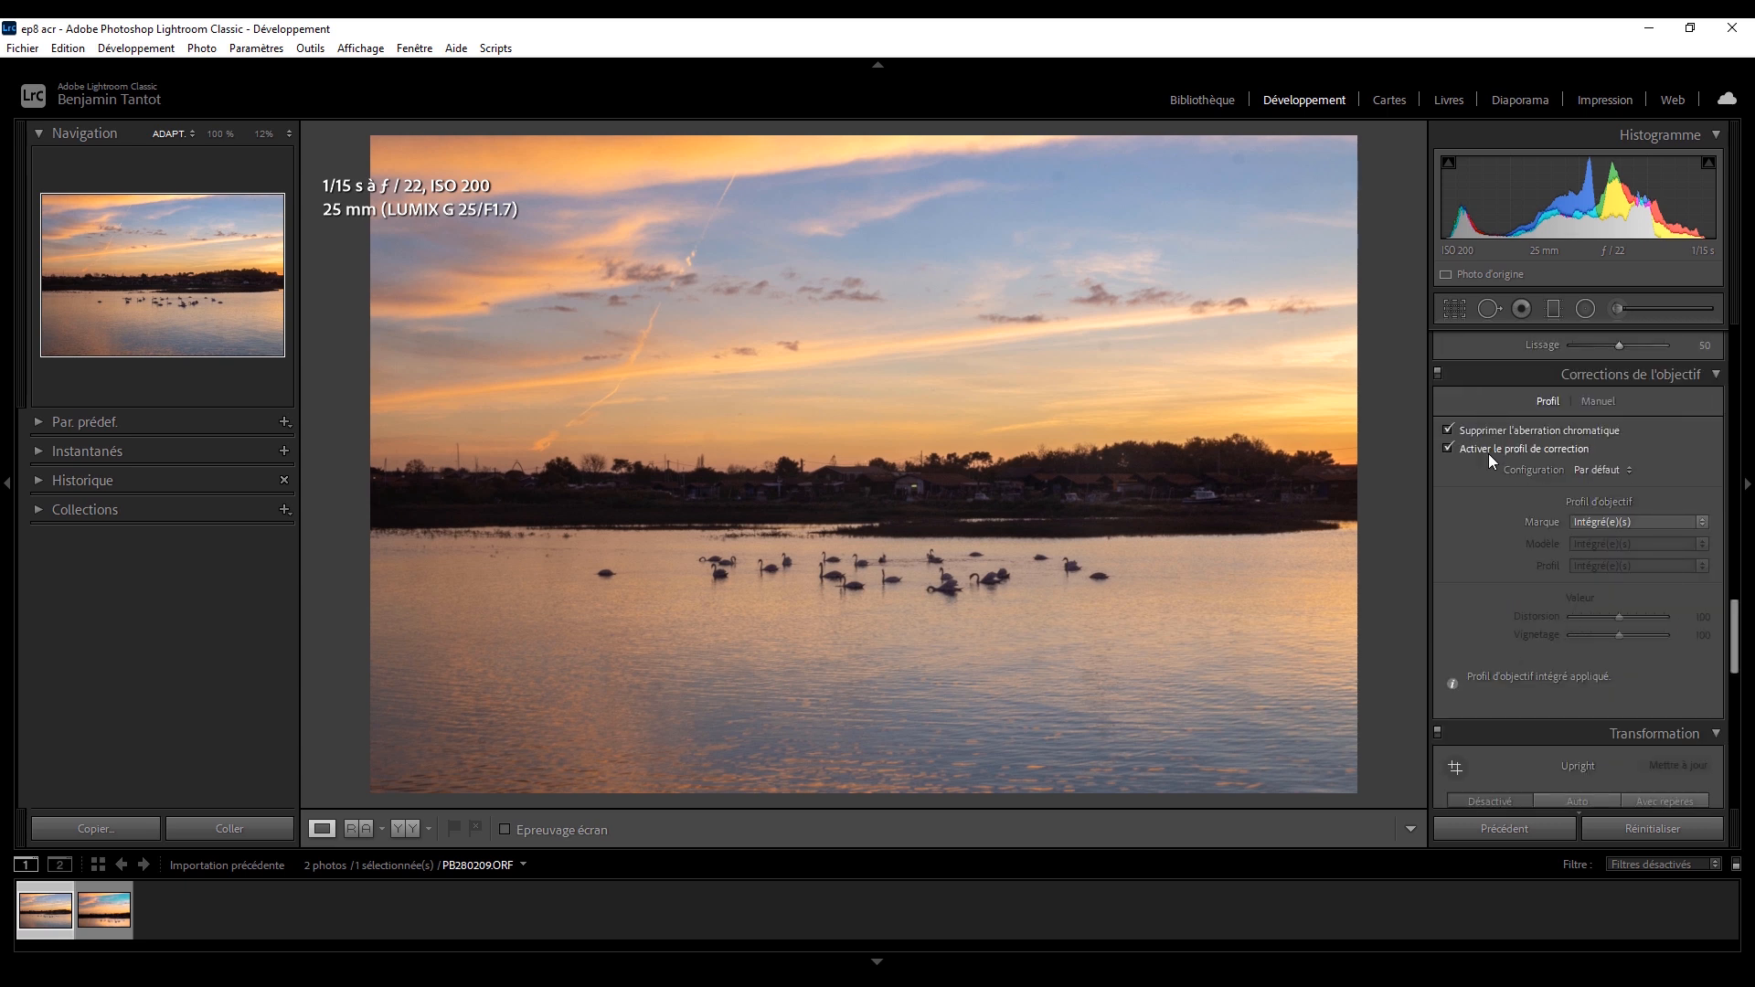
# - Set the sharpening Masquage to 61 and Gain to 67, and the Luminance noise reduction to 8
pyautogui.scroll(5, 1554, 539)
pyautogui.keyDown('alt'); pyautogui.moveTo(1578, 644); pyautogui.dragTo(1628, 642); pyautogui.keyUp('alt')
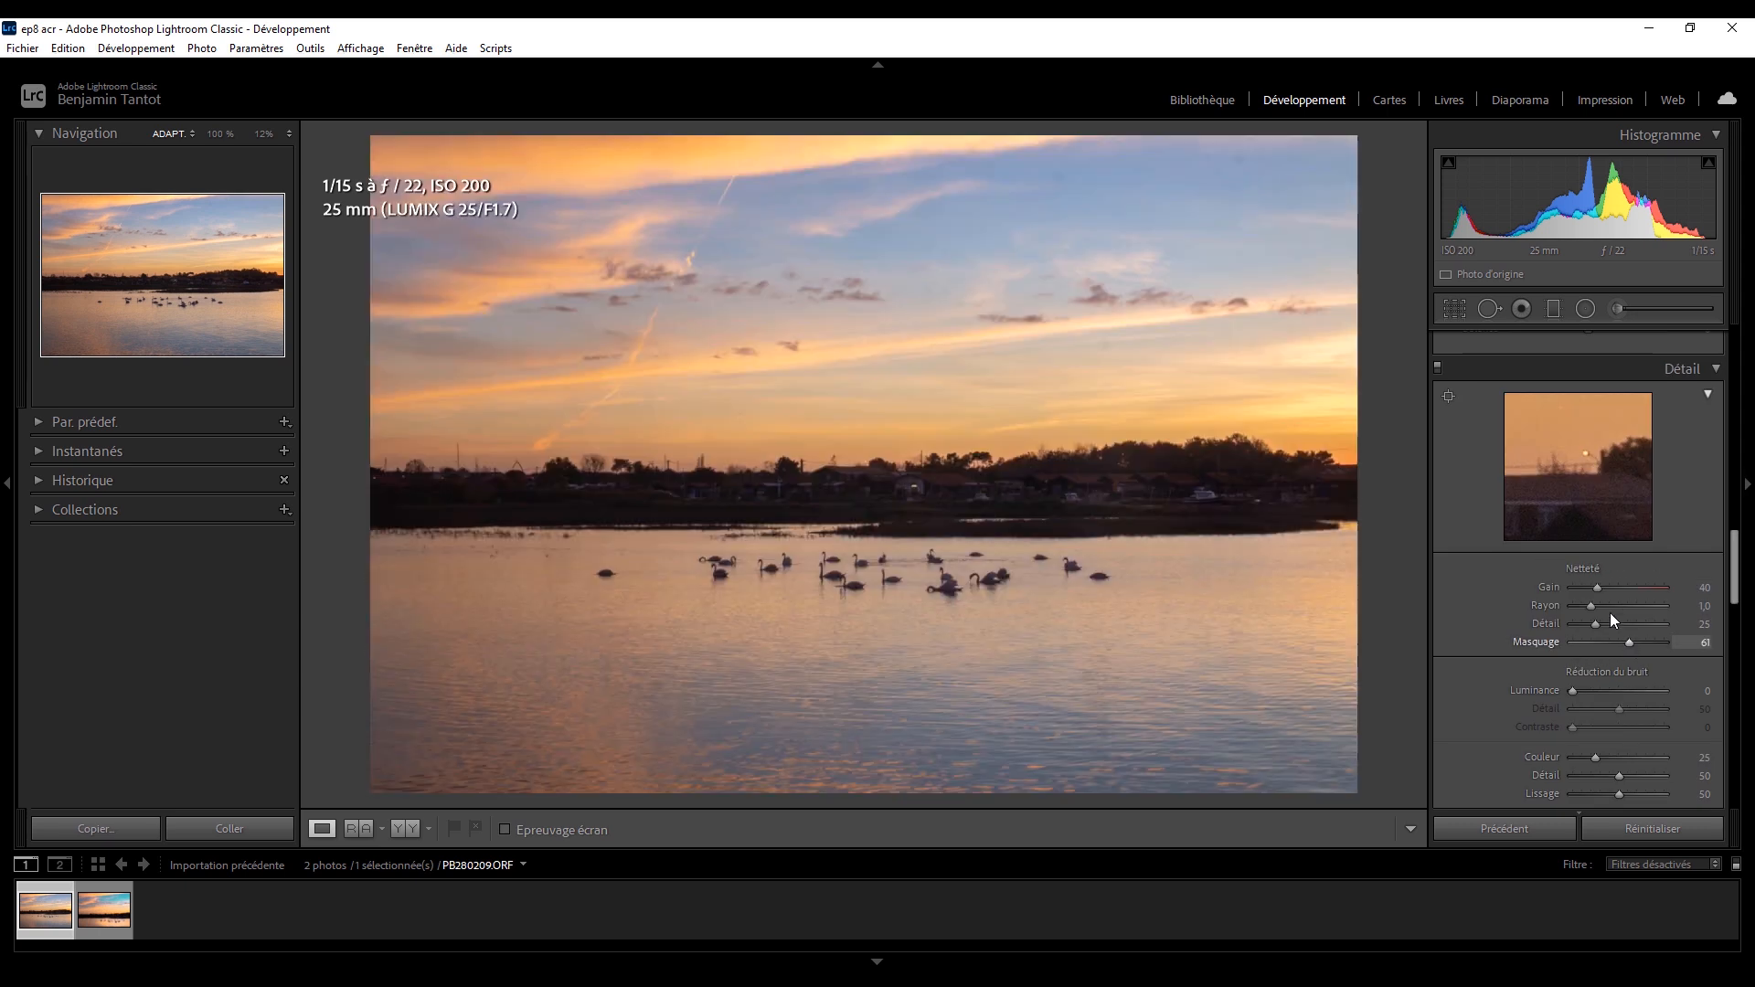
pyautogui.press('z')
pyautogui.click(1626, 587)
pyautogui.click(1603, 587)
pyautogui.moveTo(1604, 588); pyautogui.dragTo(1614, 589)
pyautogui.moveTo(1573, 693); pyautogui.dragTo(1581, 694)
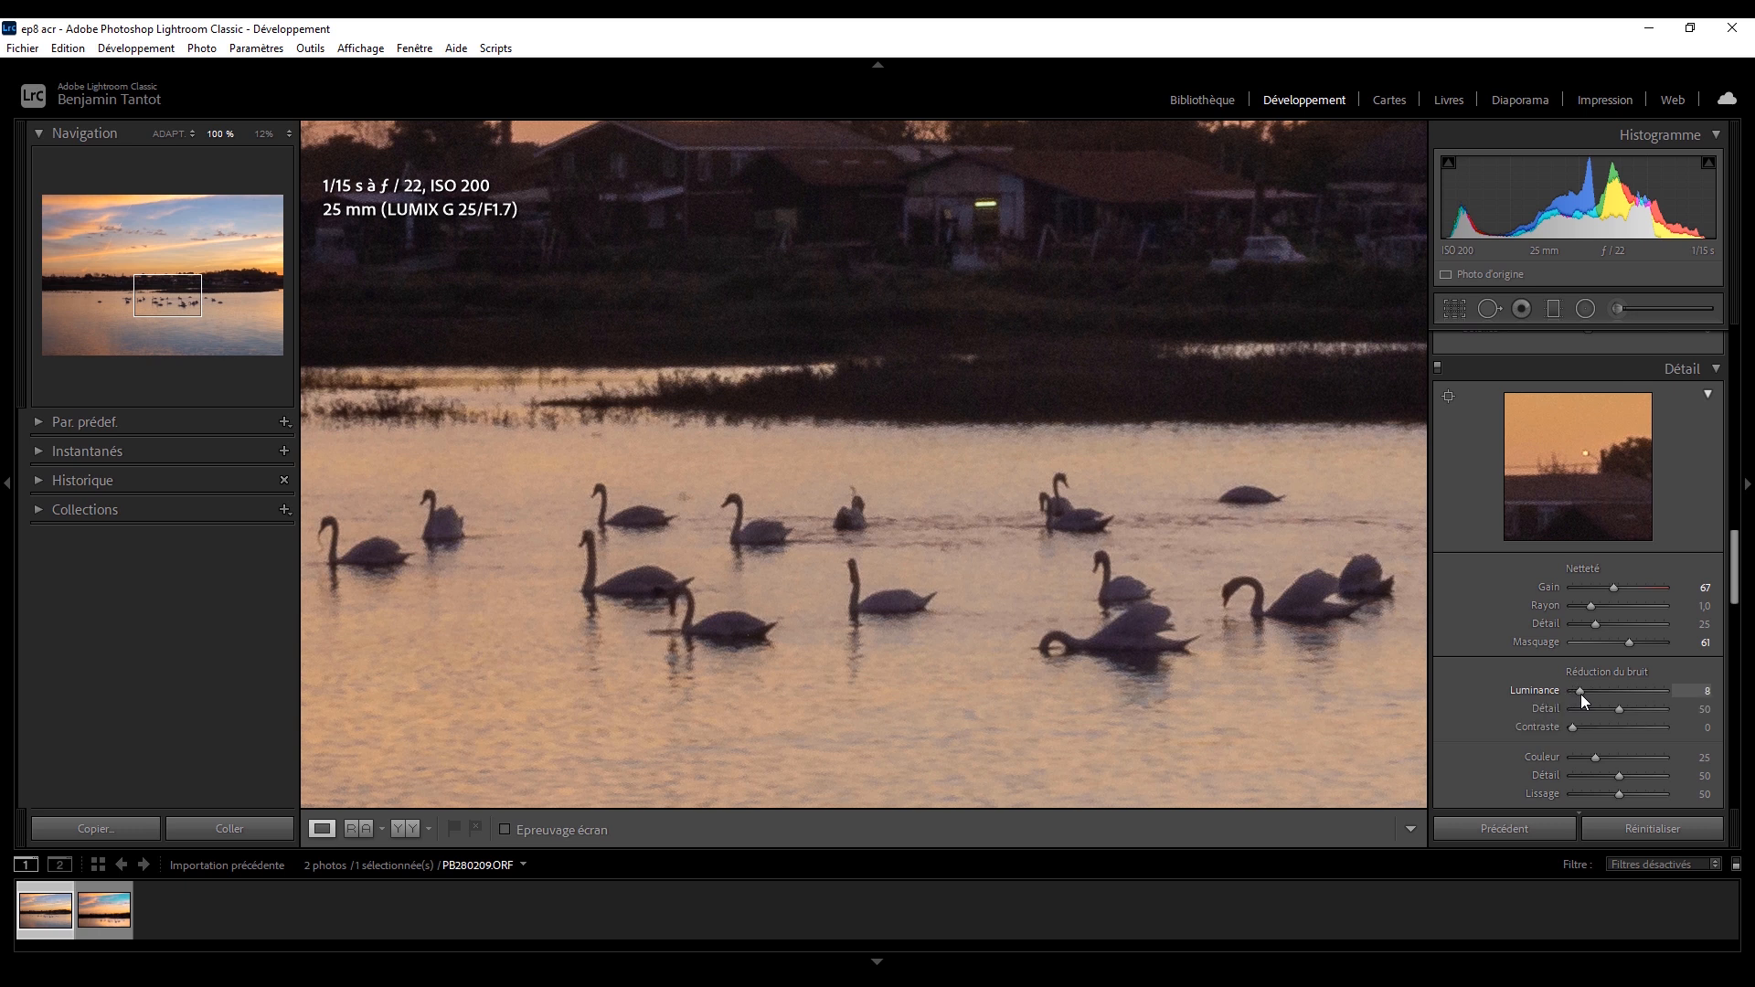
pyautogui.press('z')
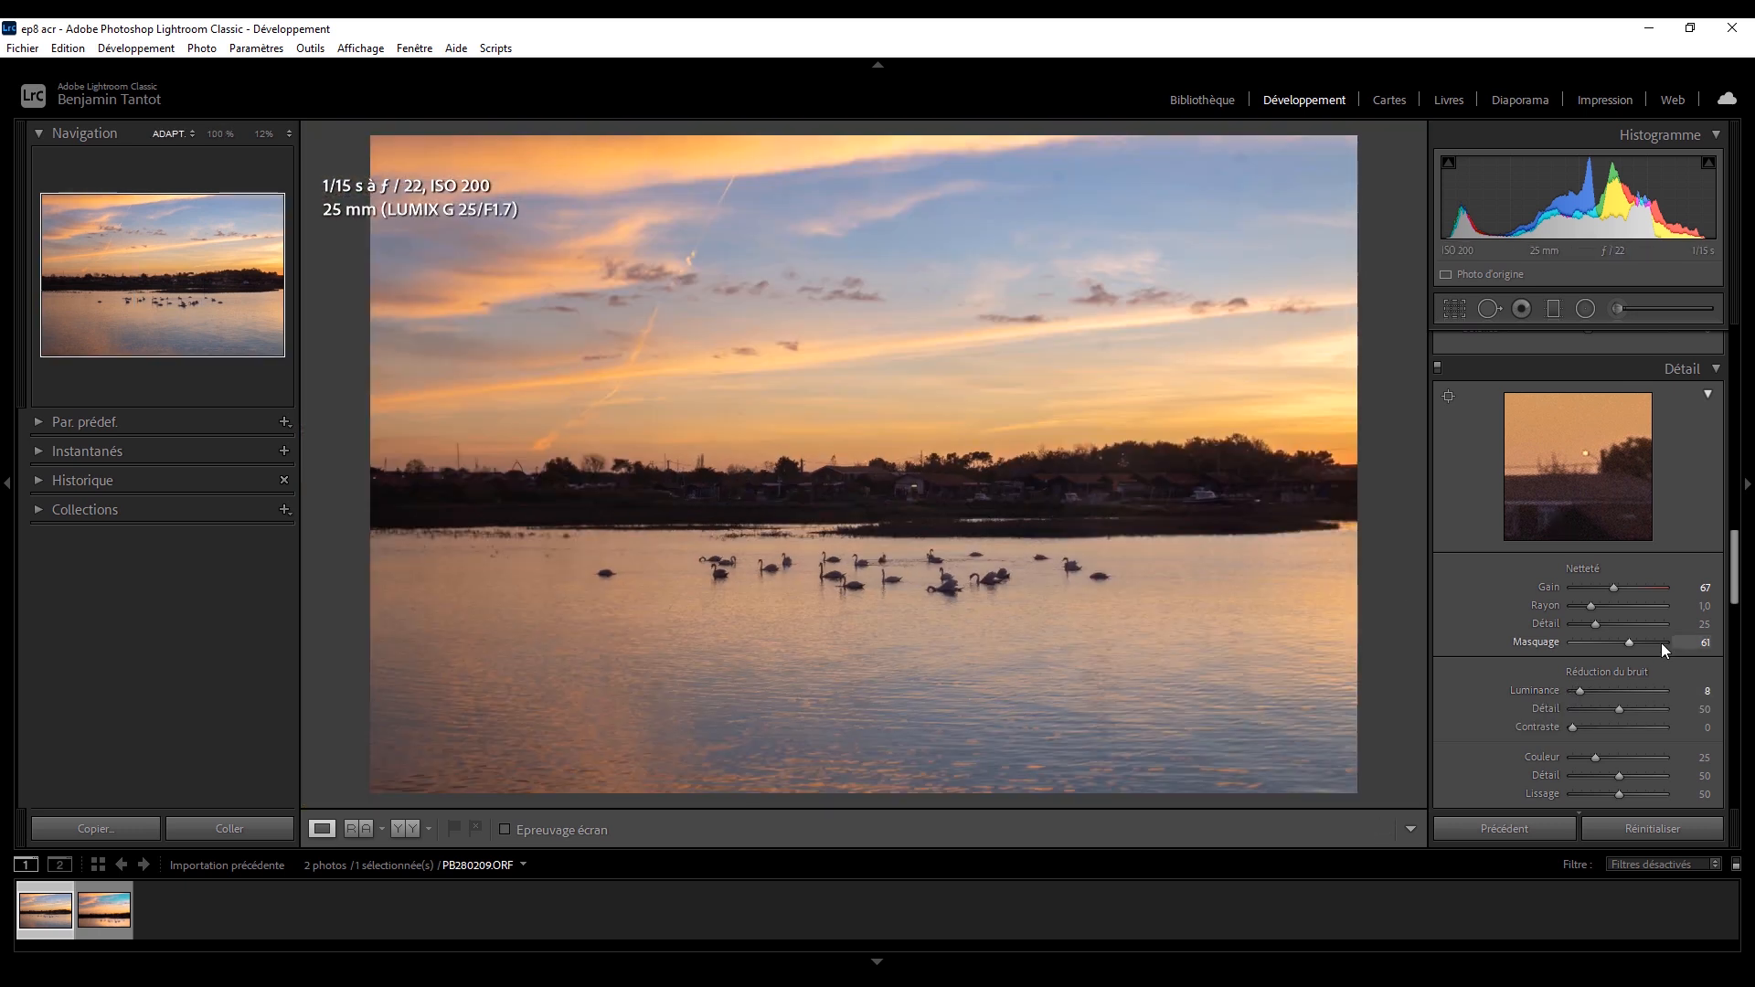
# - Tint the highlights yellow-green, the midtones green with hue 149 and saturation 7, and the shadows blue-cyan, and compare without the grading
pyautogui.moveTo(1737, 583); pyautogui.dragTo(1734, 494)
pyautogui.moveTo(1639, 641); pyautogui.dragTo(1636, 641)
pyautogui.moveTo(1578, 485); pyautogui.dragTo(1575, 482)
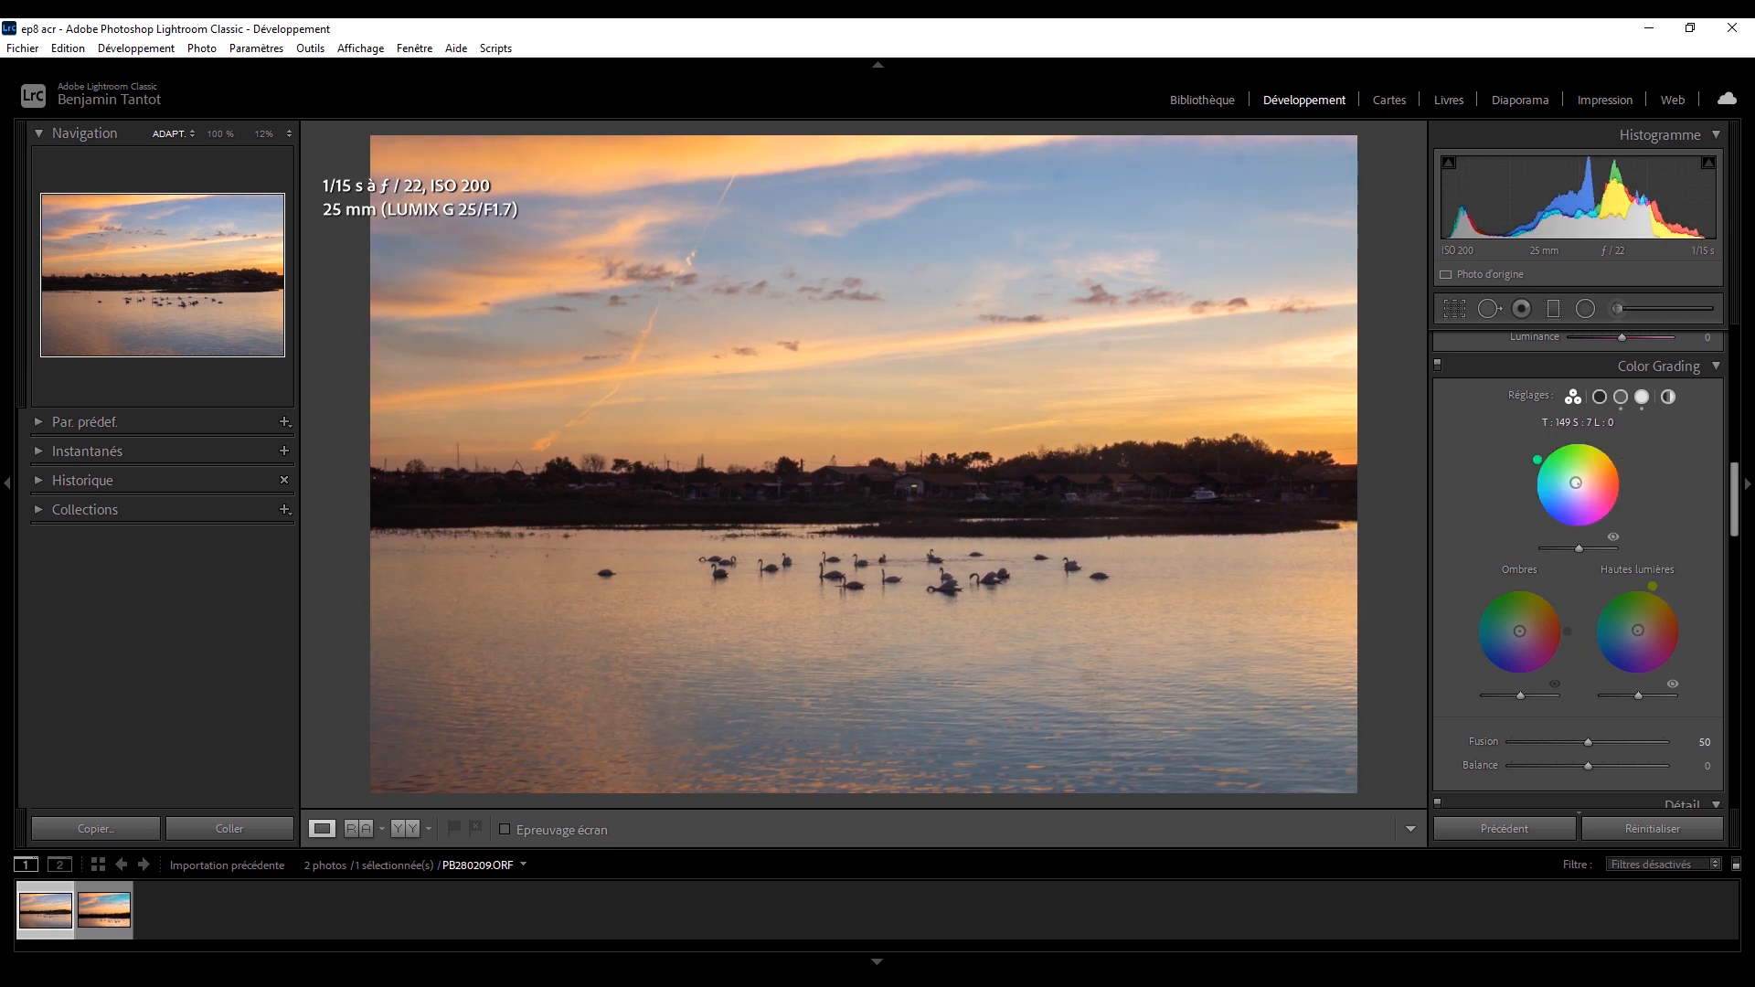
pyautogui.moveTo(1519, 631); pyautogui.dragTo(1517, 632)
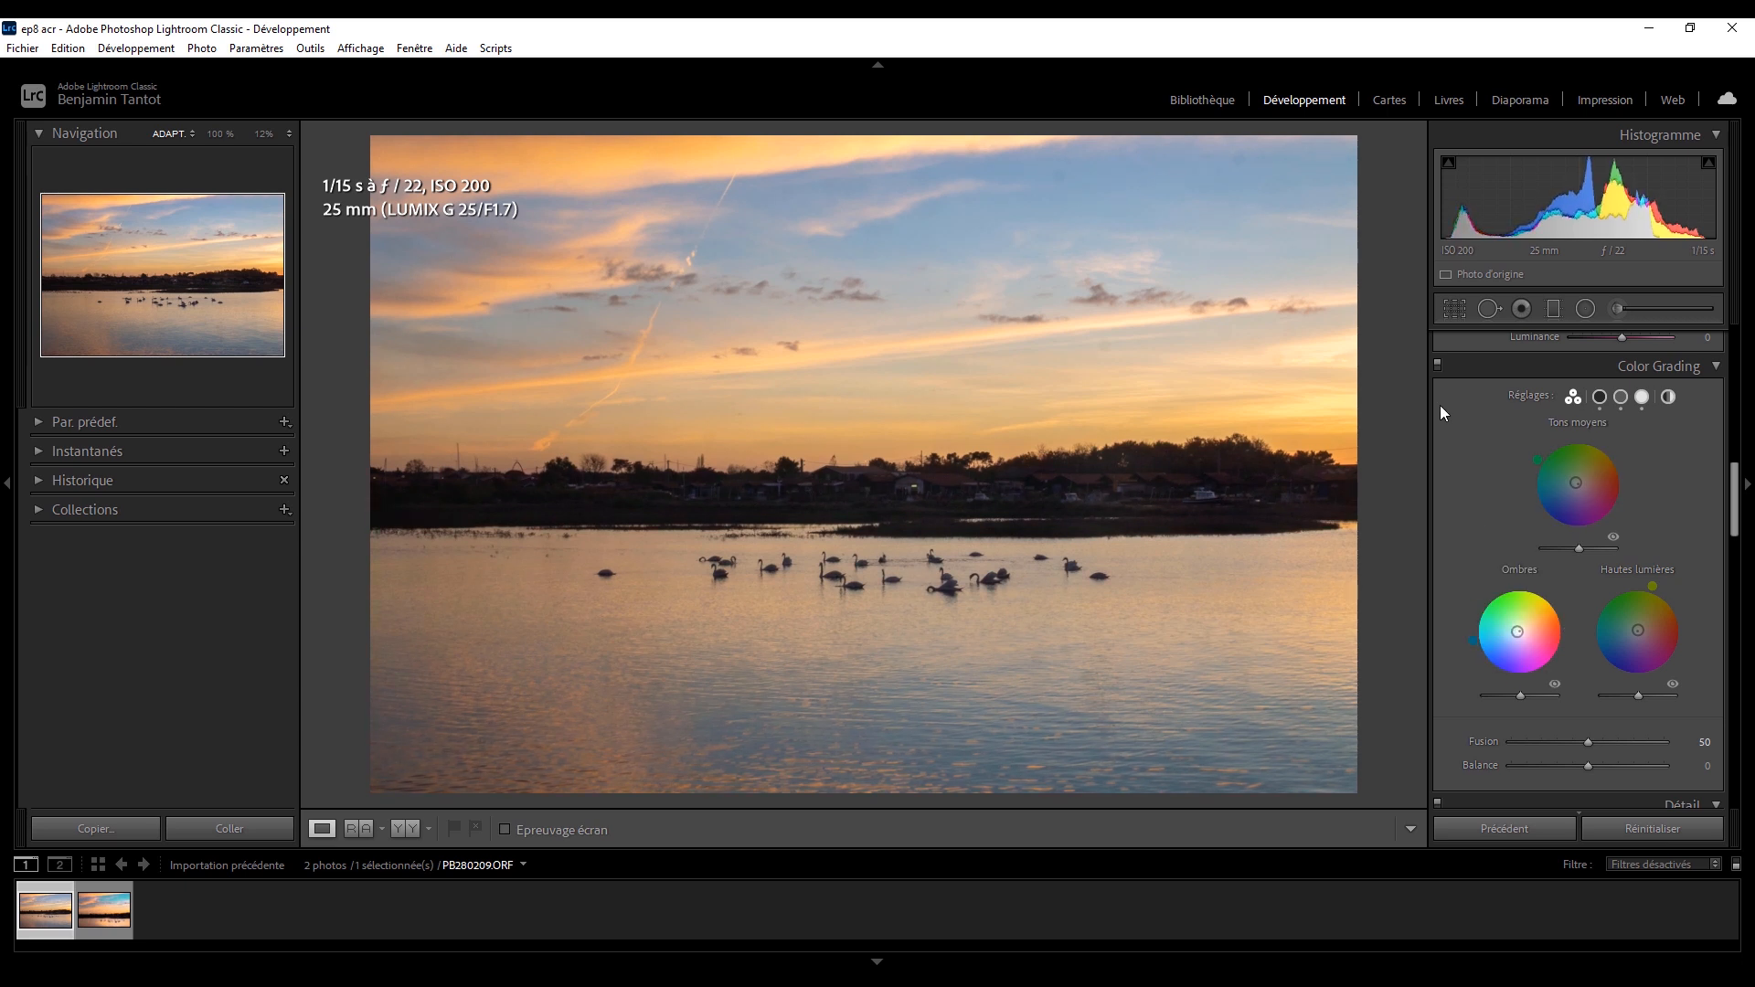
pyautogui.click(1438, 366)
pyautogui.click(1439, 367)
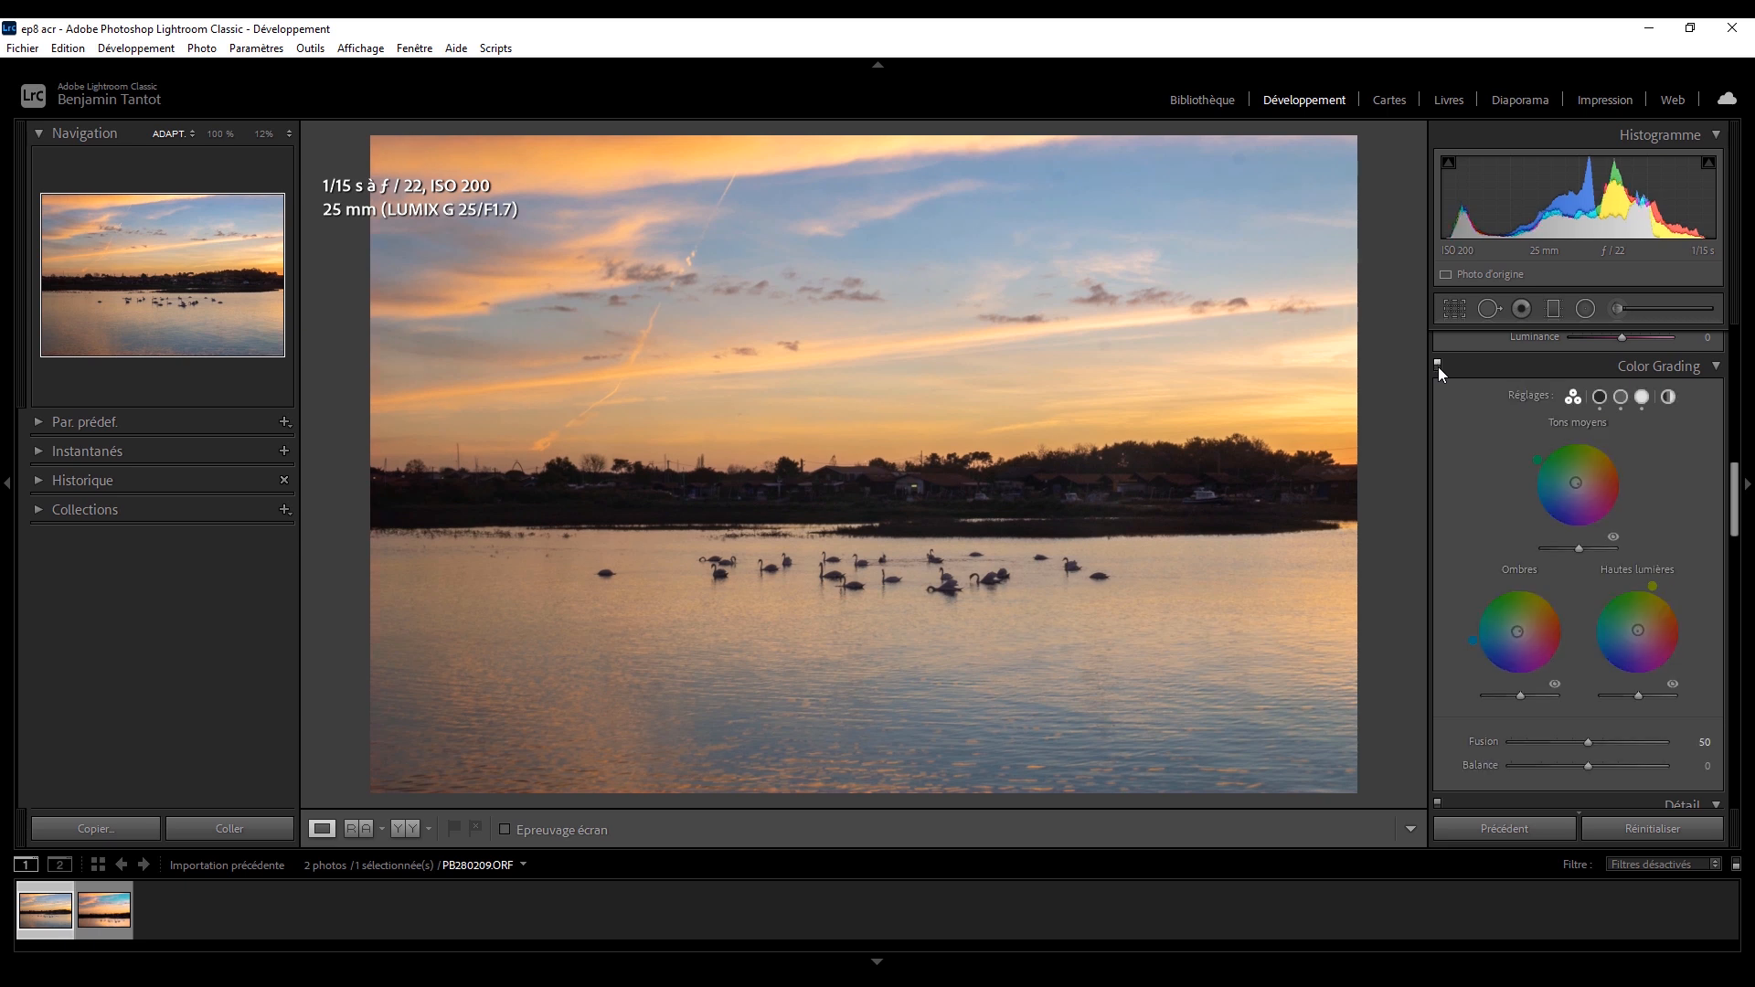
# - Test the saturation of the magenta, blue and turquoise colours, and reset the turquoise saturation
pyautogui.moveTo(1736, 515); pyautogui.dragTo(1749, 465)
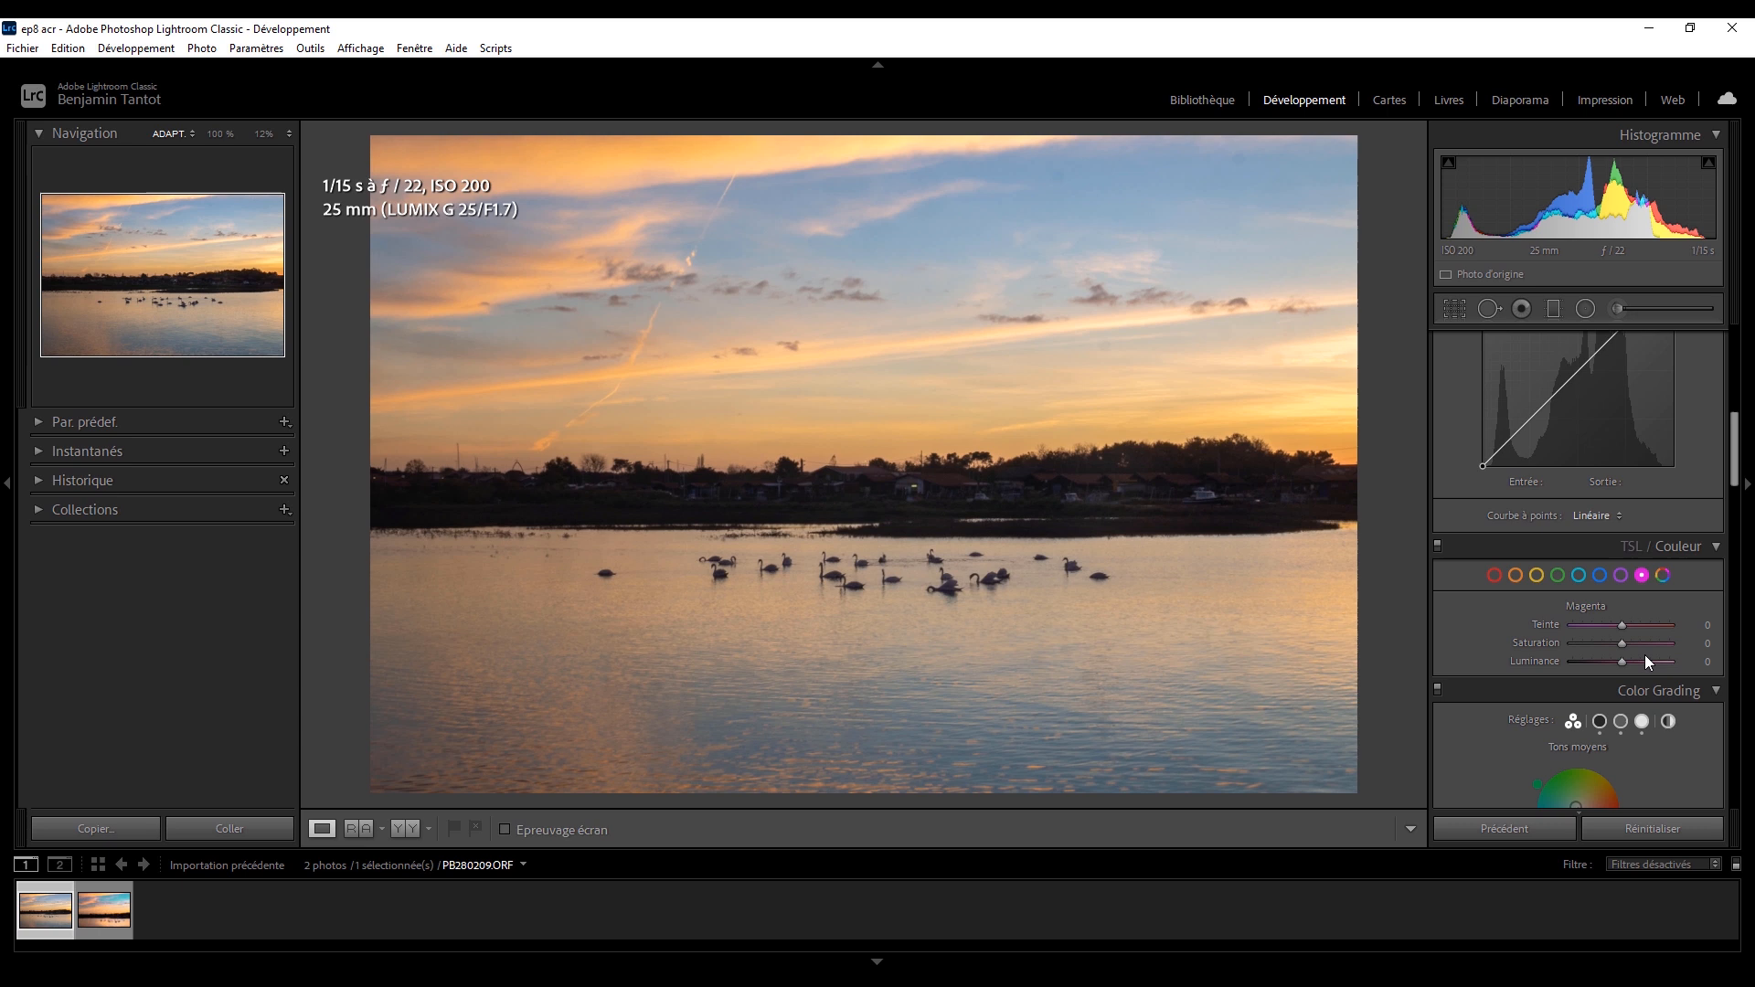
pyautogui.moveTo(1618, 644); pyautogui.dragTo(1453, 625)
pyautogui.click(1618, 575)
pyautogui.click(1599, 575)
pyautogui.moveTo(1622, 643); pyautogui.dragTo(1372, 639)
pyautogui.click(1578, 574)
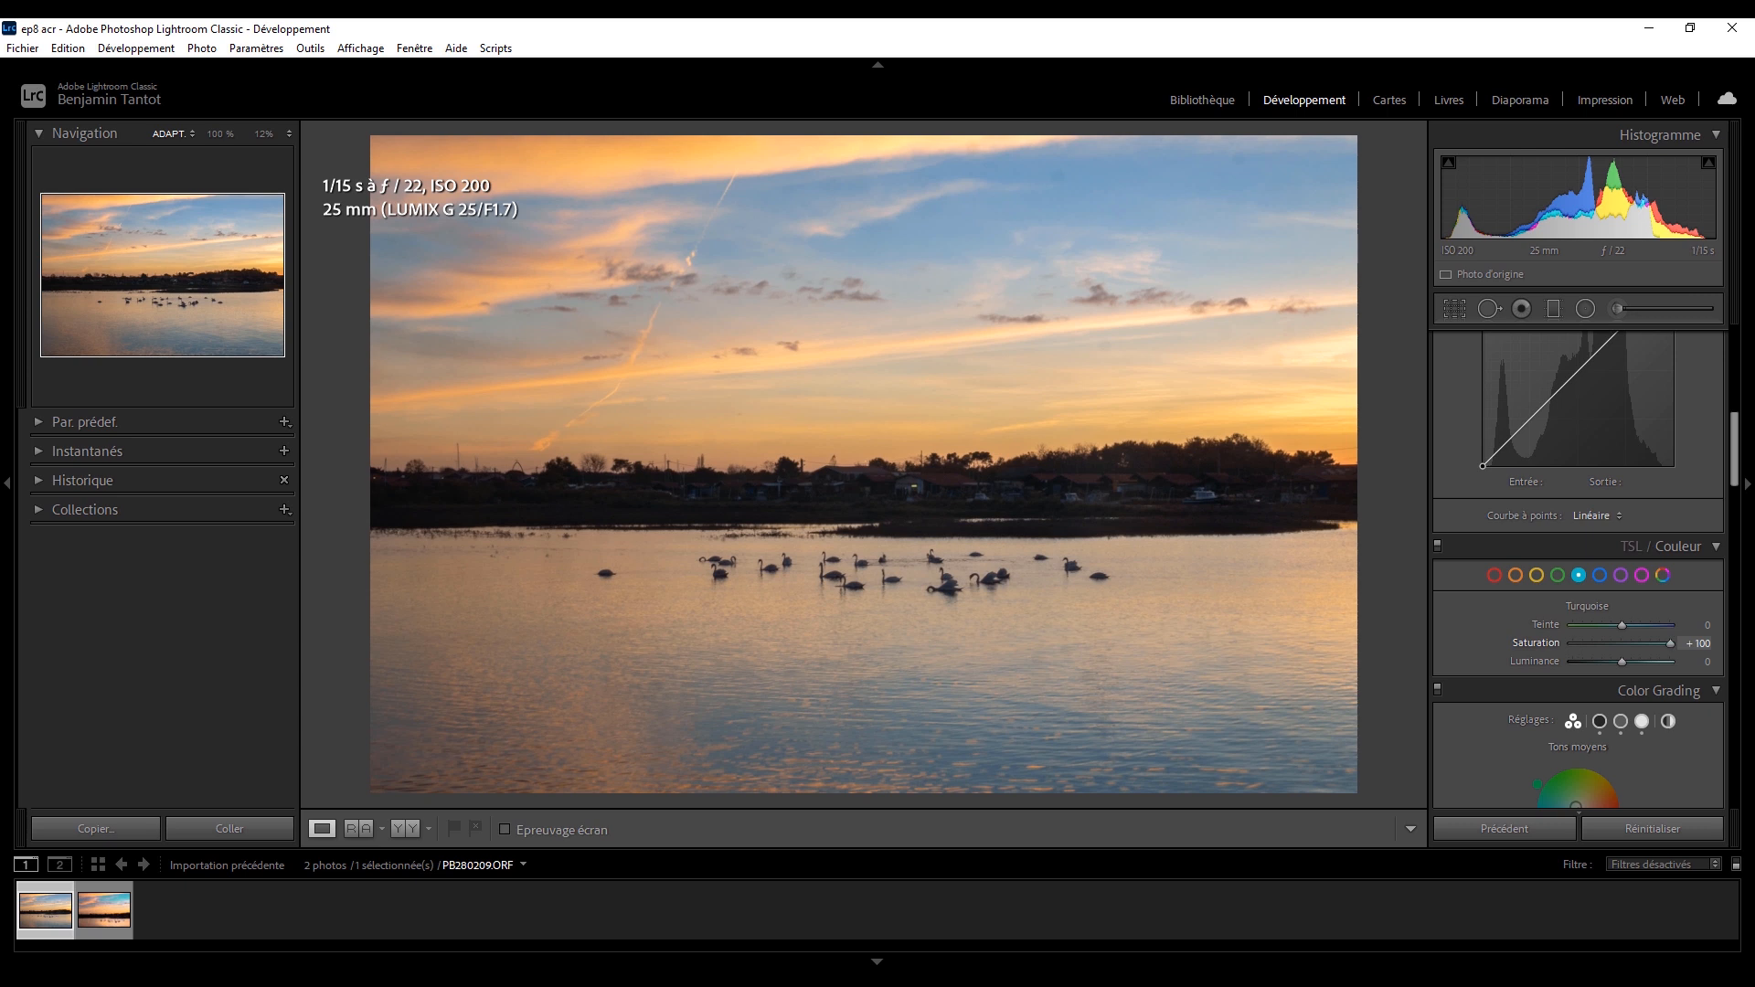
pyautogui.doubleClick(1553, 643)
# - Set the yellow saturation to -20, the orange to +21 and the red to +3, and reset the red hue
pyautogui.click(1536, 576)
pyautogui.moveTo(1618, 645)
pyautogui.mouseDown()
pyautogui.moveTo(1598, 644)
pyautogui.moveTo(1682, 643)
pyautogui.moveTo(1493, 653)
pyautogui.moveTo(1616, 656)
pyautogui.mouseUp()
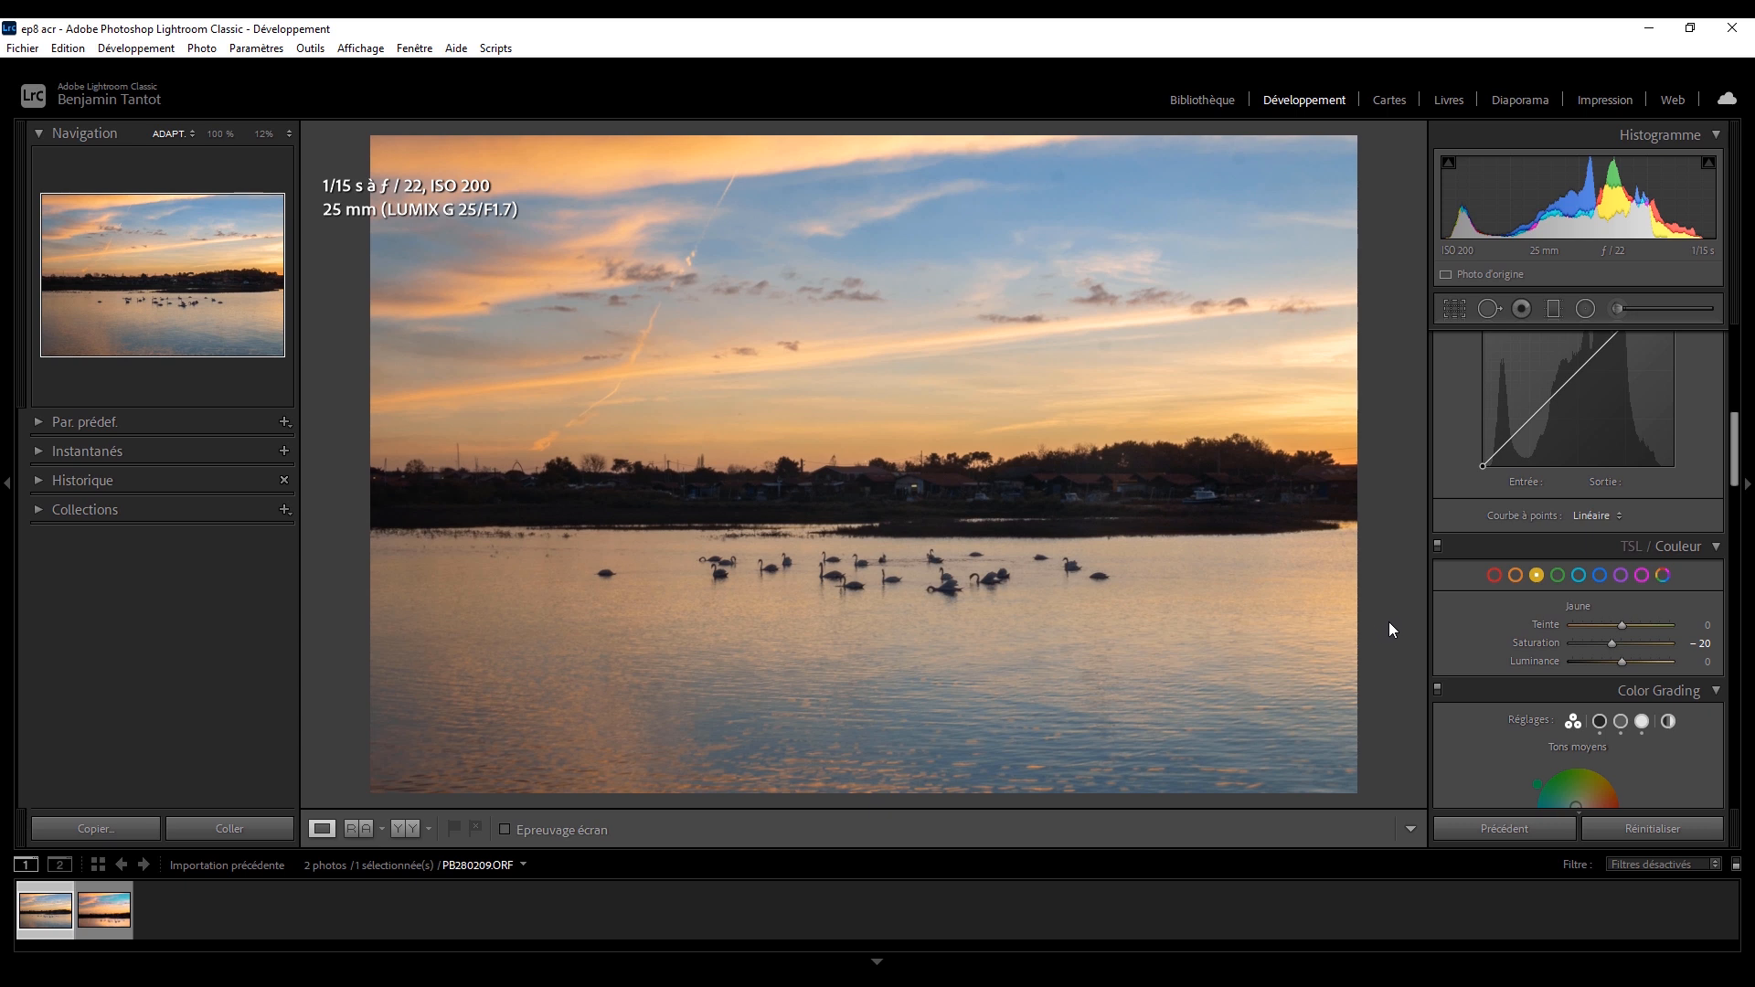
pyautogui.click(1516, 575)
pyautogui.moveTo(1621, 643)
pyautogui.mouseDown()
pyautogui.moveTo(1658, 649)
pyautogui.moveTo(1488, 638)
pyautogui.moveTo(1751, 643)
pyautogui.moveTo(1555, 647)
pyautogui.moveTo(1624, 643)
pyautogui.moveTo(1636, 624)
pyautogui.mouseUp()
pyautogui.click(1494, 575)
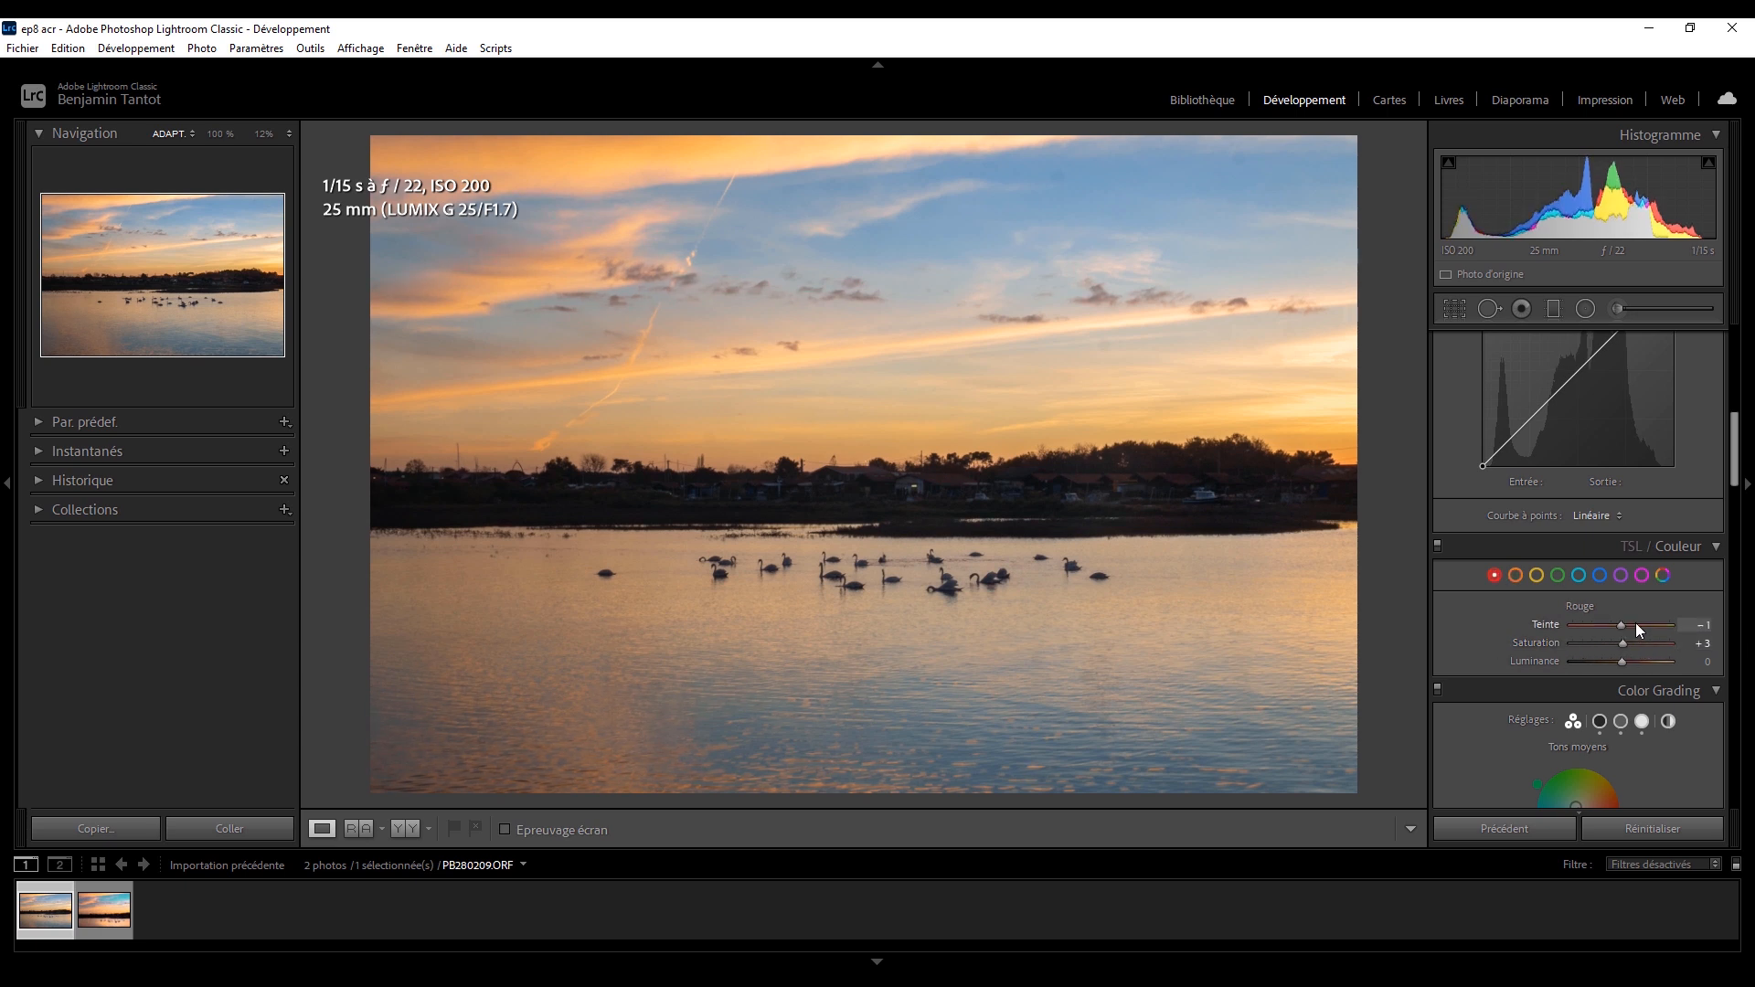
pyautogui.doubleClick(1543, 626)
# - Place several control points along the tone curve's diagonal between the highlights and the shadows
pyautogui.scroll(3, 1739, 460)
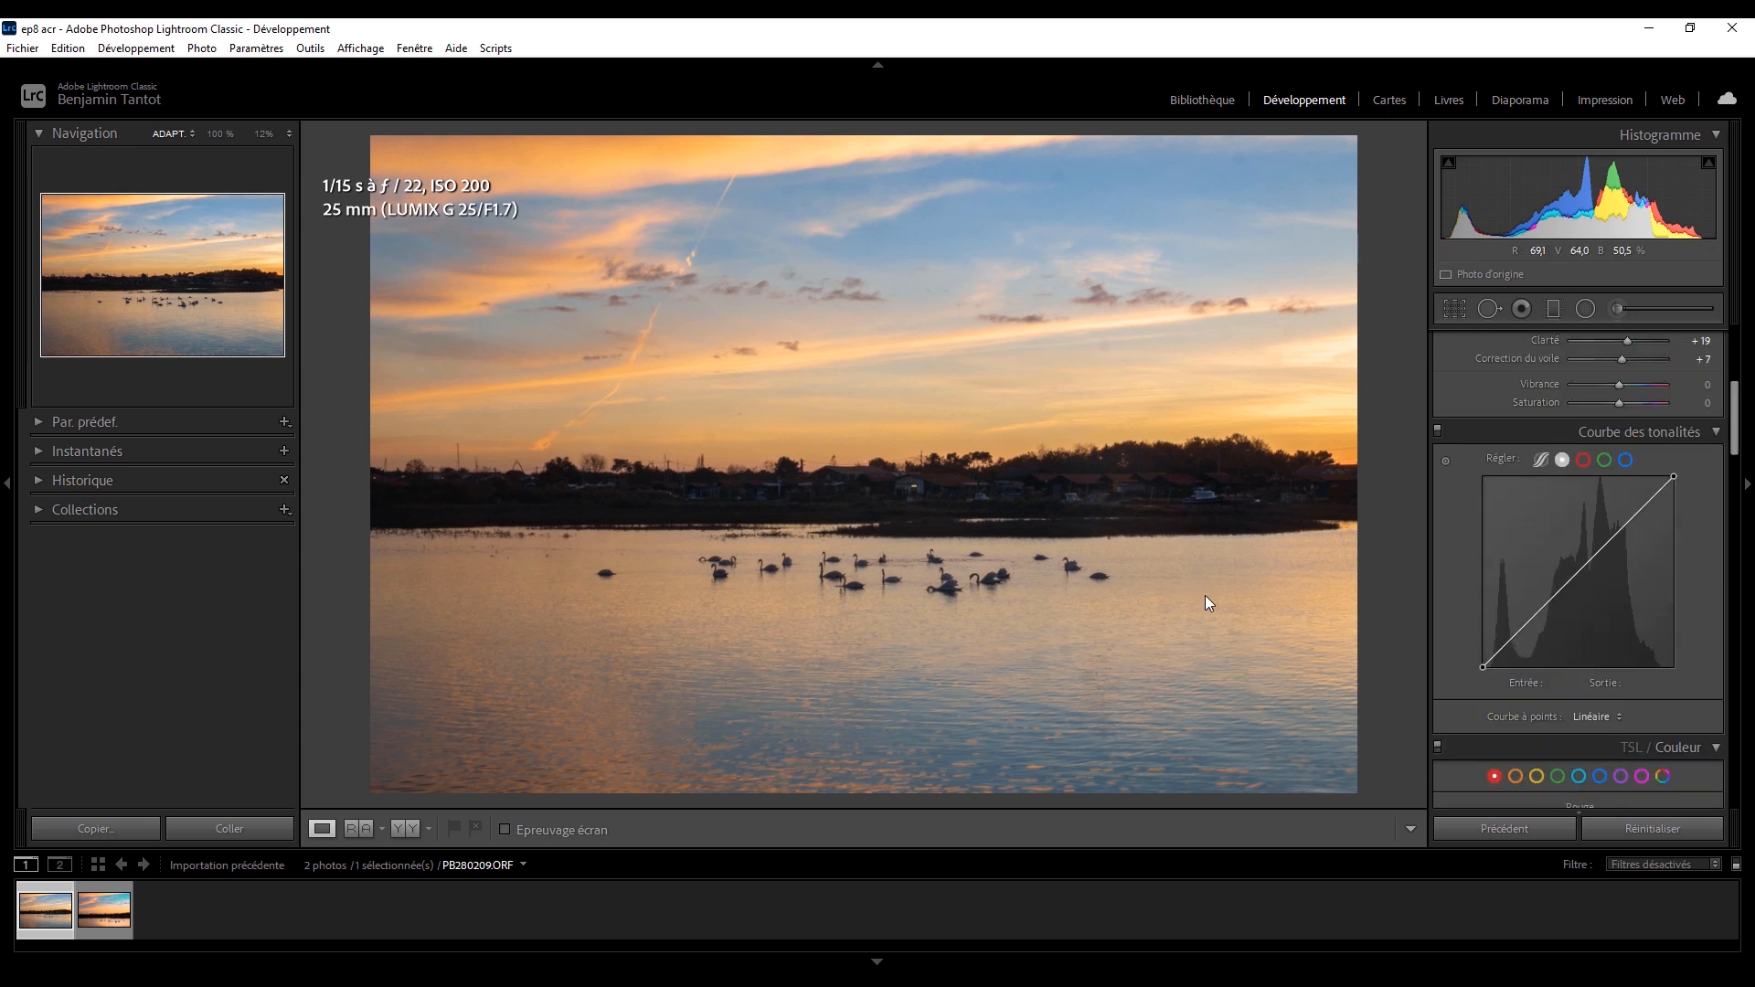
pyautogui.moveTo(1482, 668); pyautogui.dragTo(1475, 655)
pyautogui.doubleClick(1481, 657)
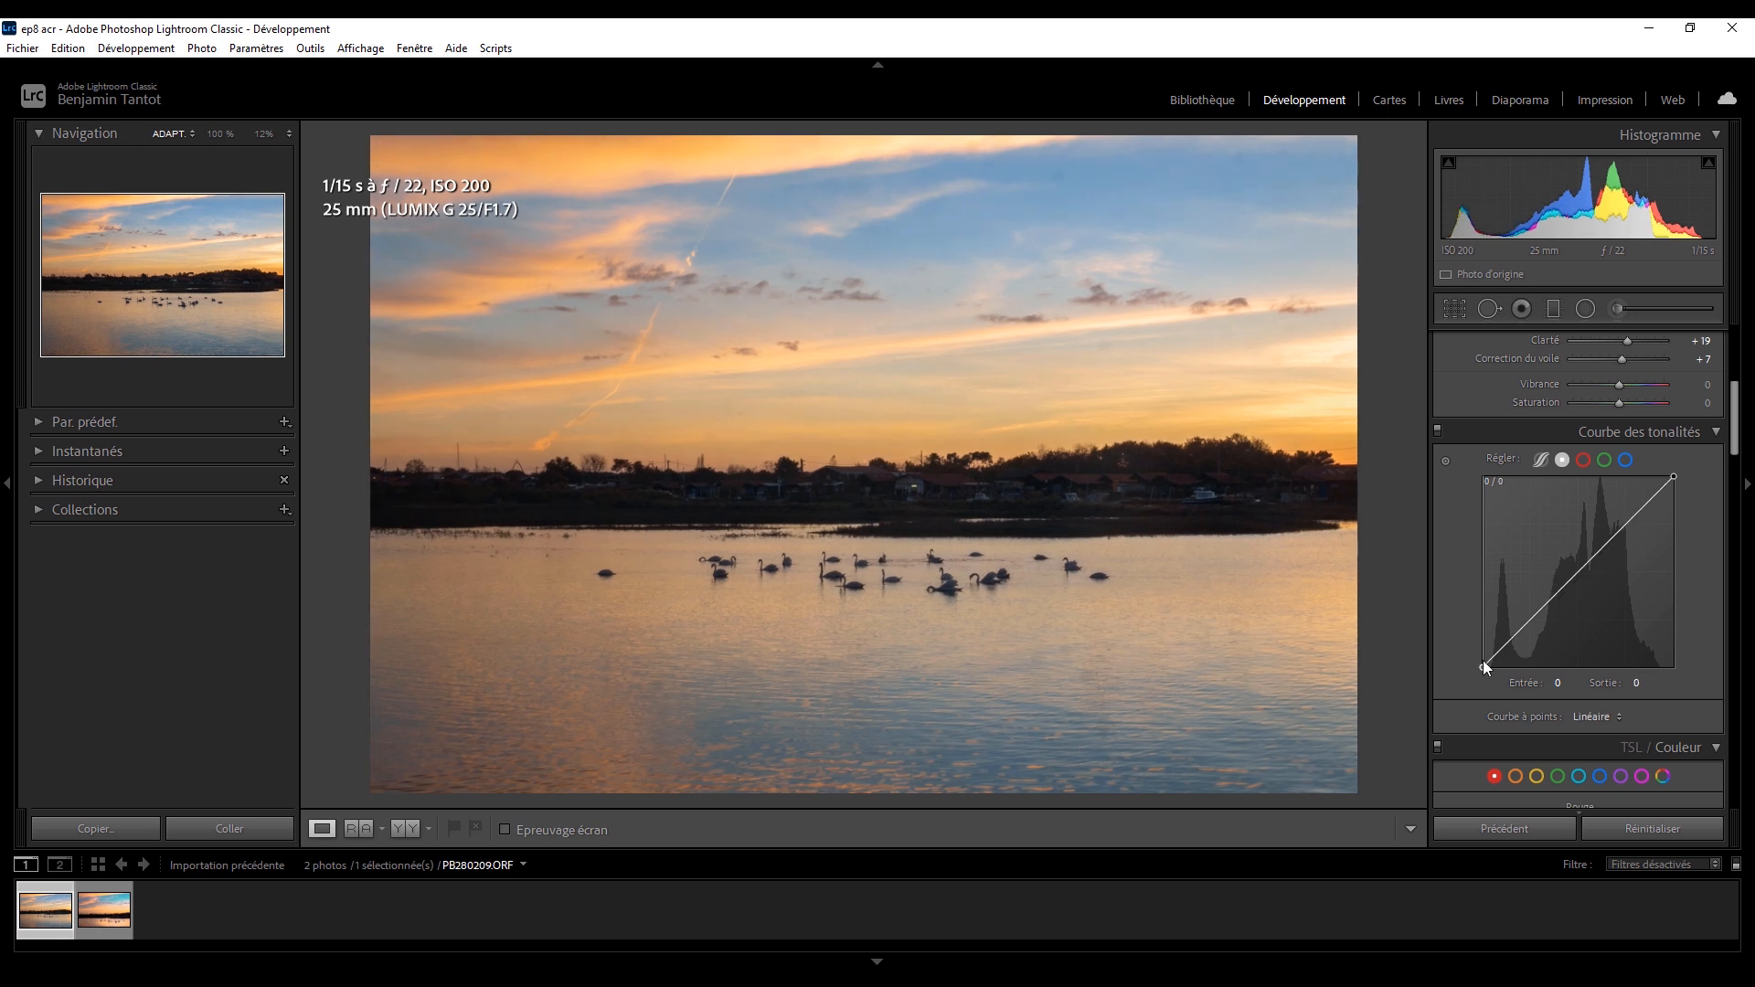
pyautogui.click(1628, 522)
pyautogui.click(1596, 553)
pyautogui.click(1563, 586)
pyautogui.click(1528, 621)
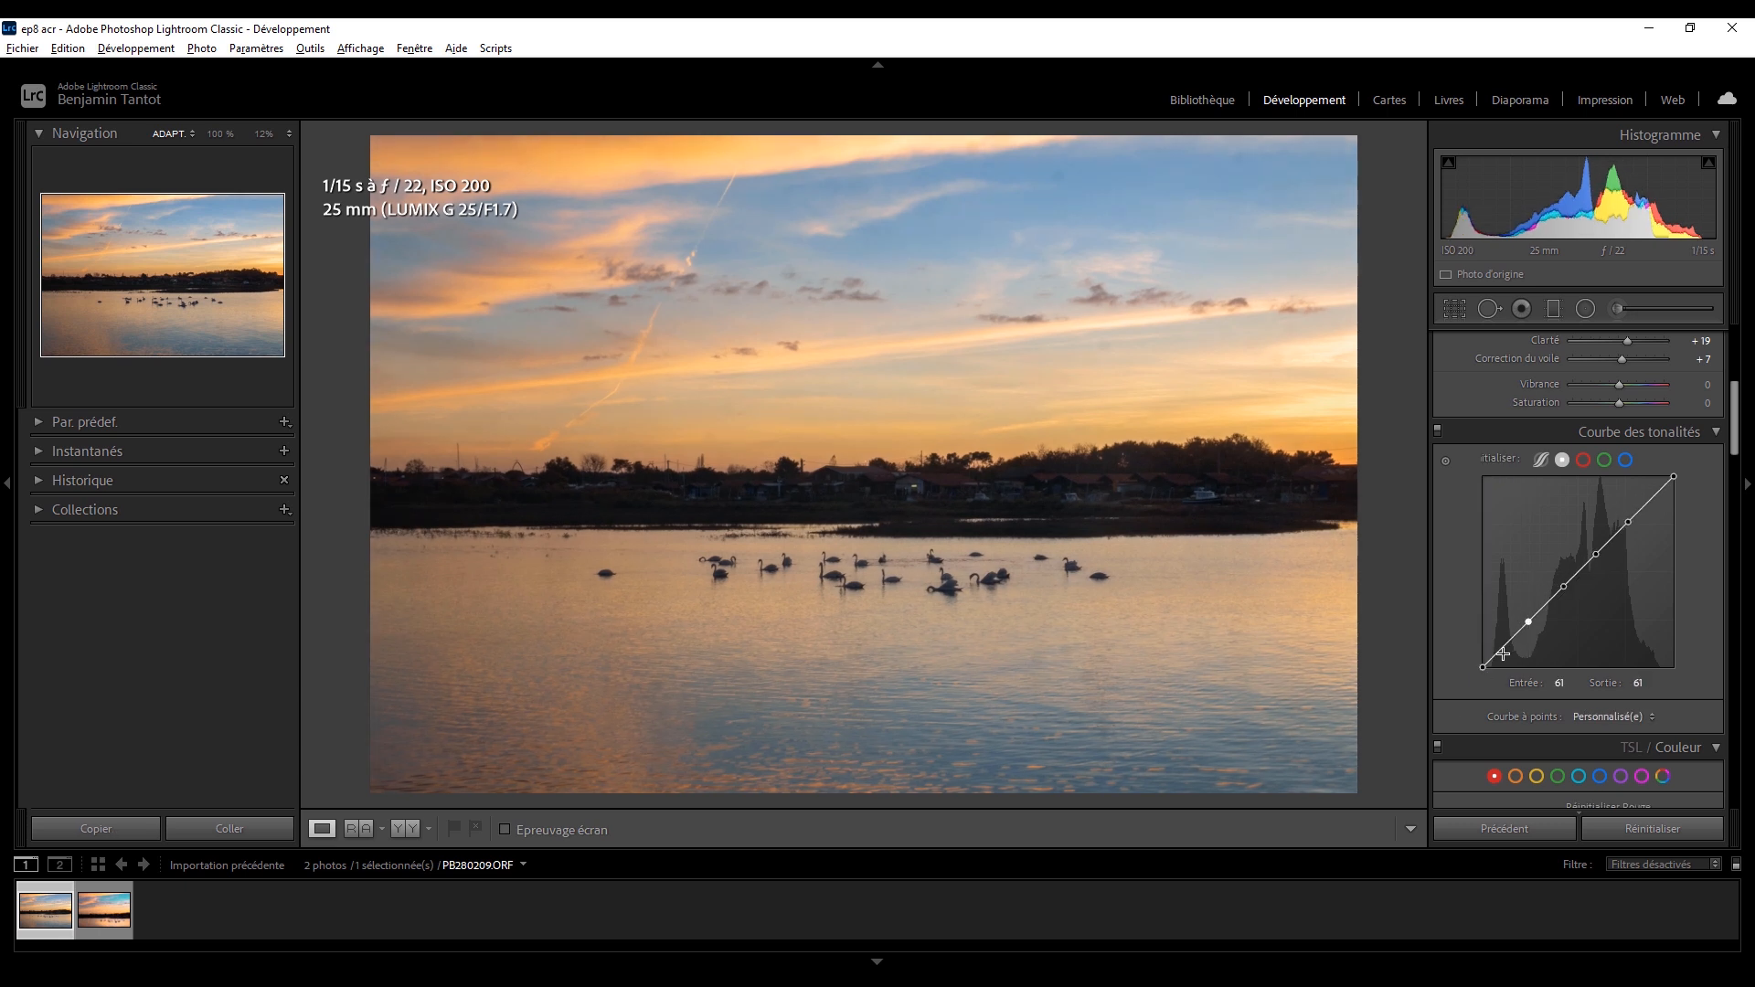
pyautogui.hotkey('ctrl', 'z')
pyautogui.click(1542, 607)
pyautogui.click(1519, 631)
# - Raise the curve's black point, lower its white point, set a shadow point to input 72 and output 73, and compare without the curve
pyautogui.moveTo(1482, 667); pyautogui.dragTo(1429, 654)
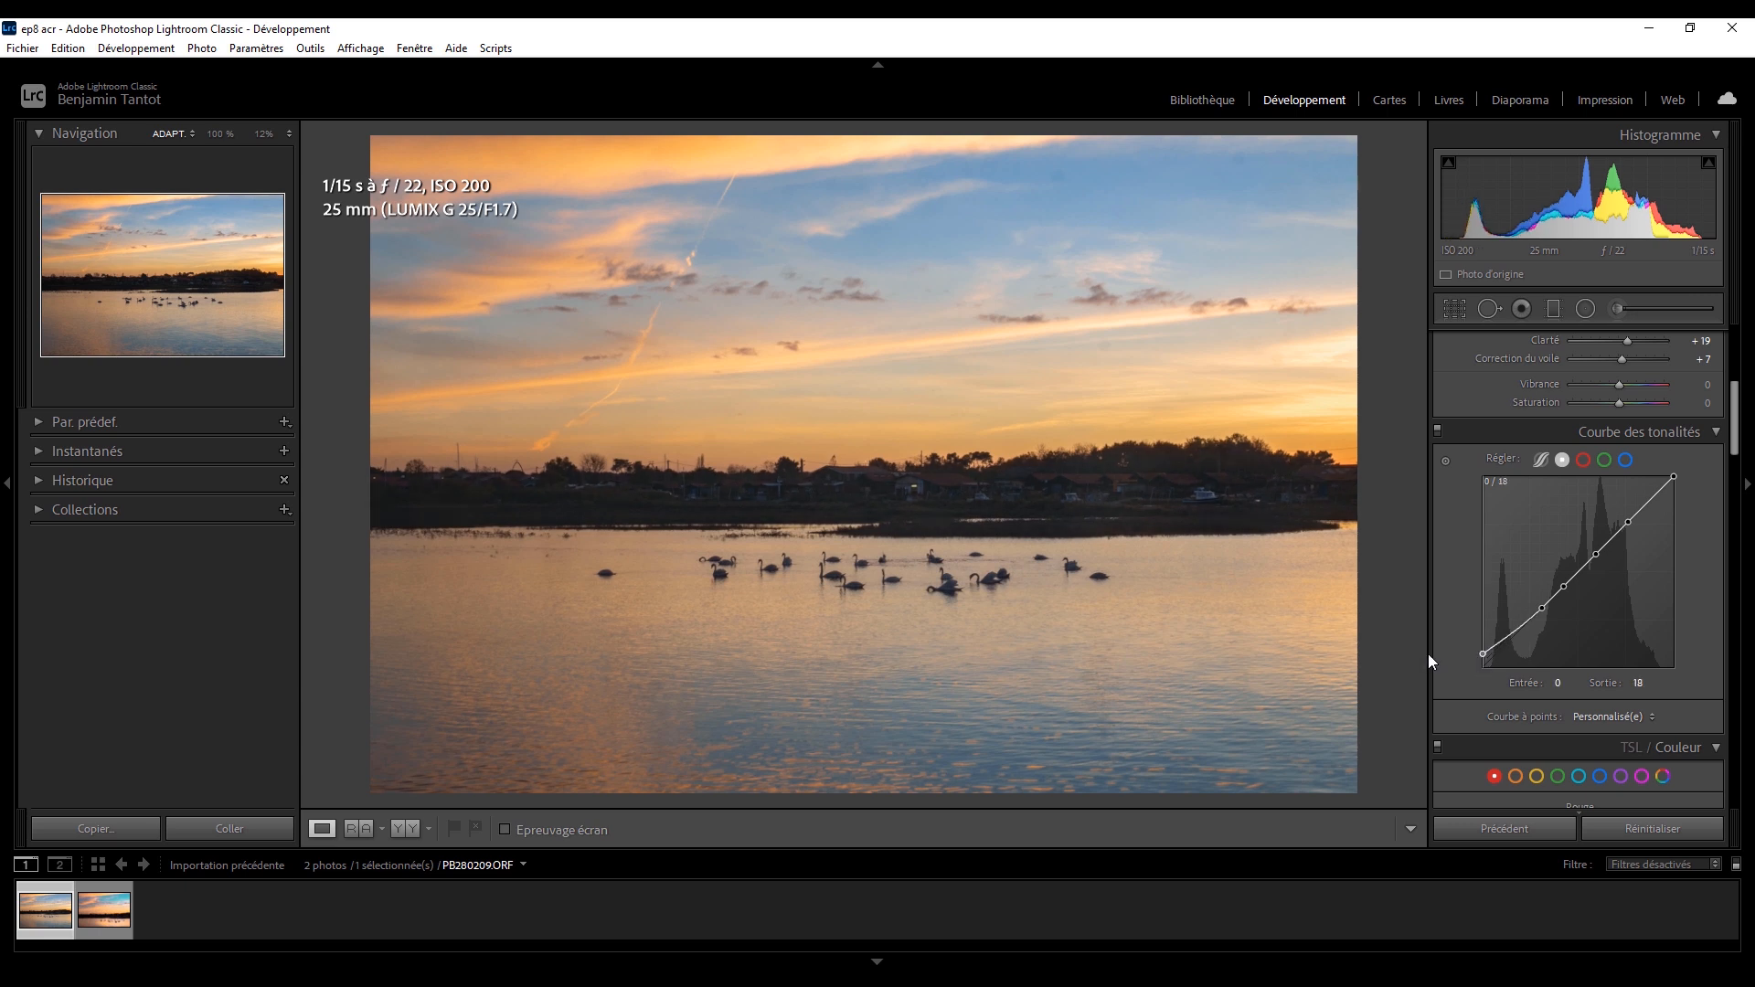
pyautogui.moveTo(1670, 480); pyautogui.dragTo(1680, 494)
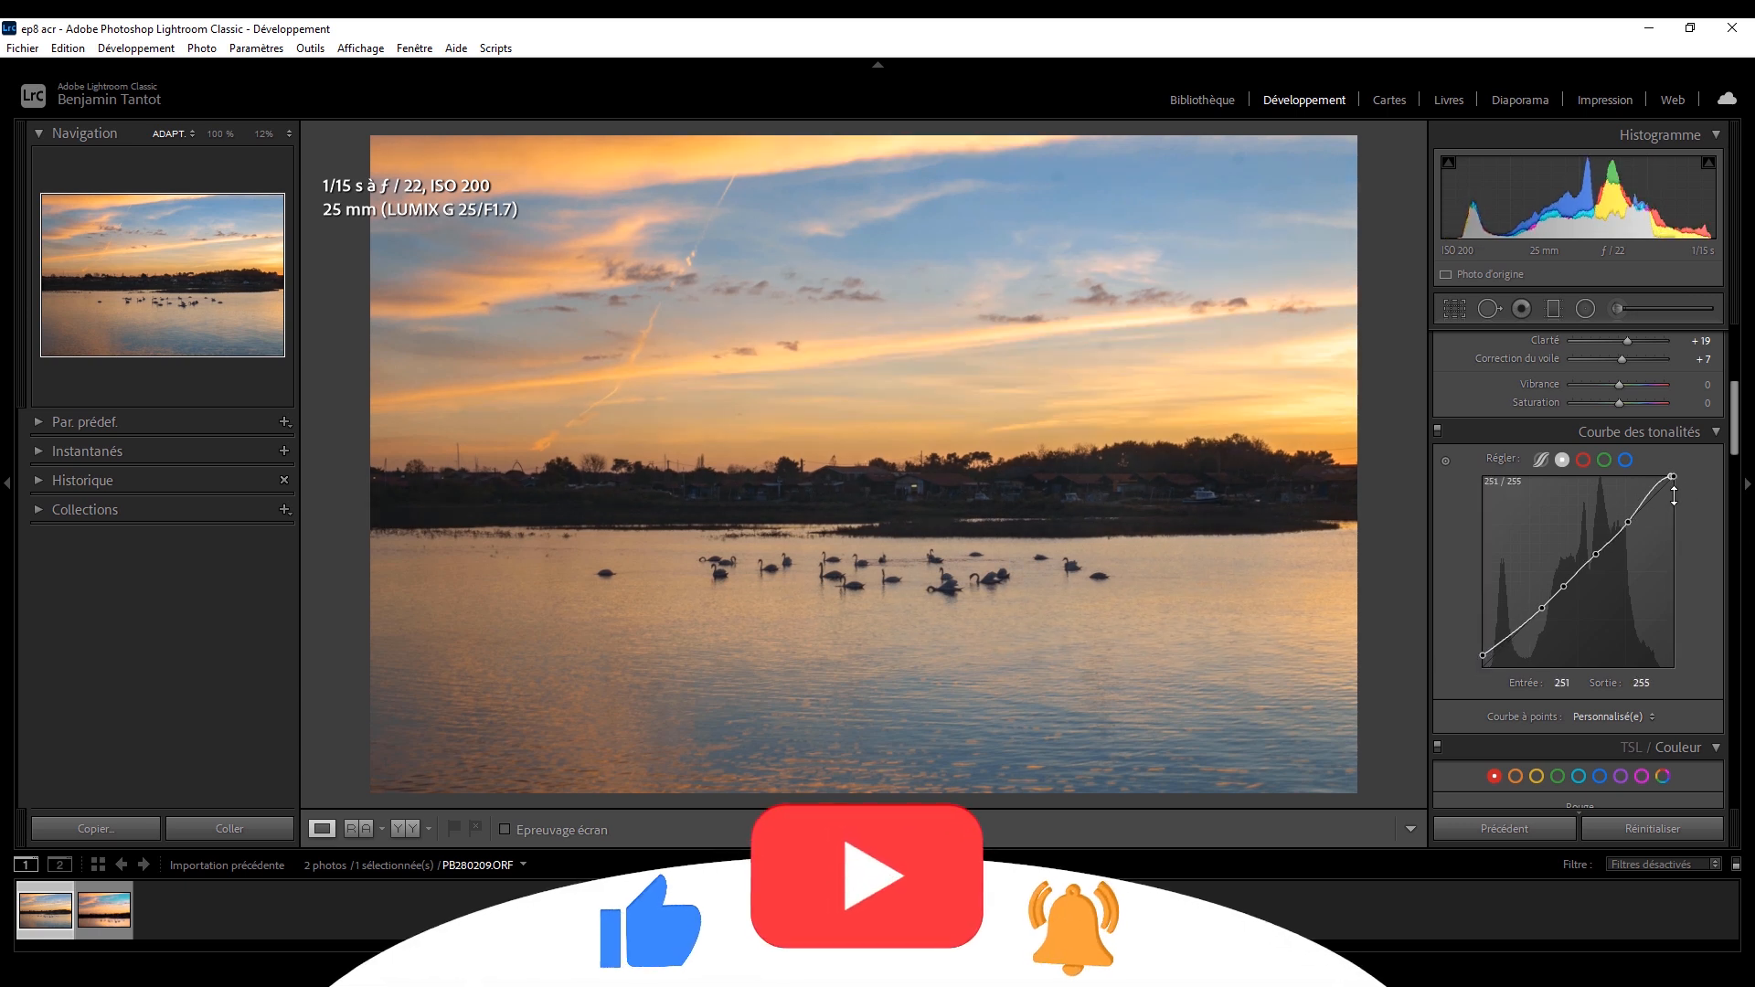
pyautogui.moveTo(1674, 477); pyautogui.dragTo(1695, 487)
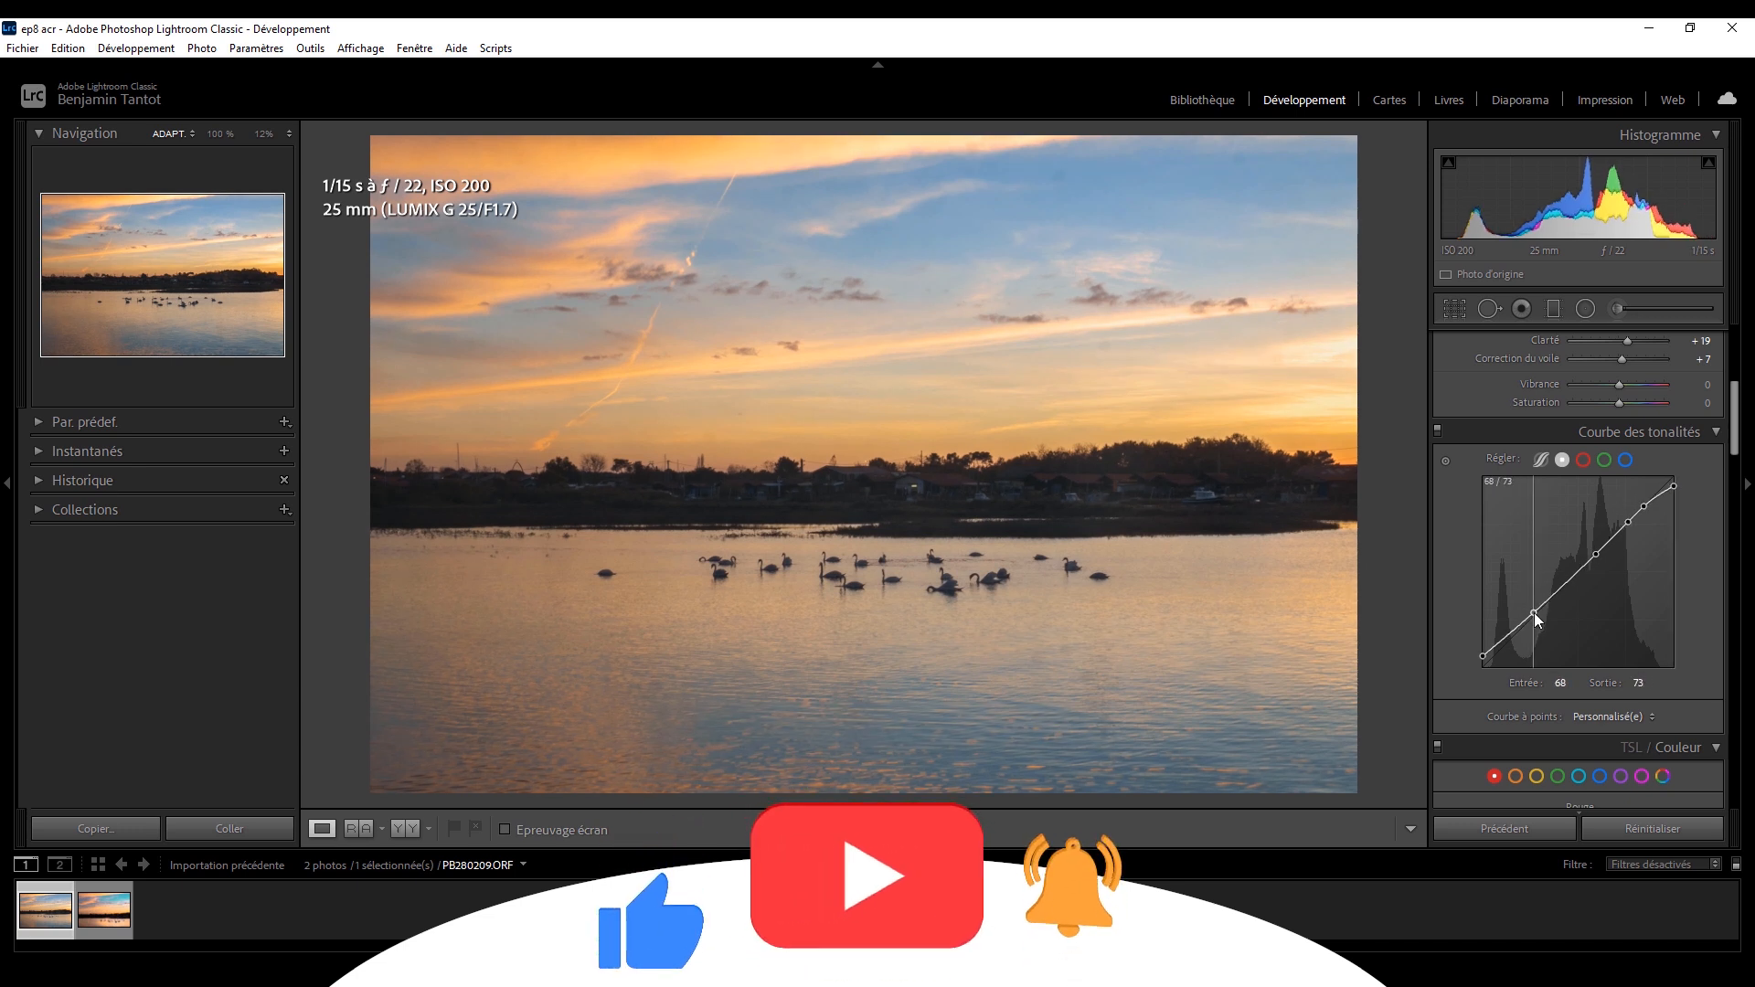
pyautogui.click(1533, 612)
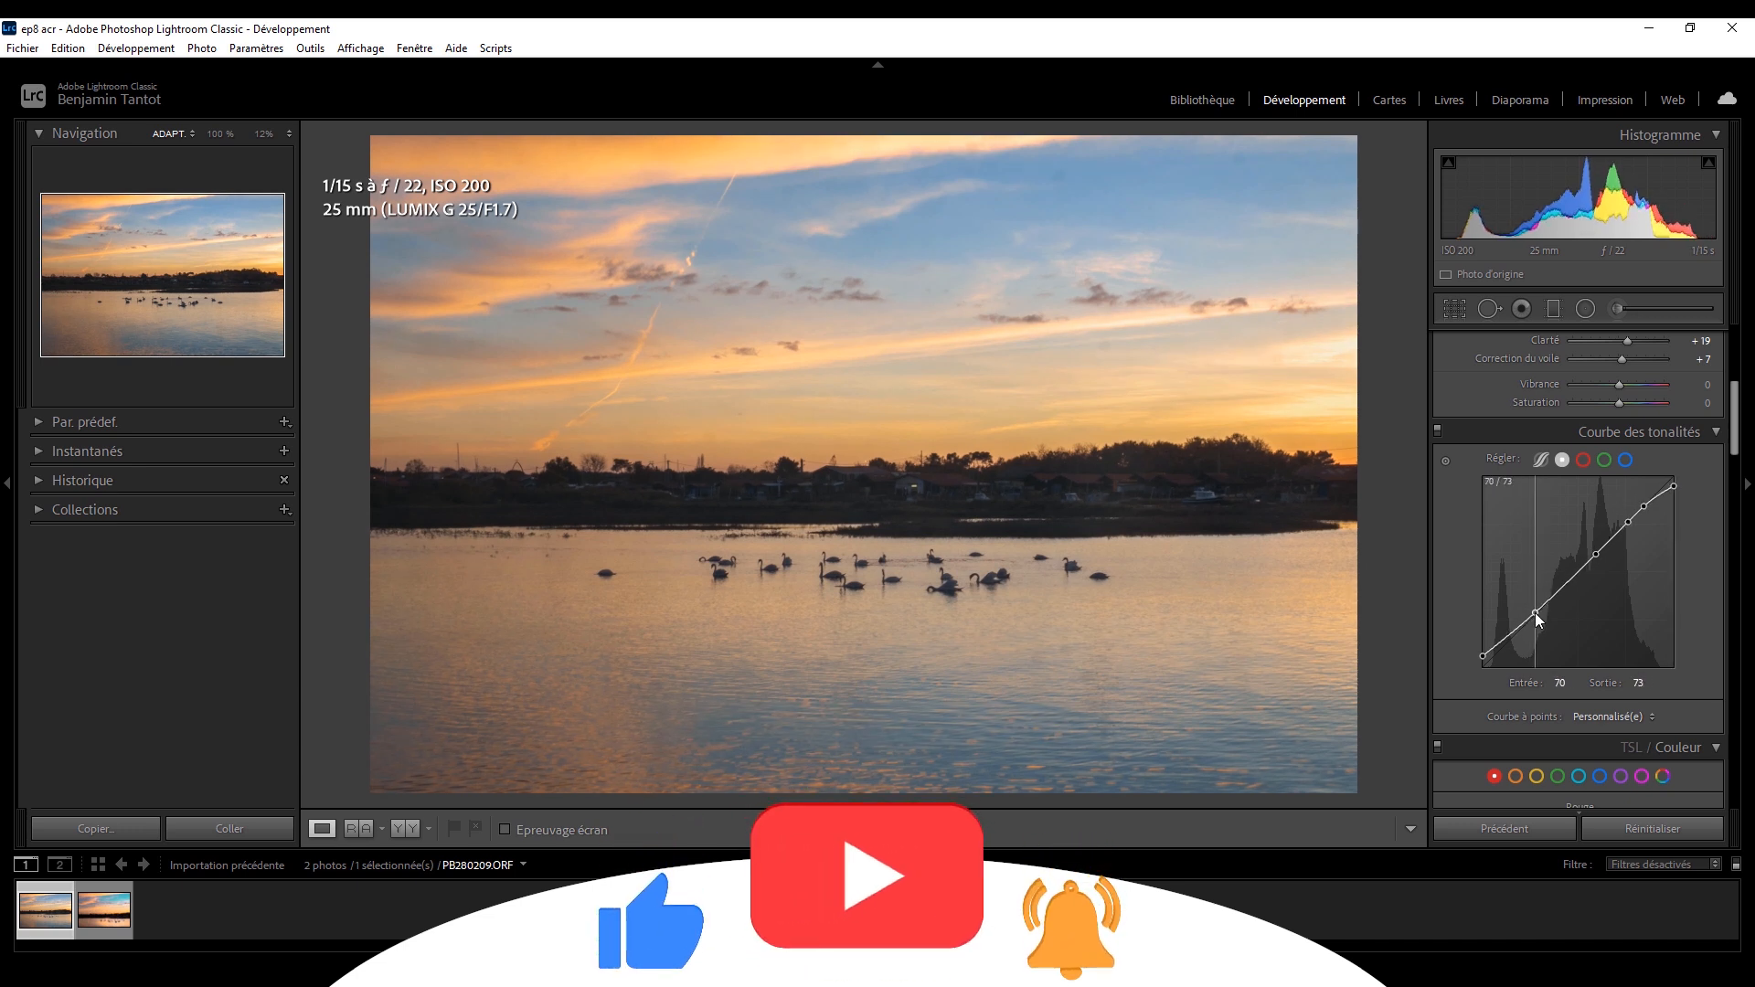
pyautogui.click(1439, 431)
pyautogui.click(1438, 431)
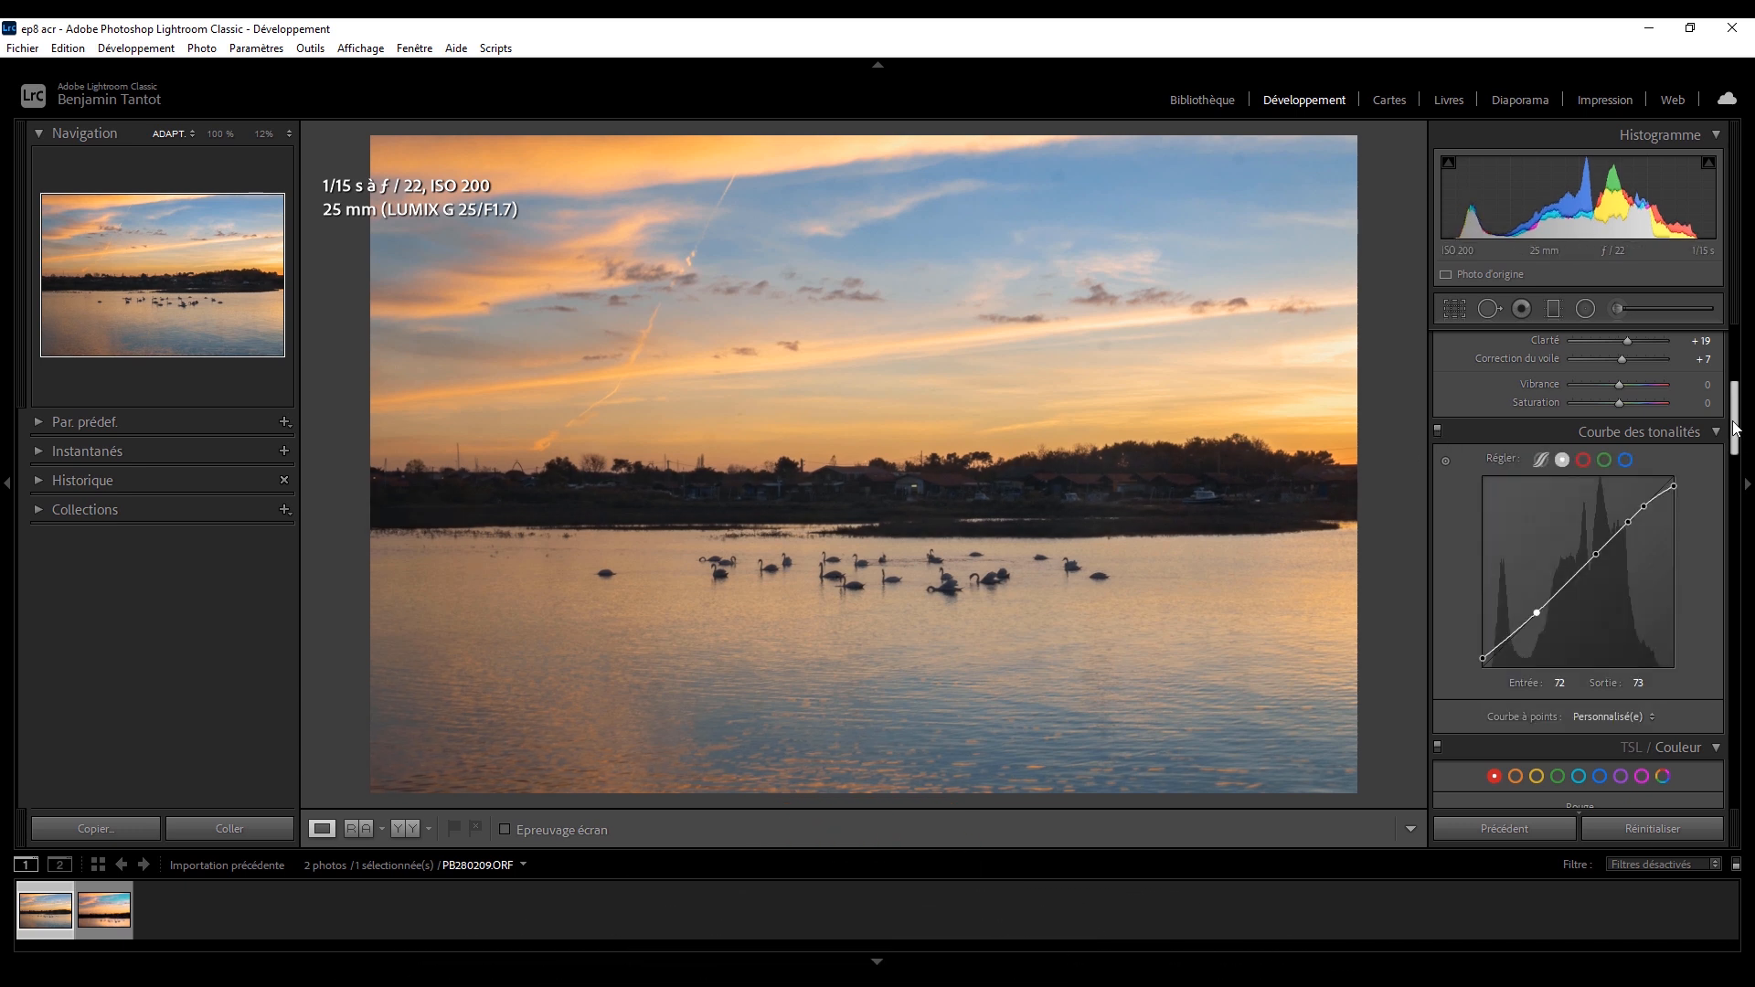
# - Test lower blue and green primary saturation in the calibration, undo those tests, and set the blue primary saturation to +56
pyautogui.moveTo(1733, 422); pyautogui.dragTo(1735, 804)
pyautogui.moveTo(1619, 656); pyautogui.dragTo(1597, 657)
pyautogui.hotkey('ctrl', 'z')
pyautogui.click(1607, 788)
pyautogui.hotkey('ctrl', 'z')
pyautogui.click(1587, 788)
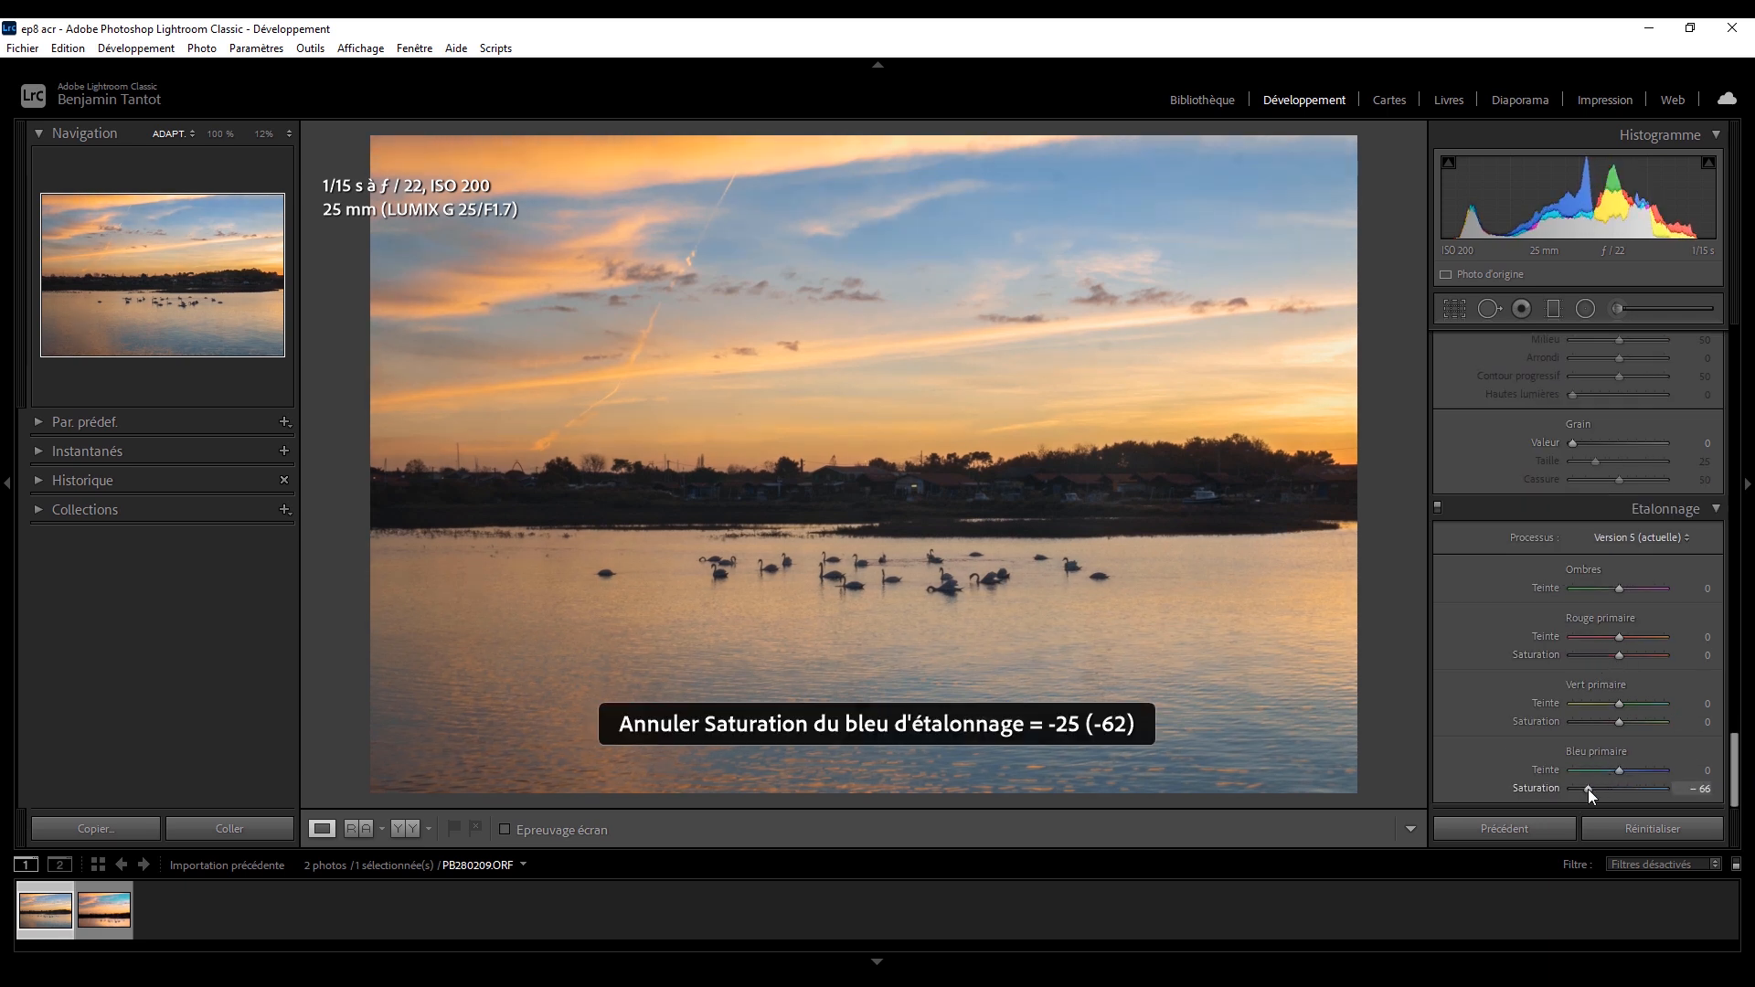
pyautogui.hotkey('ctrl', 'z')
pyautogui.click(1645, 788)
pyautogui.click(1599, 722)
pyautogui.hotkey('ctrl', 'z')
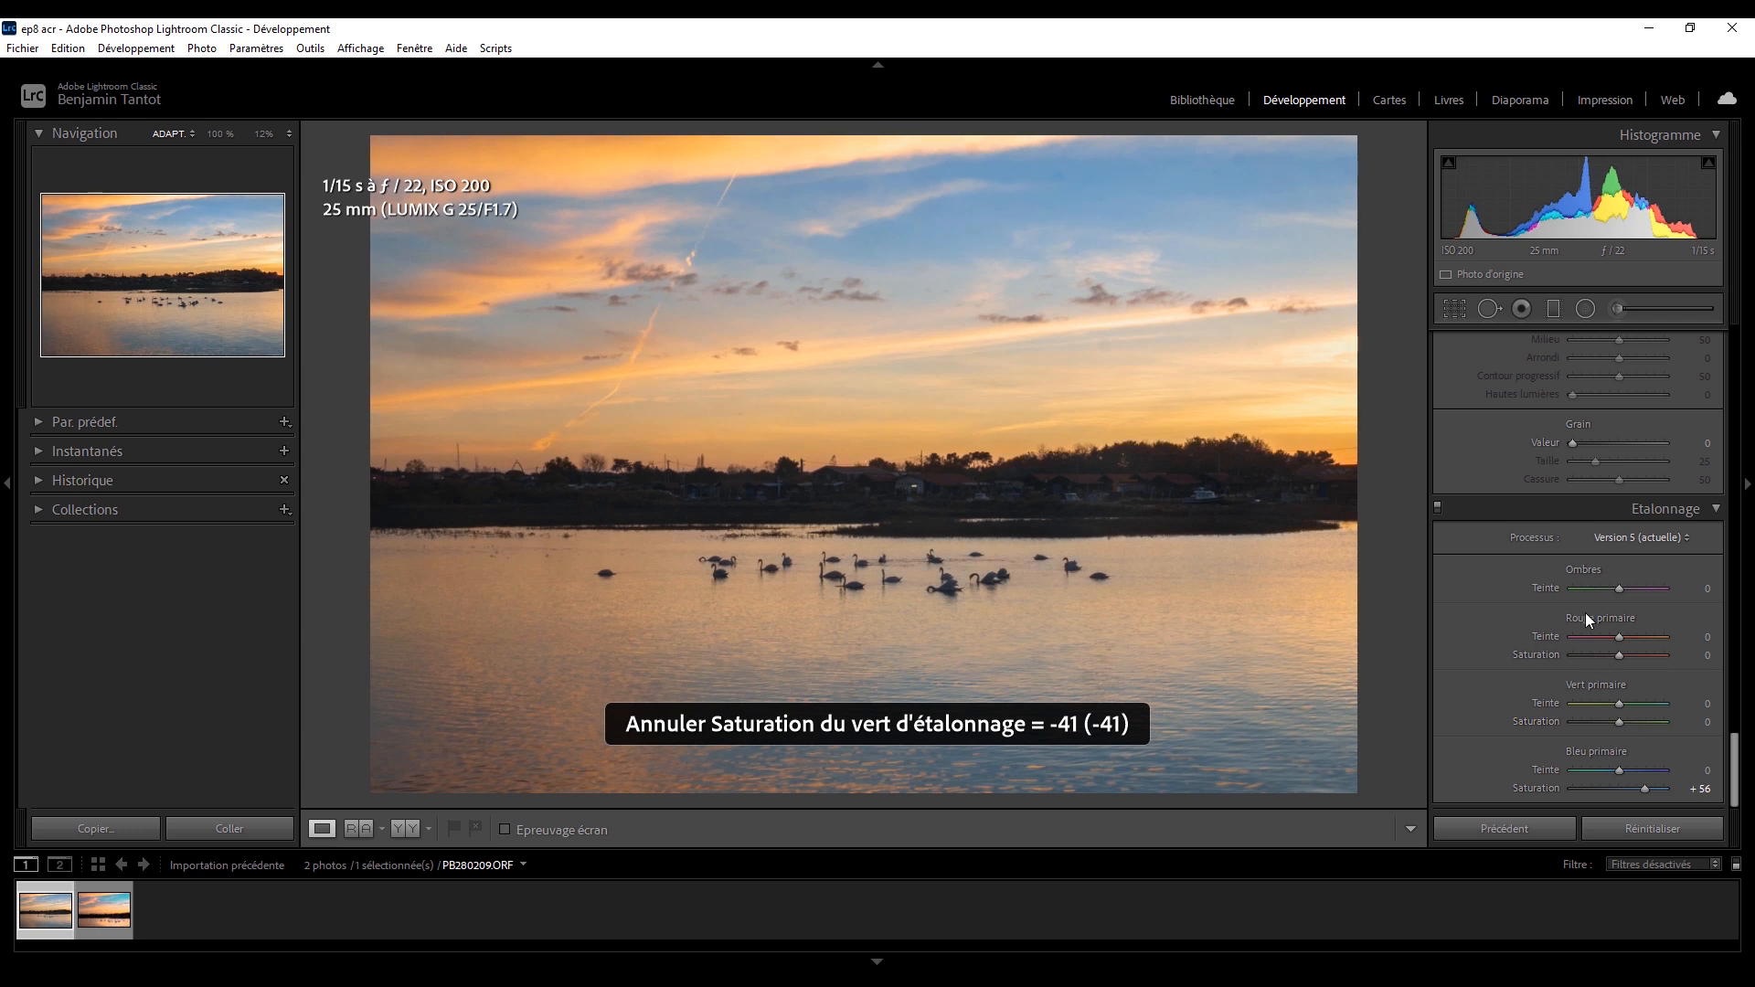
# - Slightly reduce the red and green primary saturation, and try a higher green primary hue before undoing it
pyautogui.click(1612, 655)
pyautogui.click(1614, 722)
pyautogui.click(1646, 704)
pyautogui.hotkey('ctrl', 'z')
# - Try an orange hue of +20, undo it, and set the red hue to +100
pyautogui.scroll(10, 1539, 537)
pyautogui.moveTo(1625, 540); pyautogui.dragTo(1626, 541)
pyautogui.hotkey('ctrl', 'z')
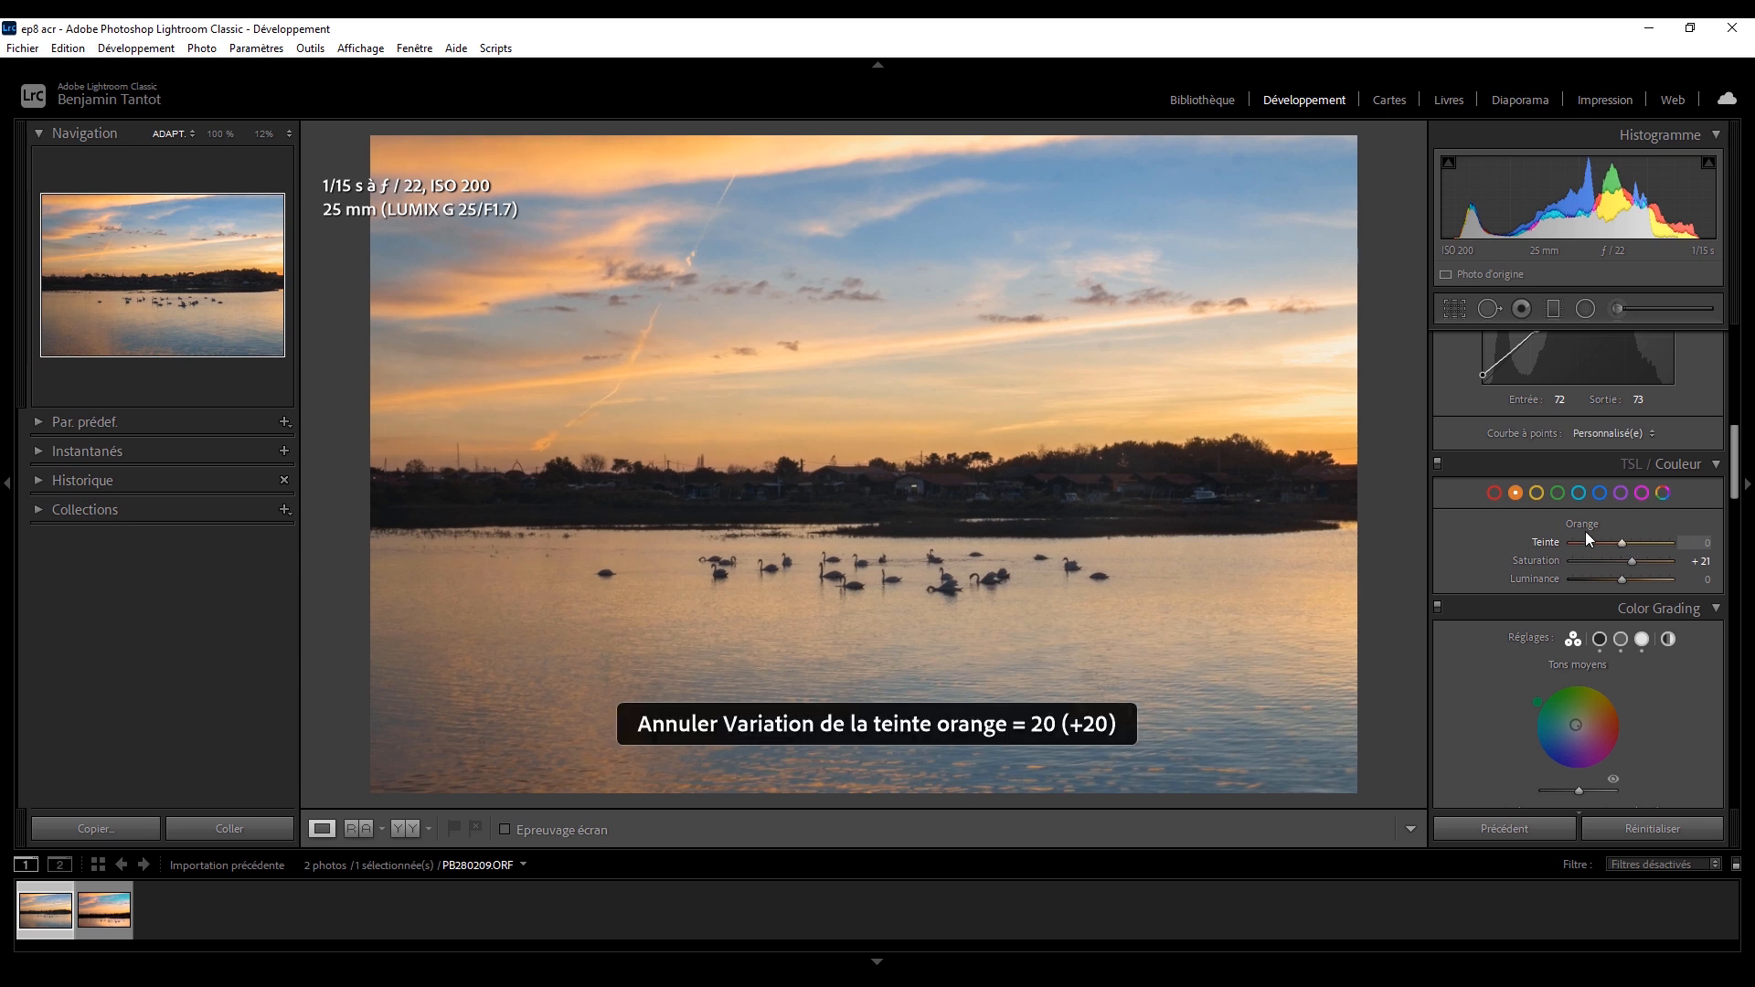
pyautogui.click(1499, 496)
pyautogui.moveTo(1622, 543); pyautogui.dragTo(1728, 546)
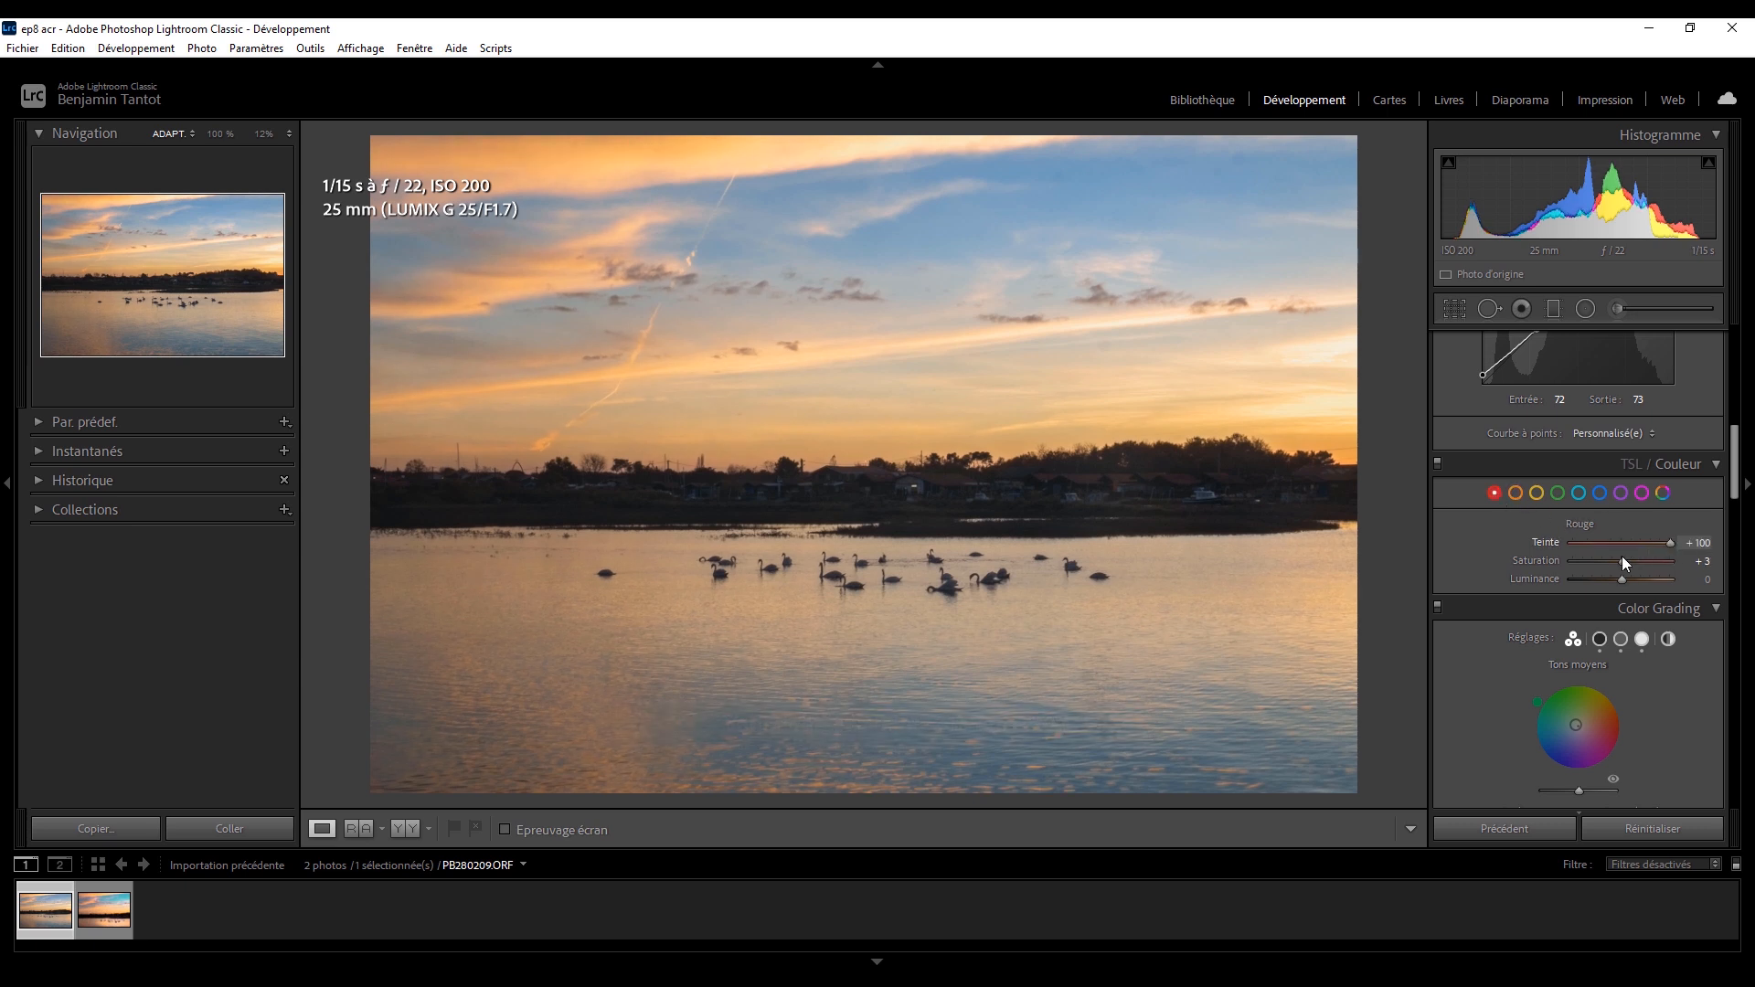
# - Set the basic Clarté to +35, Correction du voile to +9 and Vibrance to +17
pyautogui.scroll(8, 1627, 557)
pyautogui.moveTo(1630, 743); pyautogui.dragTo(1632, 701)
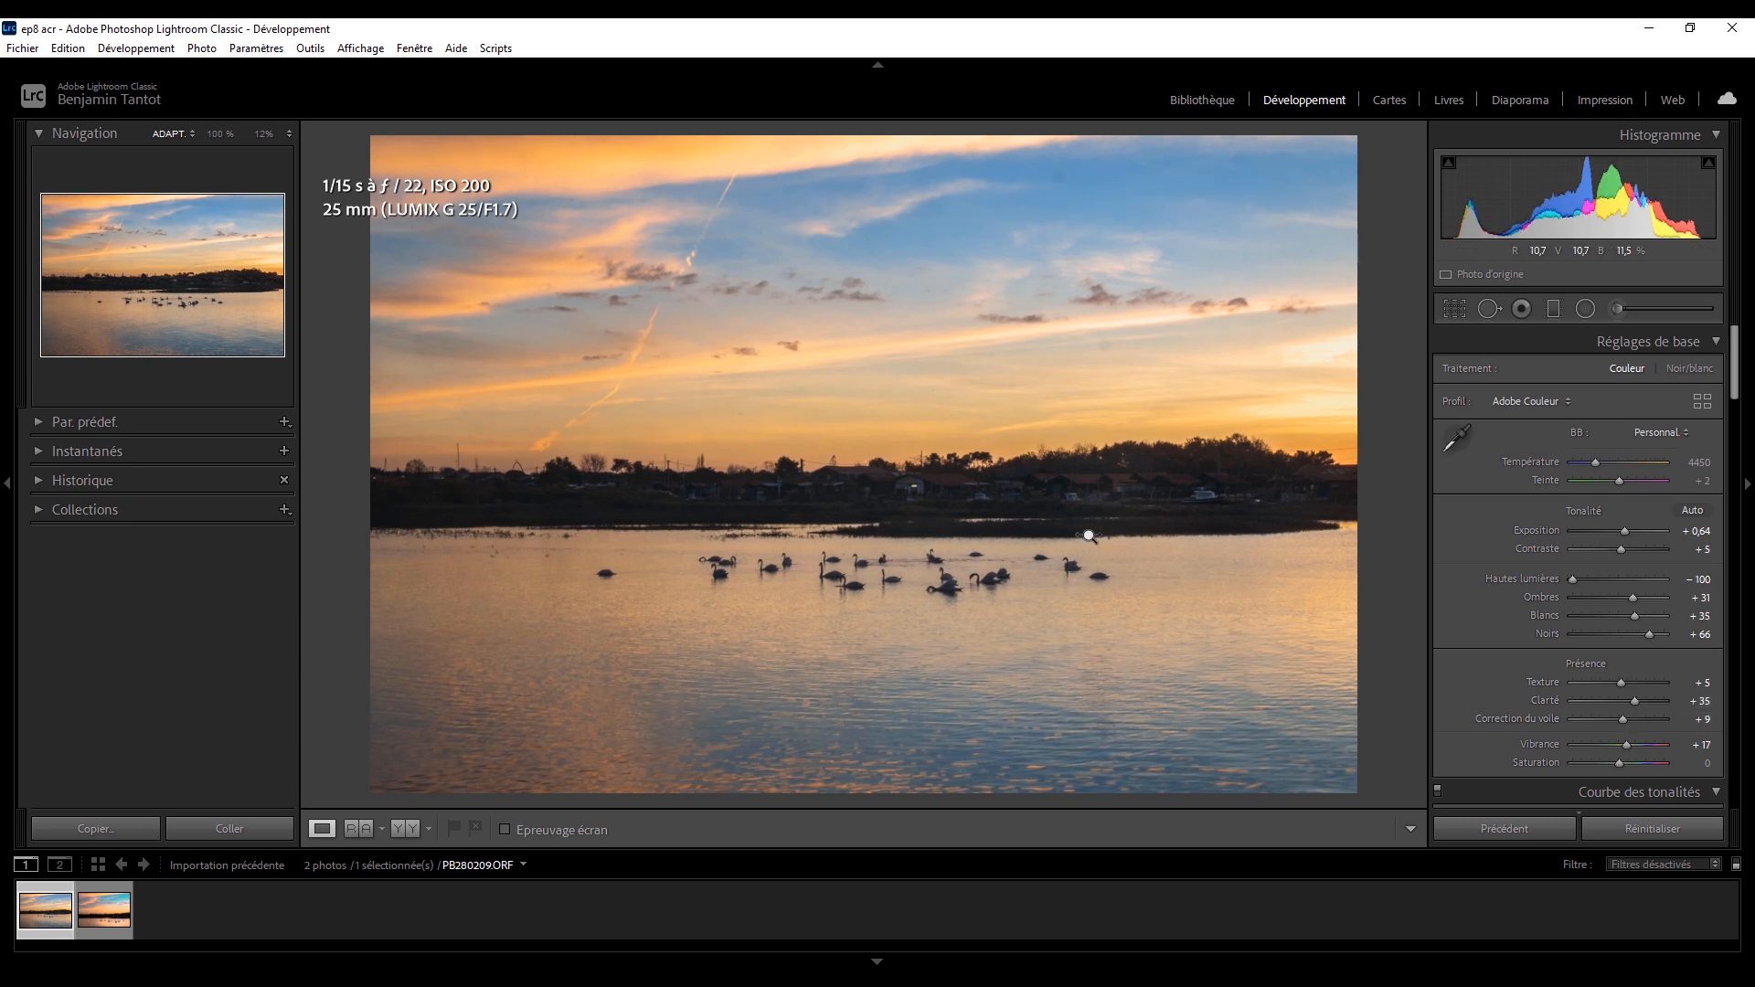
# - Compare the lake photo before and after the development settings several times
pyautogui.press('\\')
pyautogui.press('\\')
pyautogui.press('\\')
pyautogui.press('\\')
pyautogui.press('\\')
pyautogui.press('\\')
pyautogui.press('\\')
pyautogui.press('\\')
pyautogui.press('\\')
pyautogui.press('\\')
# - Add a radial filter over the photo's lower-left corner, reset its exposure and texture, and lower its clarity
pyautogui.click(1587, 309)
pyautogui.moveTo(401, 776); pyautogui.dragTo(709, 941)
pyautogui.doubleClick(1517, 443)
pyautogui.doubleClick(1524, 567)
pyautogui.moveTo(1610, 588)
pyautogui.mouseDown()
pyautogui.moveTo(1589, 590)
pyautogui.moveTo(1599, 600)
pyautogui.mouseUp()
# - Duplicate the radial mask and reposition the copy along the photo's left side
pyautogui.rightClick(586, 727)
pyautogui.click(638, 738)
pyautogui.moveTo(413, 687); pyautogui.dragTo(357, 182)
pyautogui.rightClick(1328, 744)
pyautogui.click(1369, 755)
pyautogui.rightClick(689, 752)
pyautogui.click(744, 766)
pyautogui.moveTo(335, 489); pyautogui.dragTo(345, 589)
# - Lower the clarity and shadows of the left mask slightly, and reset the blacks of the lower-left mask
pyautogui.moveTo(1604, 585); pyautogui.dragTo(1600, 585)
pyautogui.moveTo(1609, 499); pyautogui.dragTo(1605, 545)
pyautogui.click(414, 787)
pyautogui.doubleClick(1606, 545)
# - Add a radial mask over the right side of the sunset sky, reset its exposure and texture, and set Correction du voile to -20
pyautogui.moveTo(1293, 370)
pyautogui.mouseDown()
pyautogui.moveTo(1708, 574)
pyautogui.moveTo(1751, 652)
pyautogui.mouseUp()
pyautogui.moveTo(1238, 671); pyautogui.dragTo(1359, 640)
pyautogui.moveTo(1293, 371); pyautogui.dragTo(1283, 311)
pyautogui.doubleClick(1517, 443)
pyautogui.doubleClick(1523, 565)
pyautogui.moveTo(1608, 604); pyautogui.dragTo(1598, 612)
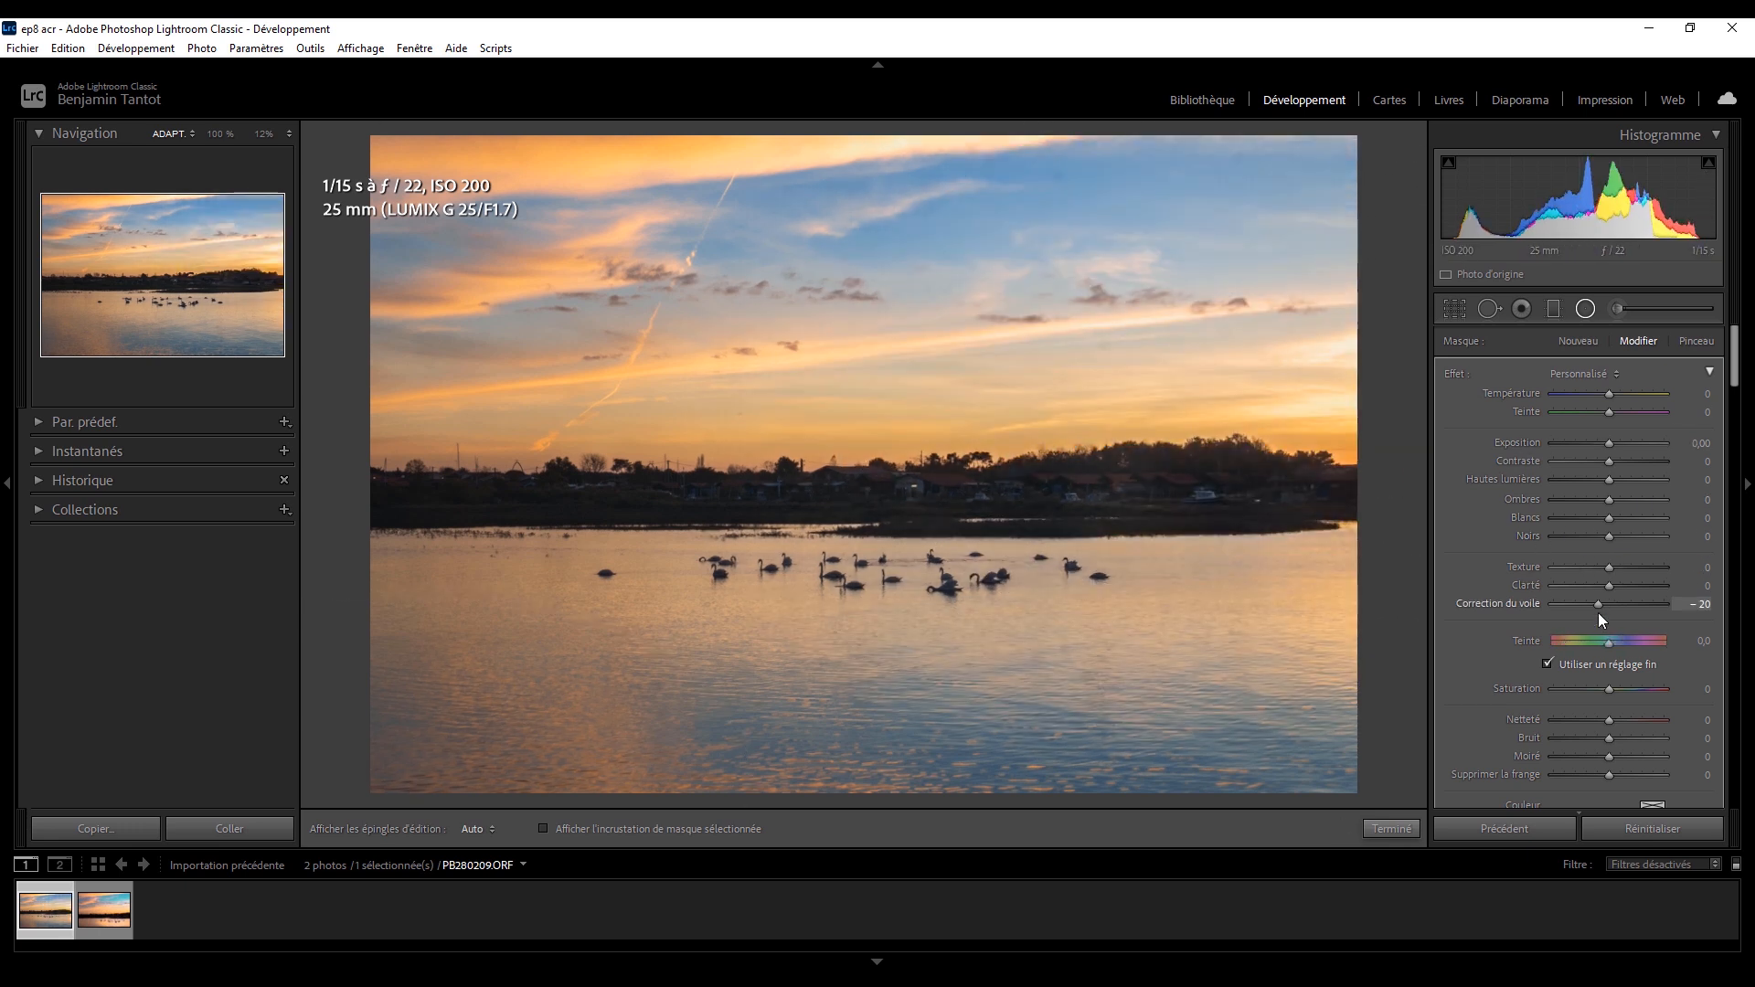
# - Warm the right-hand sky mask slightly, fine-tune its highlights, shadows and dehaze, and reposition it
pyautogui.moveTo(1615, 394)
pyautogui.mouseDown()
pyautogui.moveTo(1634, 393)
pyautogui.moveTo(1620, 399)
pyautogui.mouseUp()
pyautogui.moveTo(1606, 481); pyautogui.dragTo(1612, 441)
pyautogui.moveTo(1607, 501); pyautogui.dragTo(1606, 570)
pyautogui.moveTo(1293, 393); pyautogui.dragTo(1198, 408)
pyautogui.moveTo(1602, 605)
pyautogui.mouseDown()
pyautogui.moveTo(1576, 603)
pyautogui.moveTo(1603, 607)
pyautogui.mouseUp()
# - Compare the photo without the radial filters, reposition the right-hand sky mask and adjust its temperature
pyautogui.moveTo(1734, 346)
pyautogui.mouseDown()
pyautogui.moveTo(1745, 391)
pyautogui.moveTo(1736, 355)
pyautogui.mouseUp()
pyautogui.click(1447, 632)
pyautogui.click(1446, 631)
pyautogui.moveTo(1322, 429); pyautogui.dragTo(1349, 354)
pyautogui.moveTo(1609, 393)
pyautogui.mouseDown()
pyautogui.moveTo(1647, 413)
pyautogui.moveTo(1608, 413)
pyautogui.mouseUp()
# - Add a large radial mask over the photo's left side, reset its exposure and texture, and set its saturation to -28
pyautogui.moveTo(384, 473)
pyautogui.mouseDown()
pyautogui.moveTo(826, 879)
pyautogui.moveTo(987, 951)
pyautogui.mouseUp()
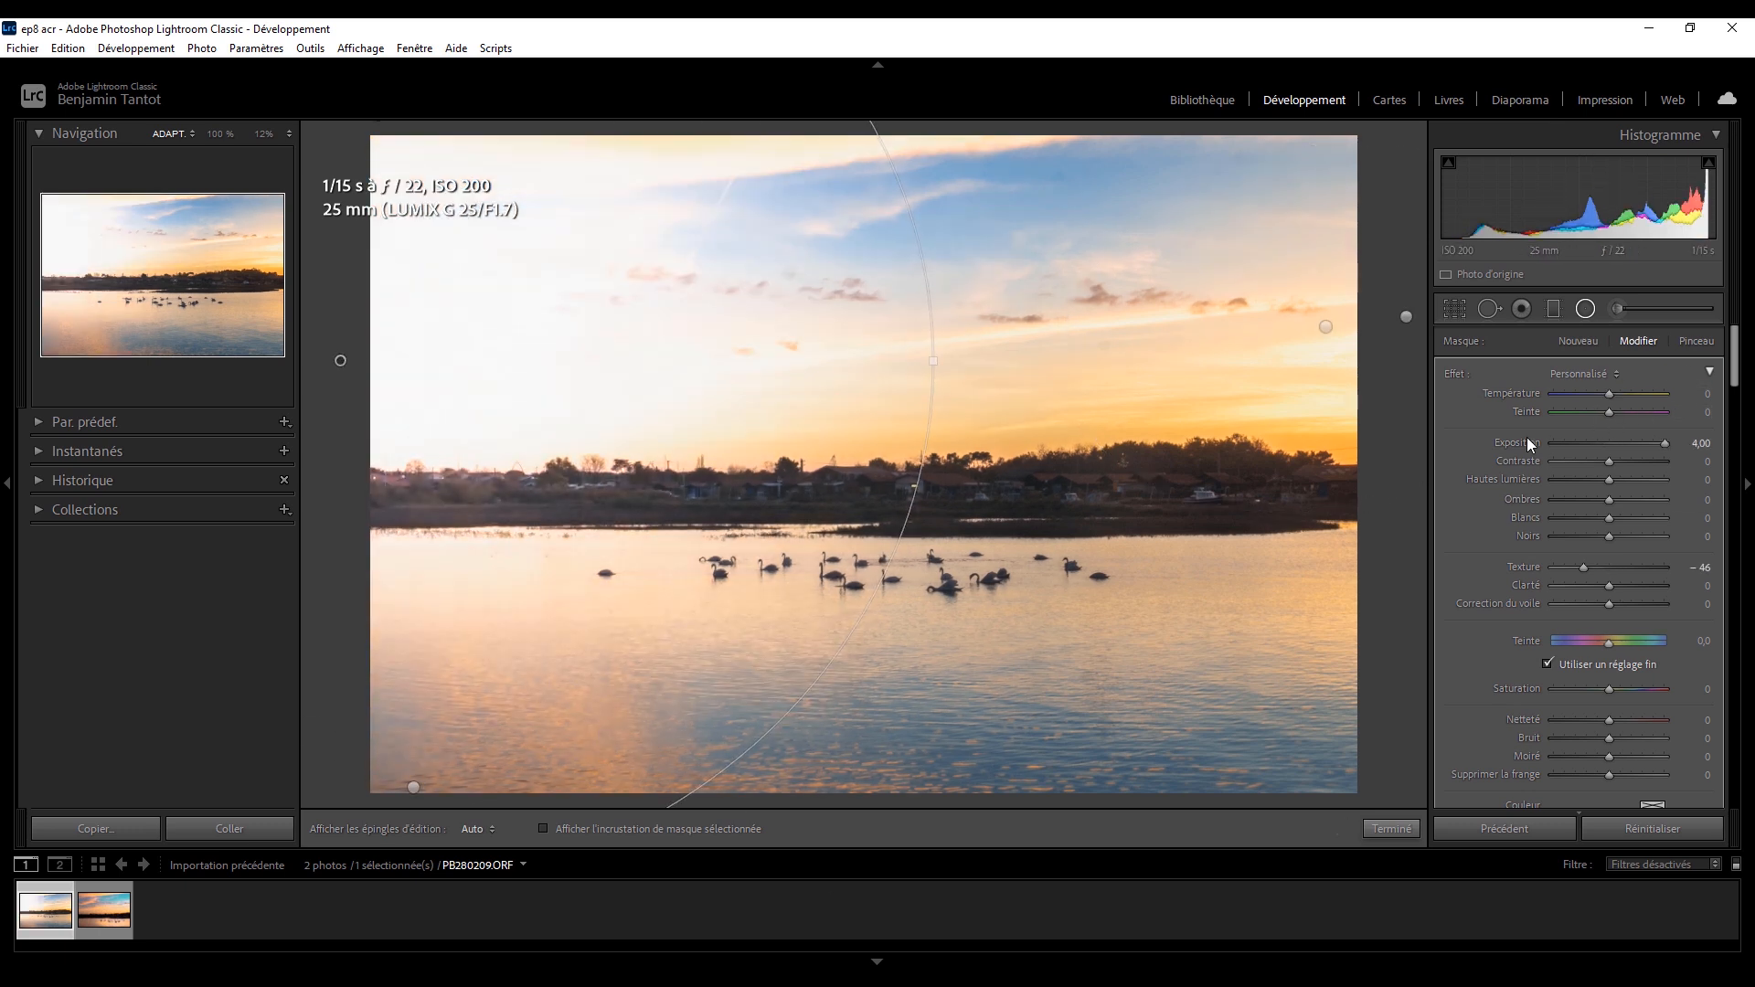
pyautogui.doubleClick(1527, 439)
pyautogui.doubleClick(1534, 568)
pyautogui.moveTo(1609, 691); pyautogui.dragTo(1598, 693)
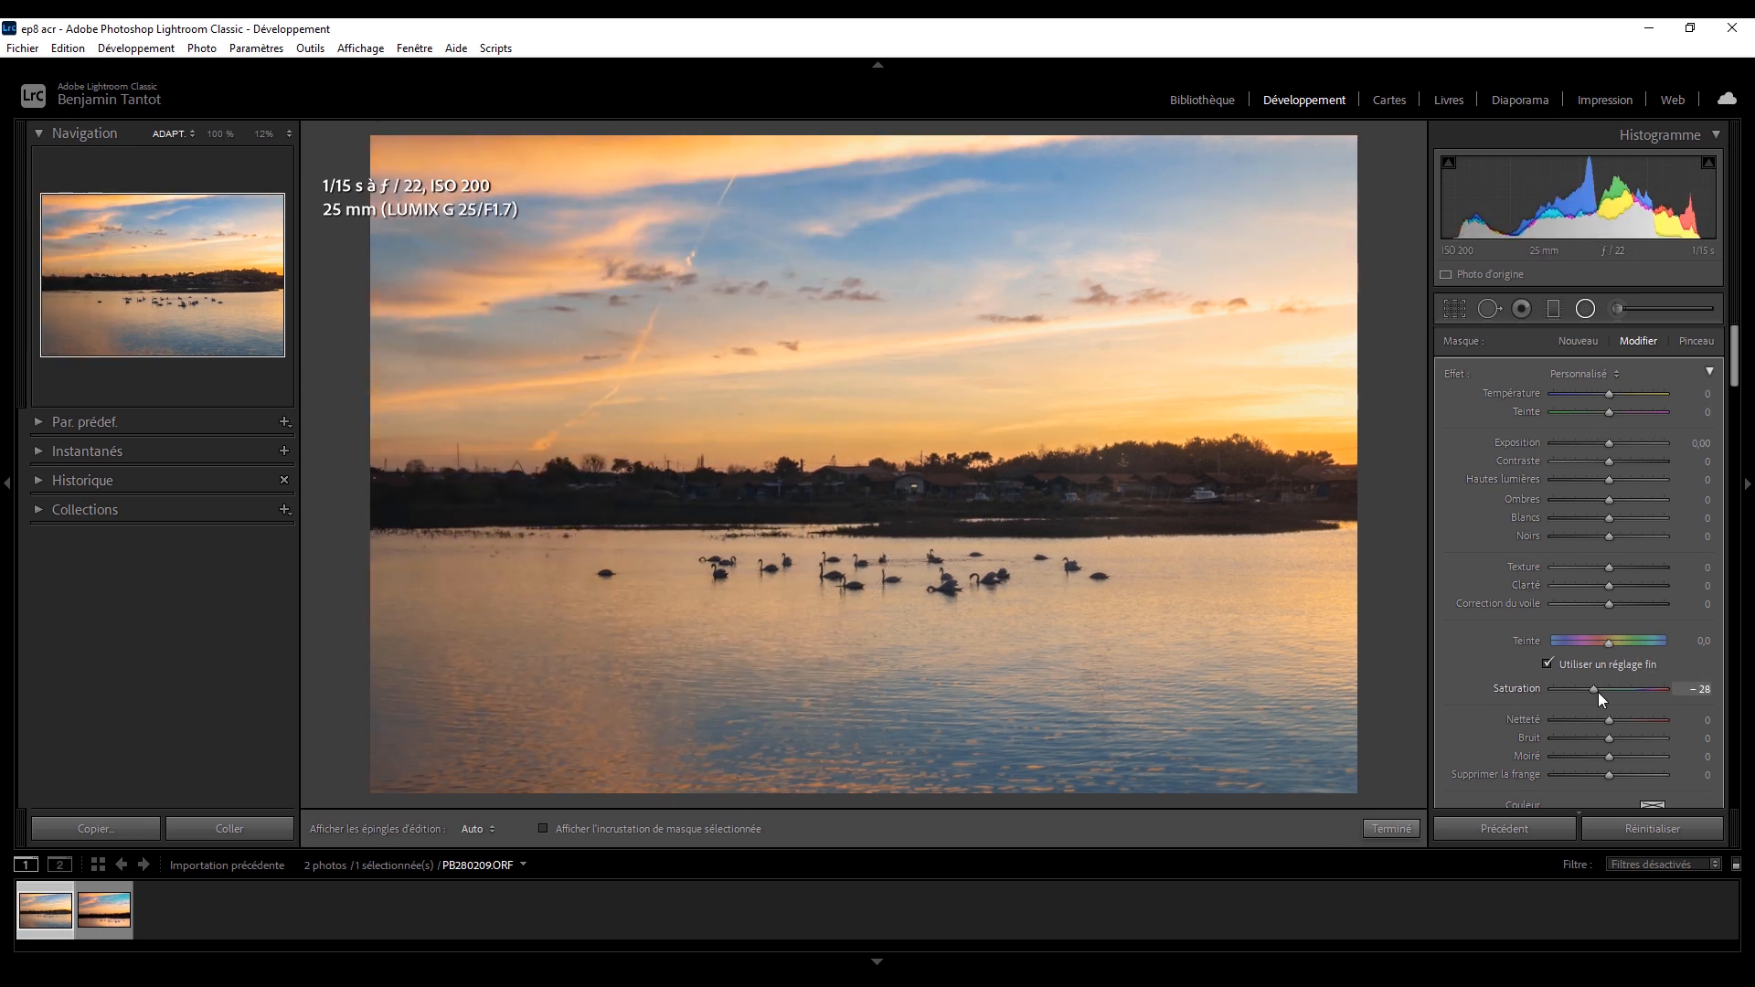
# - Set the left mask's temperature to -25 and its saturation to -39, and slightly ease the desaturation
pyautogui.moveTo(1609, 394)
pyautogui.mouseDown()
pyautogui.moveTo(1587, 392)
pyautogui.moveTo(1602, 396)
pyautogui.moveTo(1589, 413)
pyautogui.moveTo(1628, 414)
pyautogui.moveTo(1595, 422)
pyautogui.mouseUp()
pyautogui.moveTo(1595, 697); pyautogui.dragTo(1586, 687)
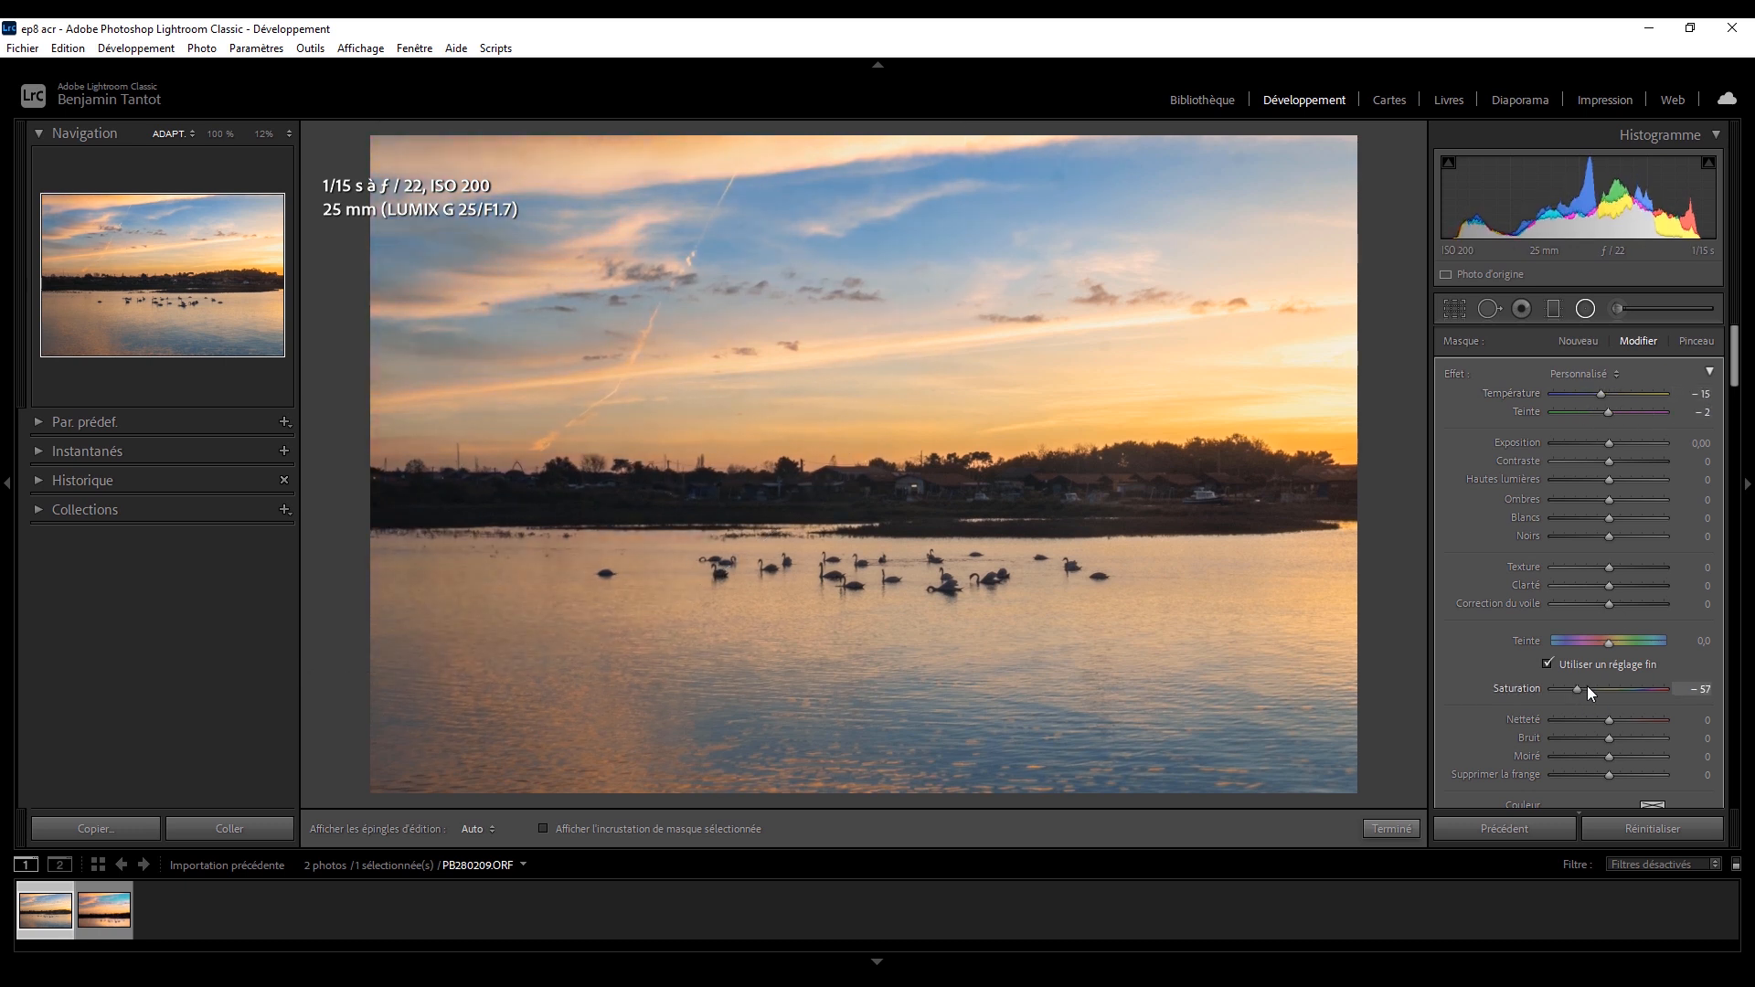
pyautogui.moveTo(1601, 394); pyautogui.dragTo(1592, 393)
pyautogui.moveTo(1577, 687); pyautogui.dragTo(1579, 688)
pyautogui.hotkey('ctrl', 'z')
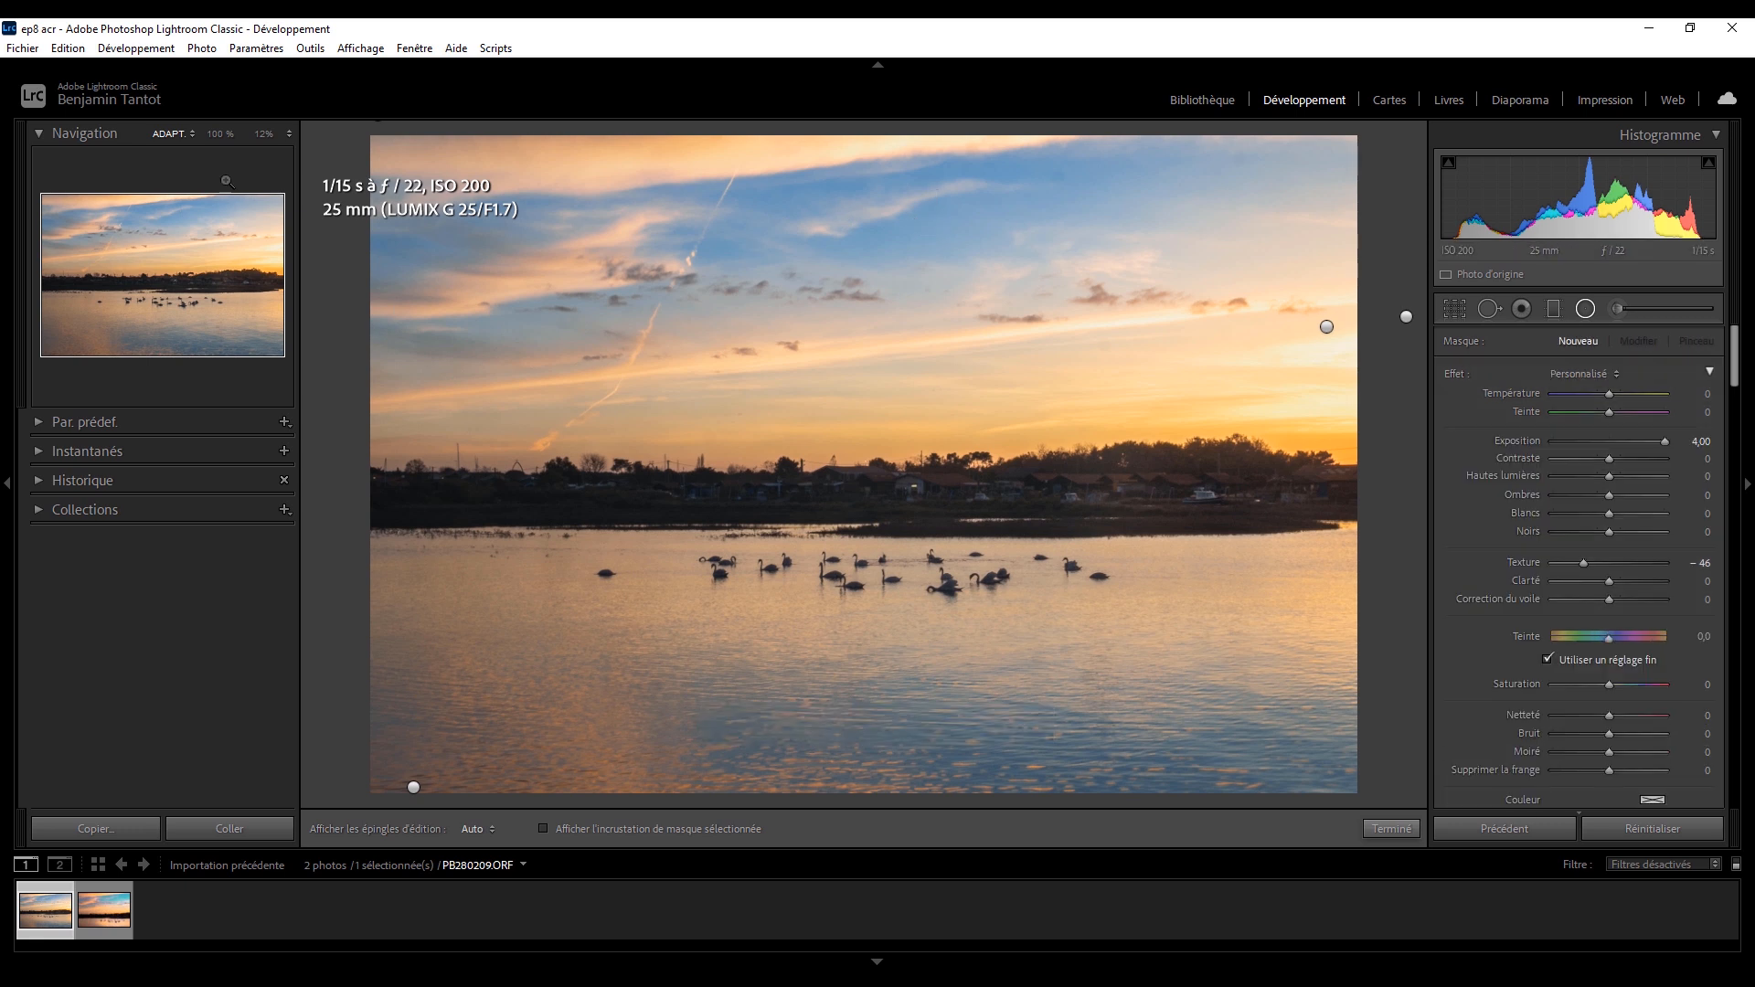
pyautogui.click(265, 134)
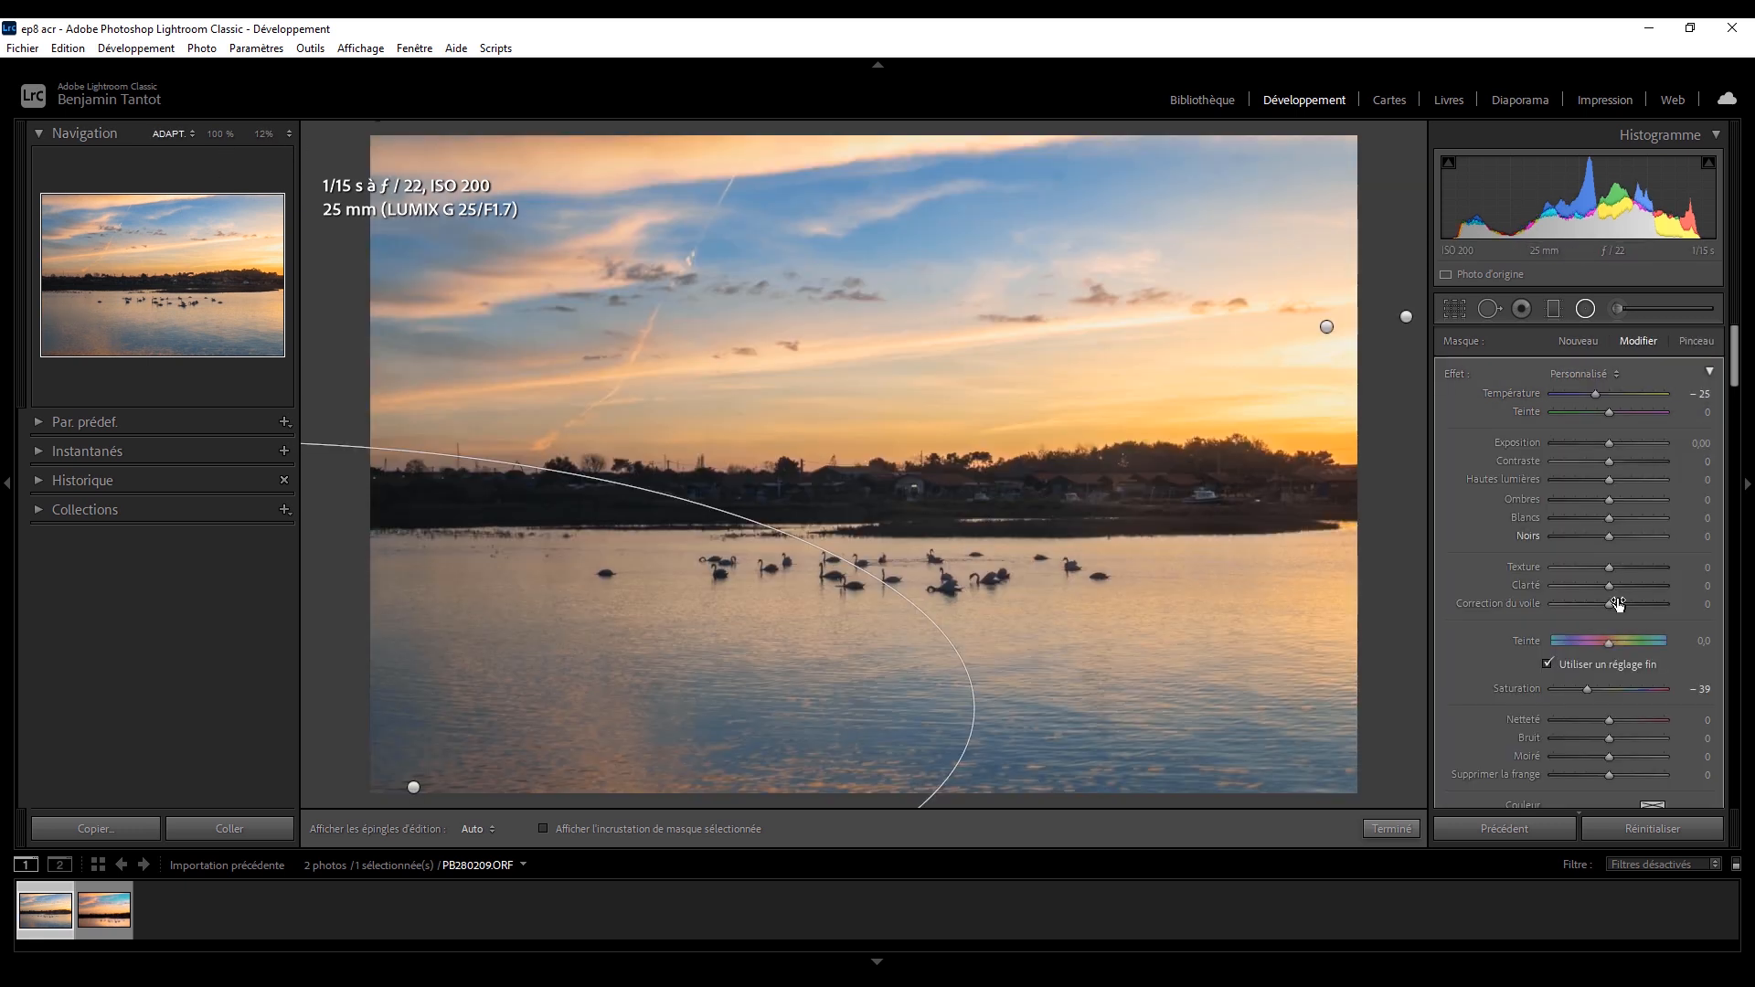
pyautogui.moveTo(1587, 689)
pyautogui.mouseDown()
pyautogui.moveTo(1561, 693)
pyautogui.moveTo(1594, 699)
pyautogui.mouseUp()
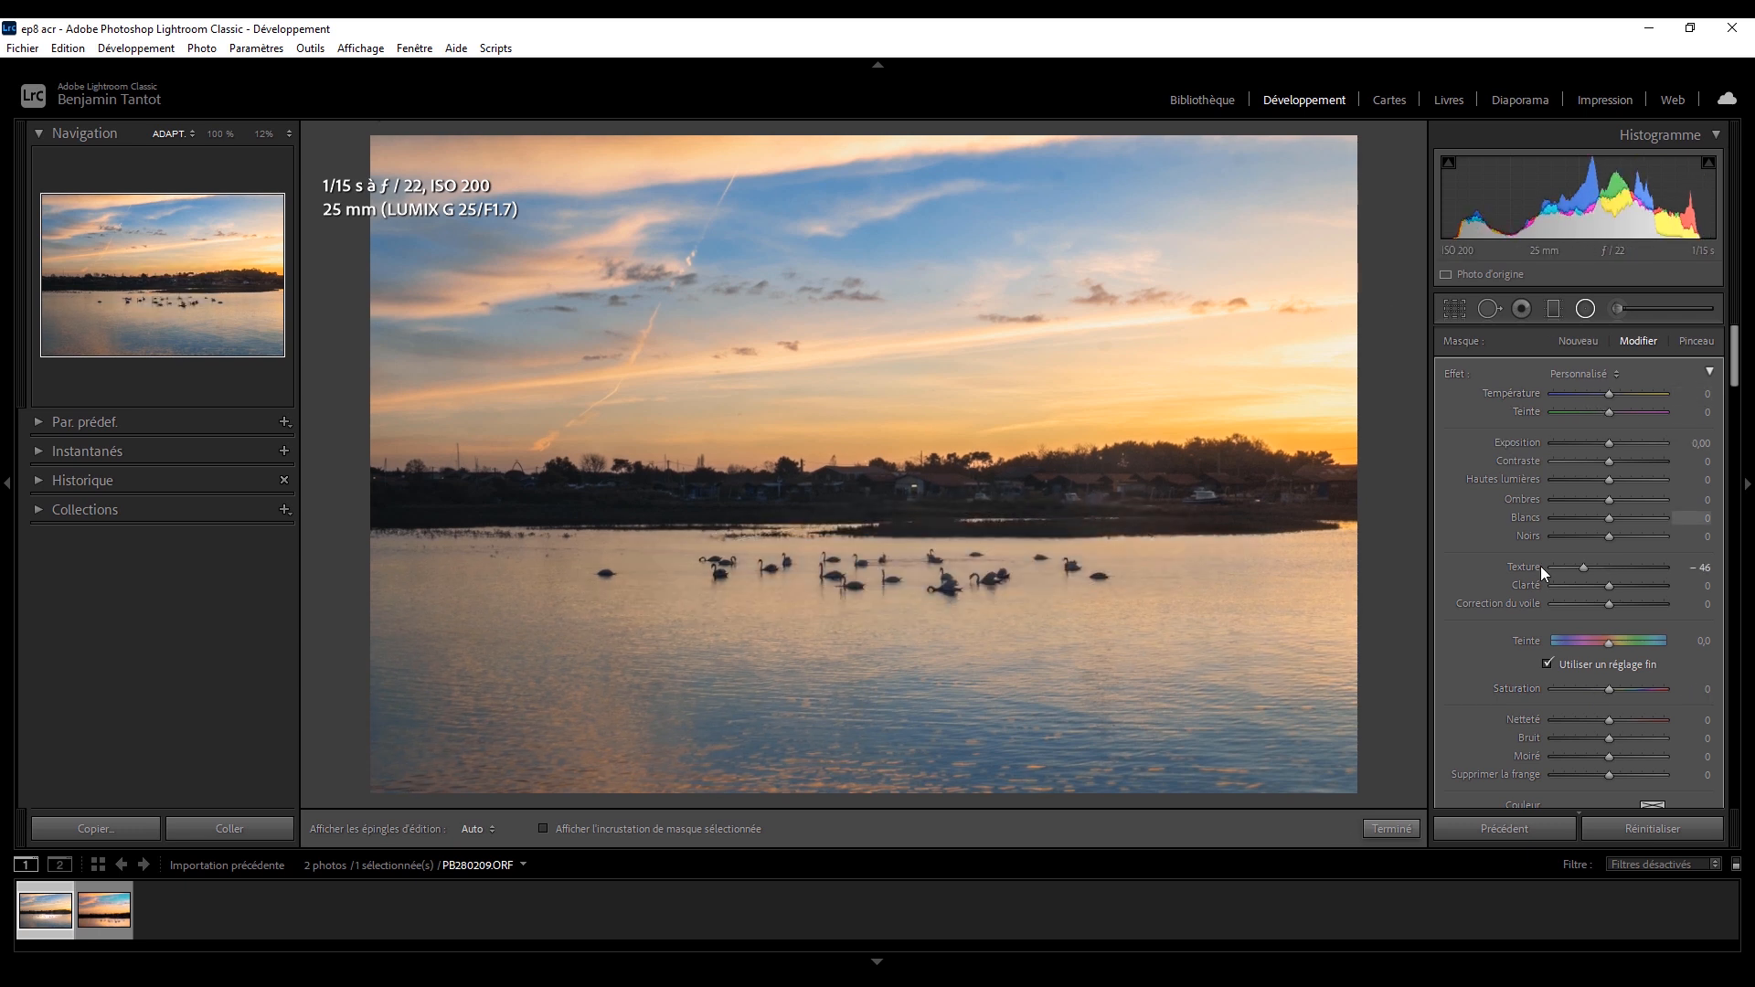
# - Refine the radial mask around the swans with exposure -0,07, highlights -25 and whites 18, undoing a test change and fine-tuning clarity
pyautogui.moveTo(1607, 585); pyautogui.dragTo(1630, 589)
pyautogui.hotkey('ctrl', 'z')
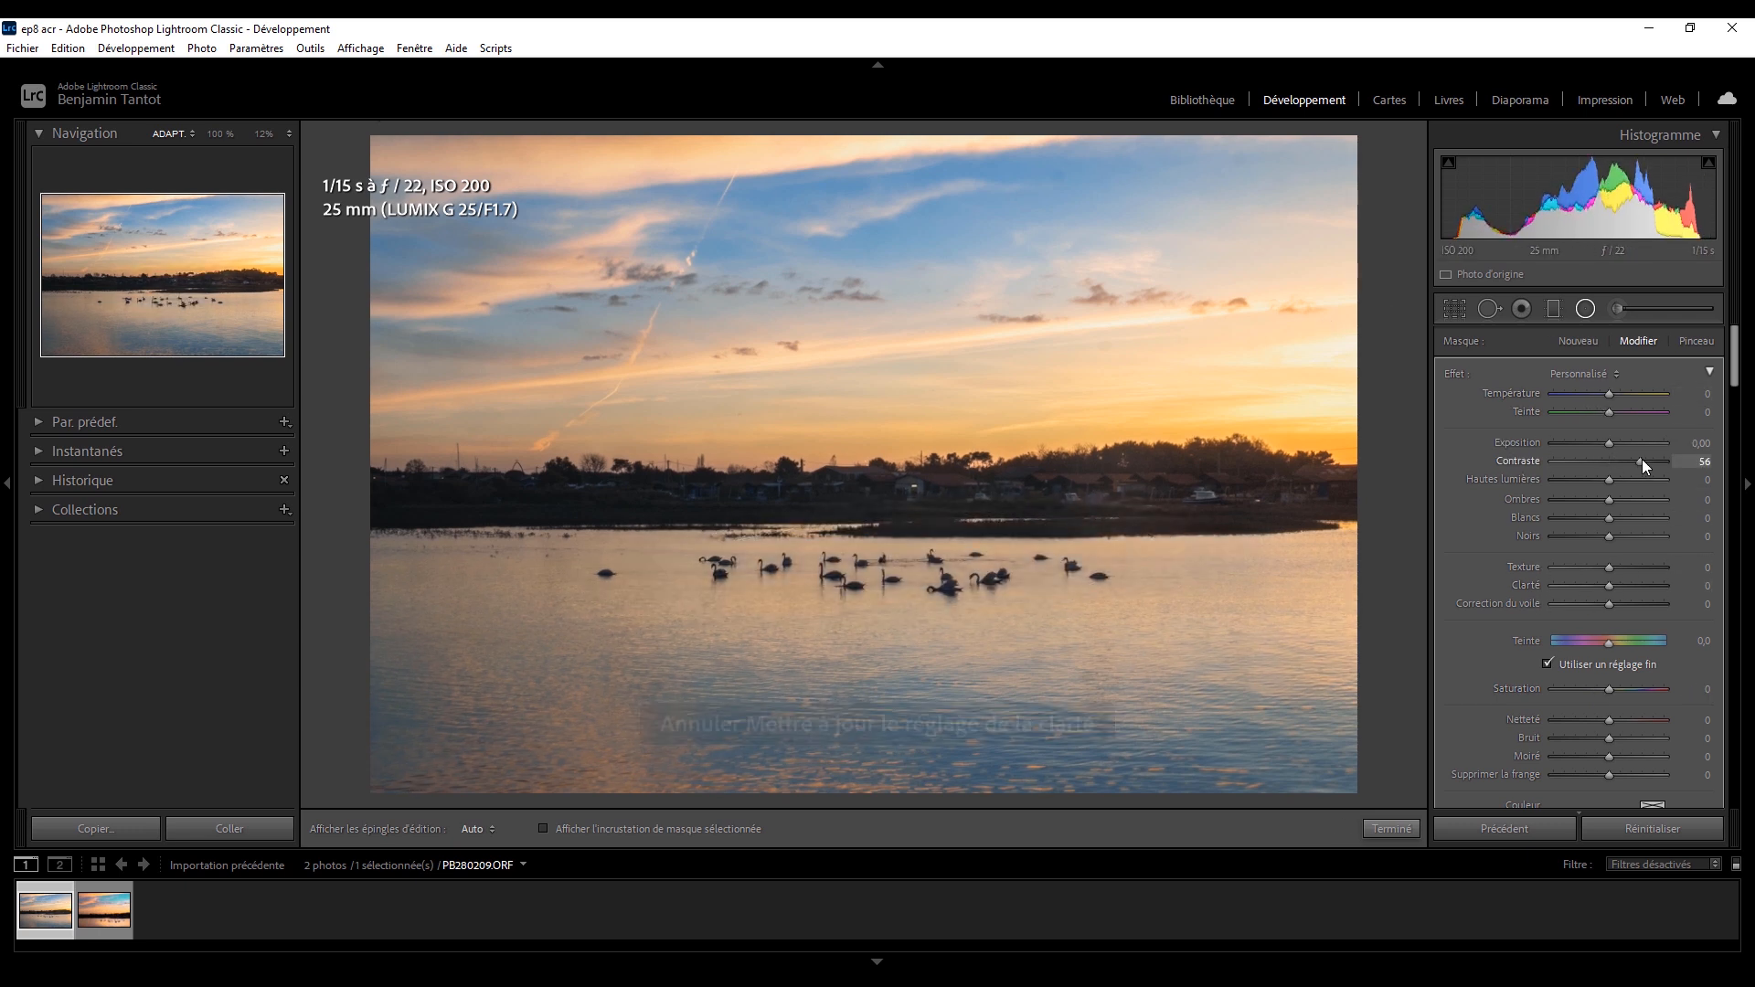
pyautogui.moveTo(1649, 518); pyautogui.dragTo(1626, 518)
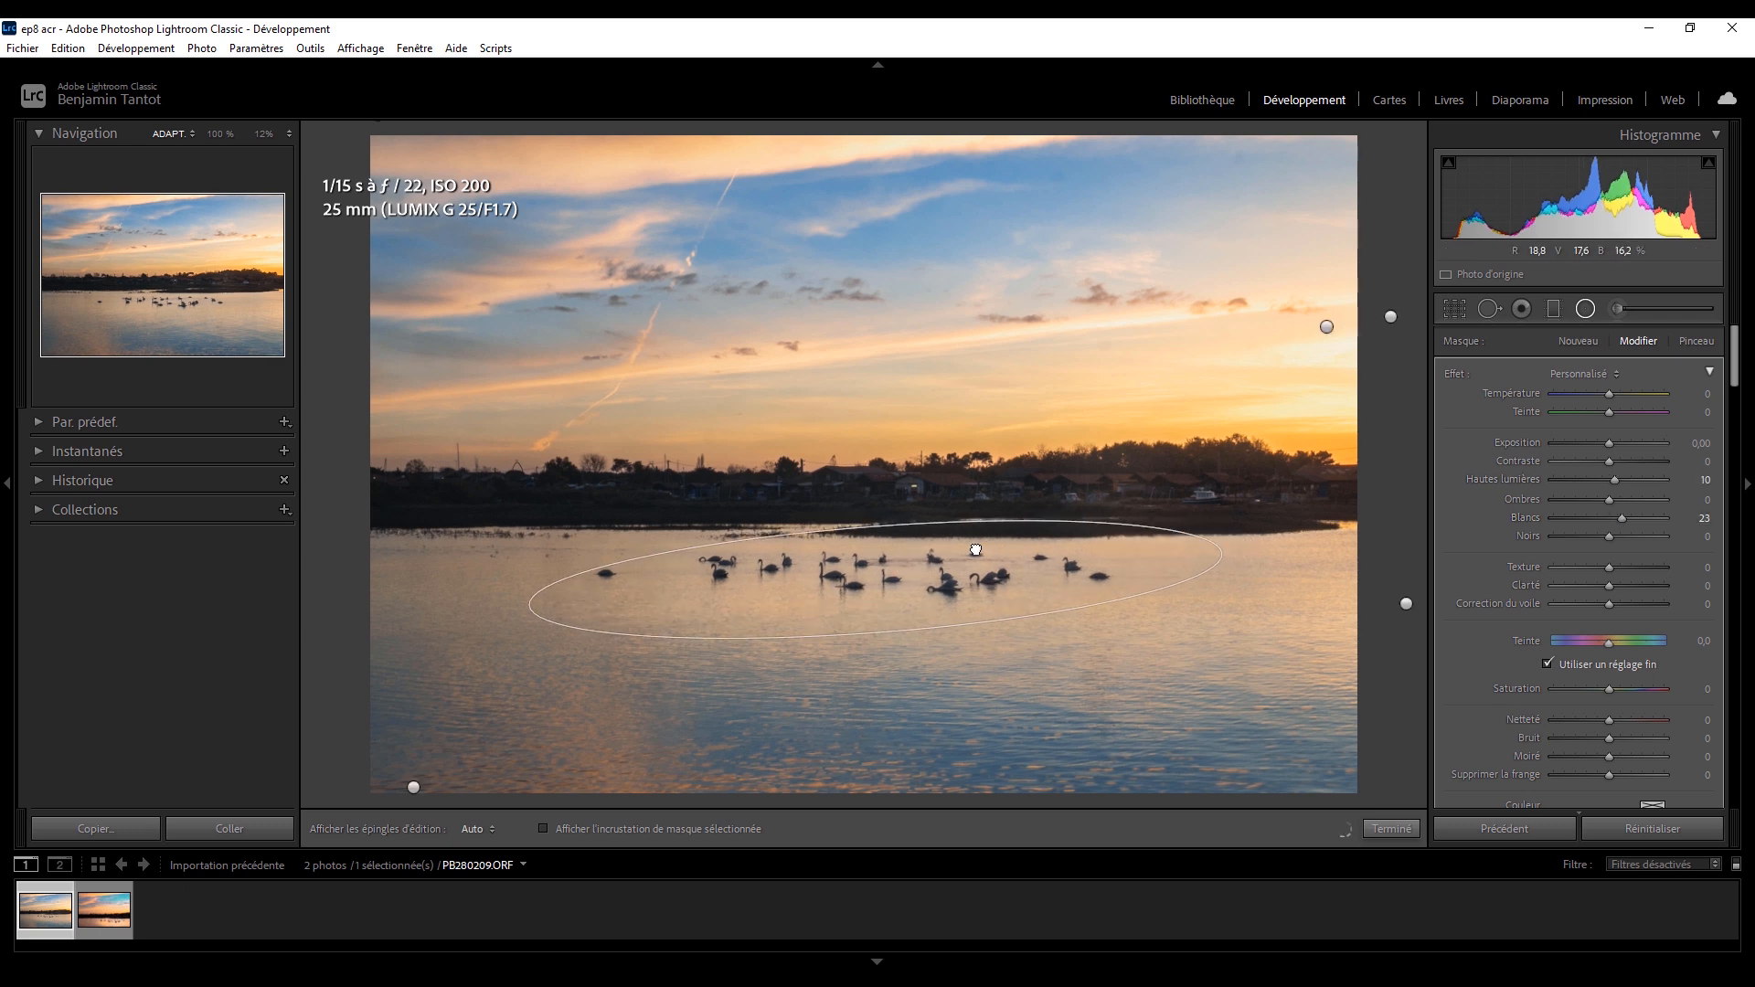
pyautogui.moveTo(1610, 446); pyautogui.dragTo(1620, 523)
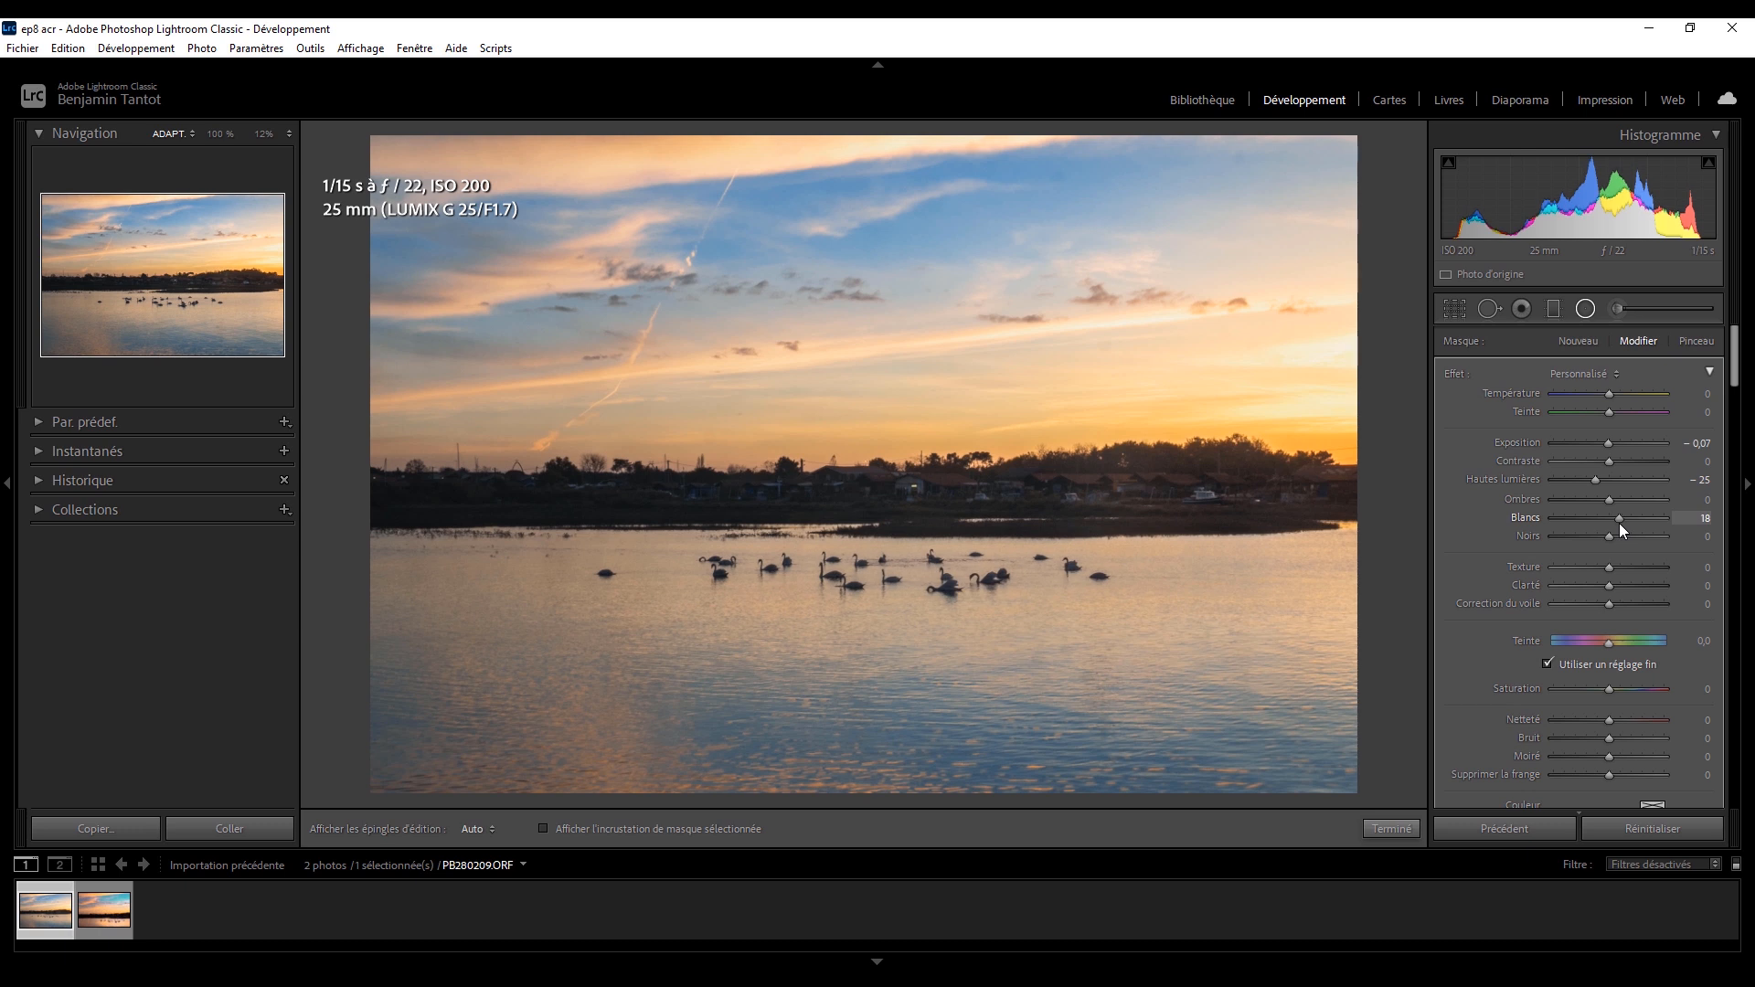
pyautogui.moveTo(1609, 585); pyautogui.dragTo(1615, 601)
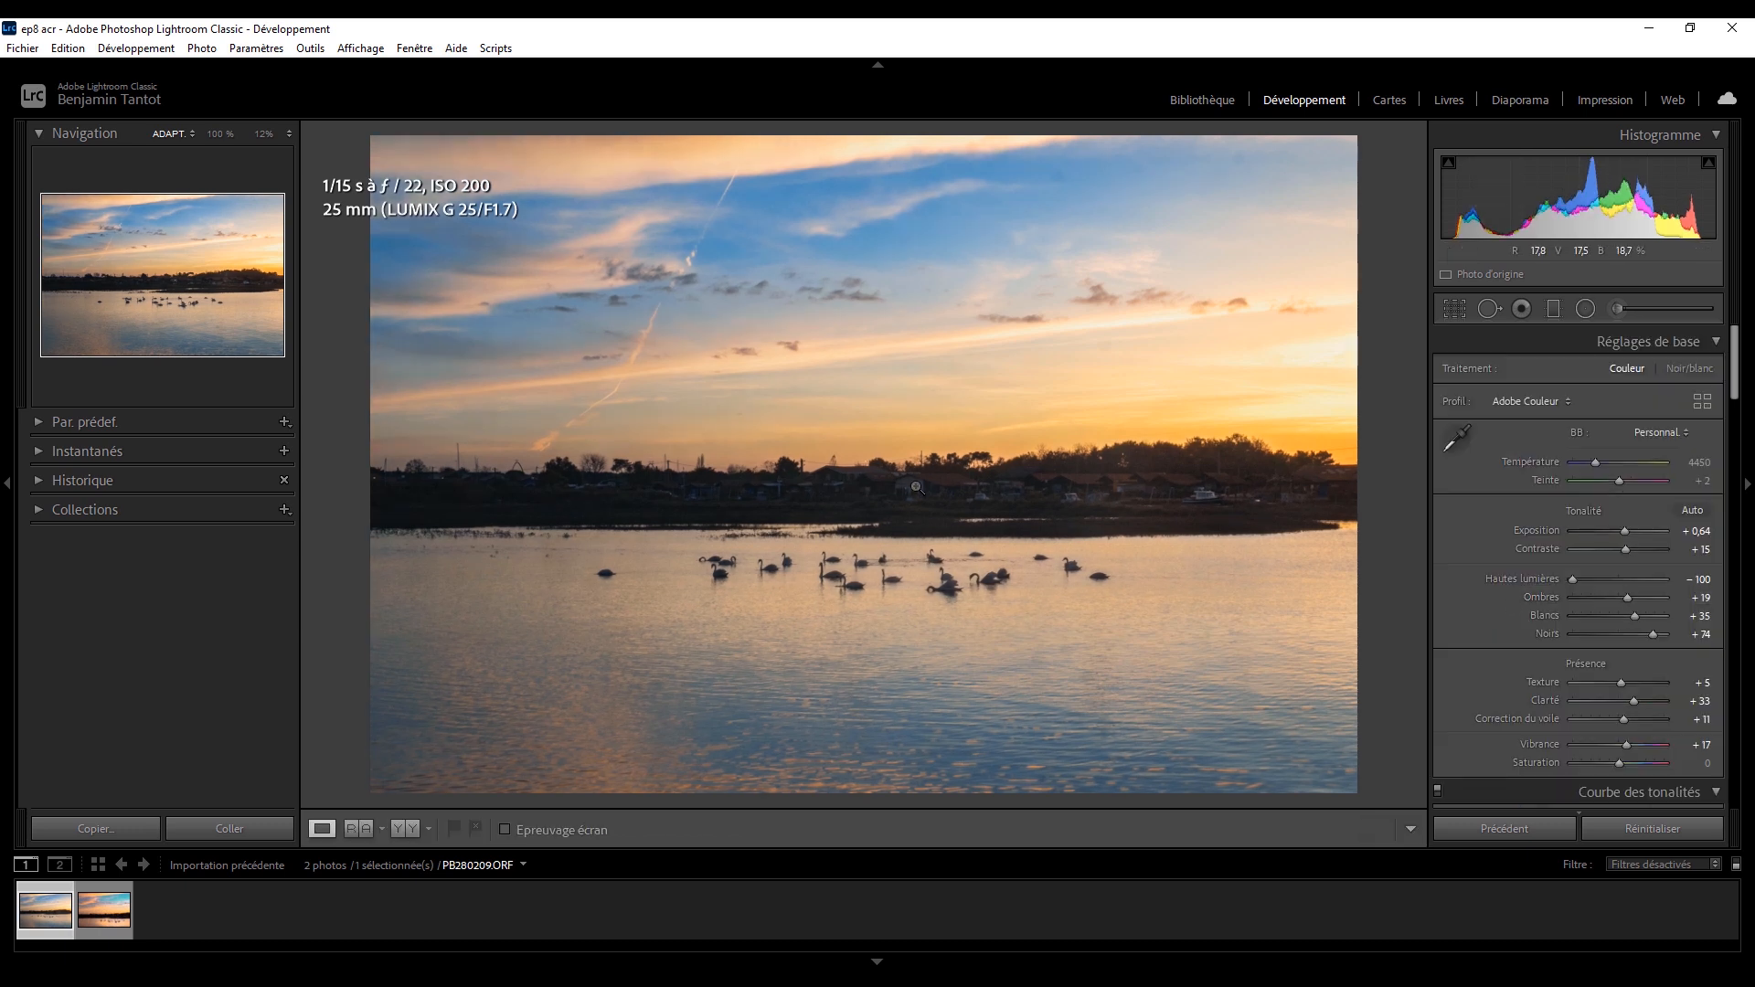
# - Remove the bright lamp on the hut across the lake with the spot removal brush, and return to the full photo
pyautogui.click(911, 488)
pyautogui.moveTo(979, 494); pyautogui.dragTo(885, 497)
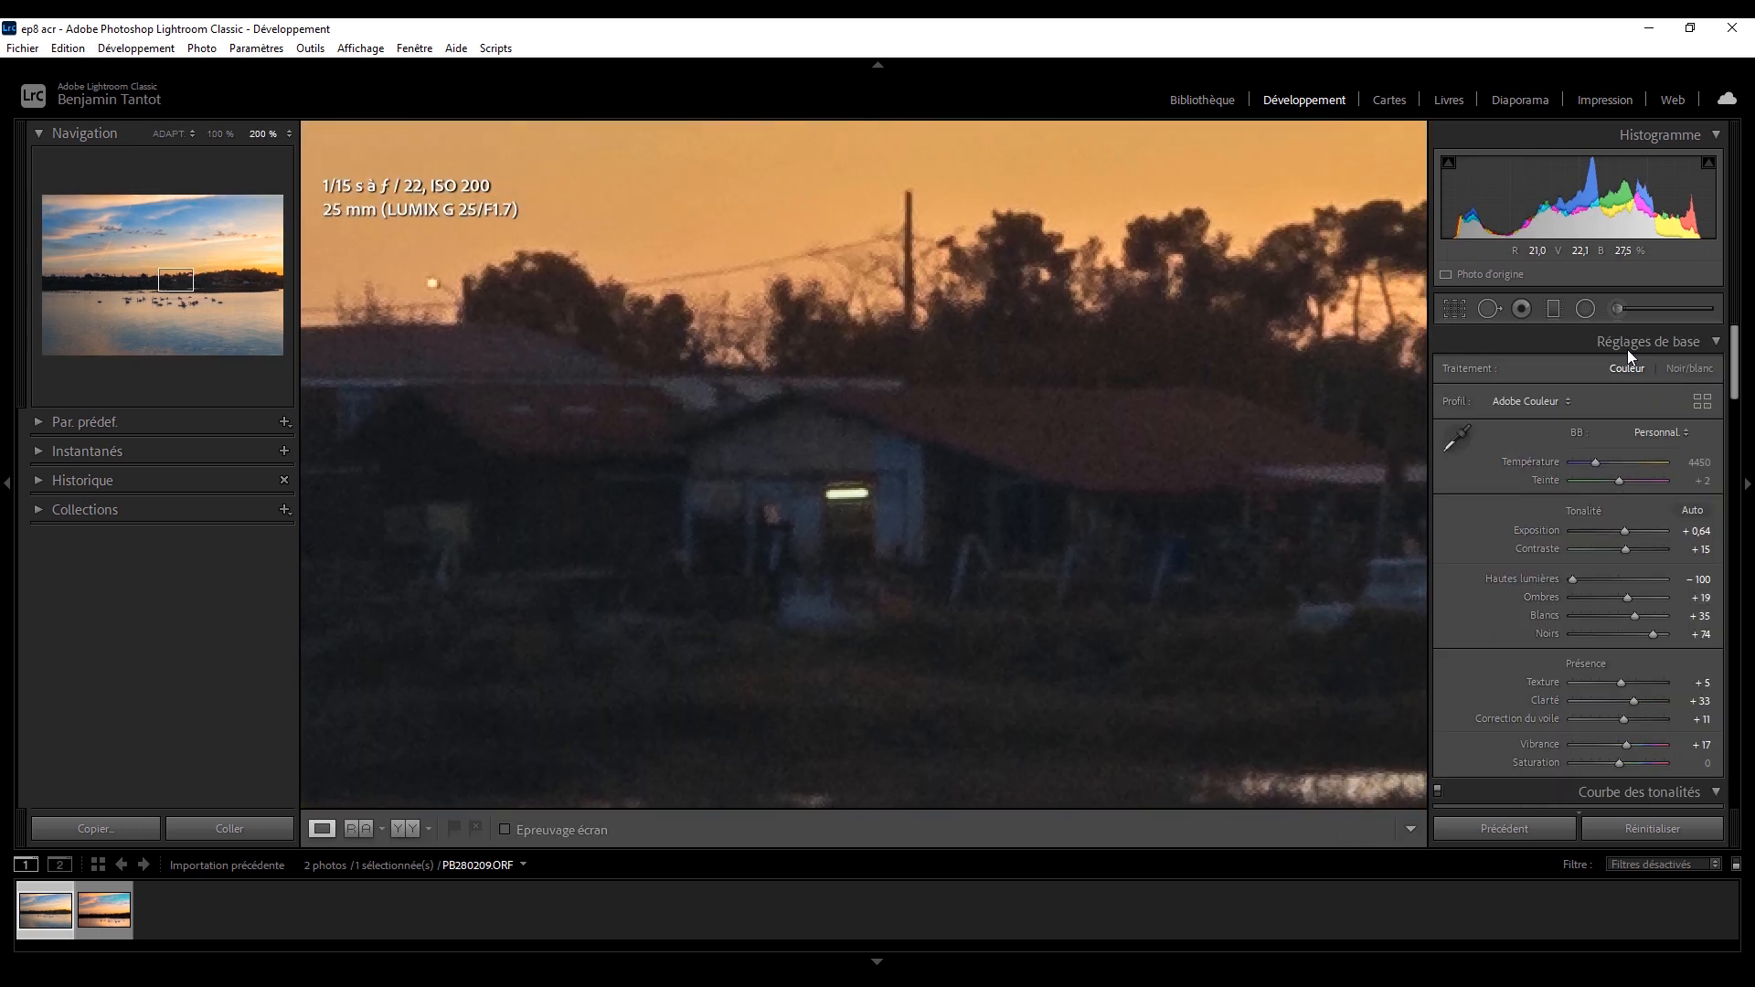
pyautogui.click(1490, 308)
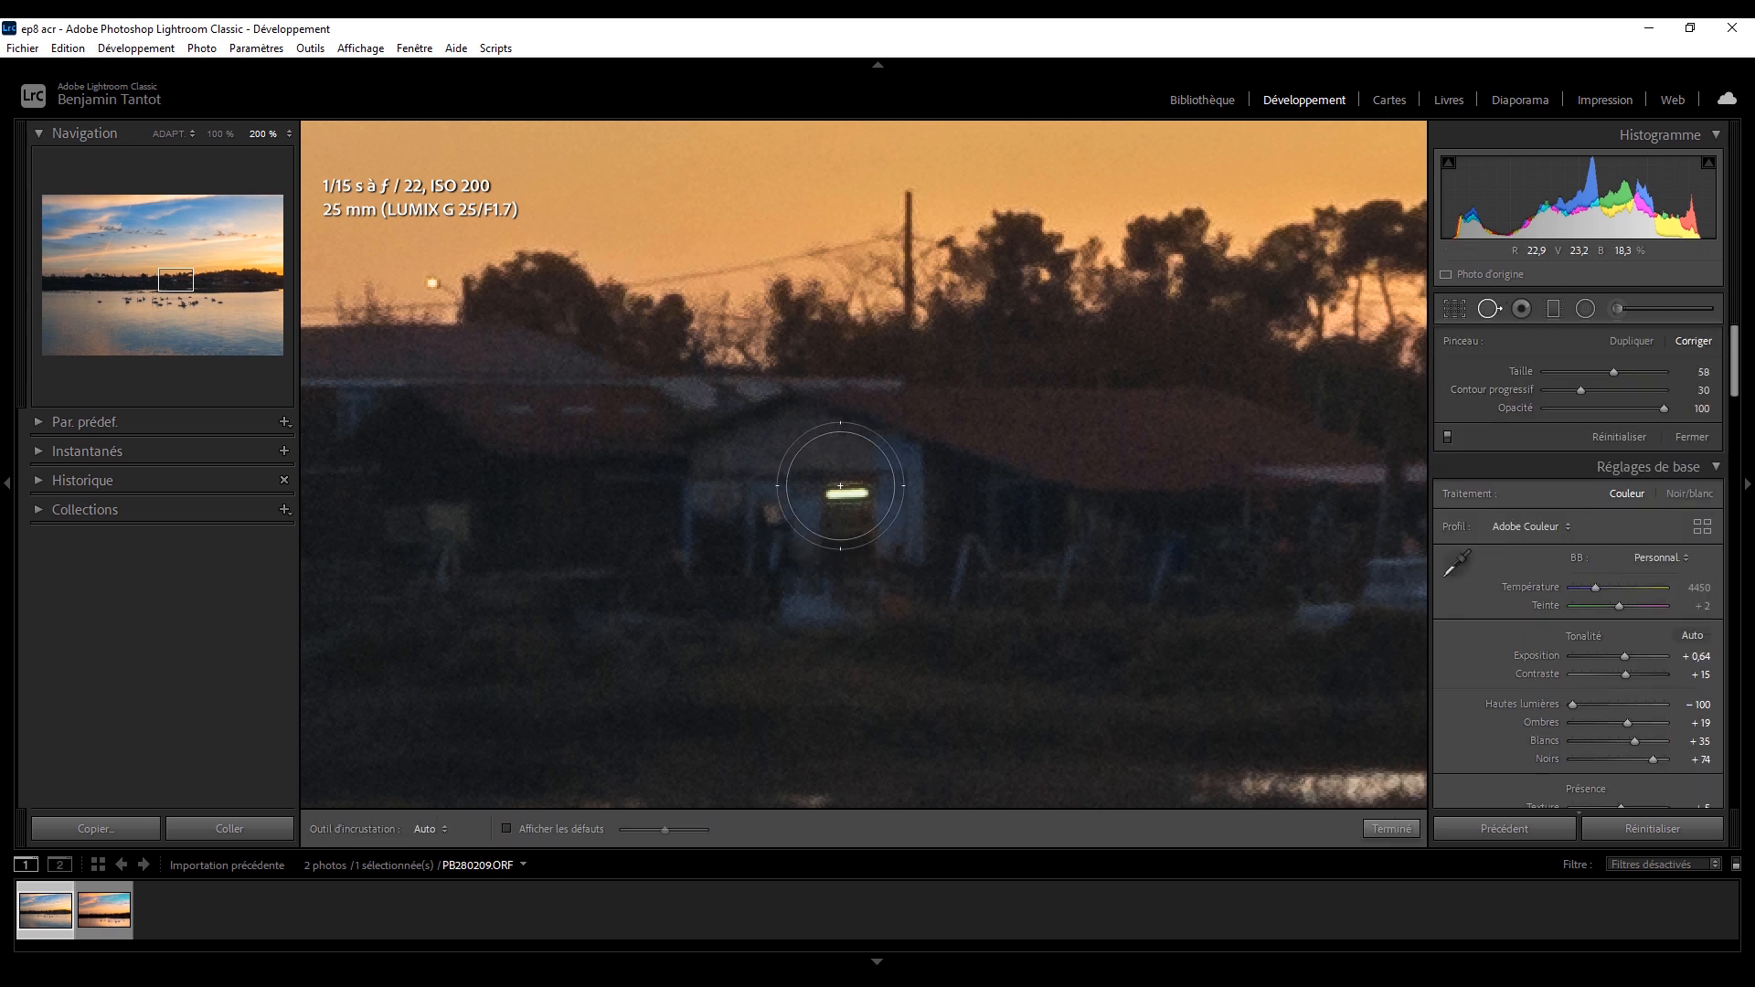
pyautogui.moveTo(832, 491); pyautogui.dragTo(826, 494)
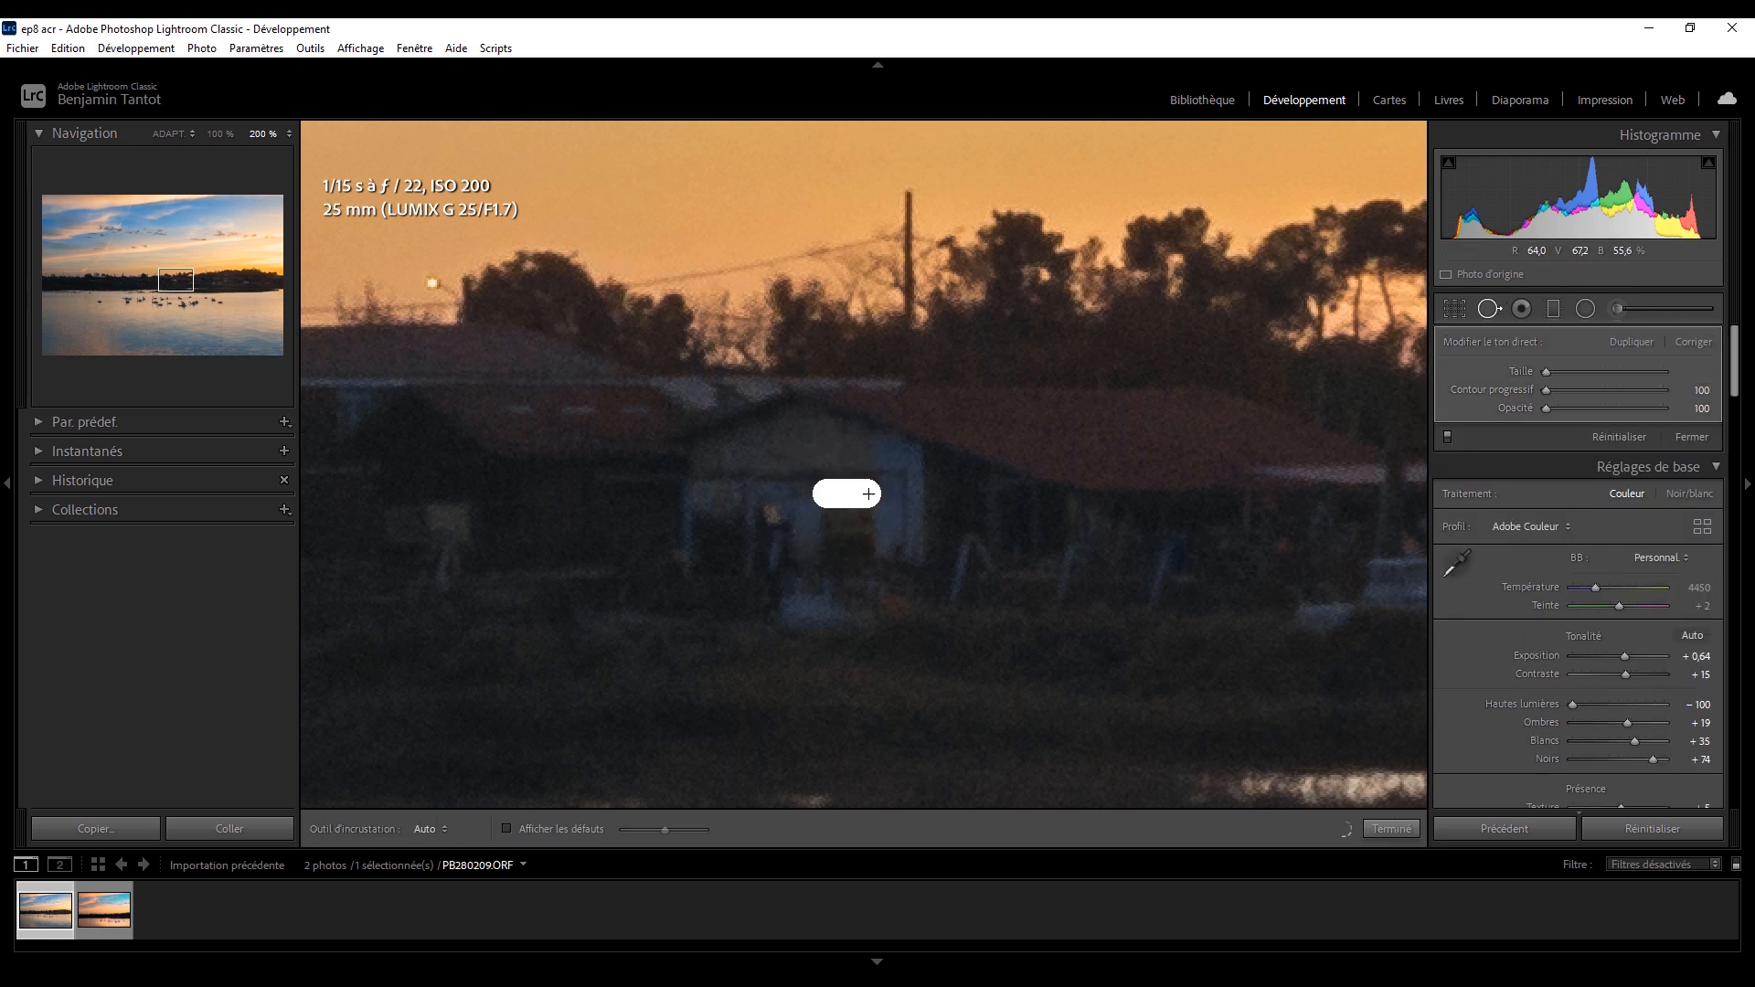
pyautogui.click(1490, 308)
pyautogui.click(178, 289)
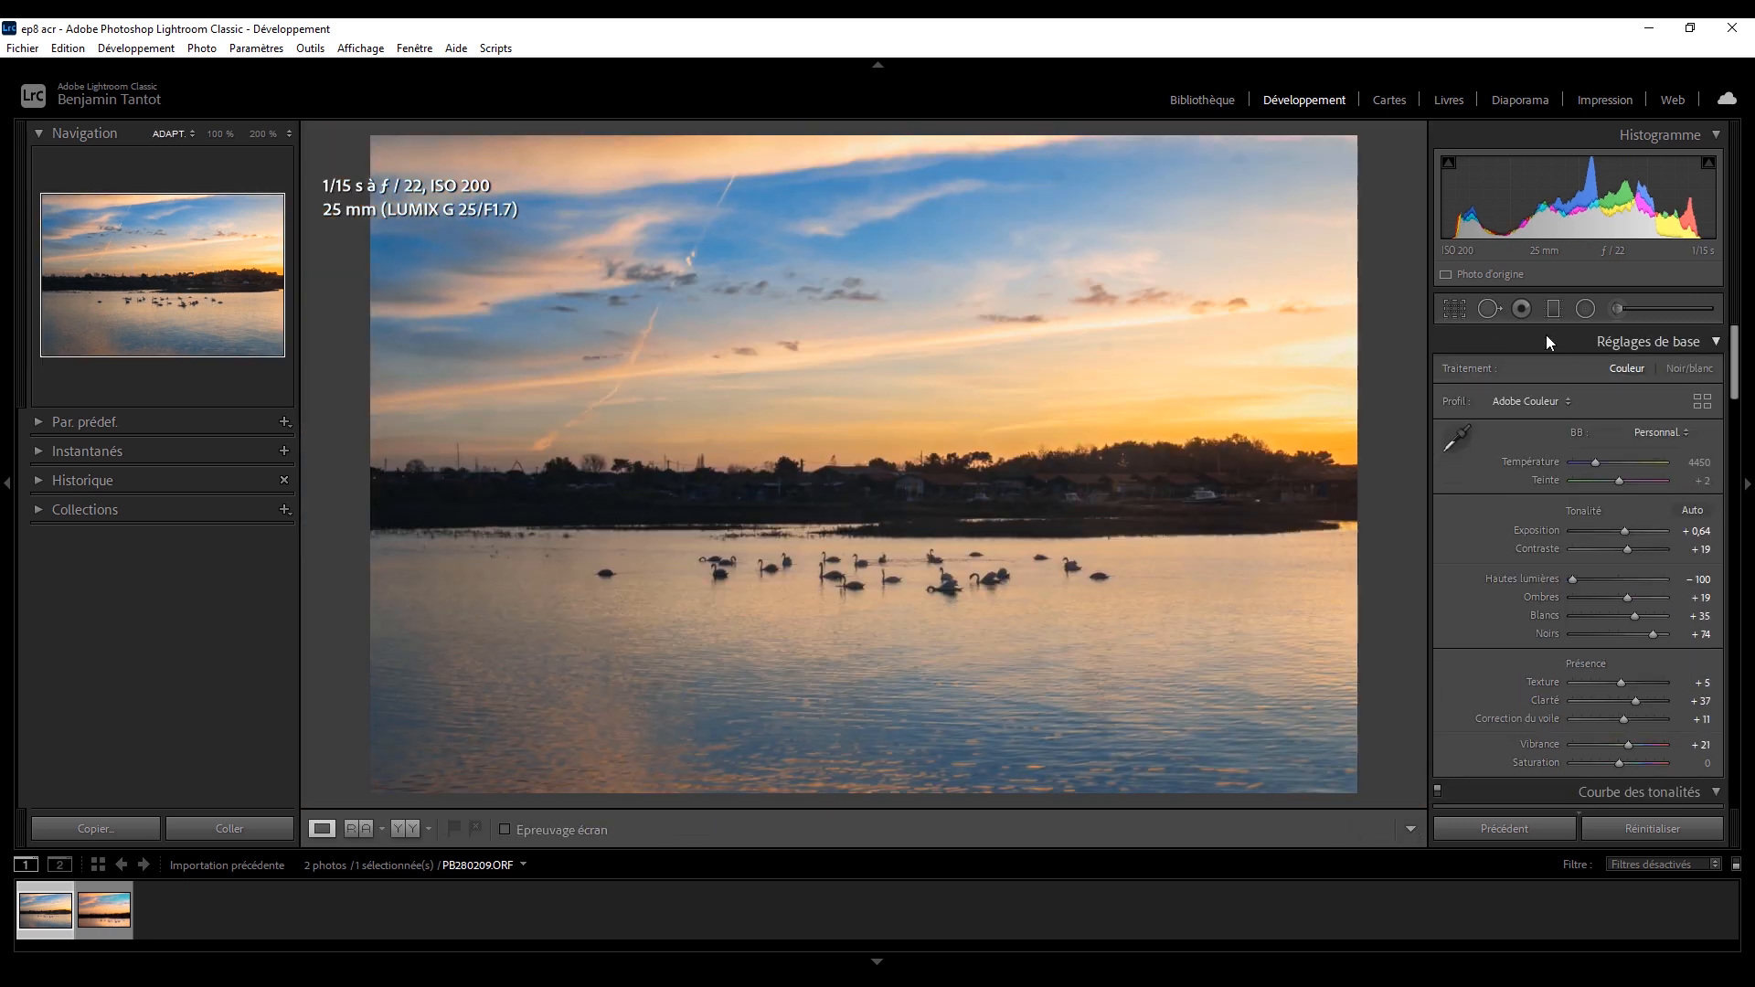
# - Compare the finished lake photo repeatedly with its original state
pyautogui.press('\\')
pyautogui.press('\\')
pyautogui.press('\\')
pyautogui.press('\\')
pyautogui.press('\\')
pyautogui.press('\\')
pyautogui.press('\\')
pyautogui.press('\\')
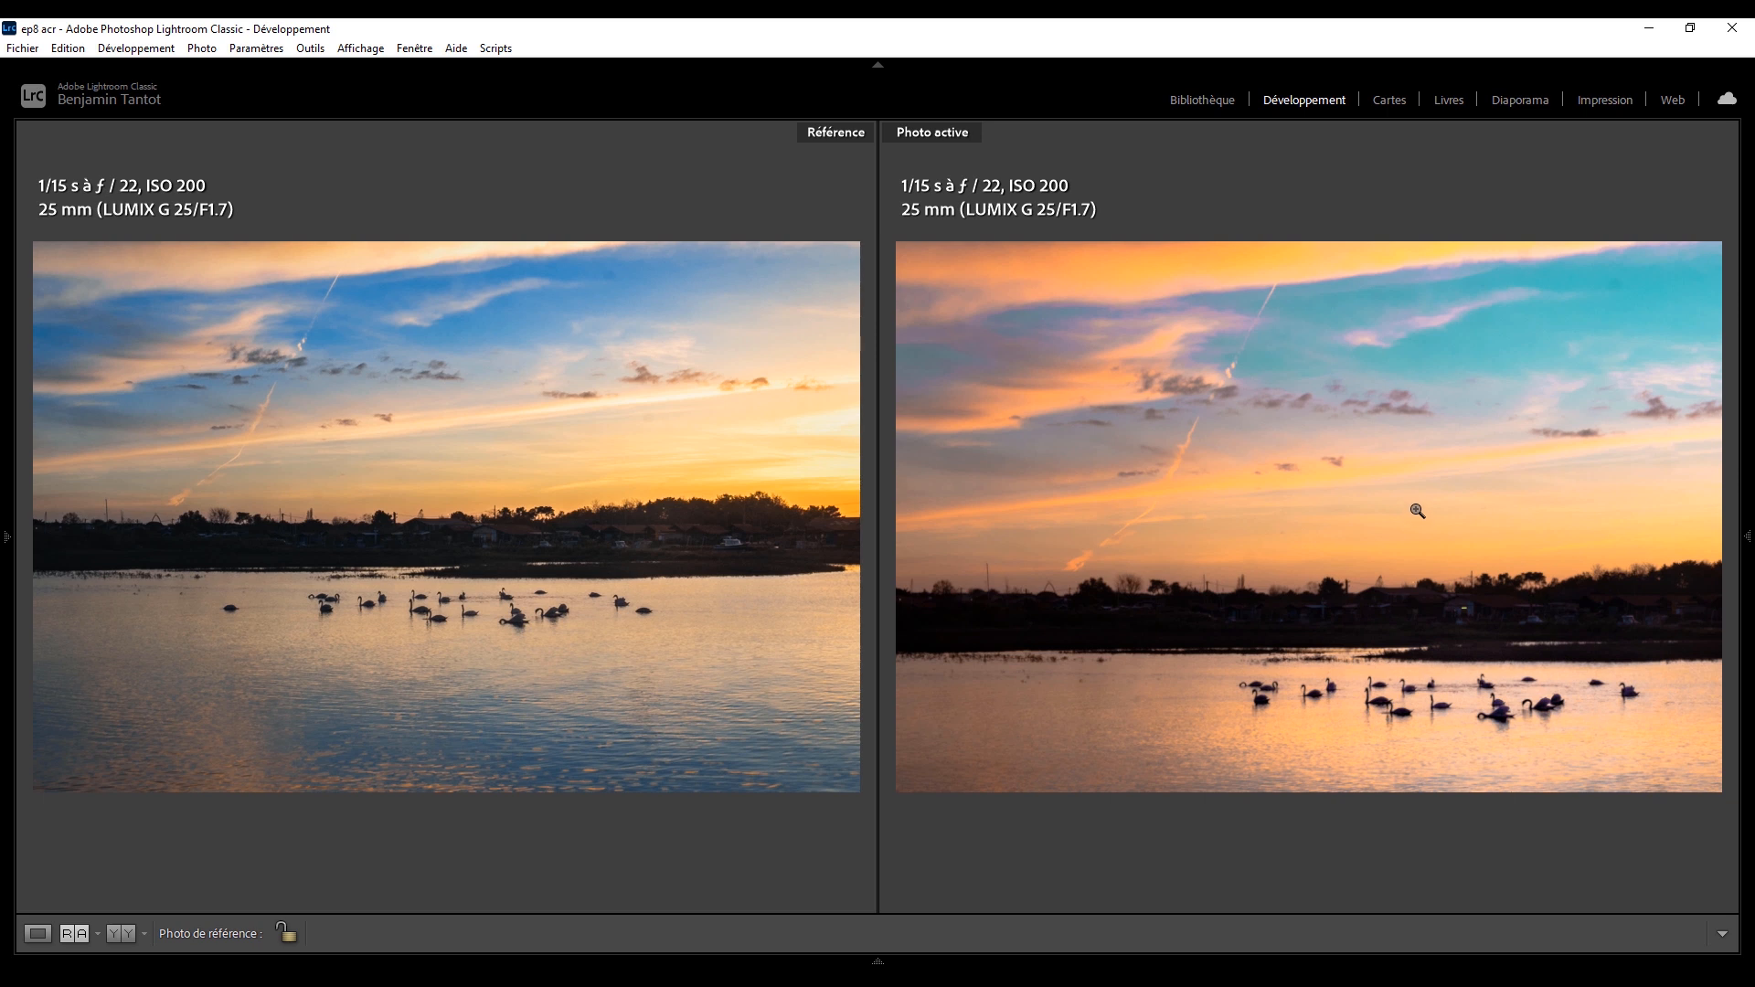
# - Inspect the swans at high magnification in the reference and active photos shown side by side
pyautogui.click(1441, 720)
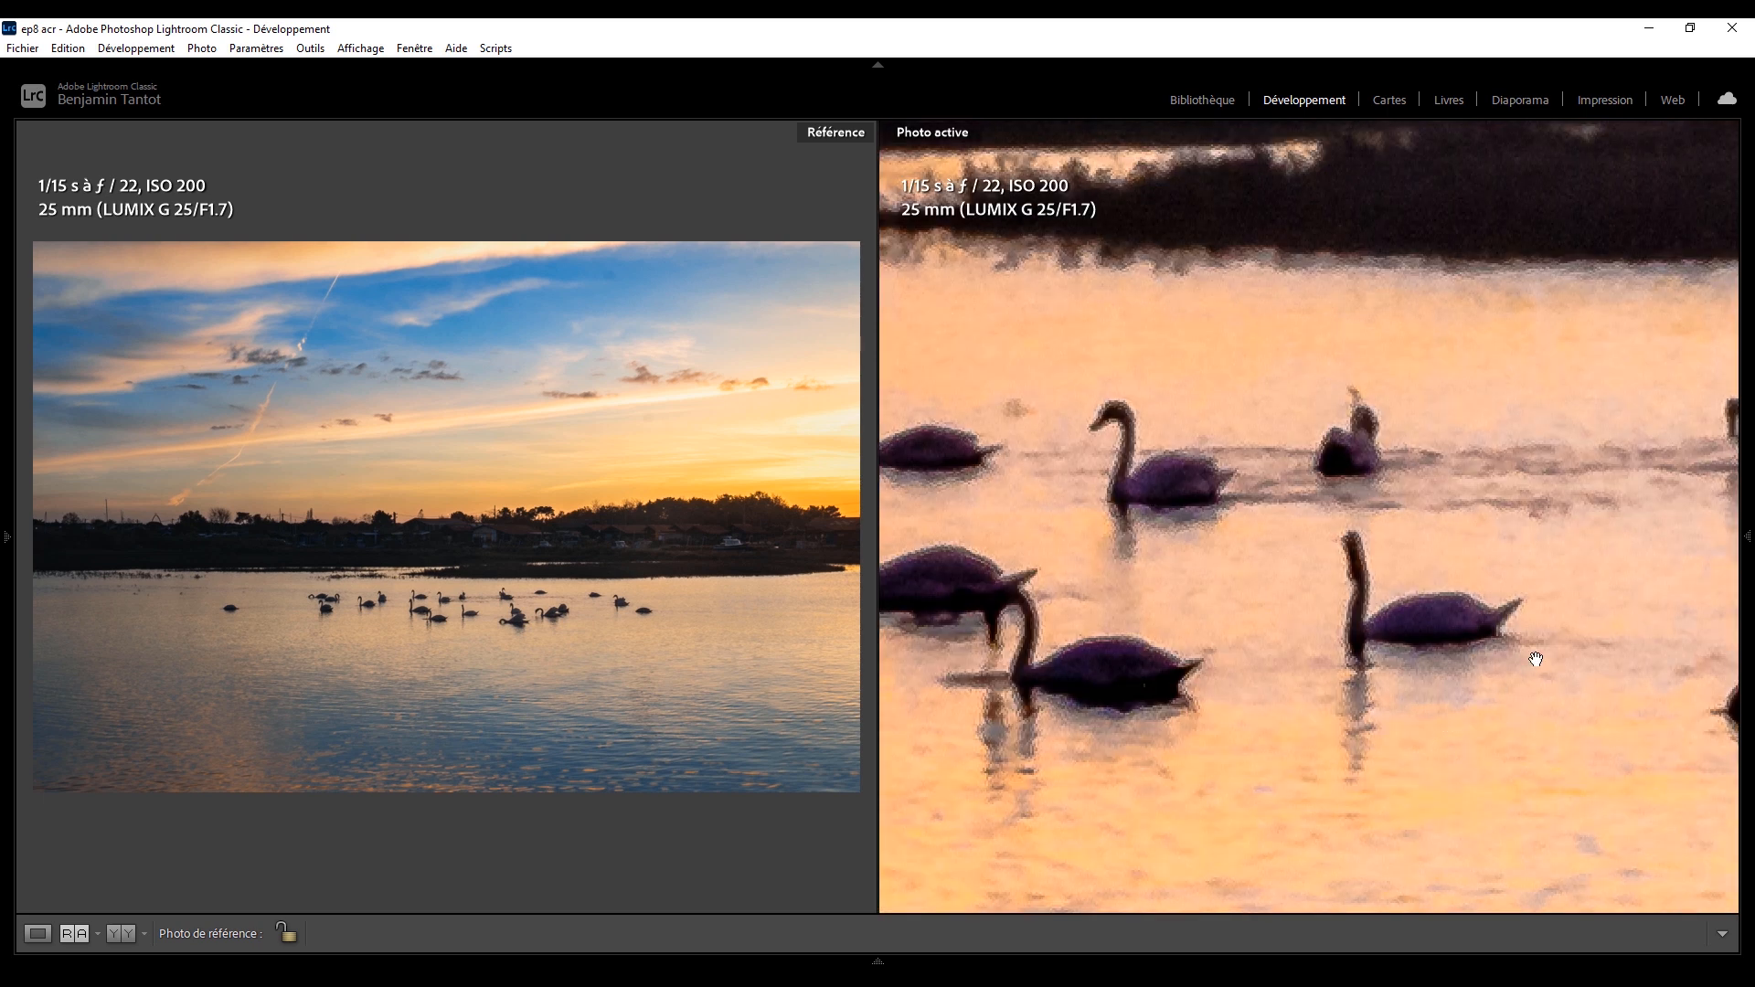
pyautogui.moveTo(1489, 576); pyautogui.dragTo(869, 581)
pyautogui.moveTo(1517, 568); pyautogui.dragTo(1651, 648)
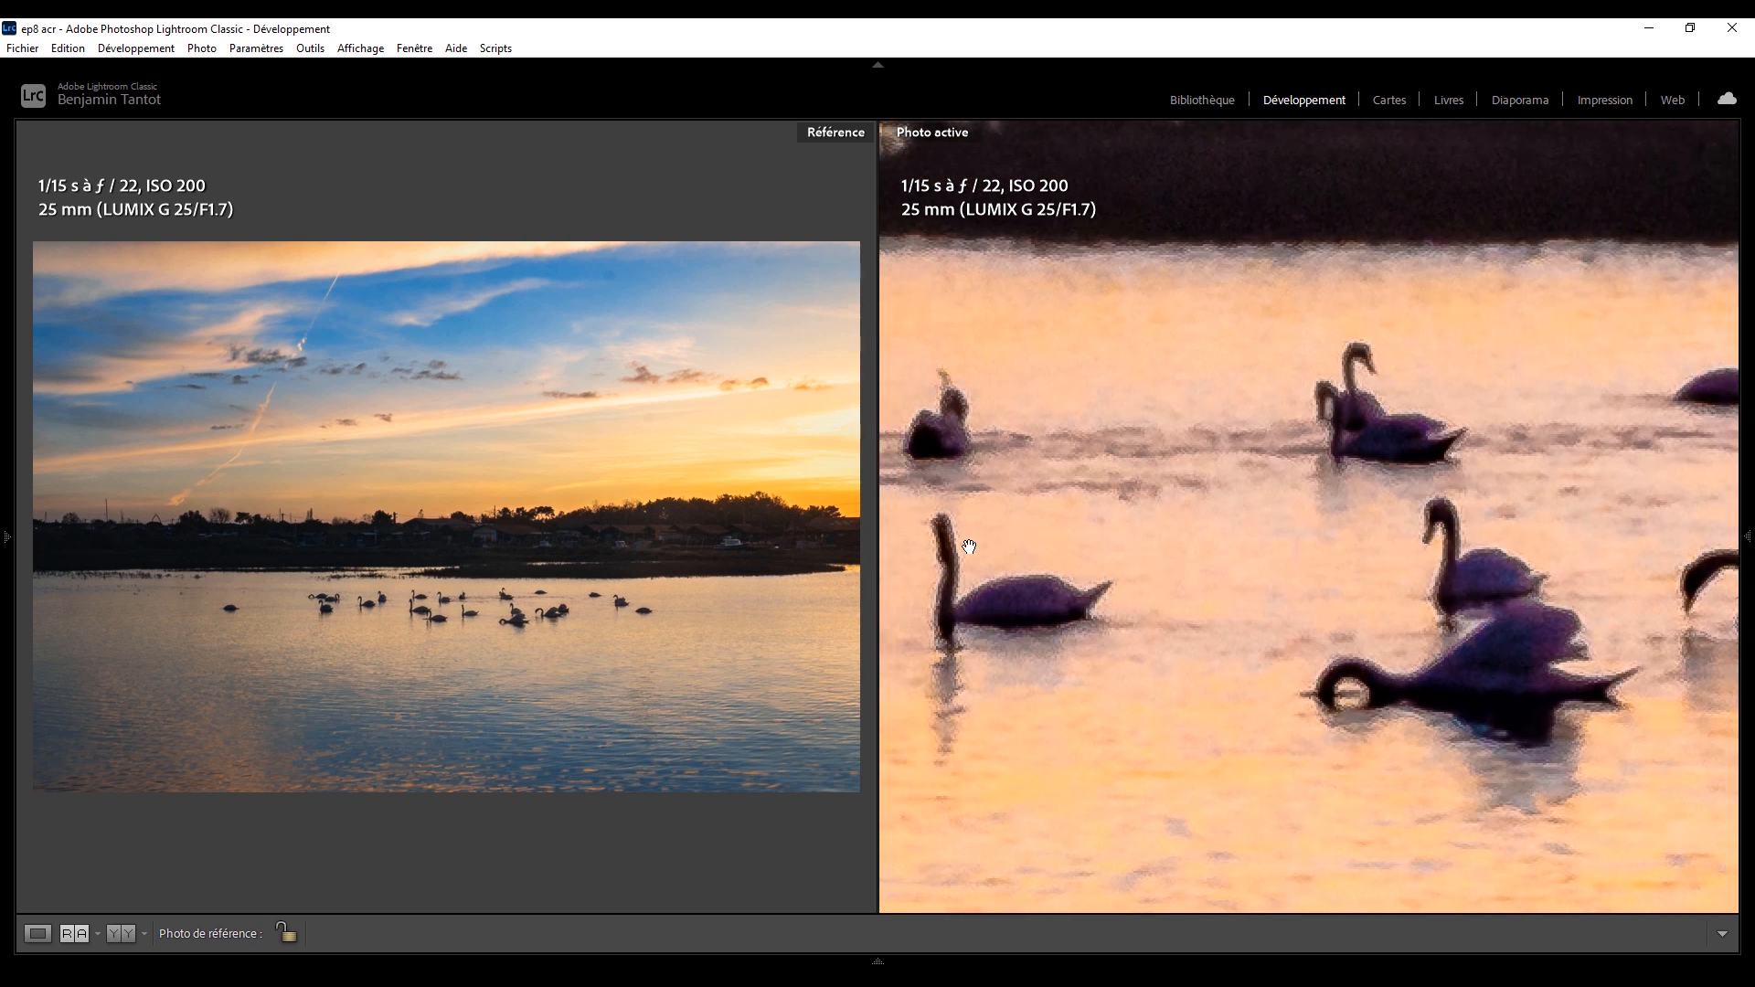
pyautogui.click(481, 587)
pyautogui.moveTo(595, 576); pyautogui.dragTo(588, 627)
pyautogui.click(630, 620)
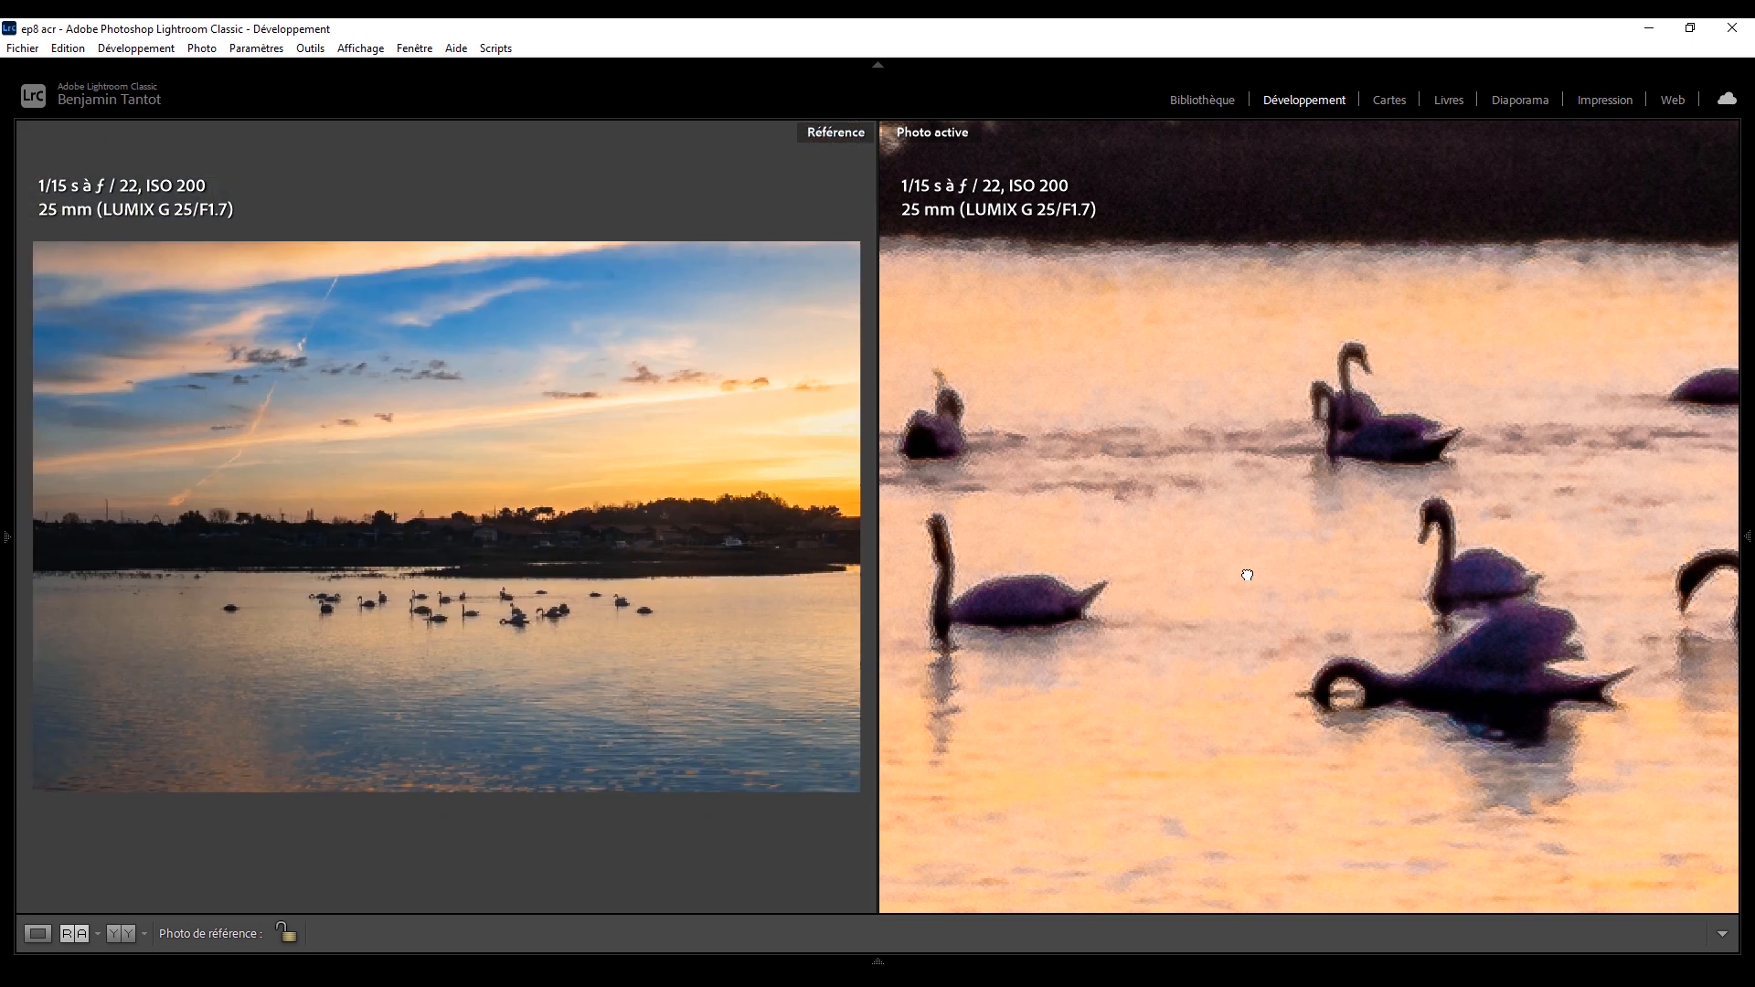
pyautogui.click(1246, 579)
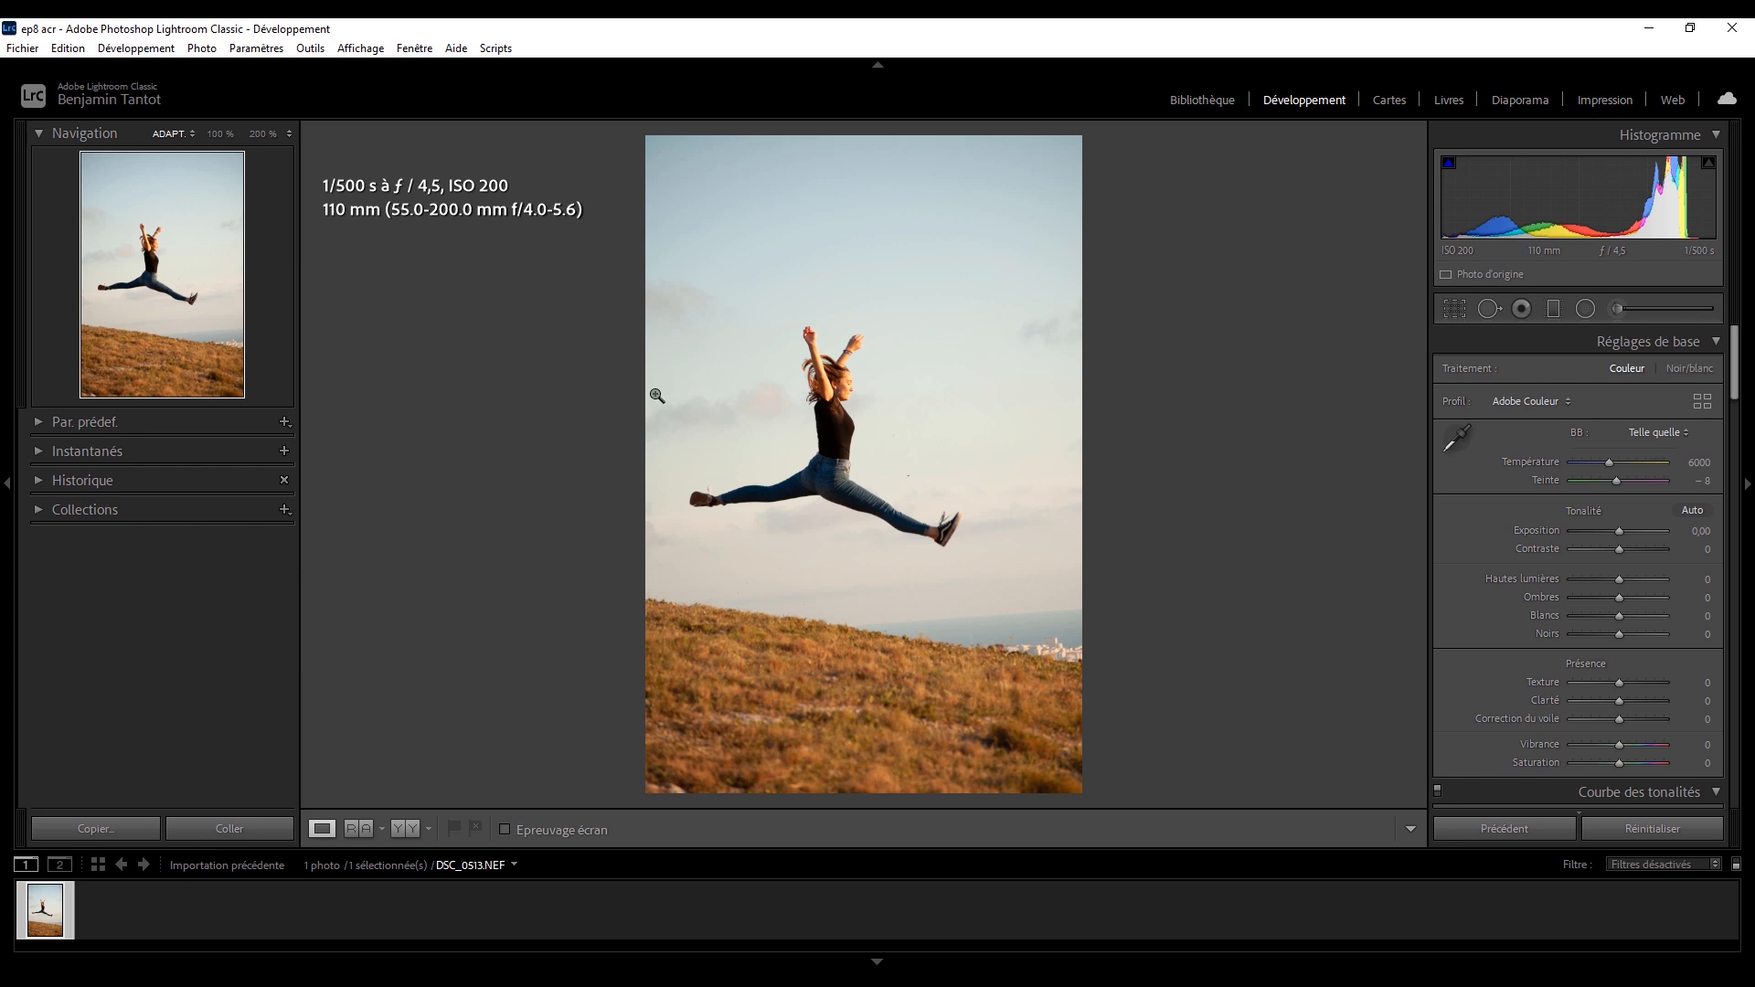
# - Examine the jumping woman, her feet, the sky around her and the distant coastal town at 100% magnification
pyautogui.click(827, 375)
pyautogui.moveTo(1070, 459); pyautogui.dragTo(1067, 510)
pyautogui.moveTo(1013, 335); pyautogui.dragTo(872, 310)
pyautogui.moveTo(931, 580); pyautogui.dragTo(1105, 172)
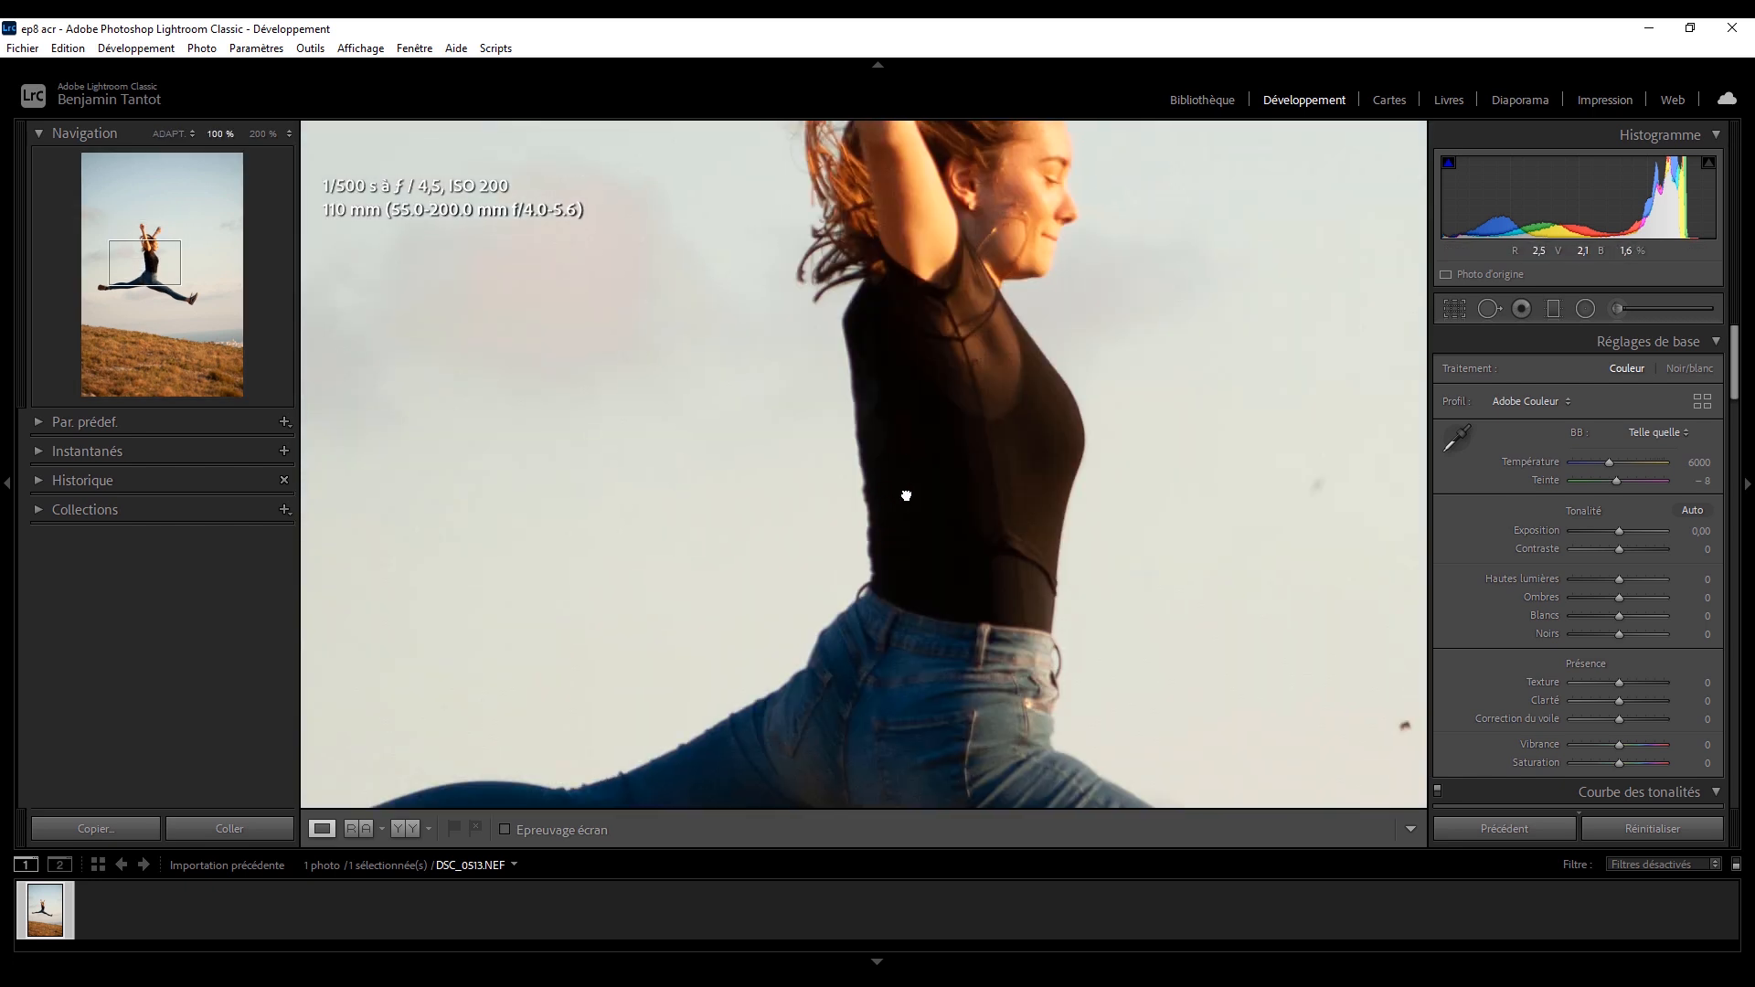
pyautogui.moveTo(690, 589); pyautogui.dragTo(1189, 292)
pyautogui.moveTo(944, 509); pyautogui.dragTo(1064, 461)
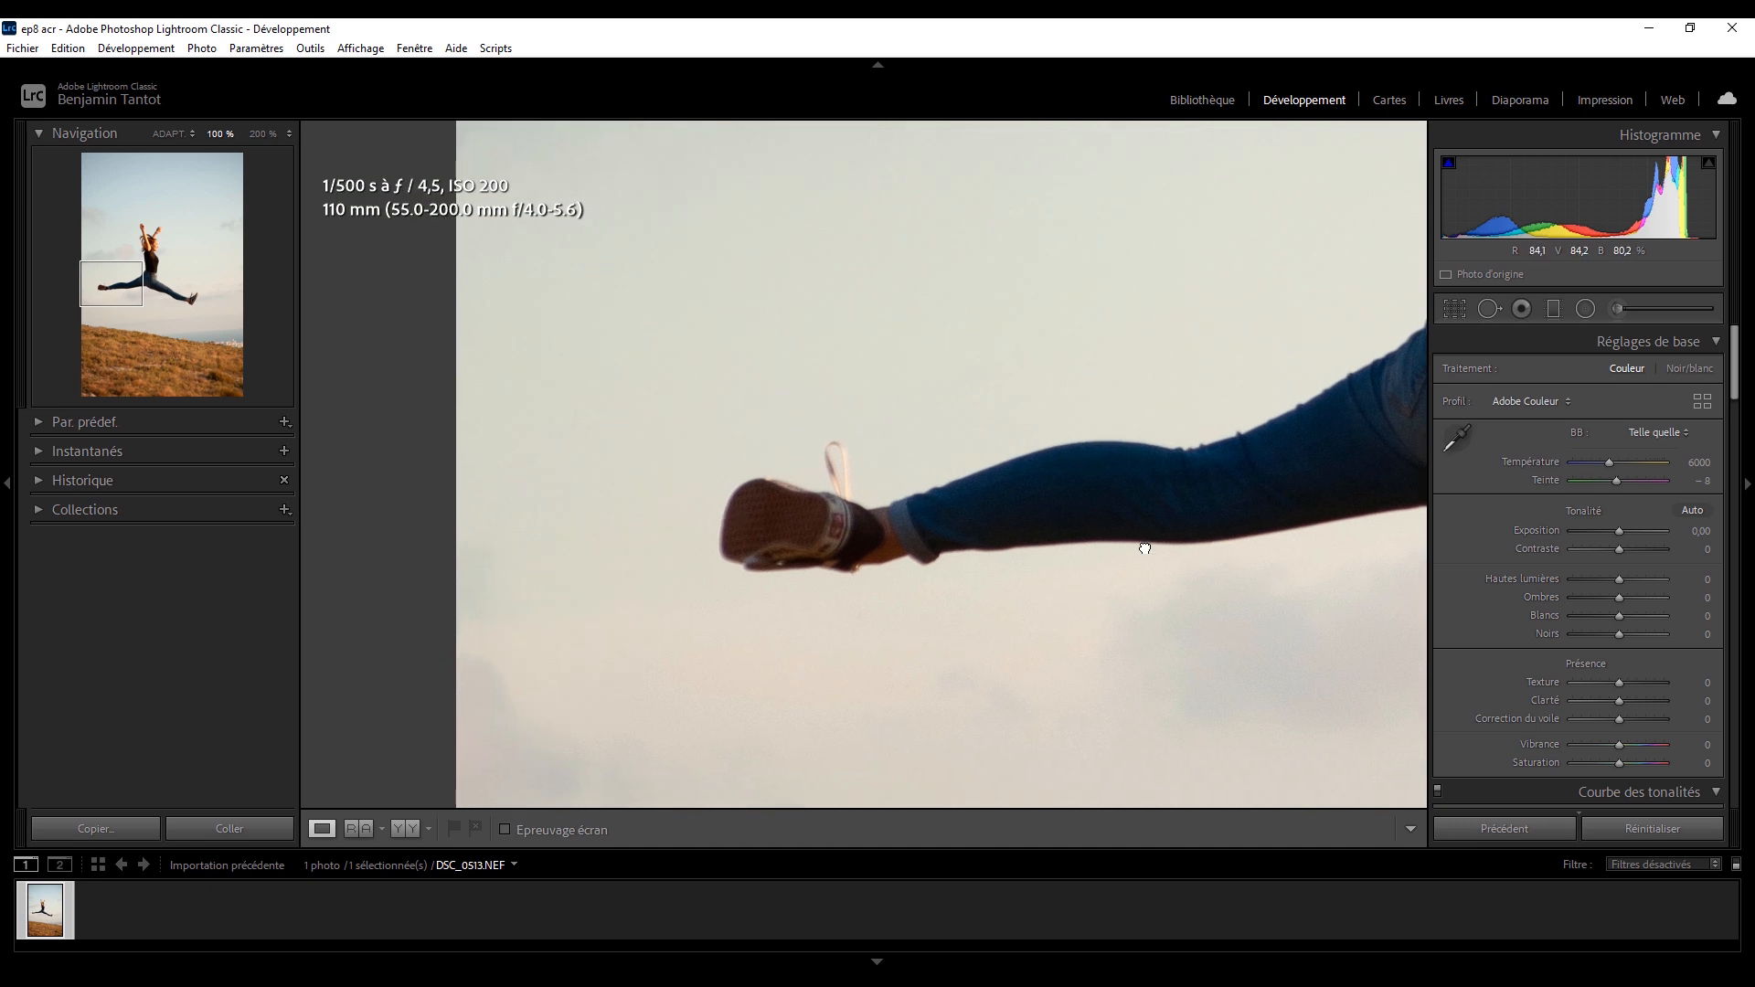
pyautogui.moveTo(1145, 549); pyautogui.dragTo(247, 430)
pyautogui.moveTo(985, 527); pyautogui.dragTo(719, 547)
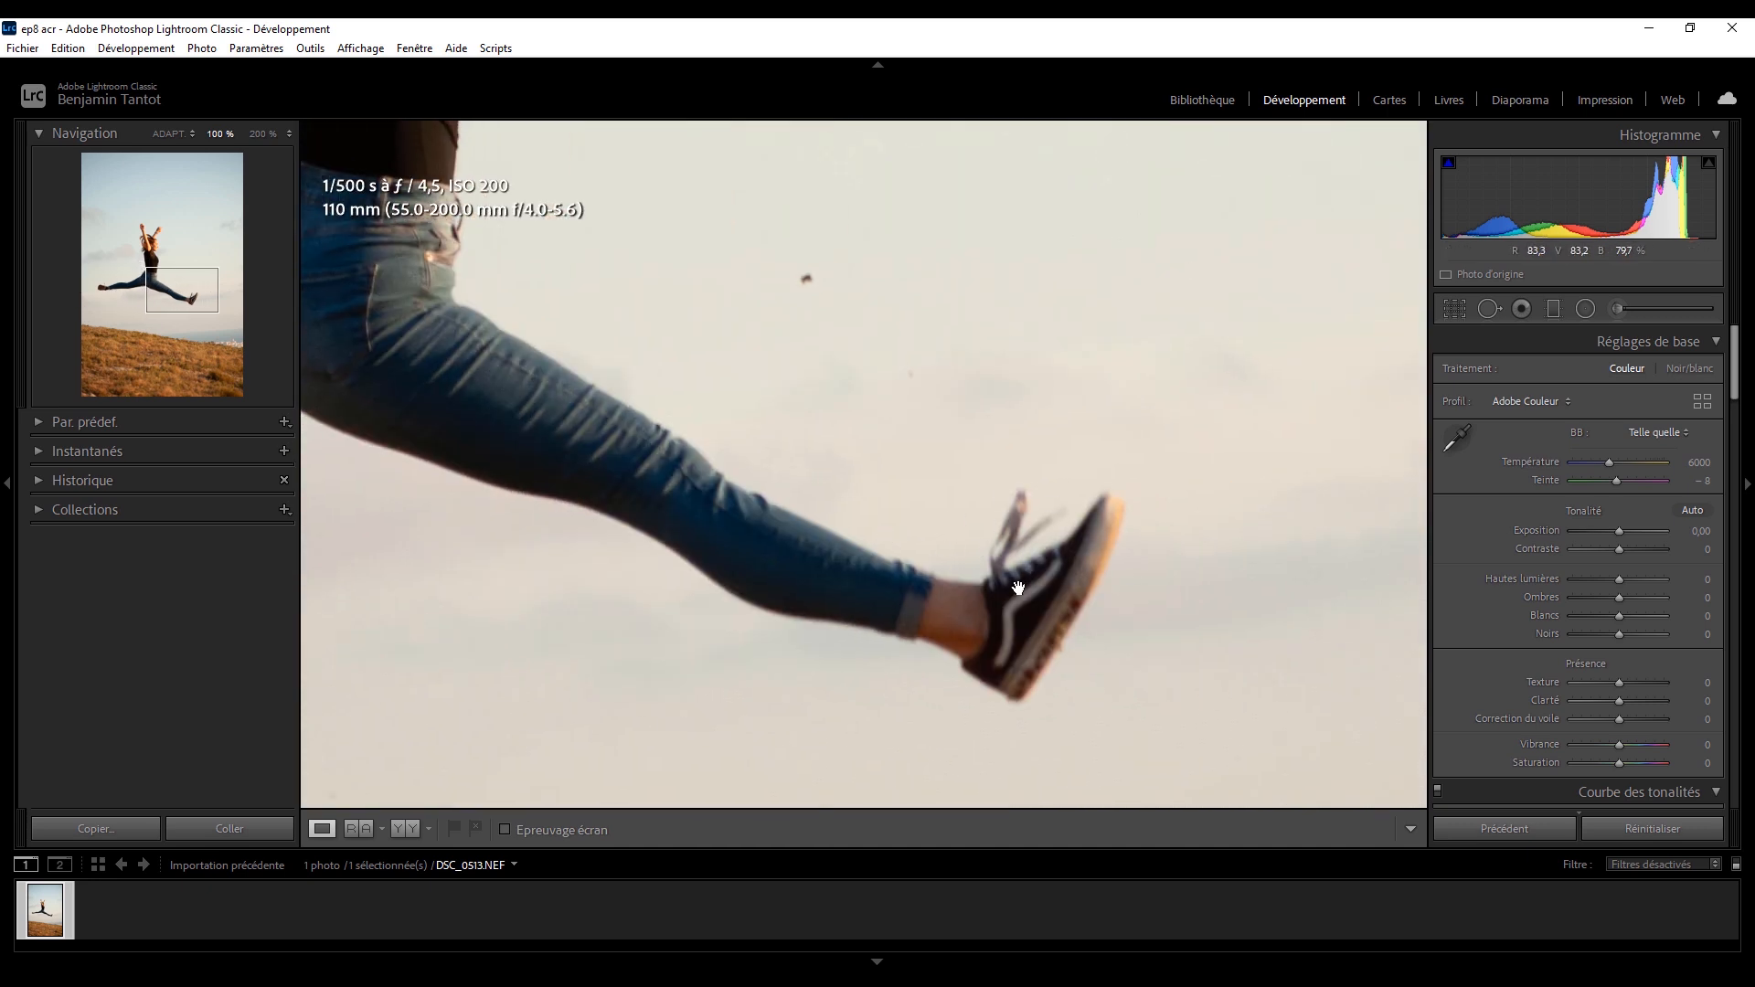
pyautogui.moveTo(818, 313); pyautogui.dragTo(1038, 737)
pyautogui.moveTo(836, 247); pyautogui.dragTo(1168, 556)
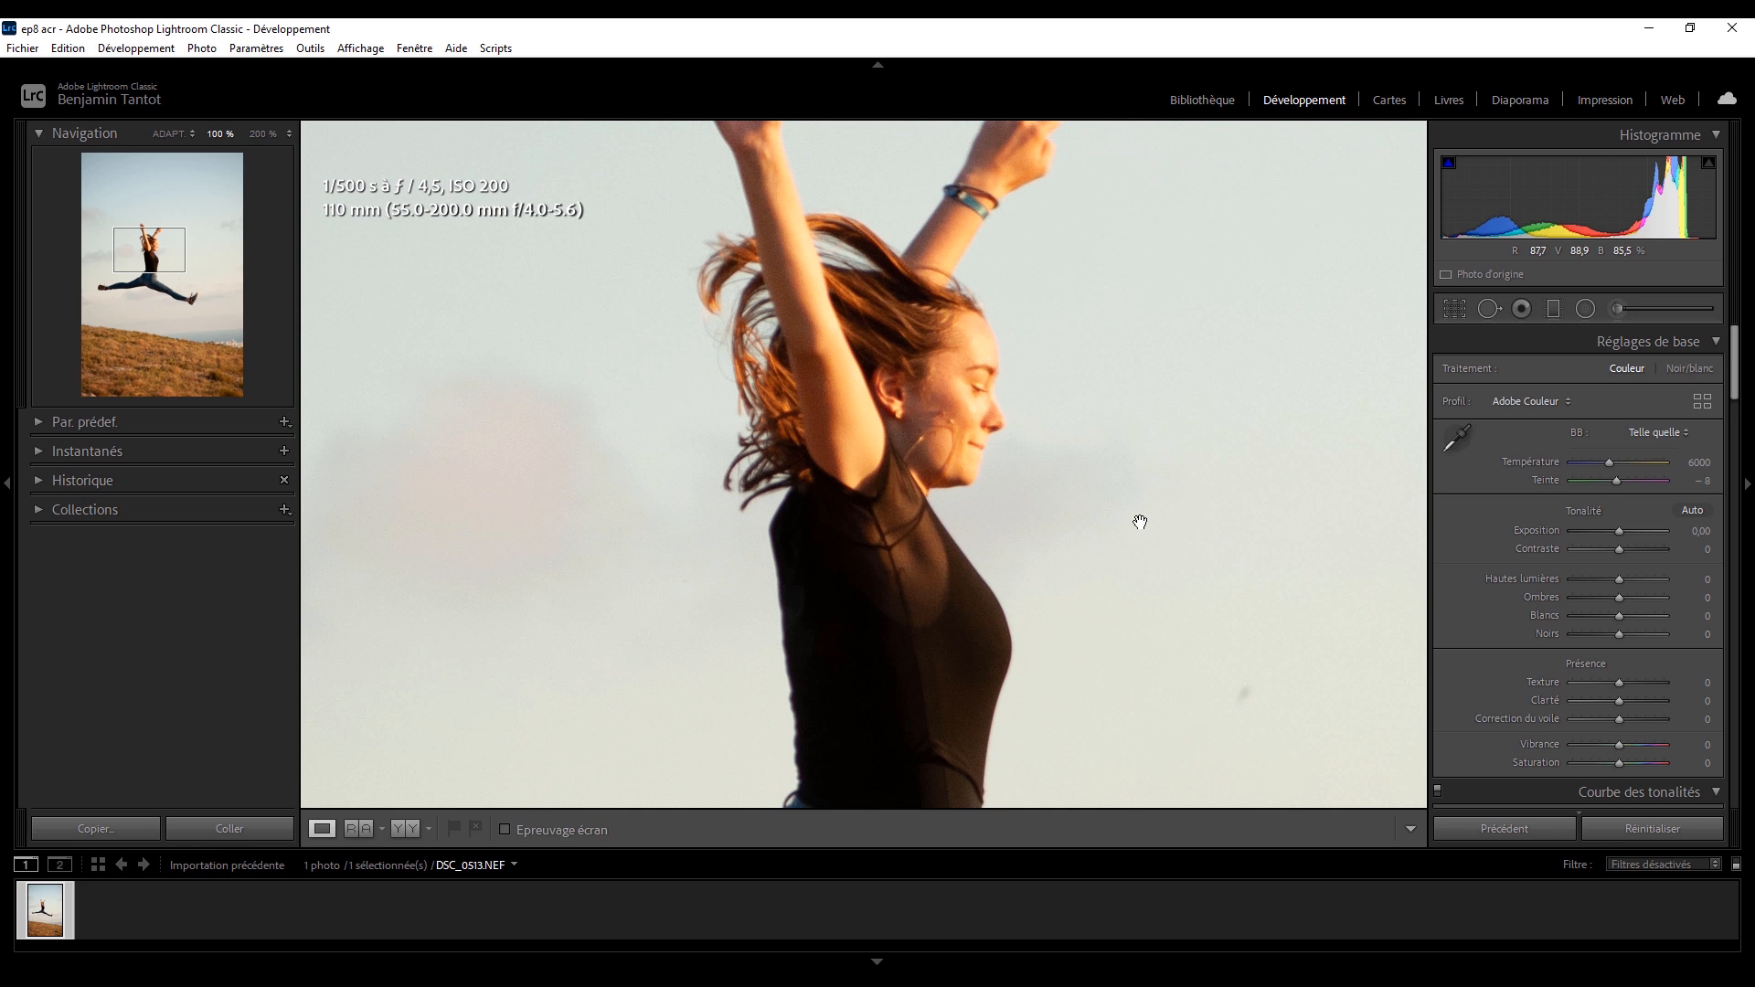
pyautogui.moveTo(1073, 341); pyautogui.dragTo(1076, 366)
pyautogui.click(994, 362)
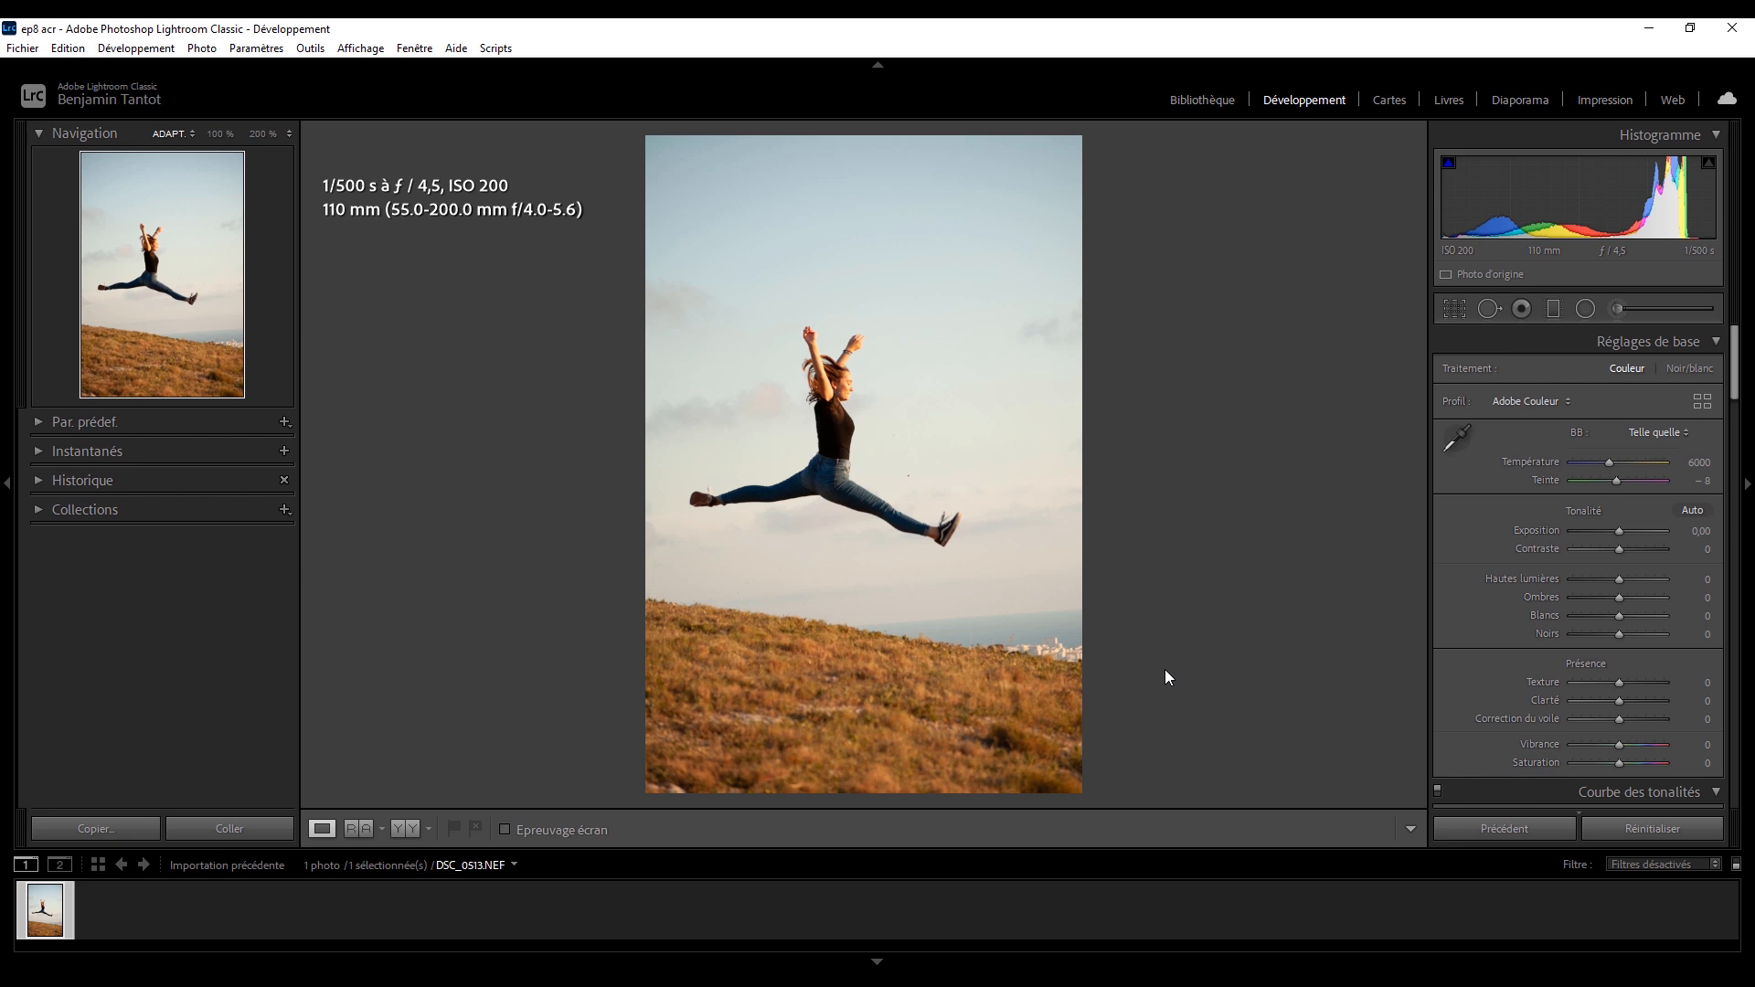
pyautogui.click(1049, 652)
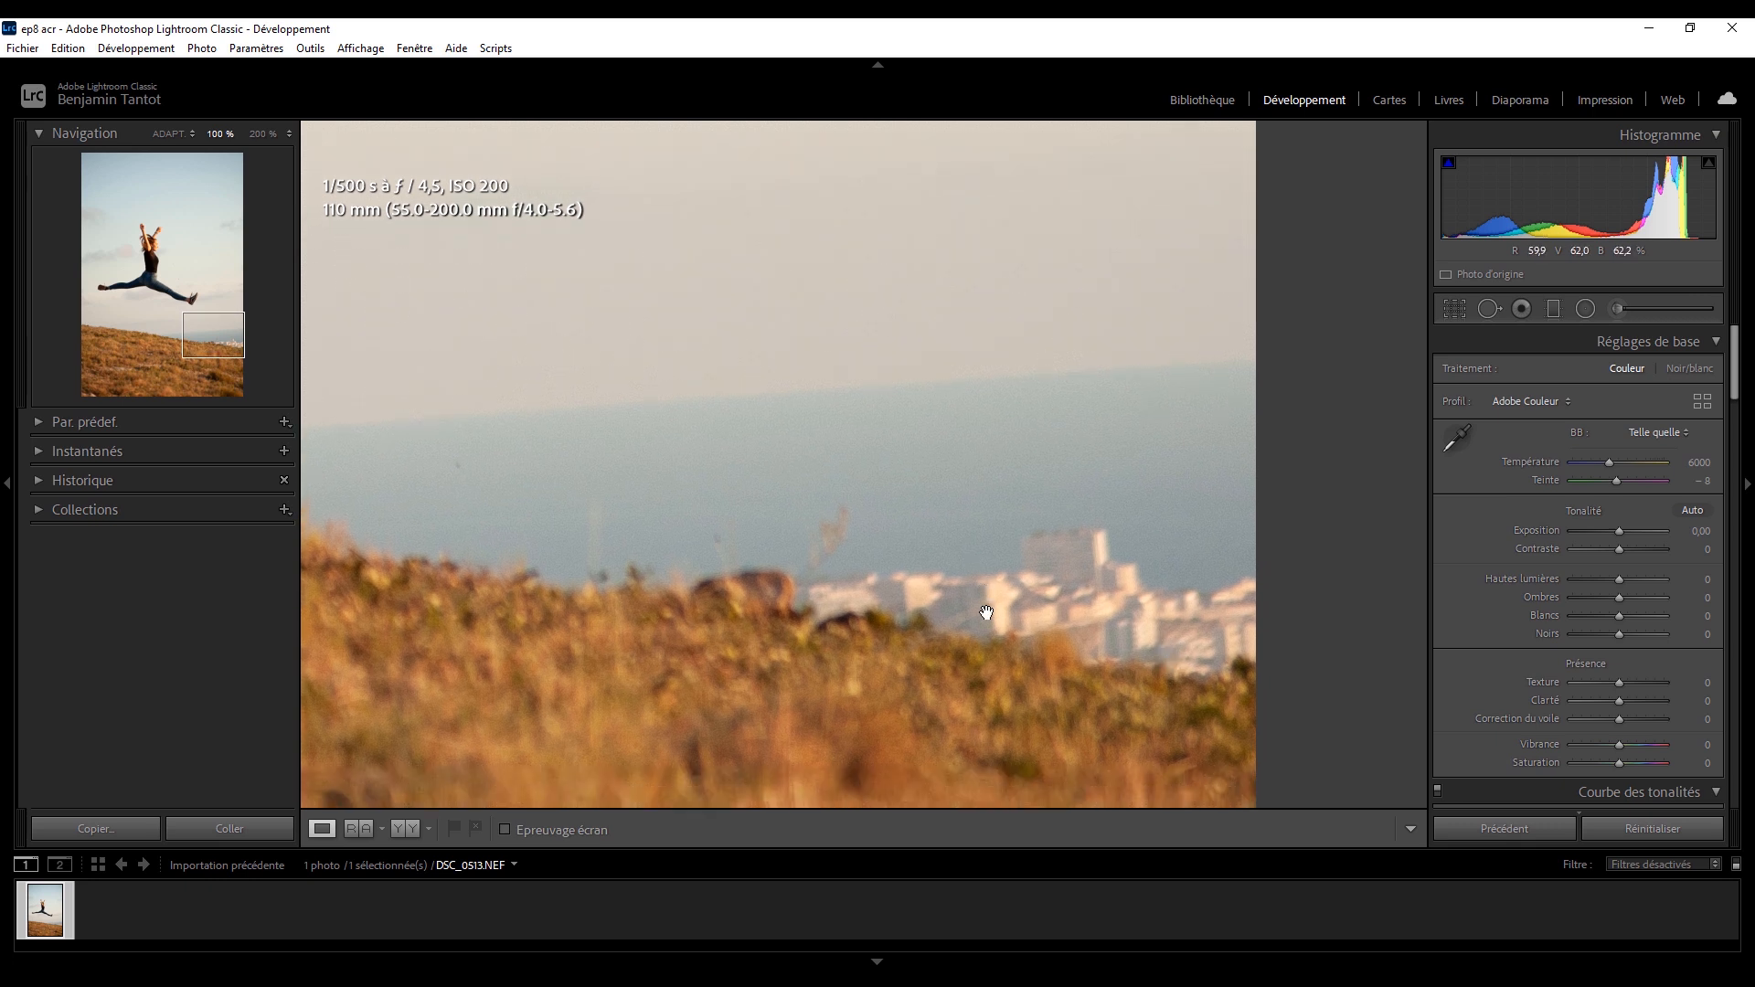
pyautogui.click(1176, 612)
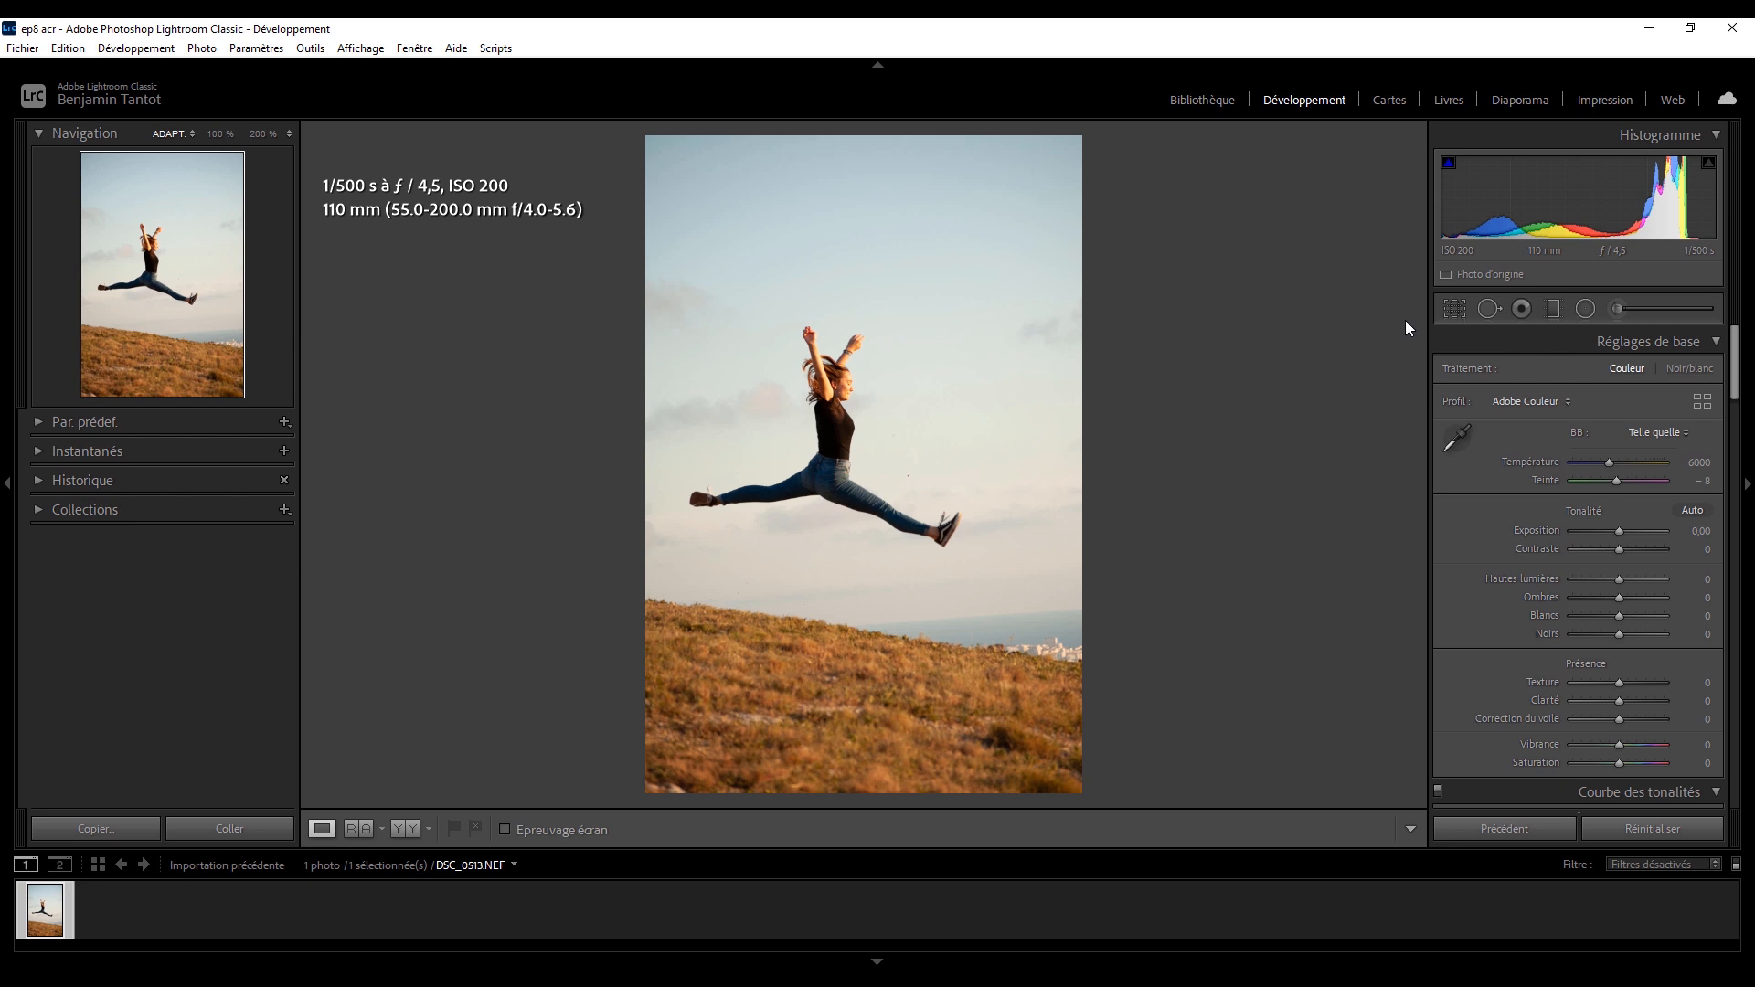
# - Straighten the sloping sea horizon by rotating the crop by 1,31, and check the horizon close up
pyautogui.click(1452, 309)
pyautogui.moveTo(1166, 405); pyautogui.dragTo(1172, 402)
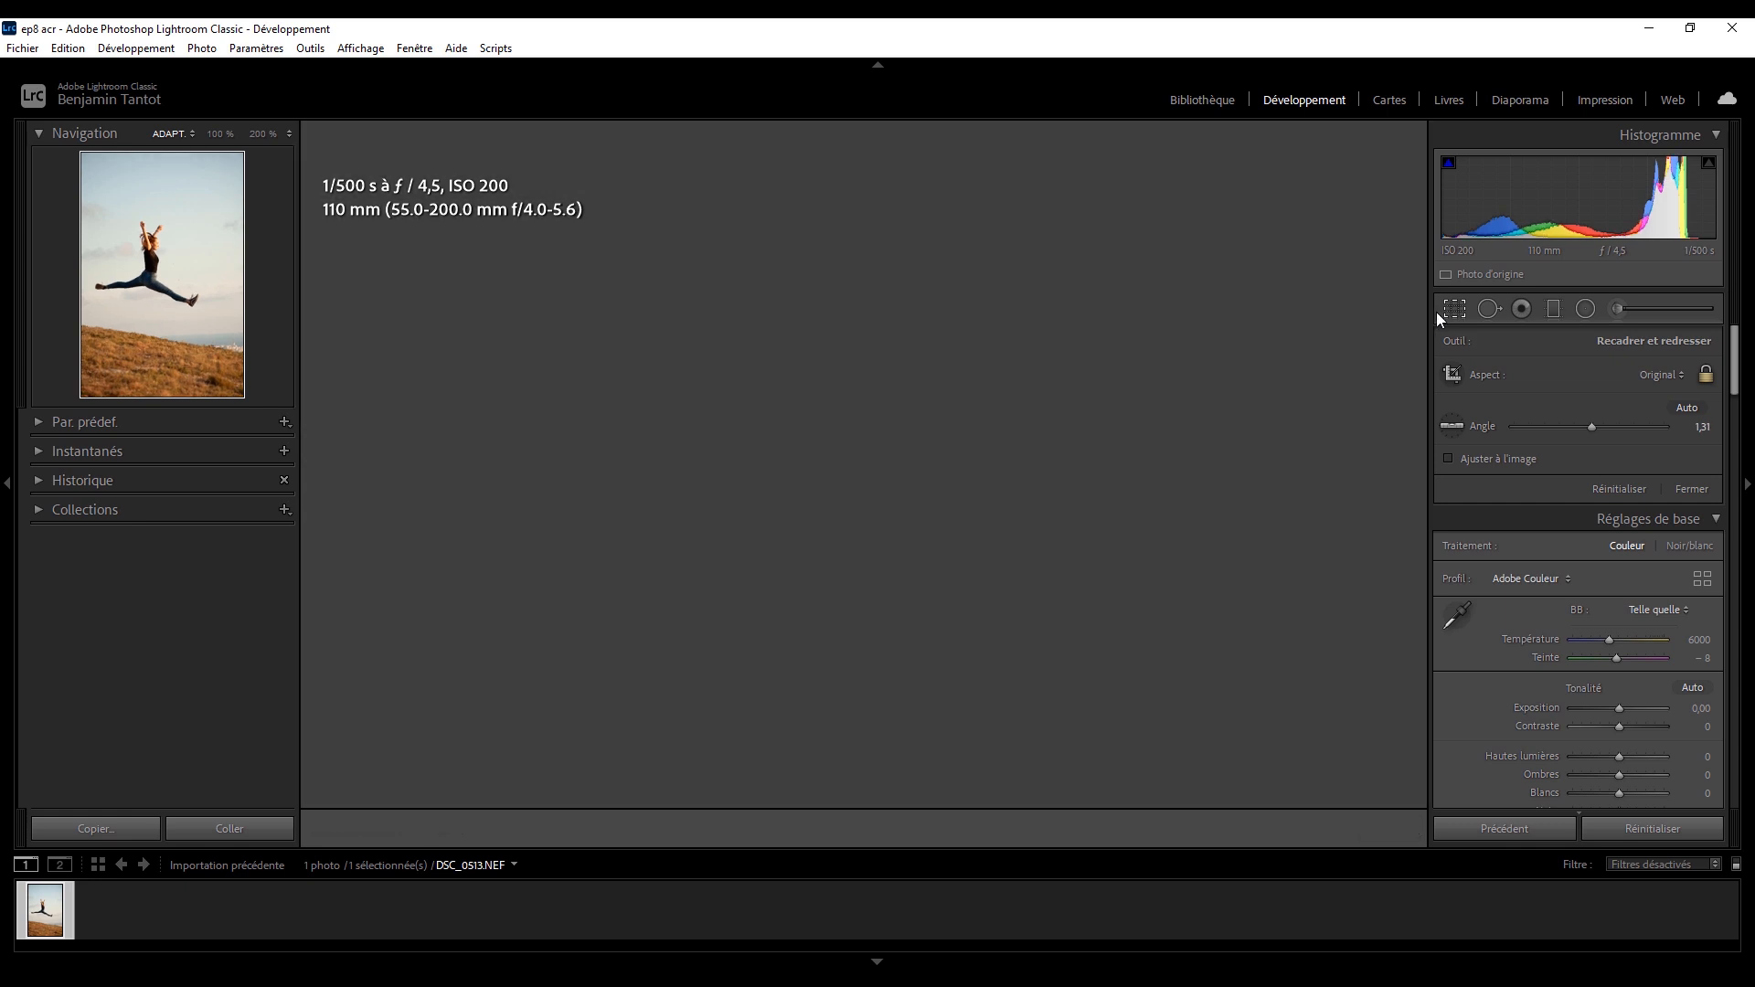
pyautogui.click(1453, 309)
pyautogui.click(229, 347)
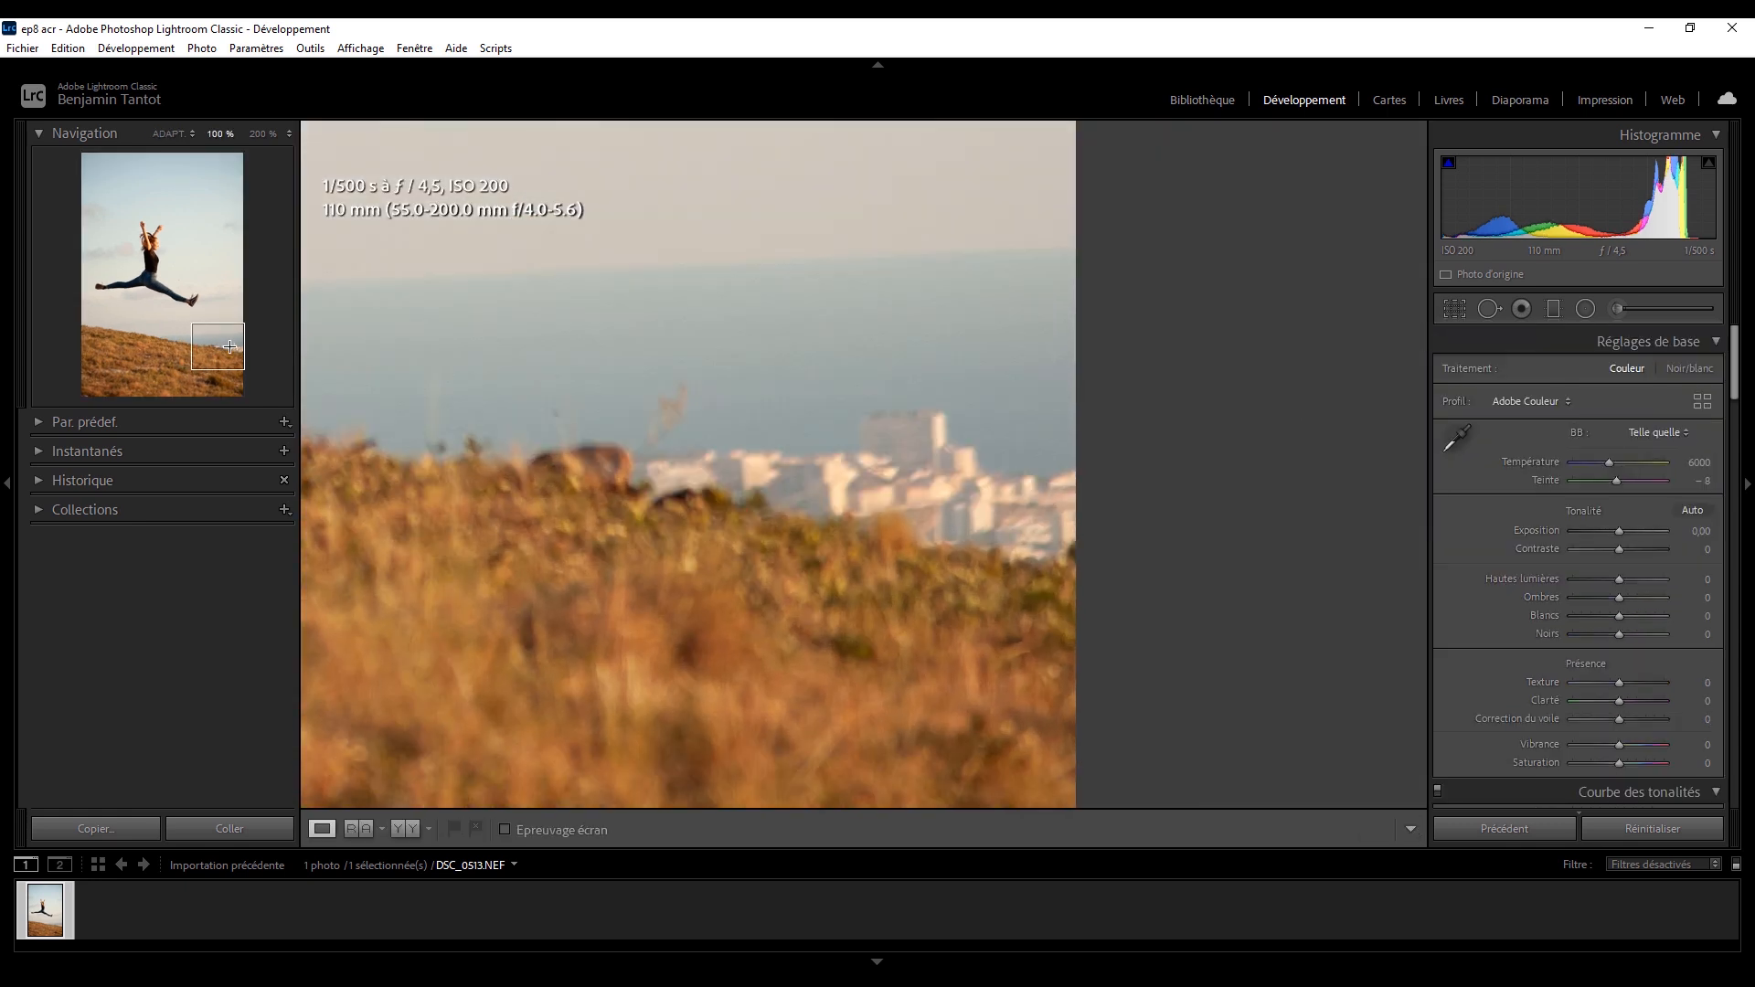
pyautogui.click(756, 364)
# - Crop the photo to a 4 x 5 / 8 x 10 aspect, framed more tightly around the jumping woman
pyautogui.click(1455, 308)
pyautogui.click(1661, 374)
pyautogui.click(1463, 470)
pyautogui.moveTo(1063, 208); pyautogui.dragTo(984, 332)
pyautogui.click(1454, 309)
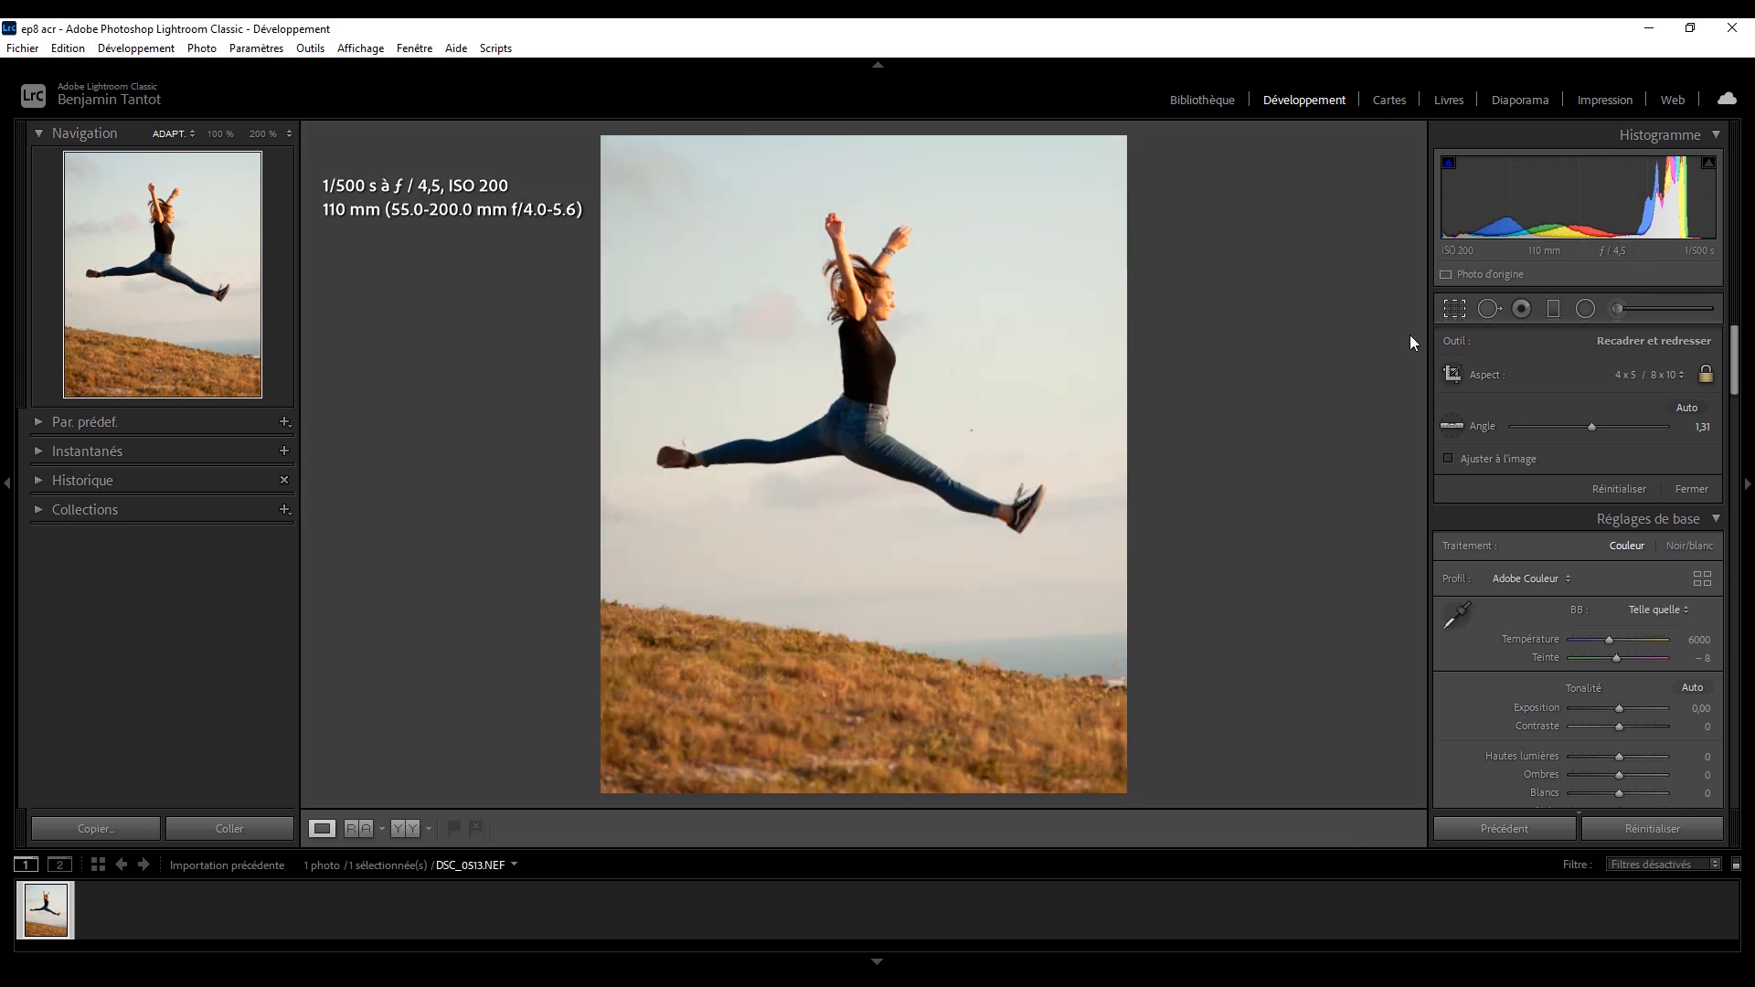
# - Set highlights -100, shadows +19, whites -25, blacks +50, texture +9, clarity +11, dehaze +5 and tint -4
pyautogui.moveTo(1618, 578); pyautogui.dragTo(1615, 628)
pyautogui.moveTo(1622, 701)
pyautogui.mouseDown()
pyautogui.moveTo(1623, 682)
pyautogui.moveTo(1623, 703)
pyautogui.mouseUp()
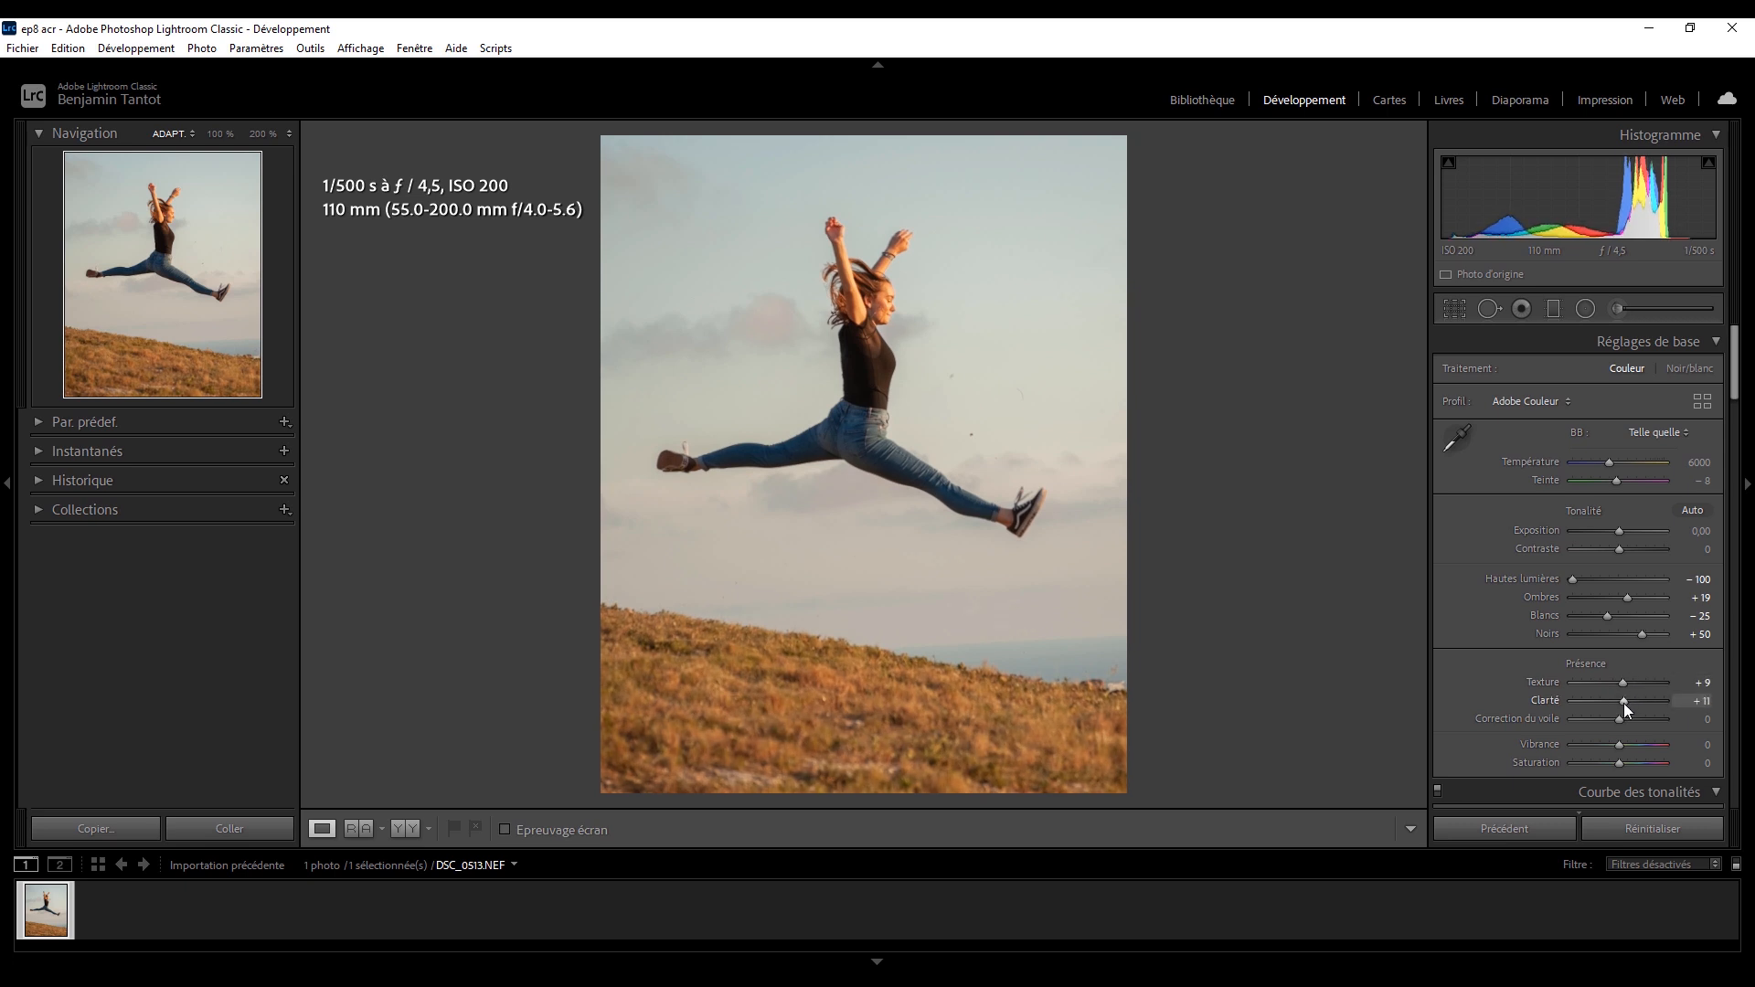
pyautogui.moveTo(1624, 720); pyautogui.dragTo(1626, 720)
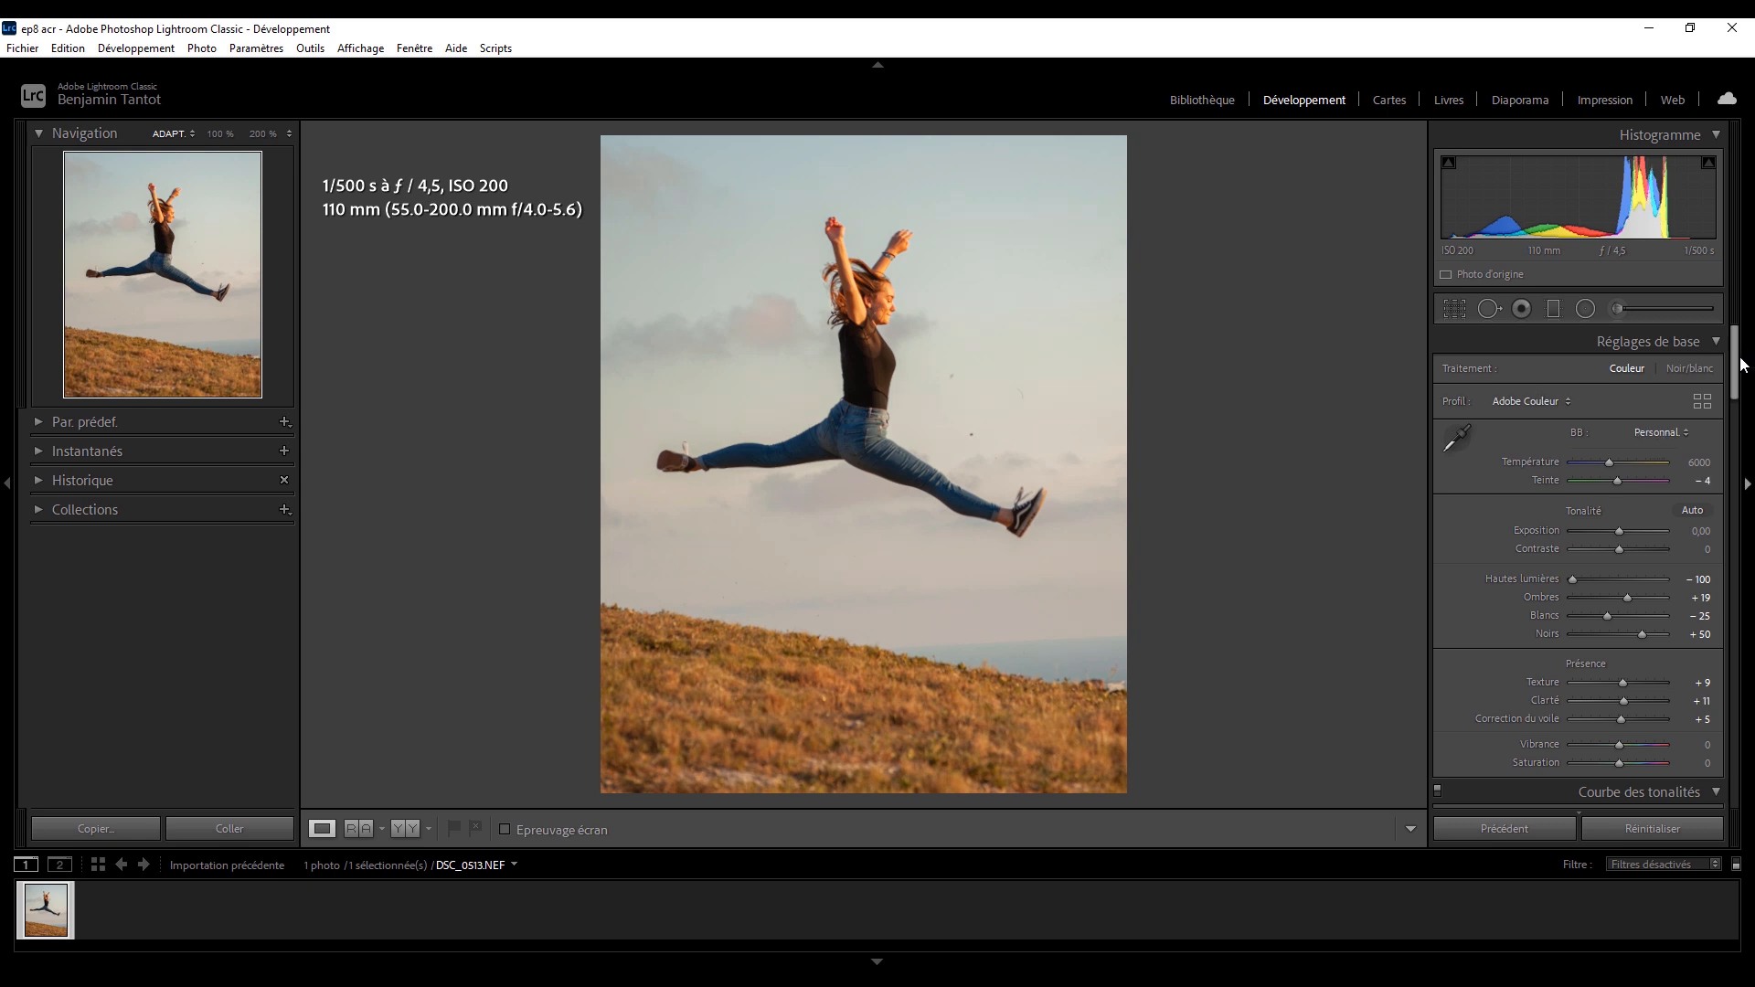
# - Try different calibration hues for the blue primary, such as -49, and -88 for the green primary, undoing each
pyautogui.moveTo(1734, 362); pyautogui.dragTo(1735, 770)
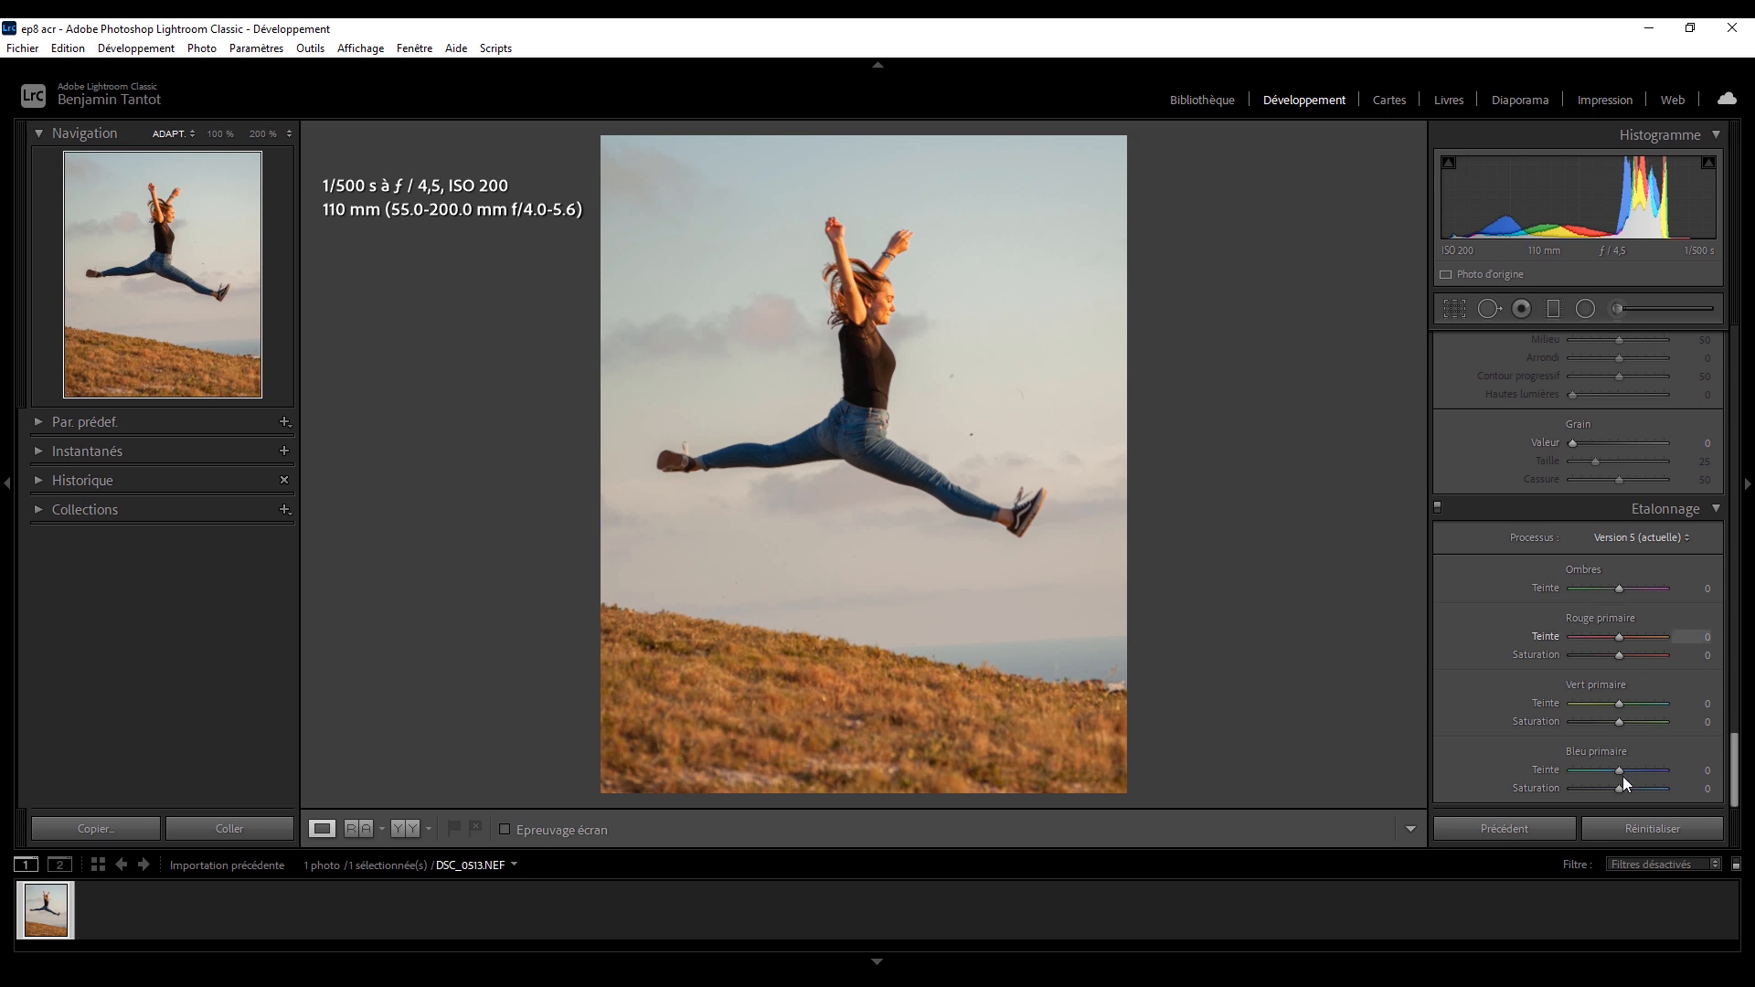
pyautogui.moveTo(1621, 770); pyautogui.dragTo(1599, 767)
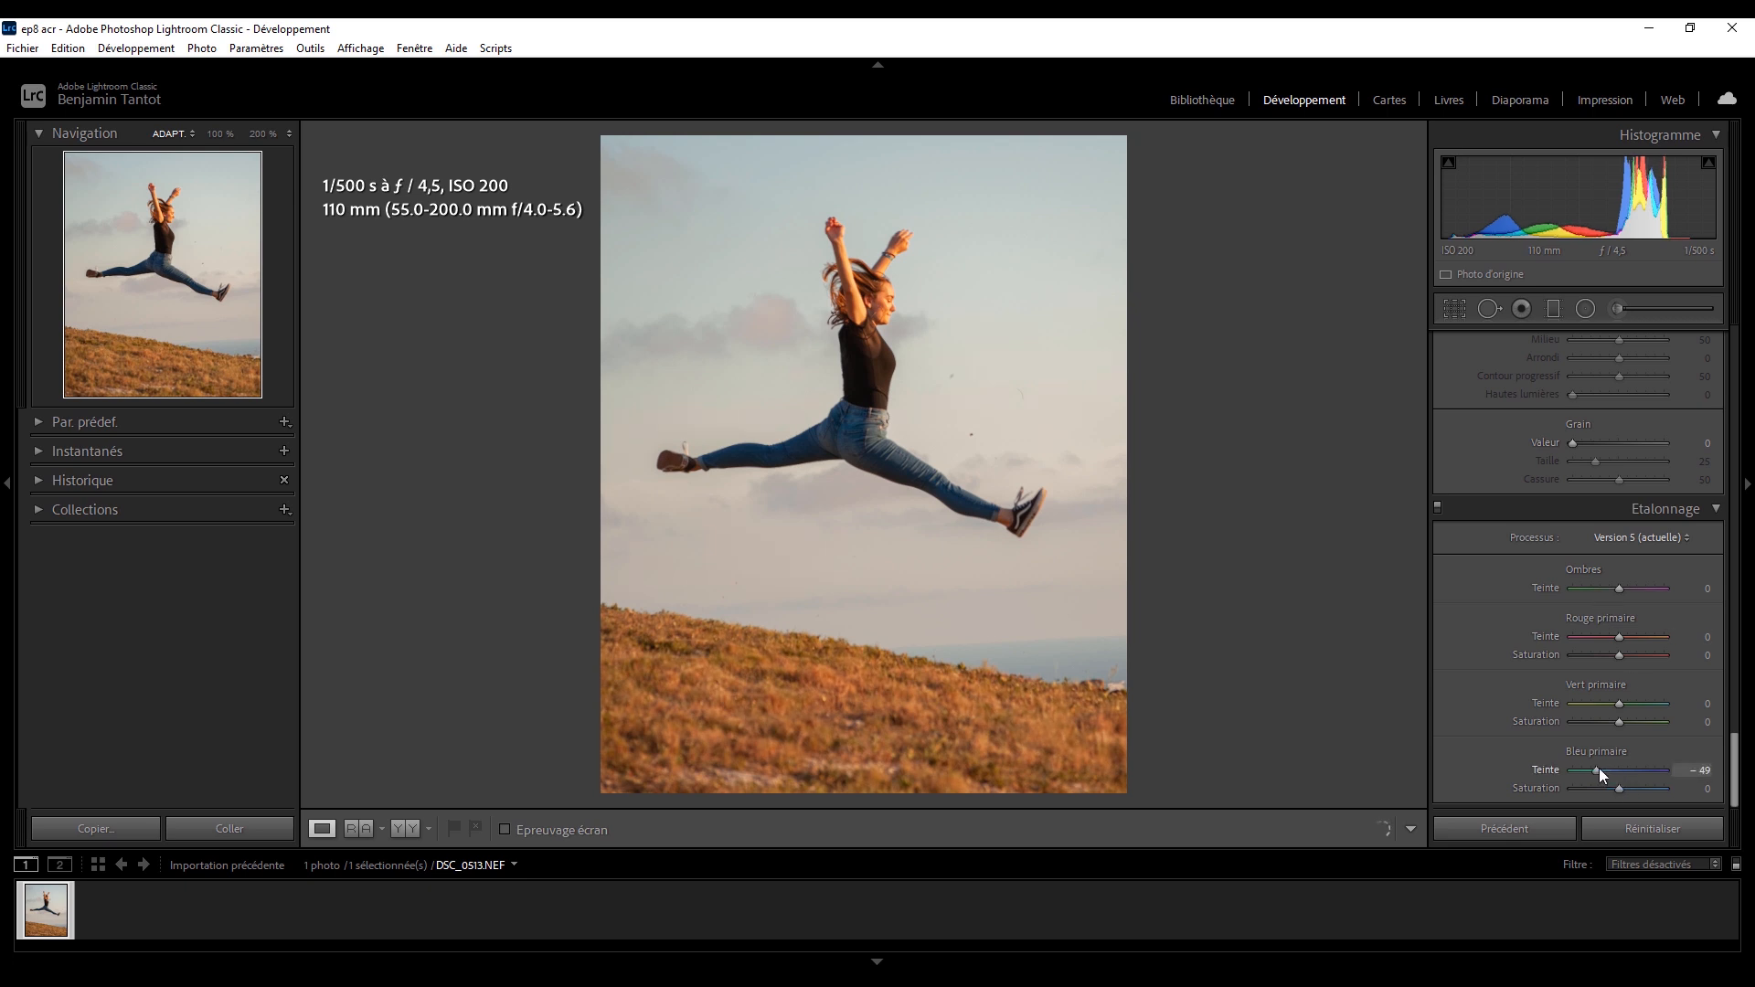
pyautogui.hotkey('ctrl', 'z')
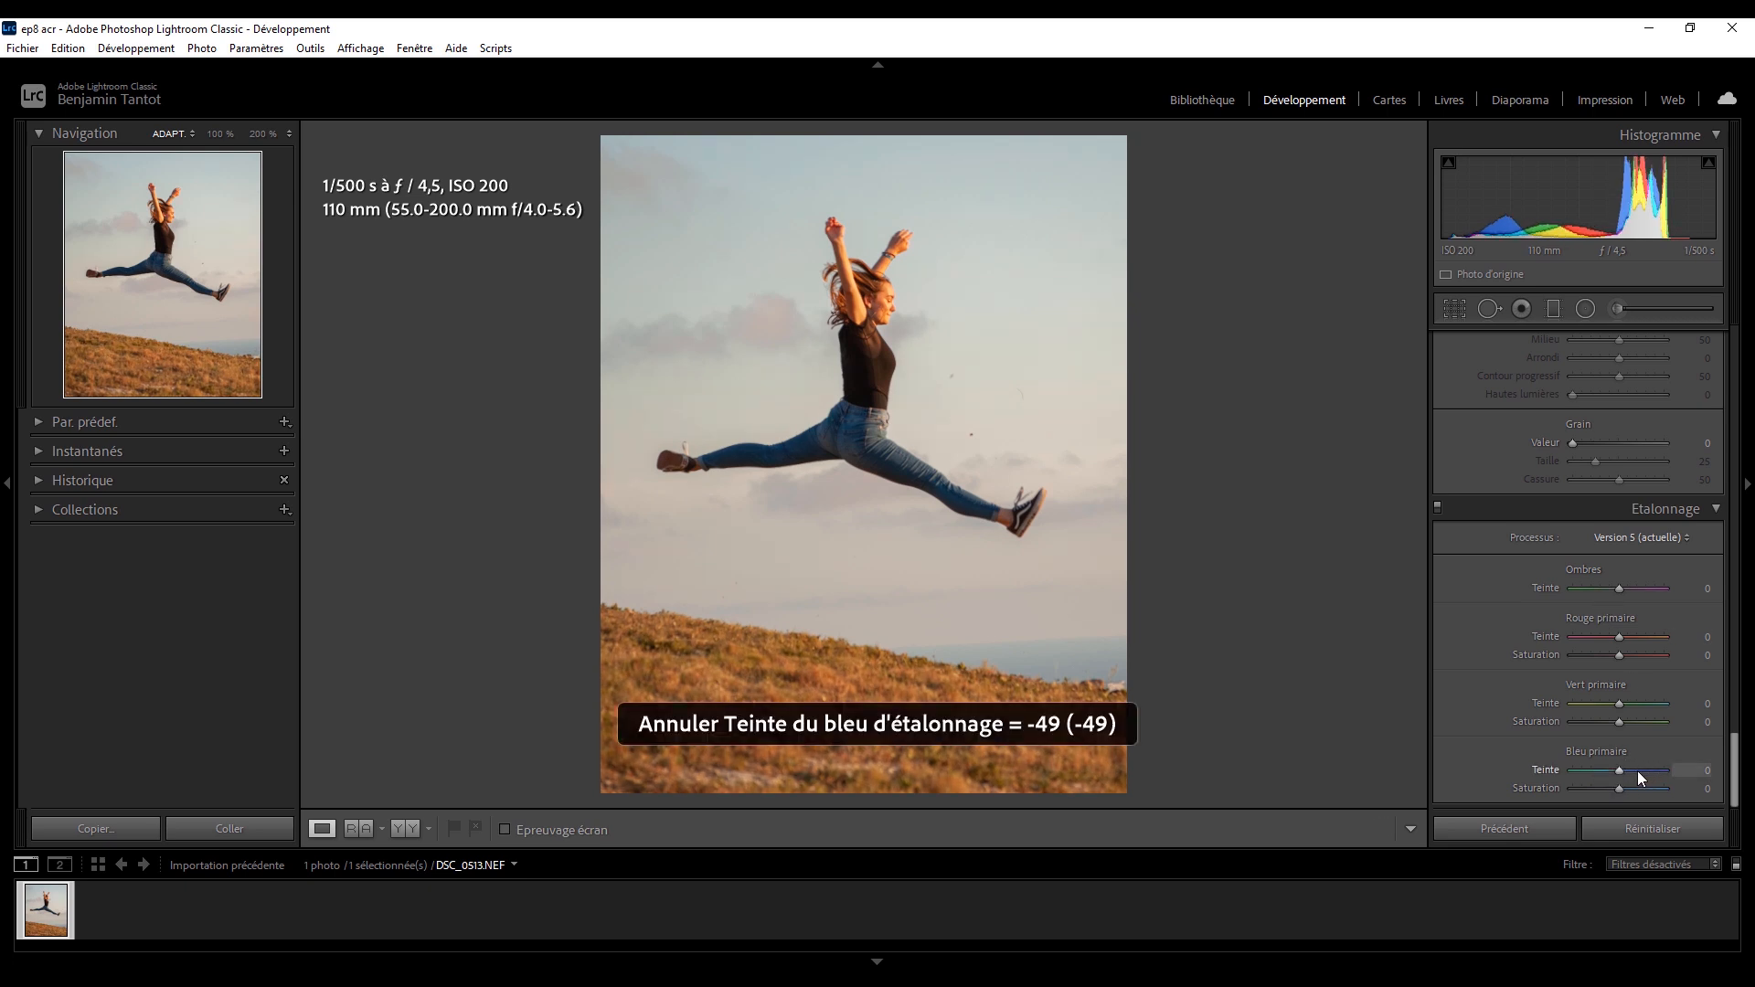
pyautogui.hotkey('ctrl', 'z')
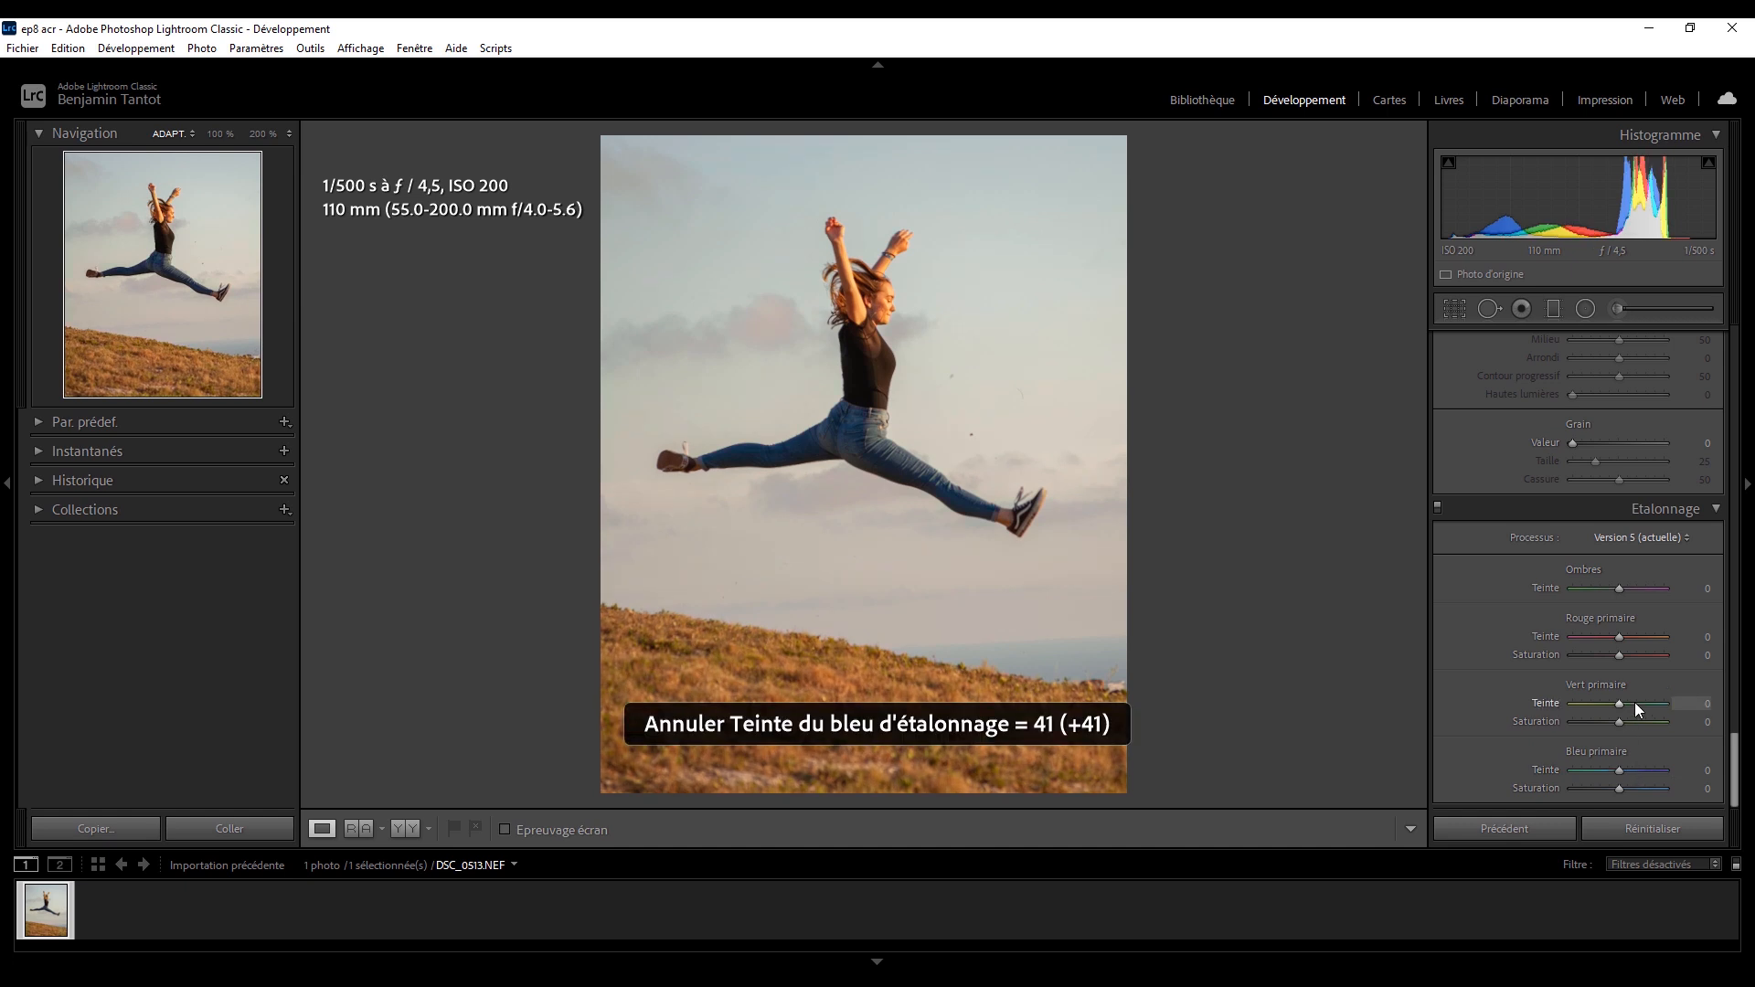
pyautogui.hotkey('ctrl', 'z')
pyautogui.moveTo(1617, 703); pyautogui.dragTo(1579, 703)
pyautogui.hotkey('ctrl', 'z')
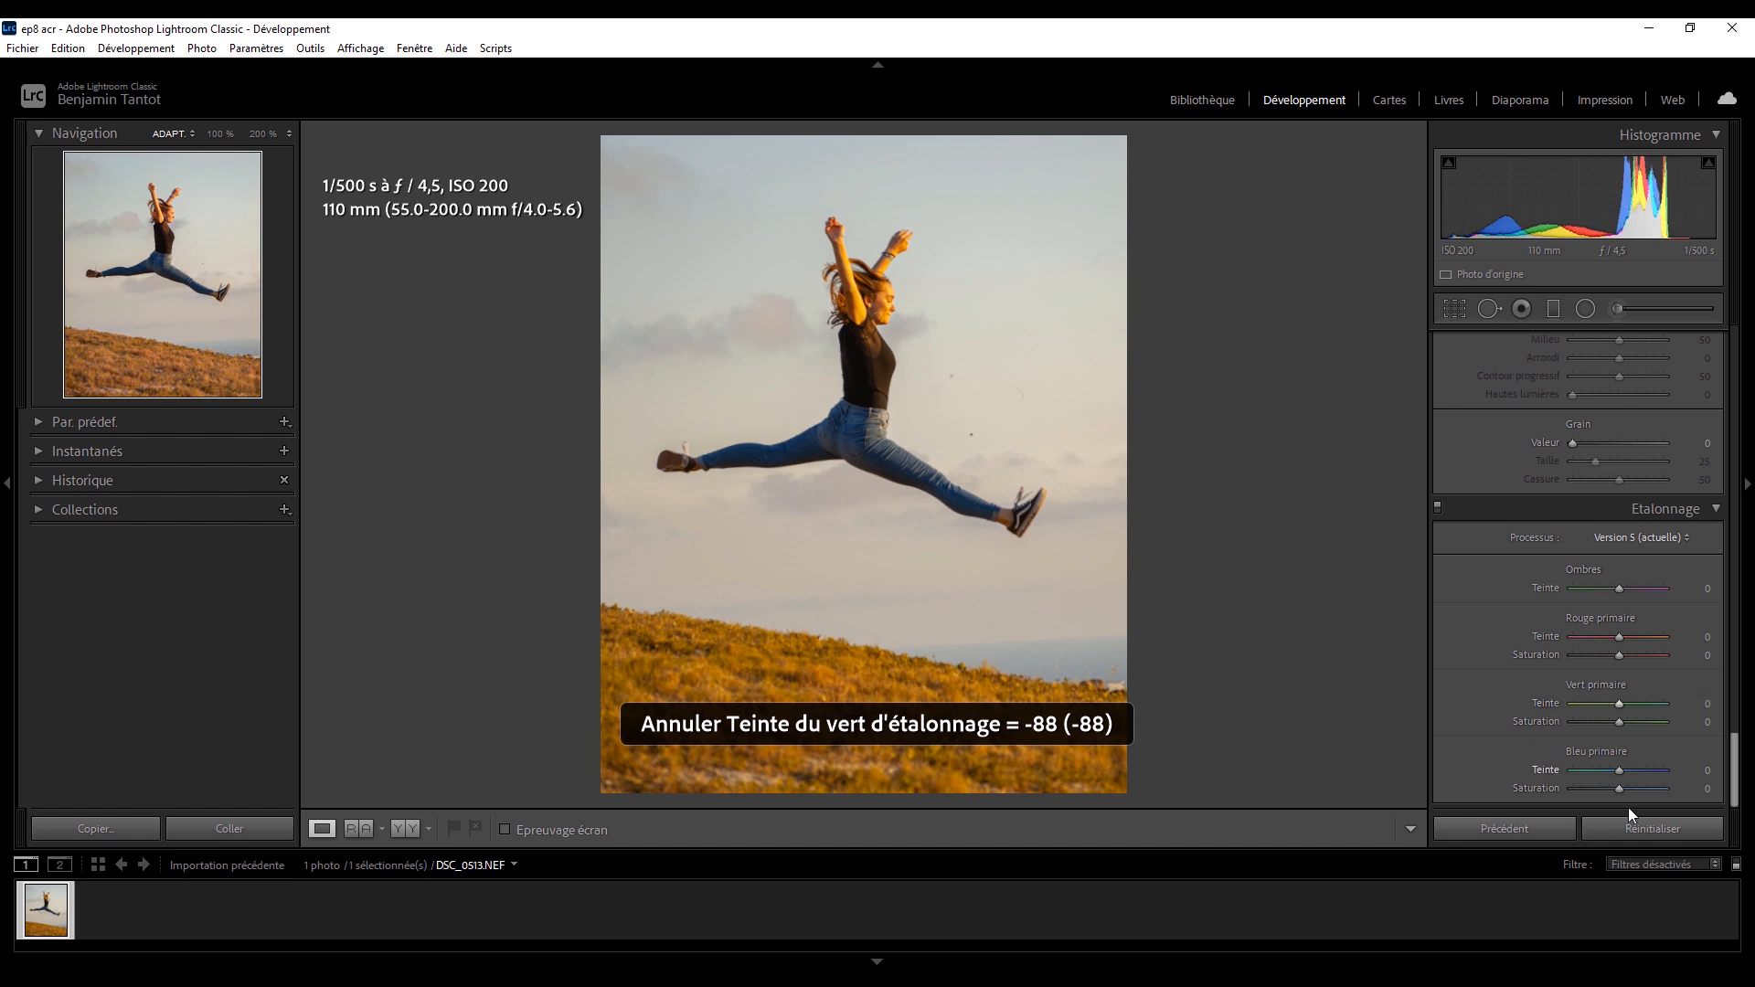
# - Set the red primary saturation to -9 in the calibration, undoing the stronger test changes
pyautogui.moveTo(1619, 637)
pyautogui.mouseDown()
pyautogui.moveTo(1645, 638)
pyautogui.moveTo(1609, 653)
pyautogui.mouseUp()
pyautogui.hotkey('ctrl', 'z')
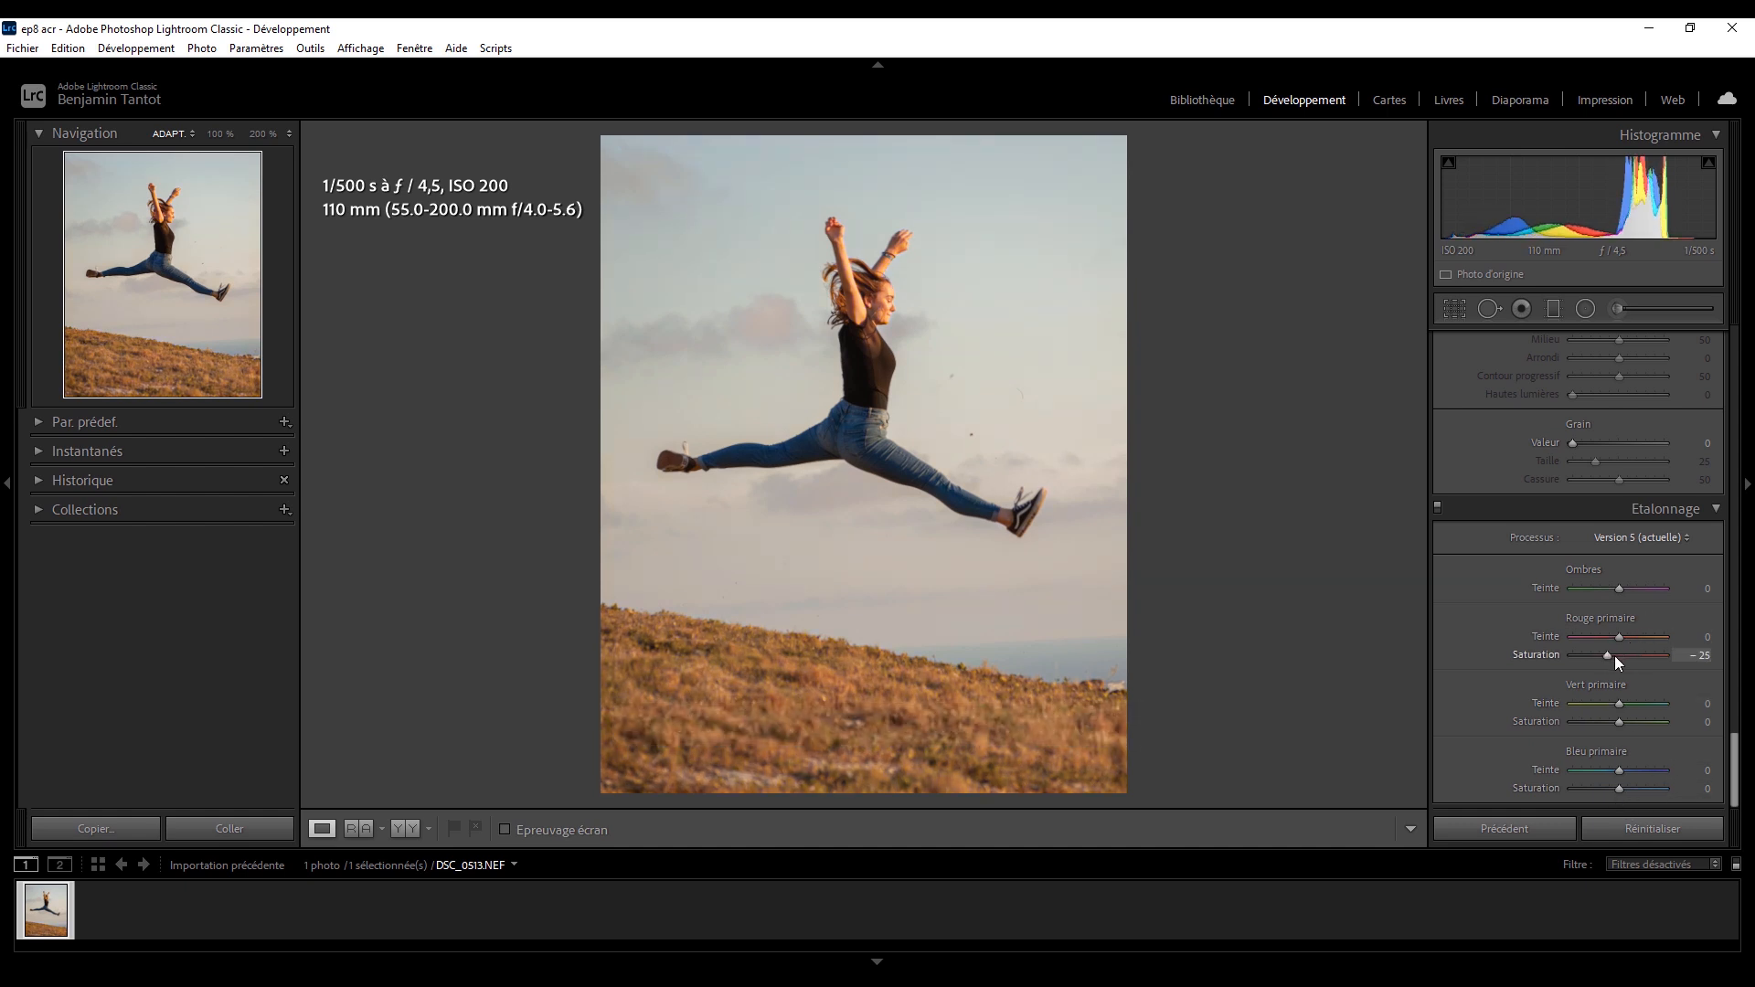
pyautogui.hotkey('ctrl', 'z')
# - Try blue primary saturations of -35, +66 and -56 in the calibration, undoing each
pyautogui.moveTo(1618, 787); pyautogui.dragTo(1603, 787)
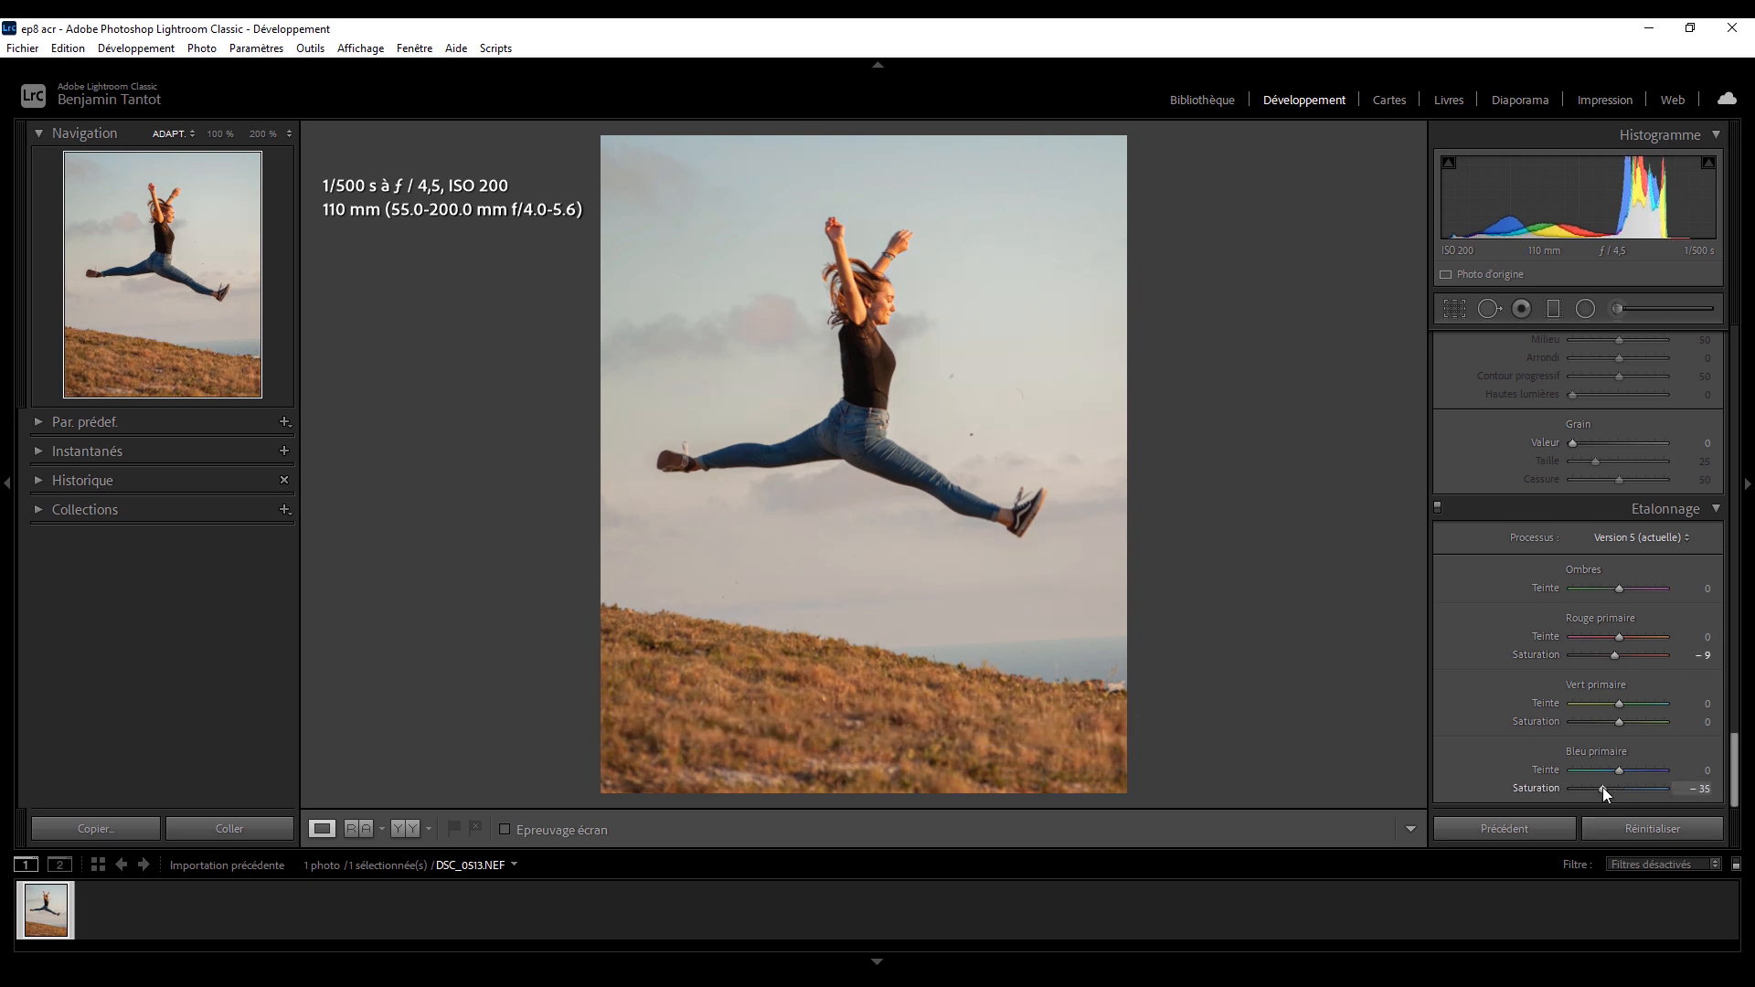
pyautogui.hotkey('ctrl', 'z')
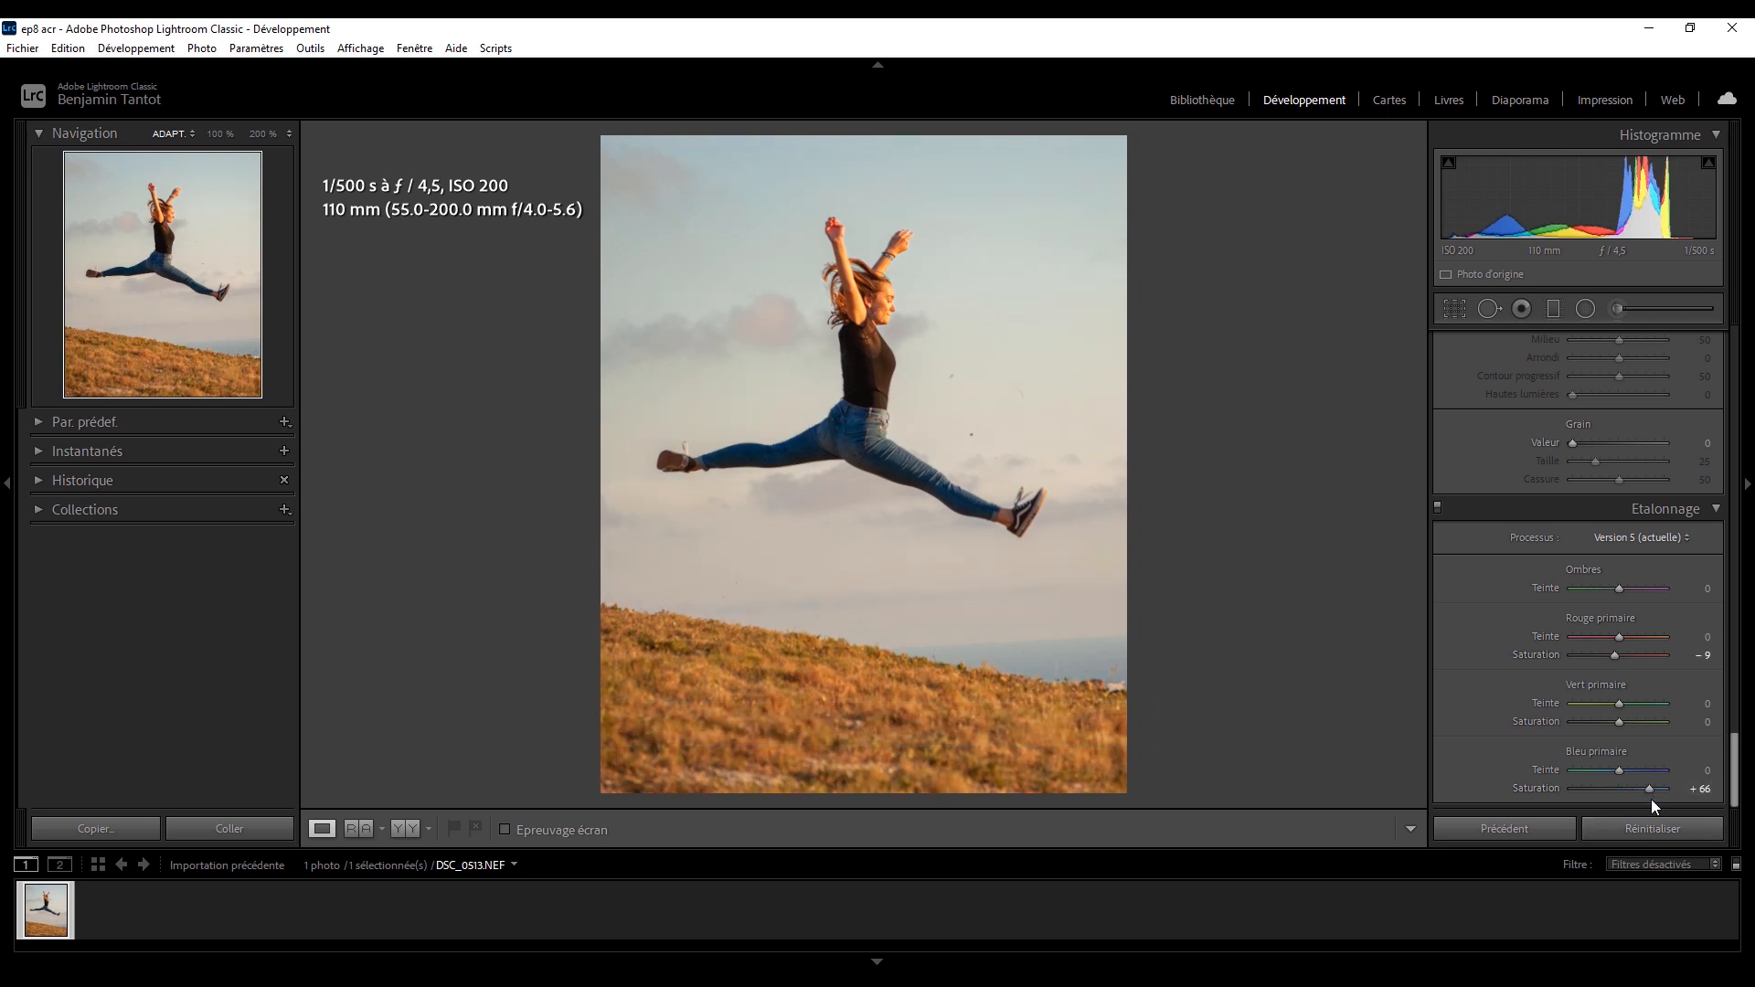
pyautogui.hotkey('ctrl', 'z')
pyautogui.moveTo(1605, 797); pyautogui.dragTo(1592, 791)
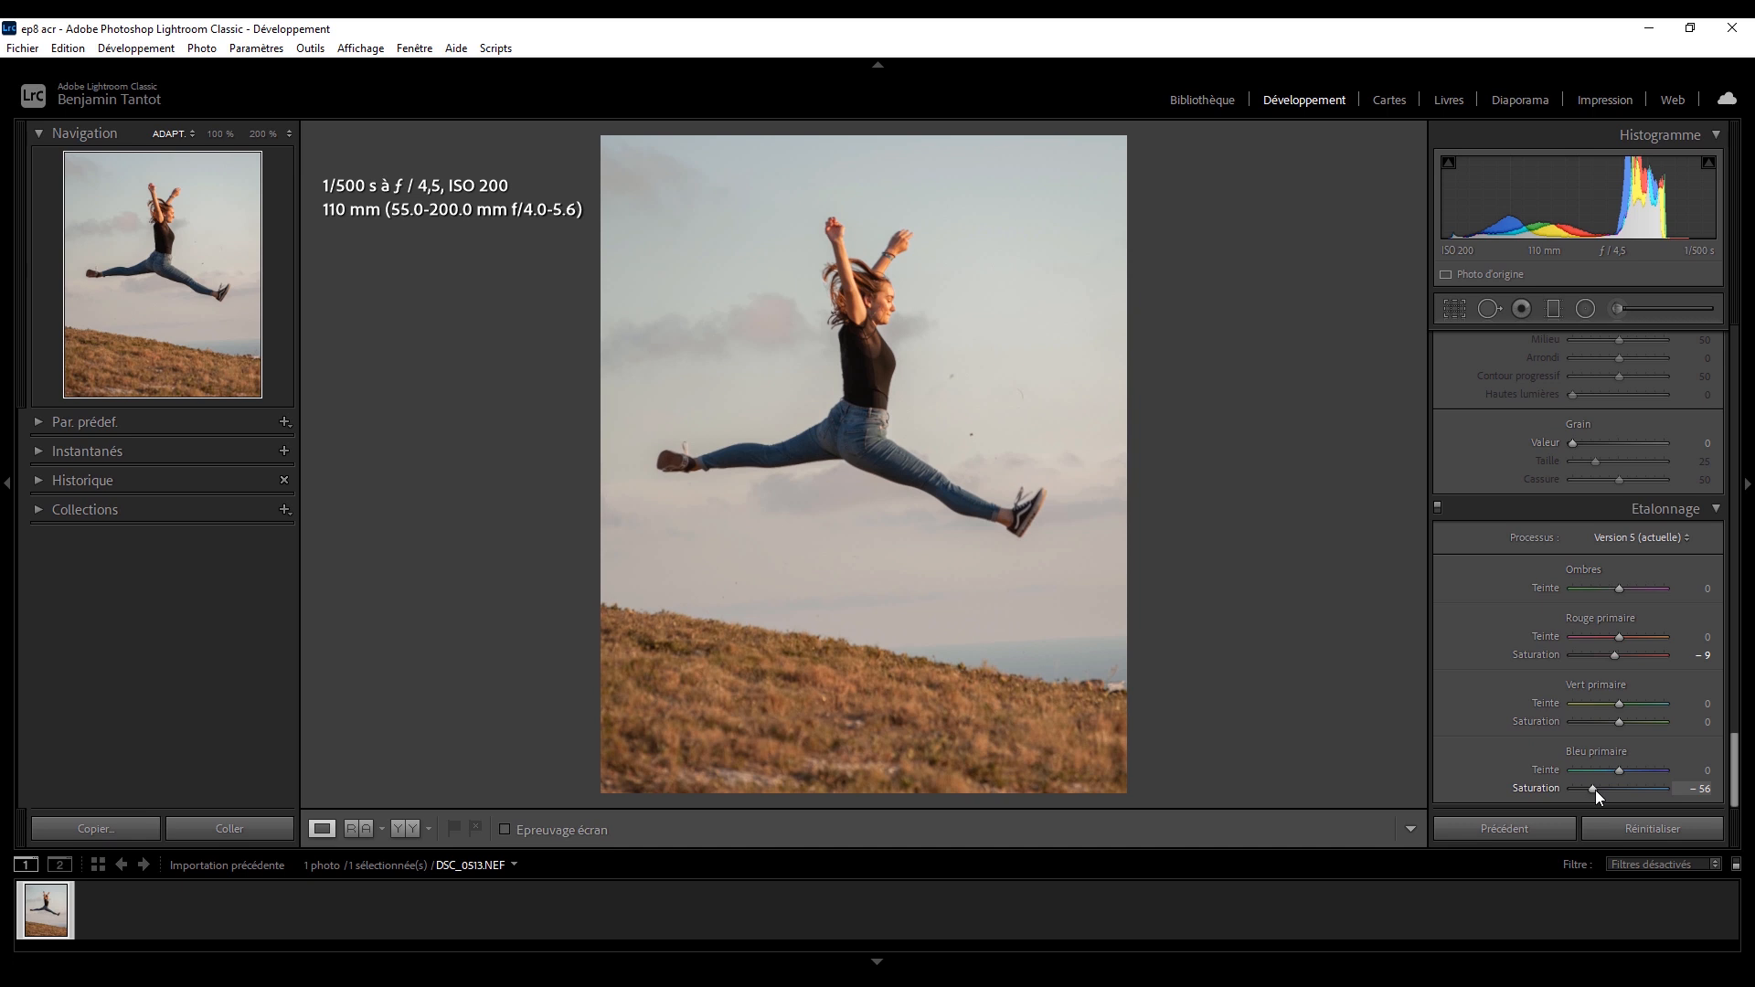
pyautogui.hotkey('ctrl', 'z')
# - Set the green primary saturation to -7 and compare the photo with its original state
pyautogui.moveTo(1618, 722); pyautogui.dragTo(1615, 722)
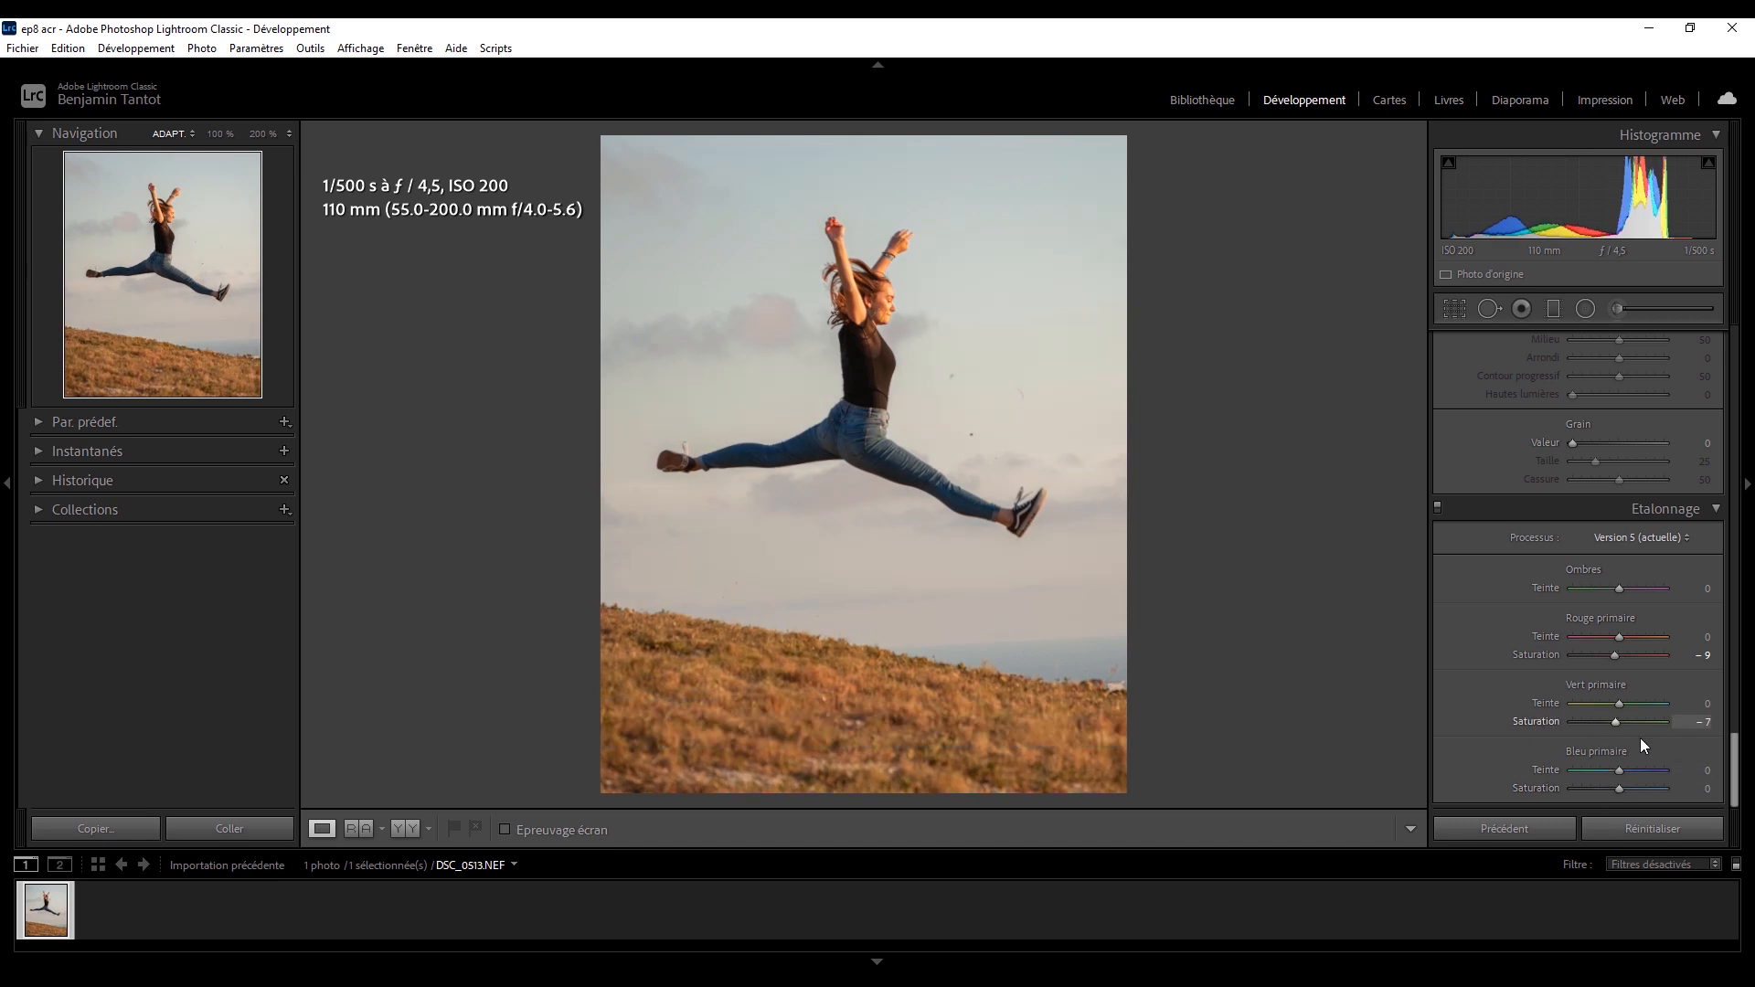
pyautogui.press('\\')
pyautogui.press('\\')
pyautogui.press('\\')
pyautogui.press('\\')
# - Enable chromatic aberration removal in the lens corrections, switching the correction on and off to compare
pyautogui.moveTo(1734, 746); pyautogui.dragTo(1692, 592)
pyautogui.click(1551, 613)
pyautogui.click(1542, 613)
pyautogui.click(1542, 613)
pyautogui.click(1542, 613)
# - Sharpen the photo with amount 70 and masking 56, checking the woman close up, and add slight luminance noise reduction
pyautogui.scroll(3, 1590, 585)
pyautogui.moveTo(1630, 556); pyautogui.dragTo(1605, 501)
pyautogui.click(841, 239)
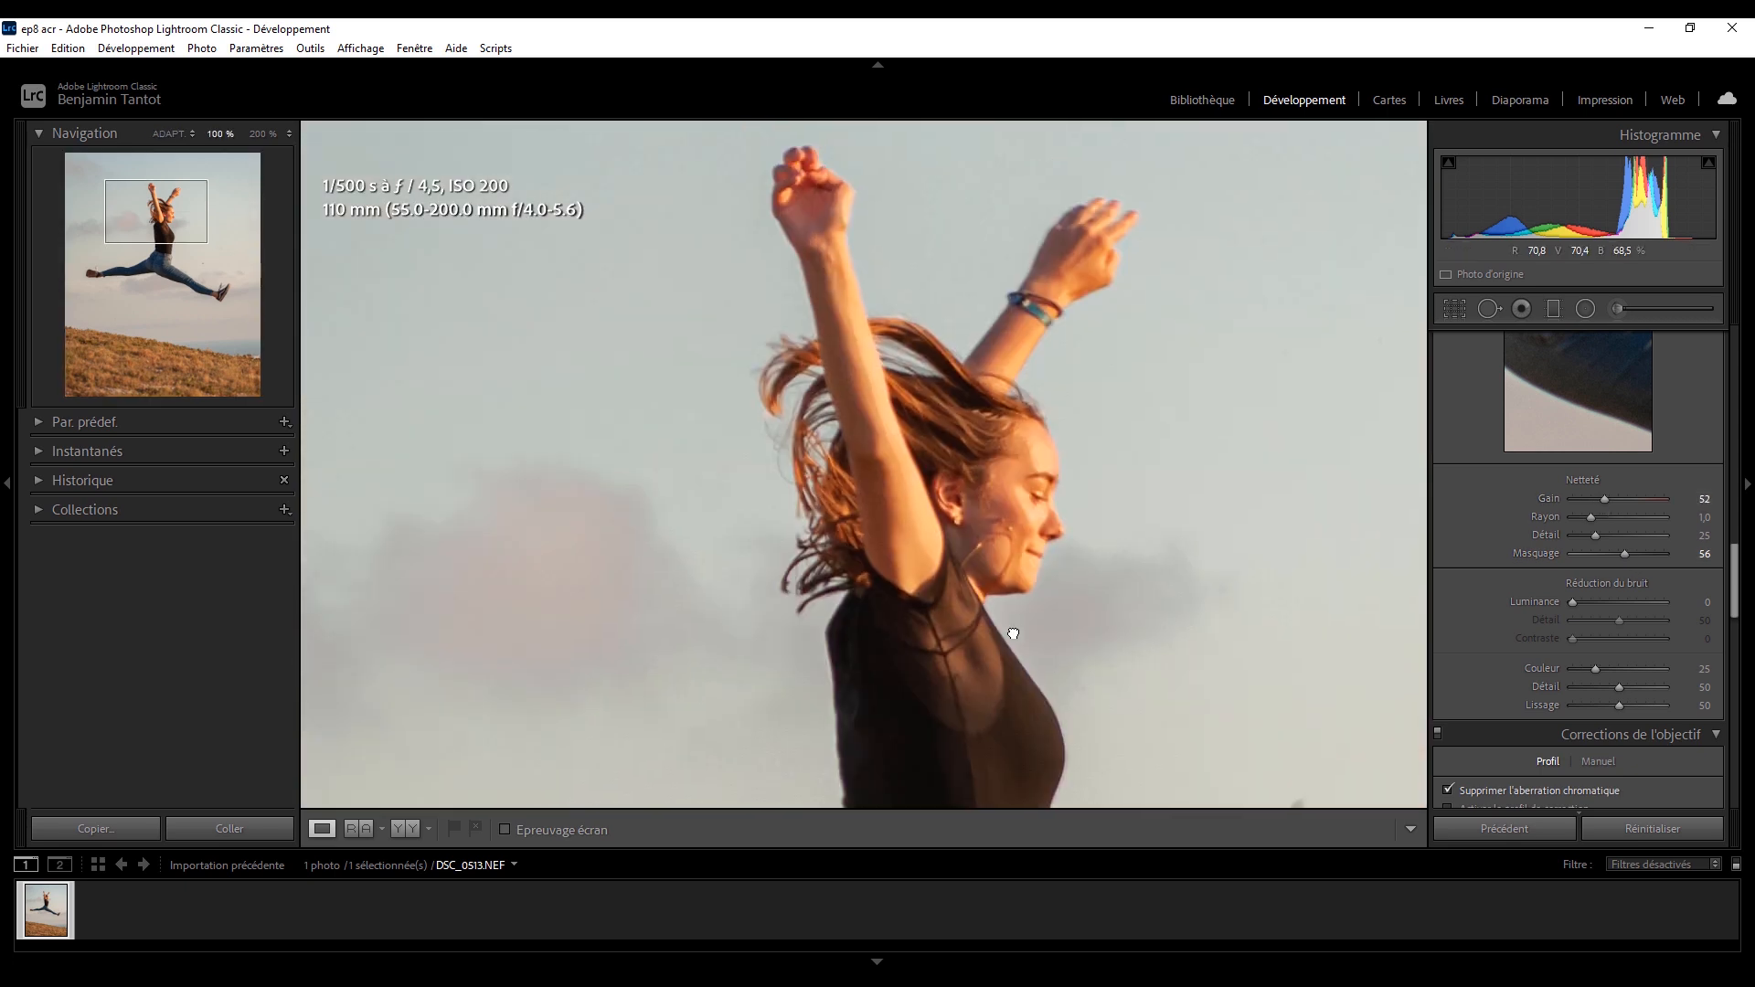
pyautogui.click(1614, 500)
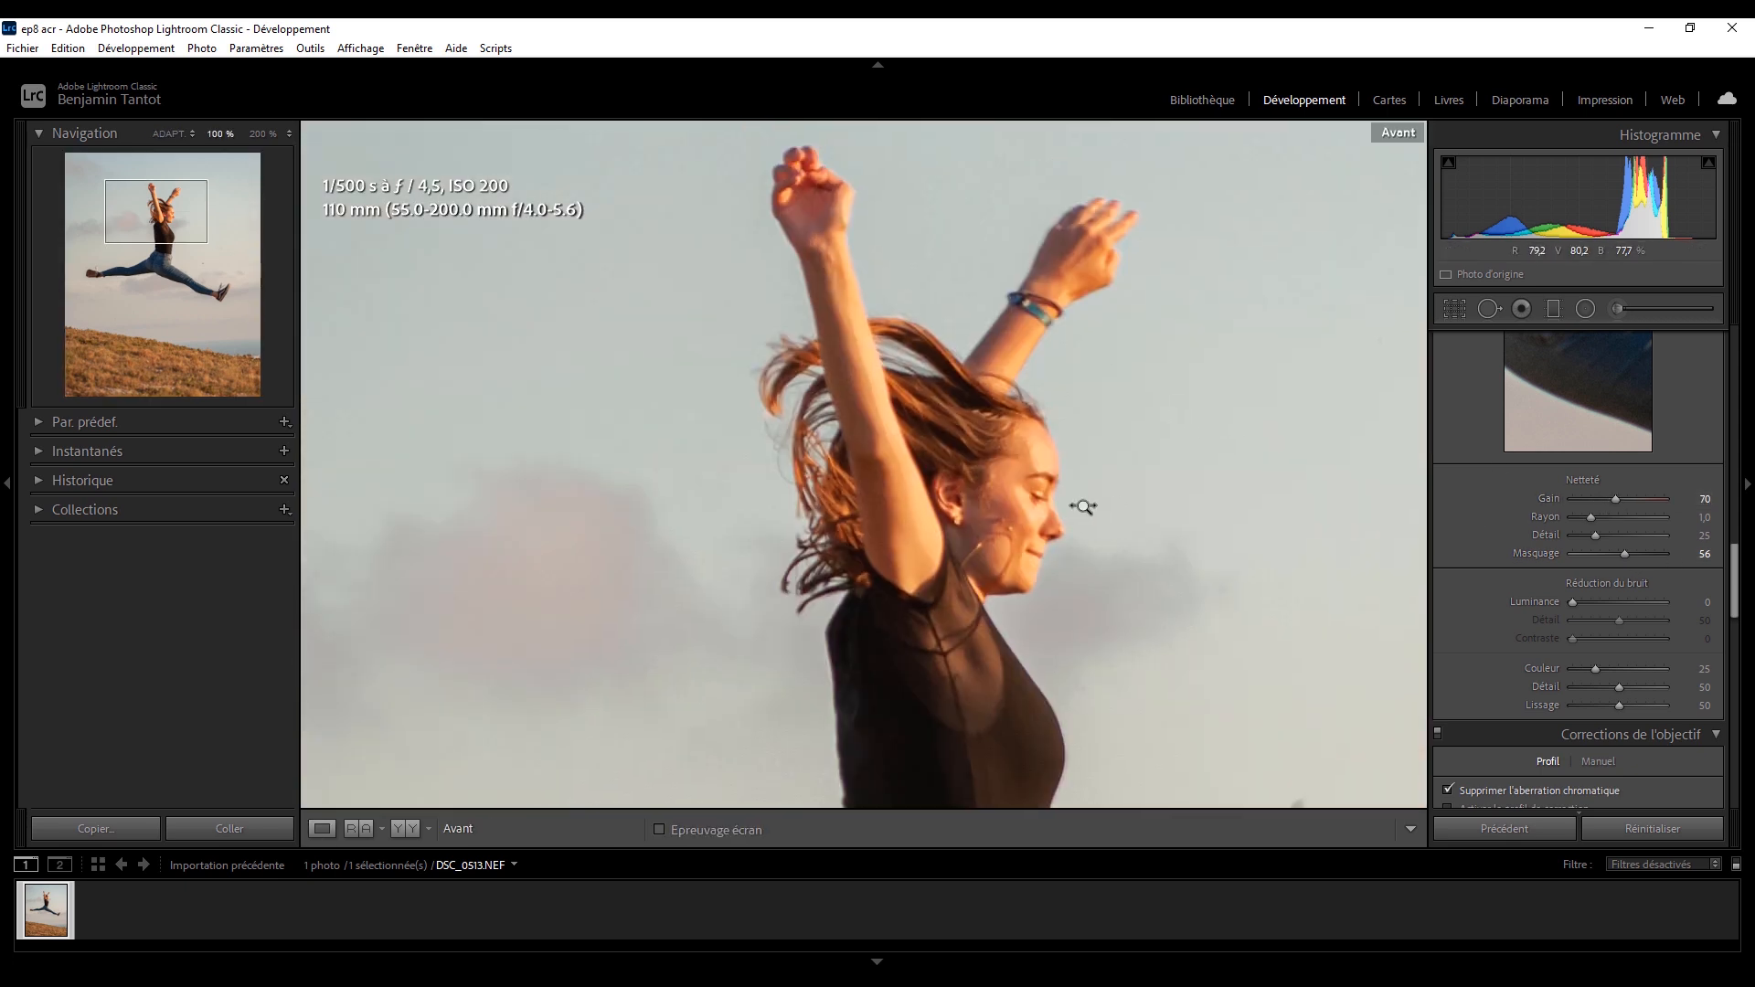
pyautogui.click(1078, 501)
pyautogui.moveTo(1572, 602); pyautogui.dragTo(1576, 602)
# - Tint the highlights, midtones and shadows slightly blue with color grading, using hue 225 and saturation 8 for the midtones
pyautogui.moveTo(1736, 581); pyautogui.dragTo(1729, 507)
pyautogui.moveTo(1638, 601)
pyautogui.mouseDown()
pyautogui.moveTo(1642, 583)
pyautogui.moveTo(1633, 598)
pyautogui.mouseUp()
pyautogui.moveTo(1578, 449); pyautogui.dragTo(1575, 451)
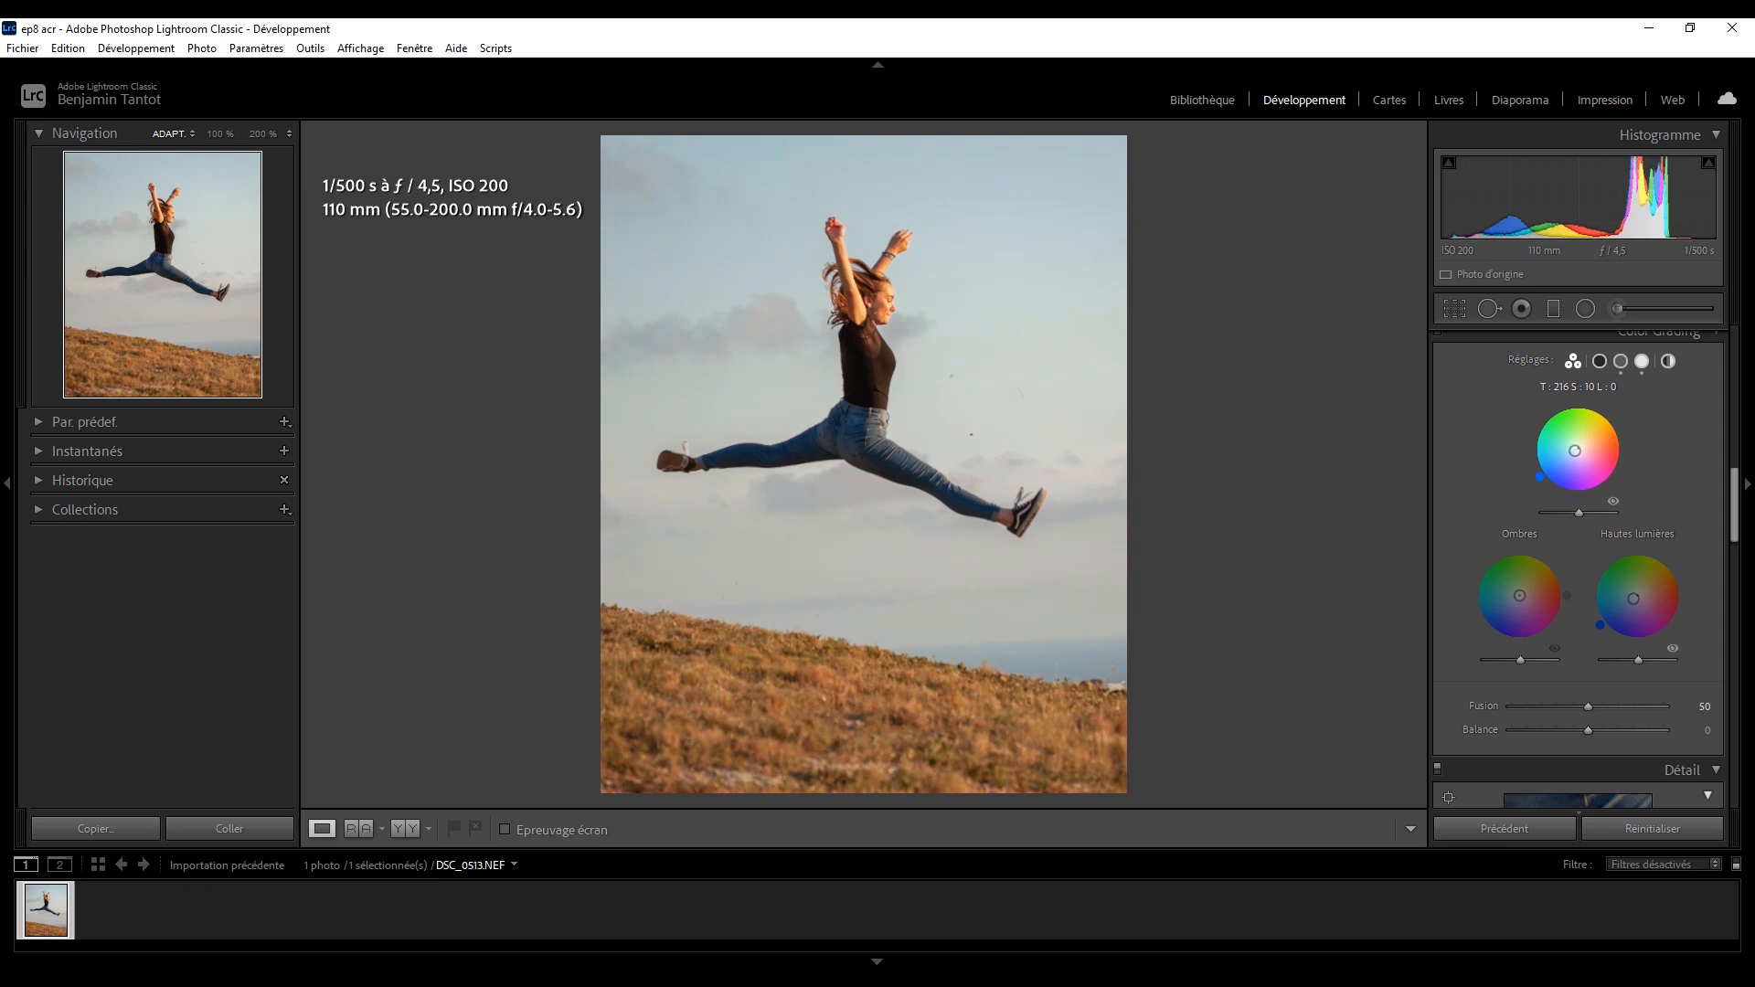
pyautogui.moveTo(1519, 595); pyautogui.dragTo(1517, 597)
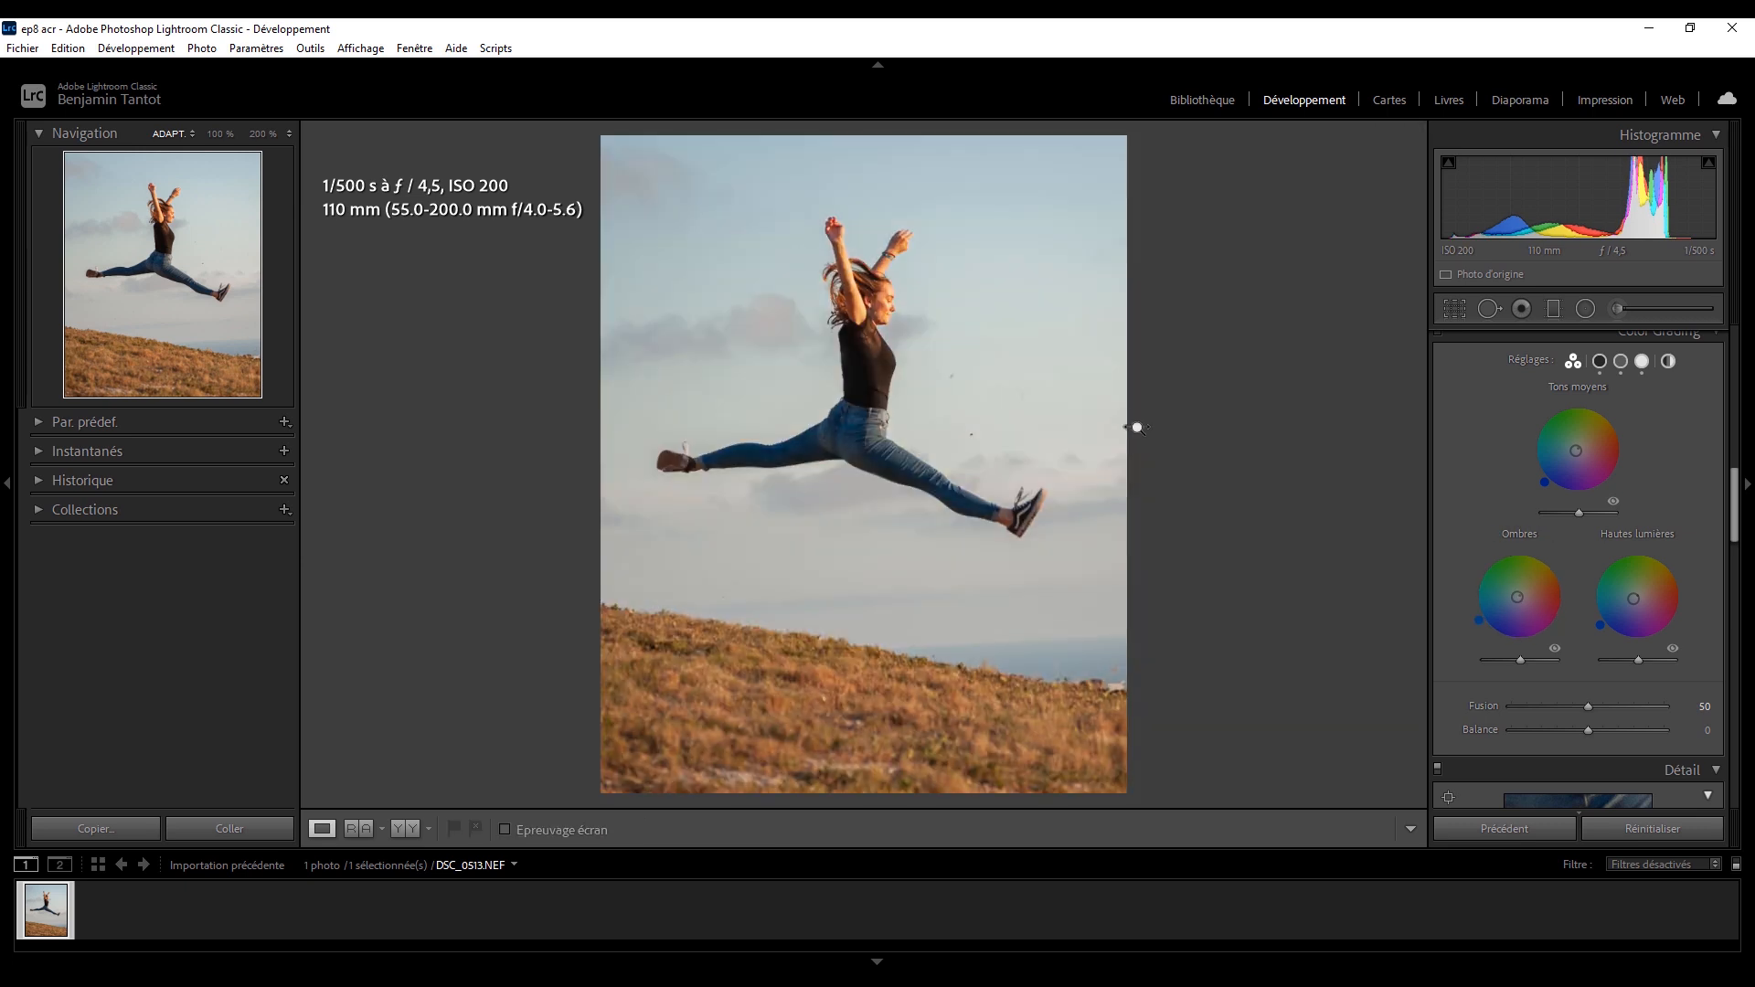
# - Compare the photo repeatedly with and without the color grading, leaving the grading enabled
pyautogui.scroll(1, 1728, 470)
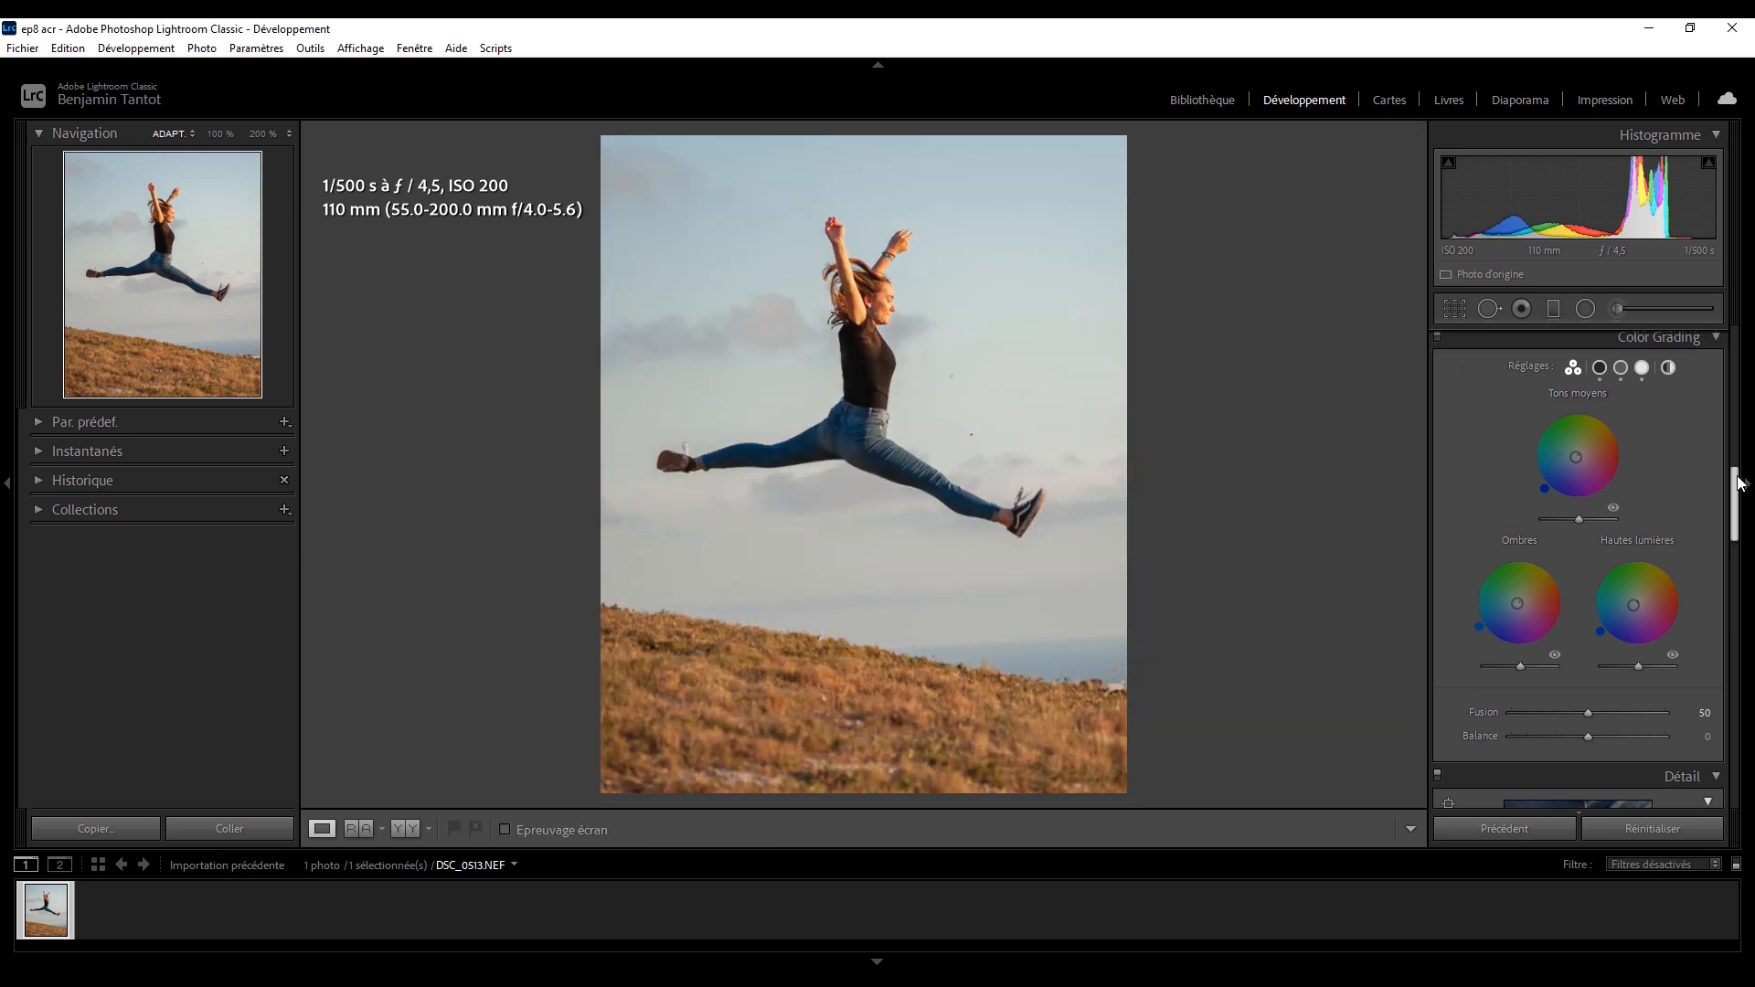
pyautogui.click(1437, 375)
pyautogui.click(1436, 375)
pyautogui.click(1436, 375)
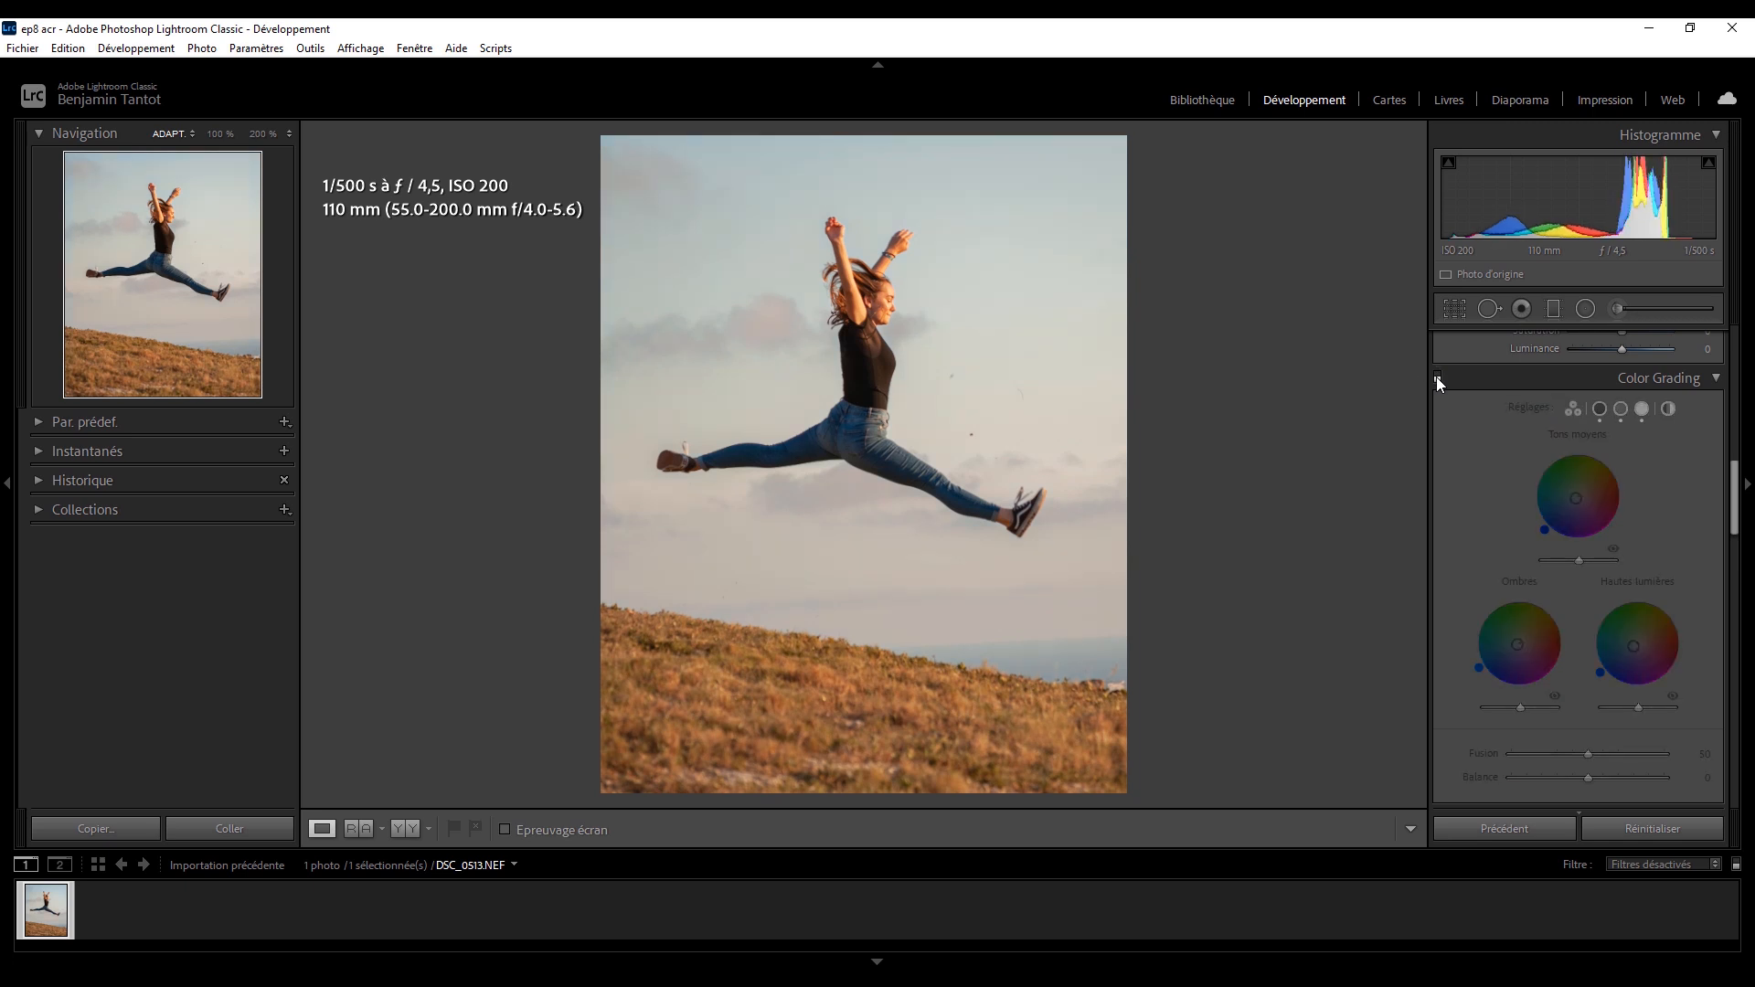
pyautogui.click(1437, 375)
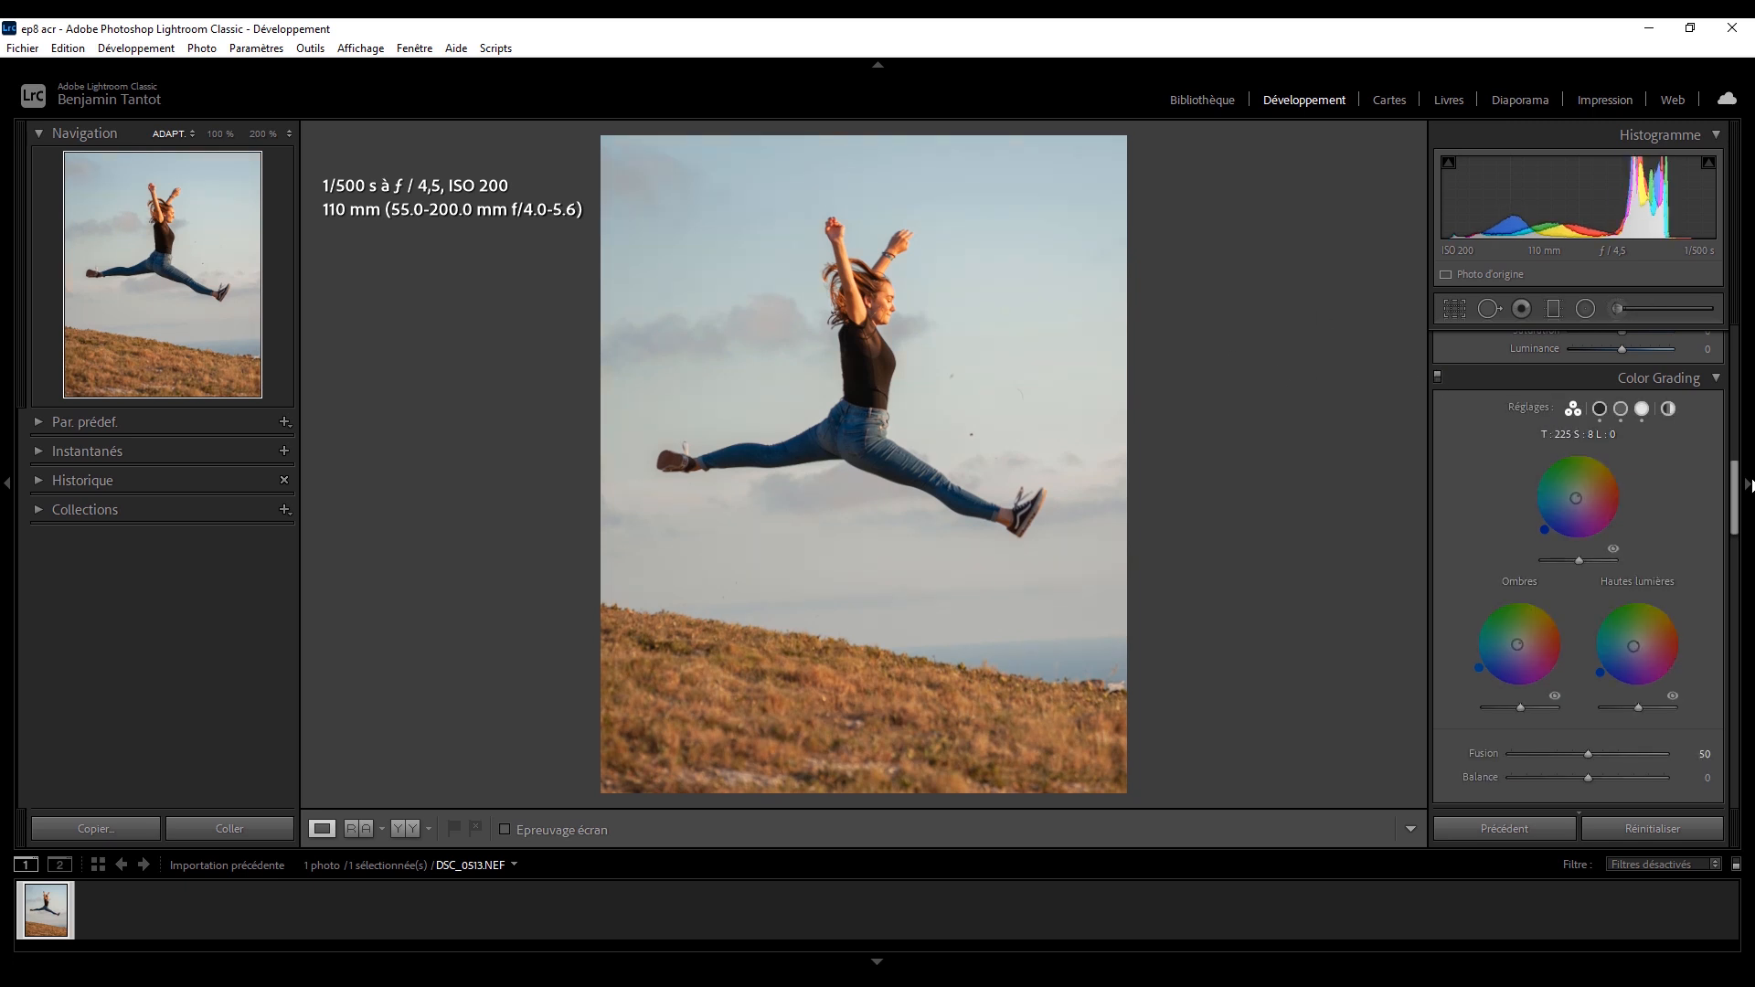
# - Remove the curved hair mark and the three dark specks from the sky beside the woman with spot removal
pyautogui.click(1490, 310)
pyautogui.click(216, 268)
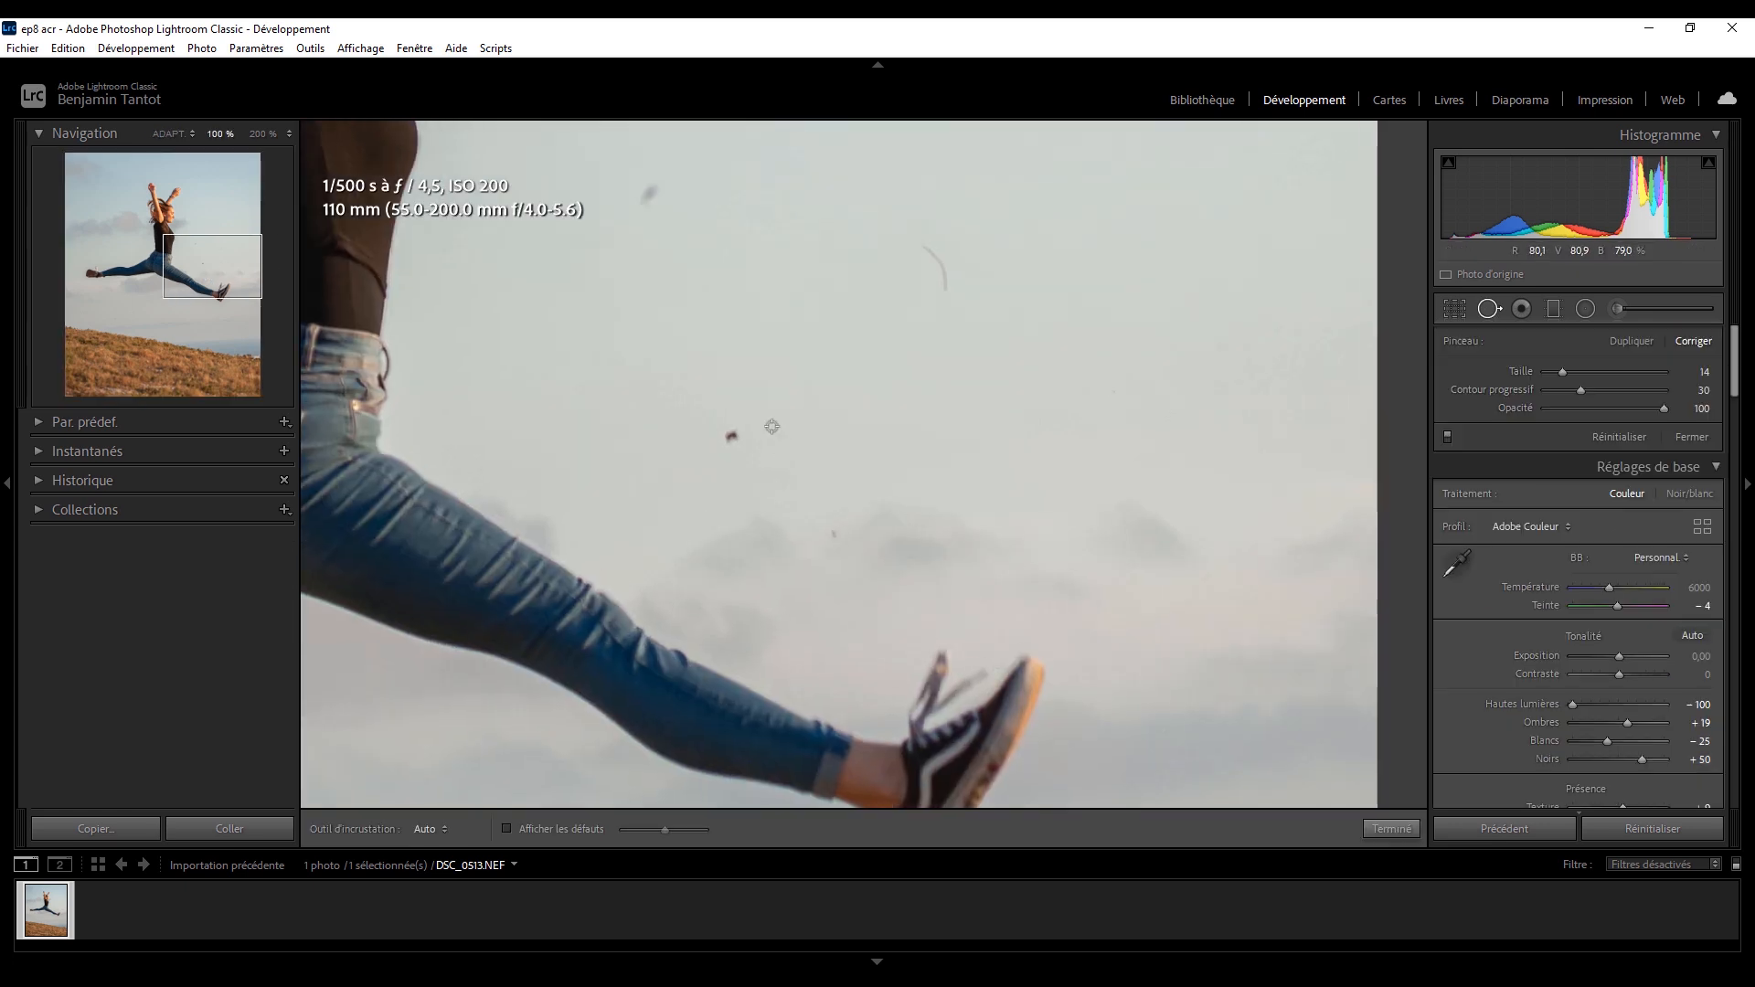
pyautogui.moveTo(917, 239); pyautogui.dragTo(946, 293)
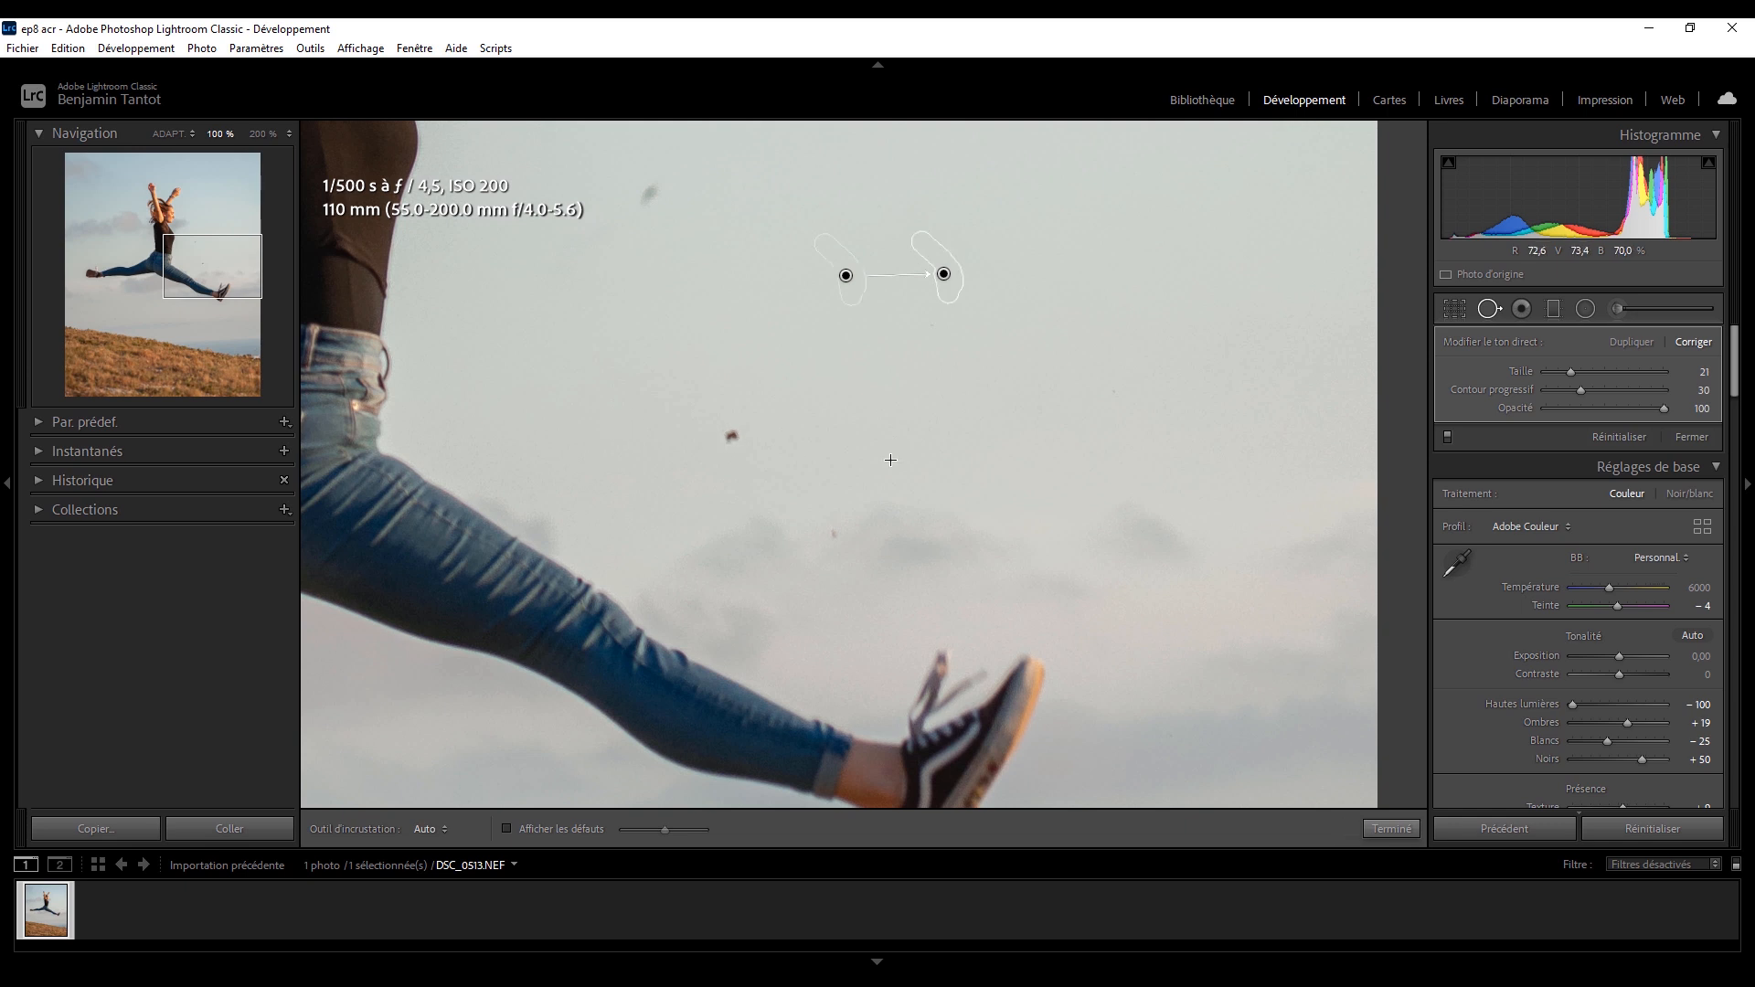
pyautogui.click(732, 436)
pyautogui.click(835, 532)
pyautogui.moveTo(660, 179); pyautogui.dragTo(634, 206)
pyautogui.click(170, 135)
pyautogui.click(1489, 309)
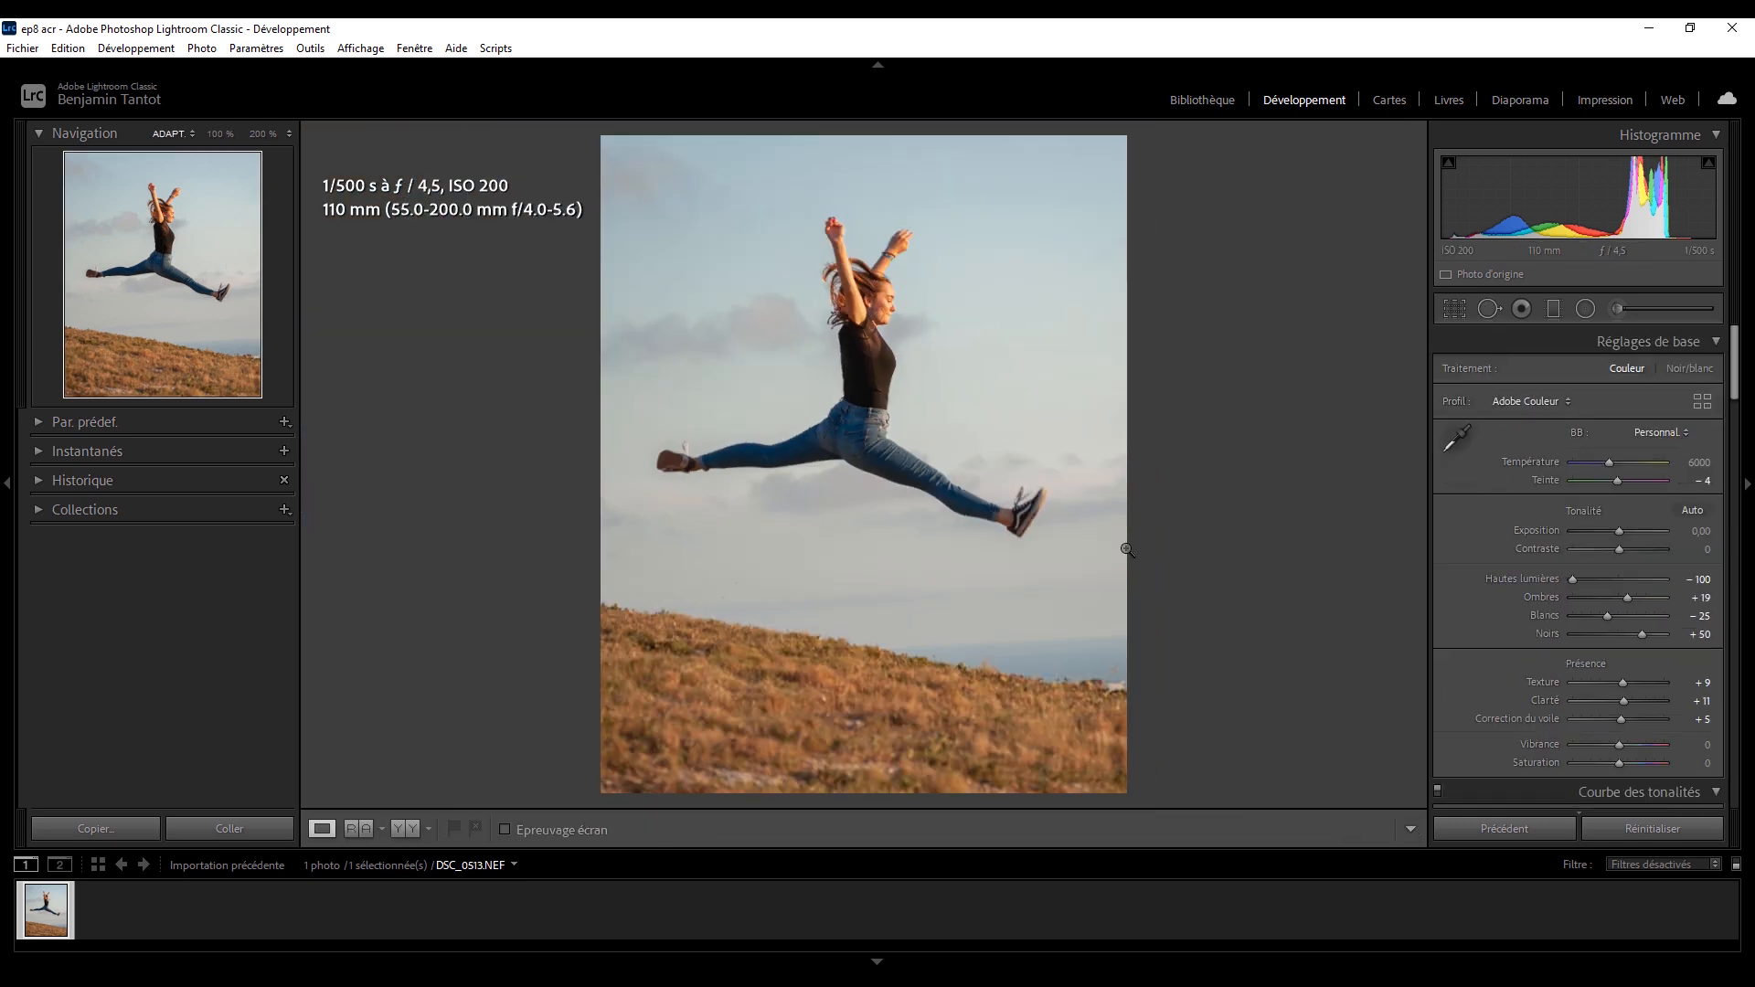
# - Try a magenta saturation of -100, checking the woman close up, and reset it
pyautogui.moveTo(1736, 340); pyautogui.dragTo(1739, 439)
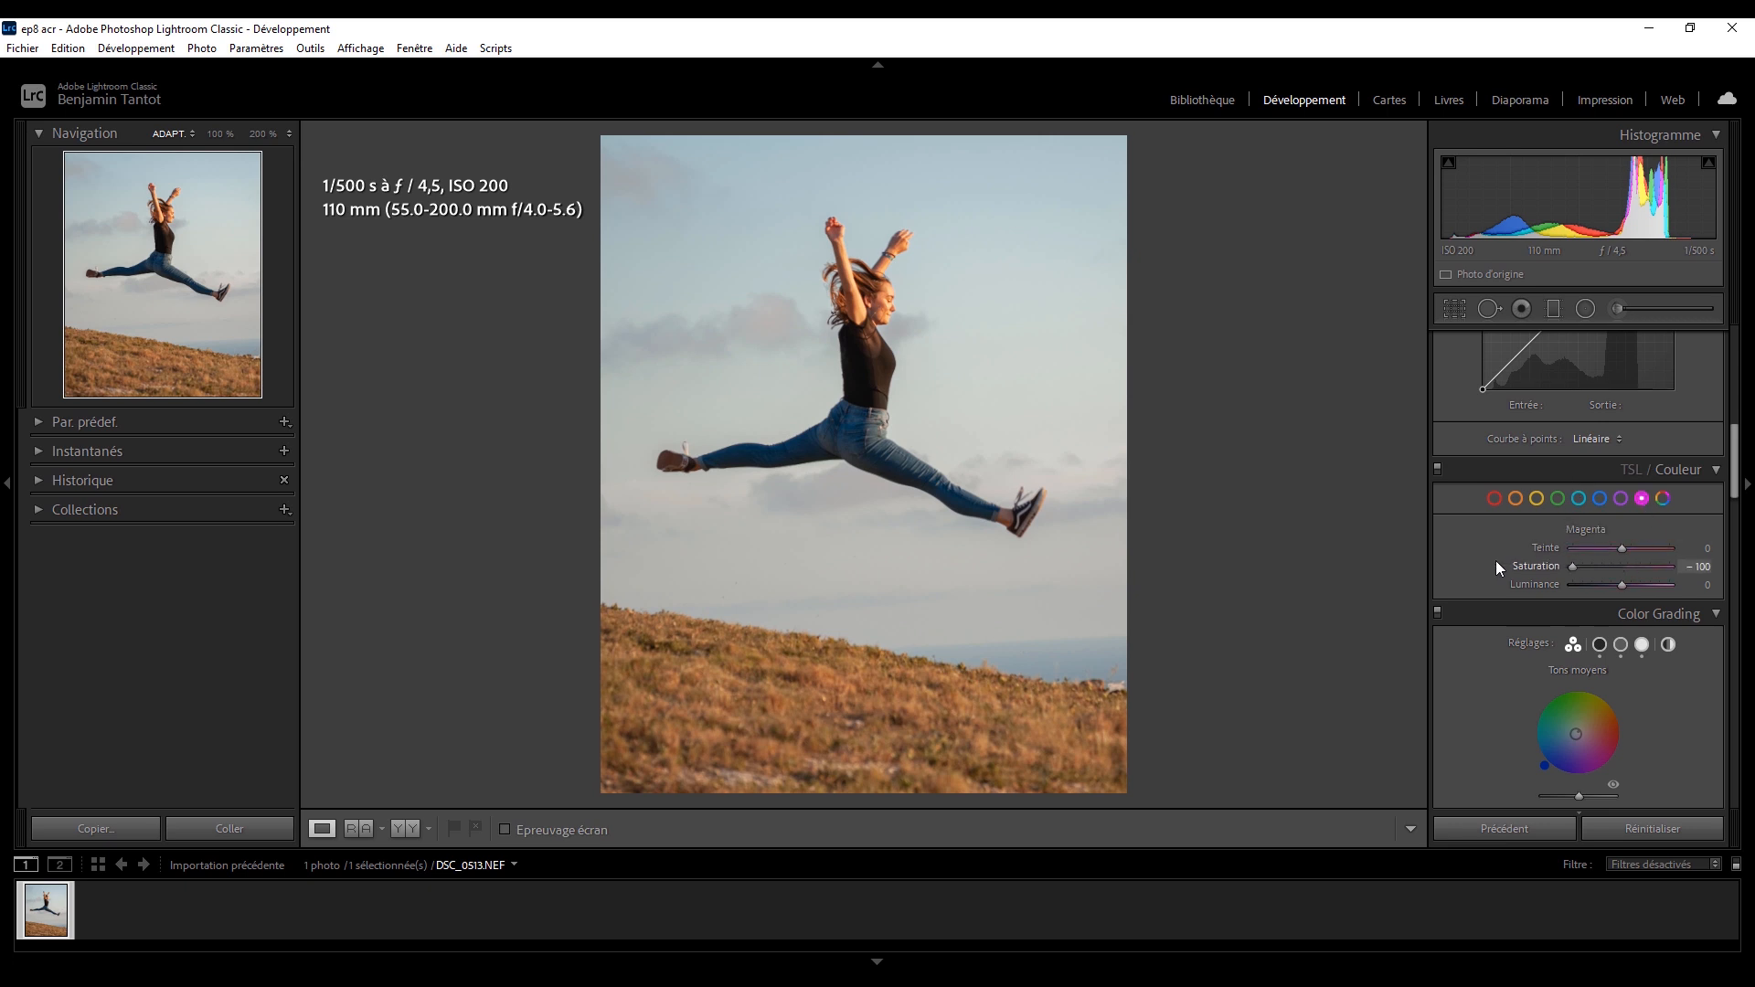
pyautogui.moveTo(1486, 558); pyautogui.dragTo(1426, 553)
pyautogui.click(863, 283)
pyautogui.moveTo(1608, 565); pyautogui.dragTo(1396, 558)
pyautogui.doubleClick(1547, 566)
# - Set the violet saturation to -100 and return to the full photo
pyautogui.click(1621, 498)
pyautogui.moveTo(1621, 566); pyautogui.dragTo(1455, 573)
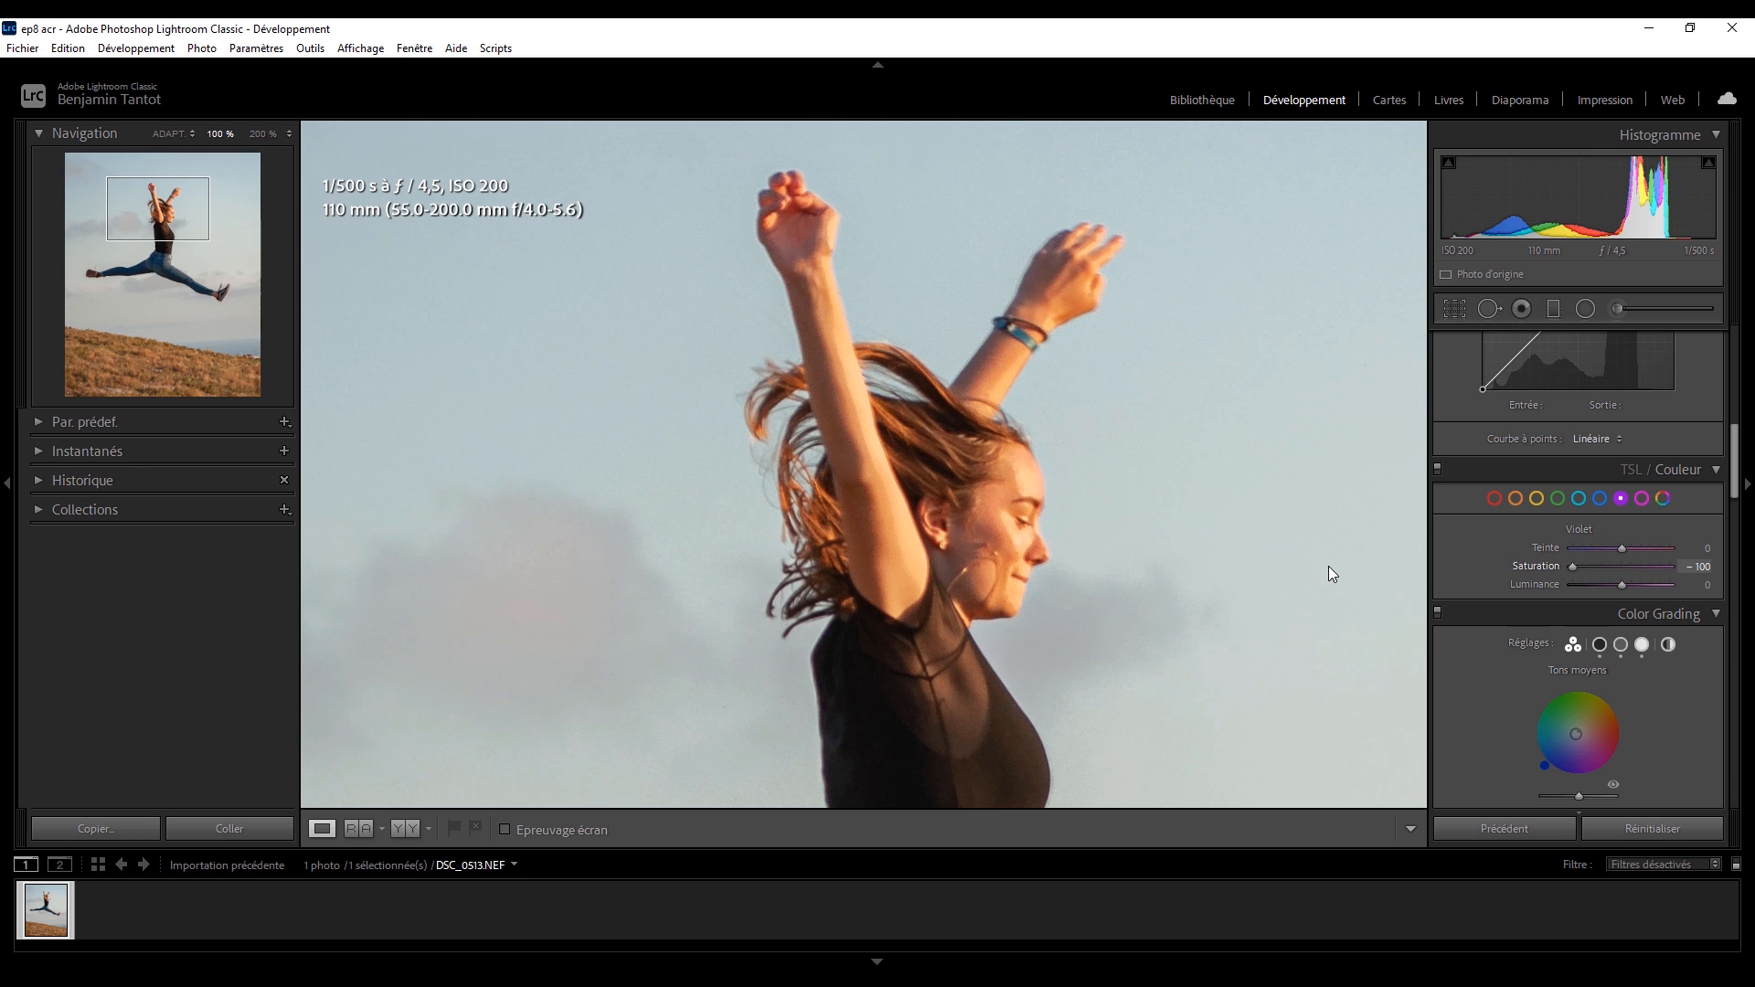
pyautogui.press('z')
# - Adjust the saturation of the blue and aqua tones in the sky and jeans, resetting the aqua hue
pyautogui.click(1599, 498)
pyautogui.moveTo(1622, 566); pyautogui.dragTo(1506, 556)
pyautogui.click(1578, 498)
pyautogui.doubleClick(1536, 548)
pyautogui.moveTo(1613, 567)
pyautogui.mouseDown()
pyautogui.moveTo(1526, 564)
pyautogui.moveTo(1632, 572)
pyautogui.moveTo(1397, 561)
pyautogui.moveTo(1619, 556)
pyautogui.moveTo(1532, 569)
pyautogui.moveTo(1712, 579)
pyautogui.moveTo(1521, 570)
pyautogui.moveTo(1700, 579)
pyautogui.moveTo(1630, 570)
pyautogui.mouseUp()
# - Lower the orange saturation slightly and set the red tones to hue +3 and saturation -7
pyautogui.click(1537, 499)
pyautogui.click(1515, 498)
pyautogui.moveTo(1621, 567)
pyautogui.mouseDown()
pyautogui.moveTo(1692, 550)
pyautogui.moveTo(1594, 568)
pyautogui.moveTo(1636, 567)
pyautogui.moveTo(1618, 570)
pyautogui.mouseUp()
pyautogui.click(1495, 498)
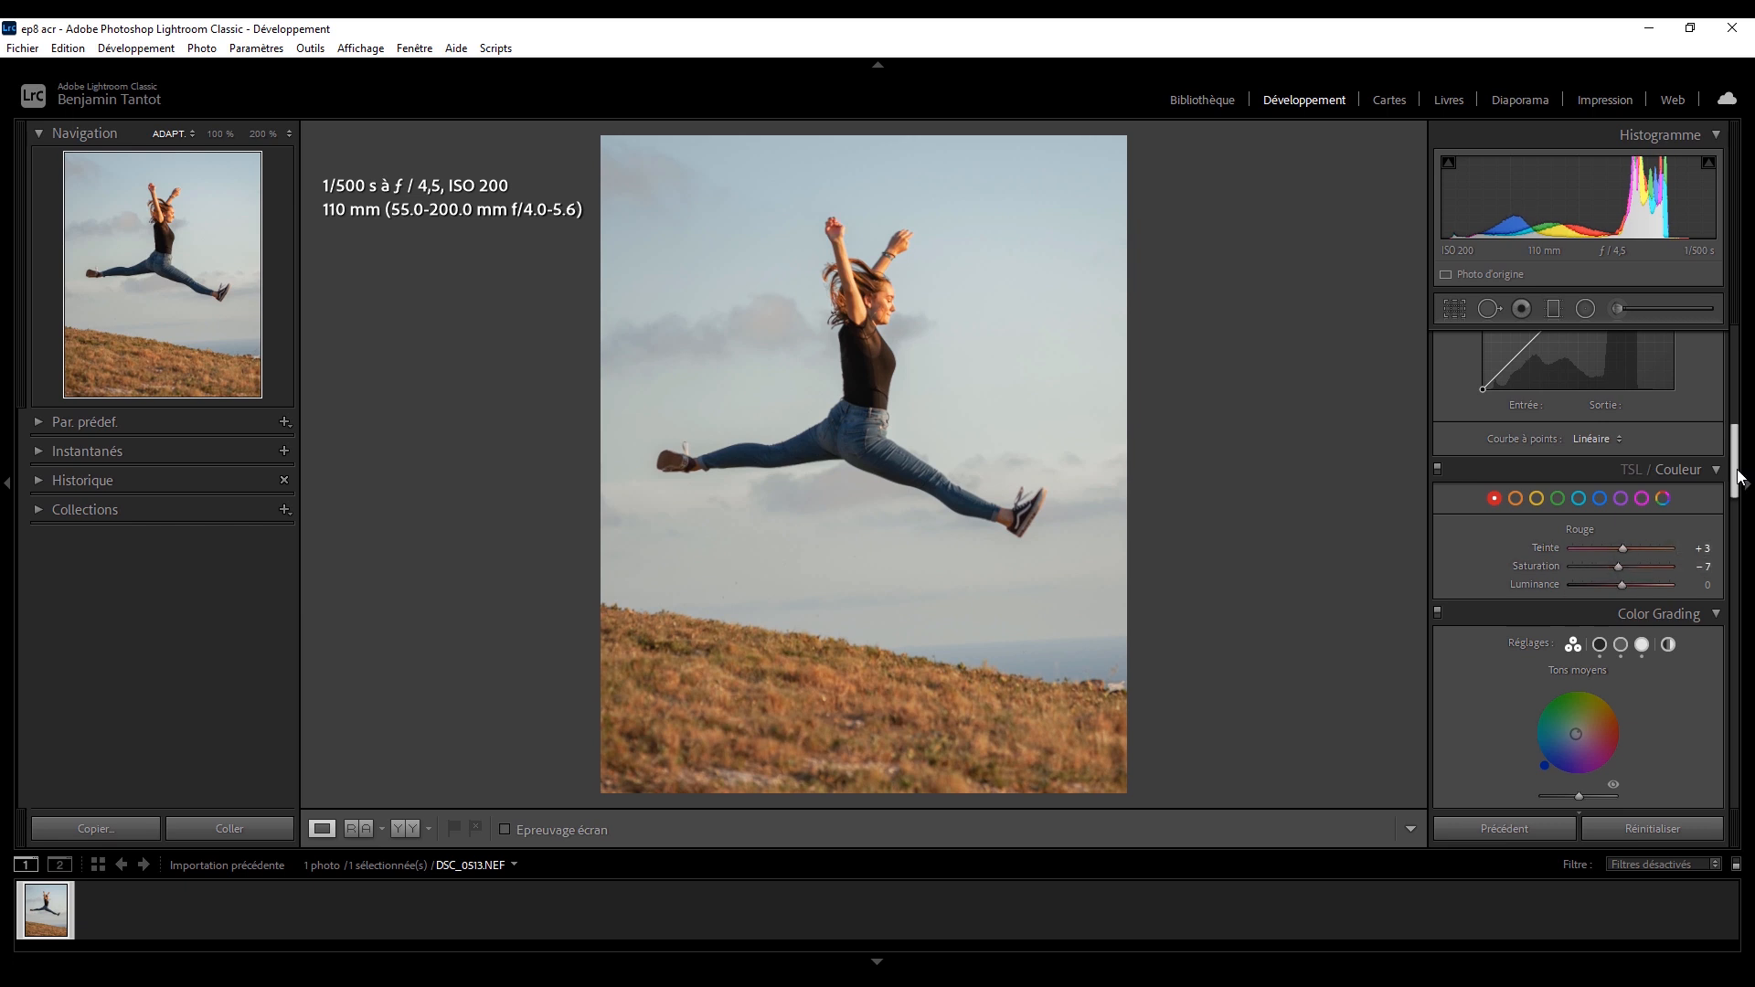
# - Adjust the black point at the lower end of the tone curve
pyautogui.scroll(3, 1735, 445)
pyautogui.scroll(1, 1736, 446)
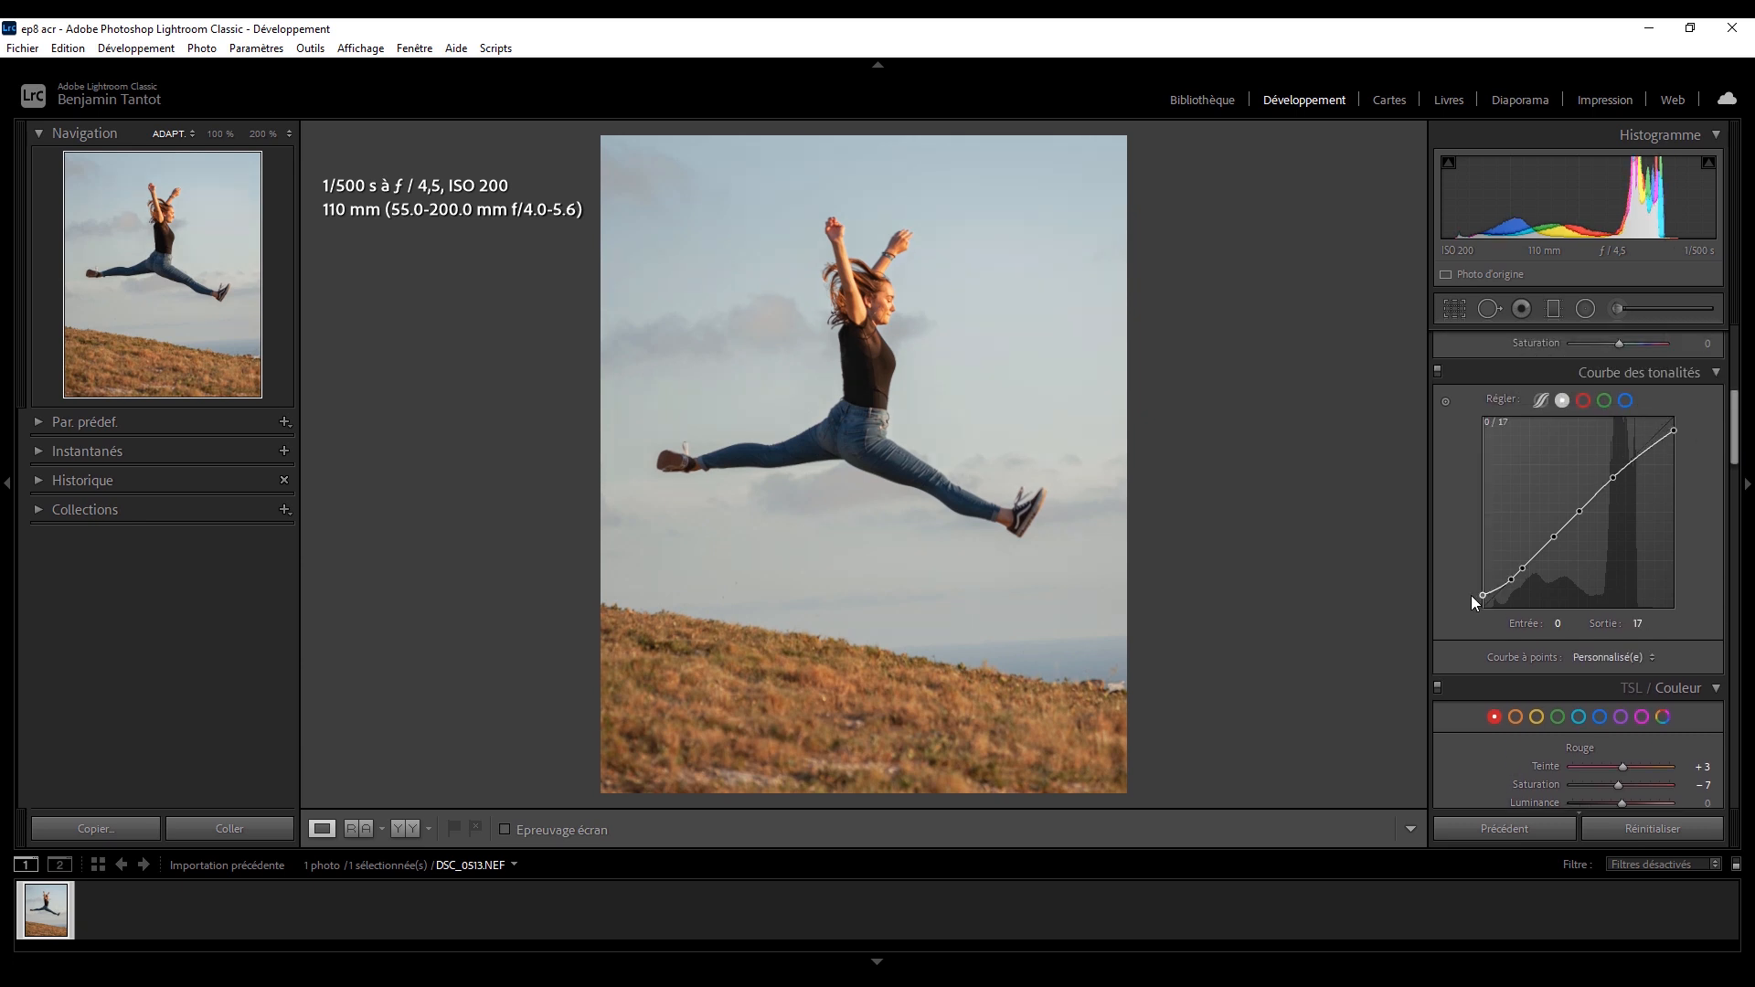
pyautogui.moveTo(1473, 596); pyautogui.dragTo(1464, 636)
# - Try a small exposure change, undo it, and set the dehaze to +9
pyautogui.scroll(3, 1735, 391)
pyautogui.scroll(5, 1736, 384)
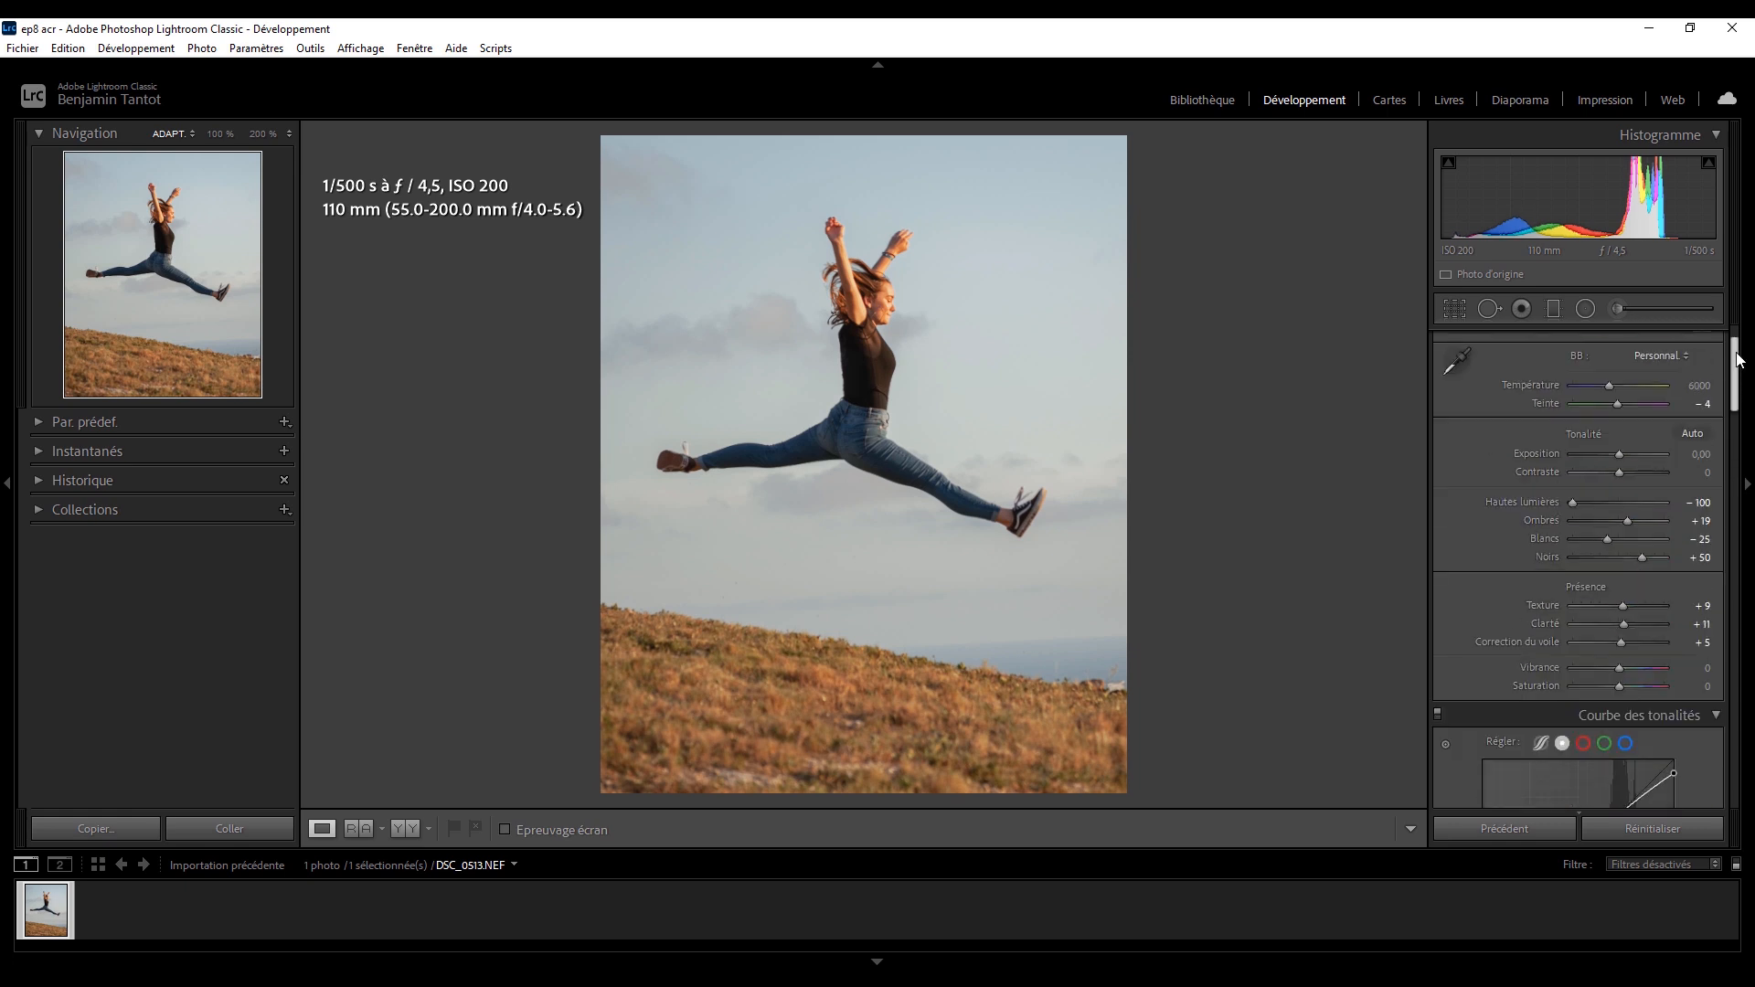
pyautogui.moveTo(1735, 376); pyautogui.dragTo(1736, 392)
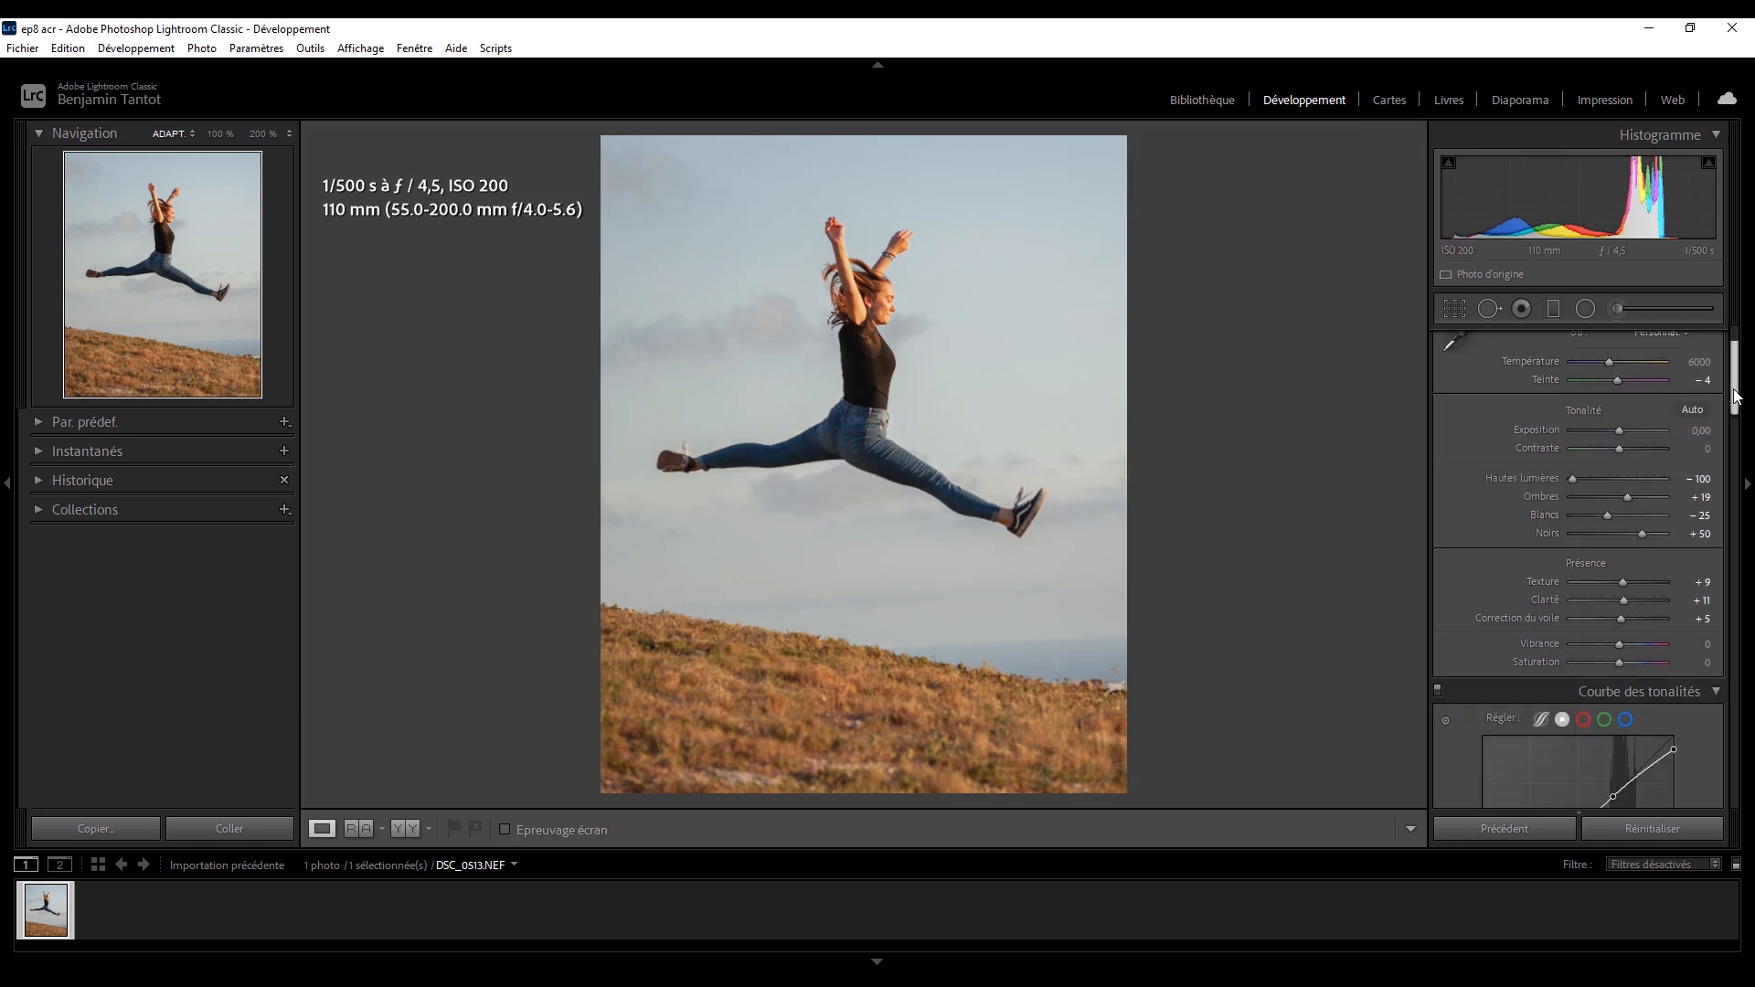
pyautogui.moveTo(1619, 428); pyautogui.dragTo(1618, 429)
pyautogui.hotkey('ctrl', 'z')
pyautogui.moveTo(1623, 620); pyautogui.dragTo(1625, 619)
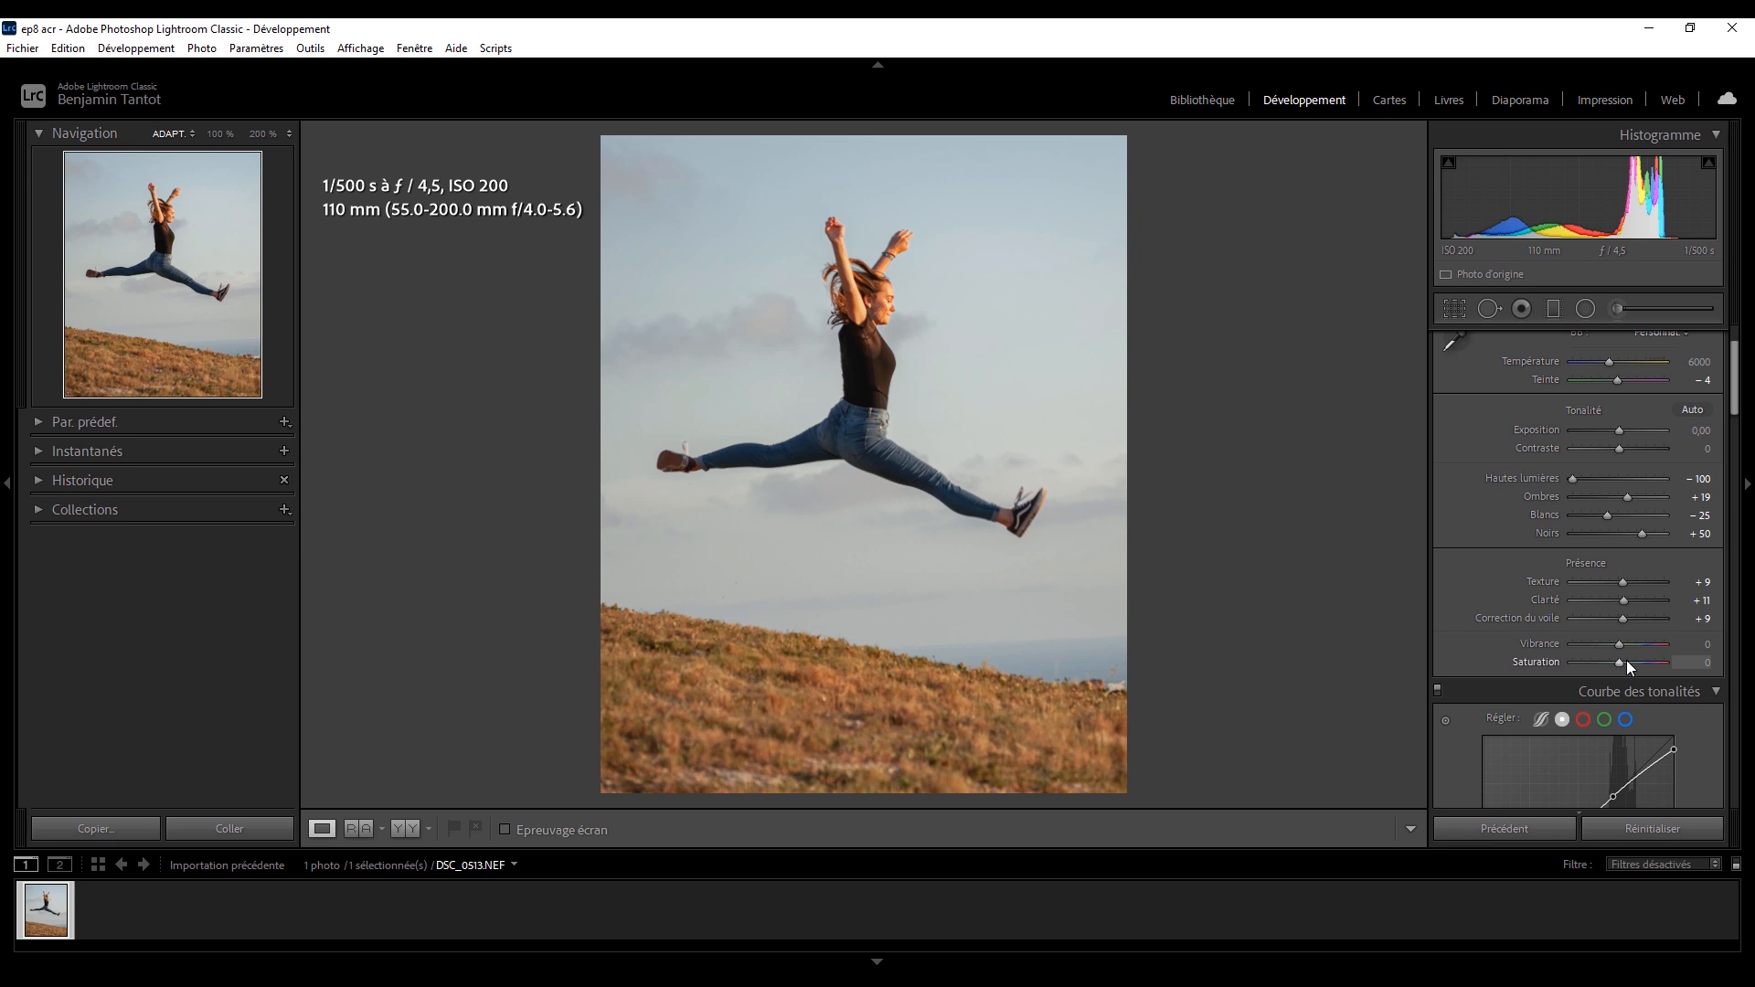
# - Examine the woman's head and arms at 100 % and compare them before and after the edits
pyautogui.click(923, 395)
pyautogui.moveTo(941, 356); pyautogui.dragTo(1050, 513)
pyautogui.press('\\')
pyautogui.press('\\')
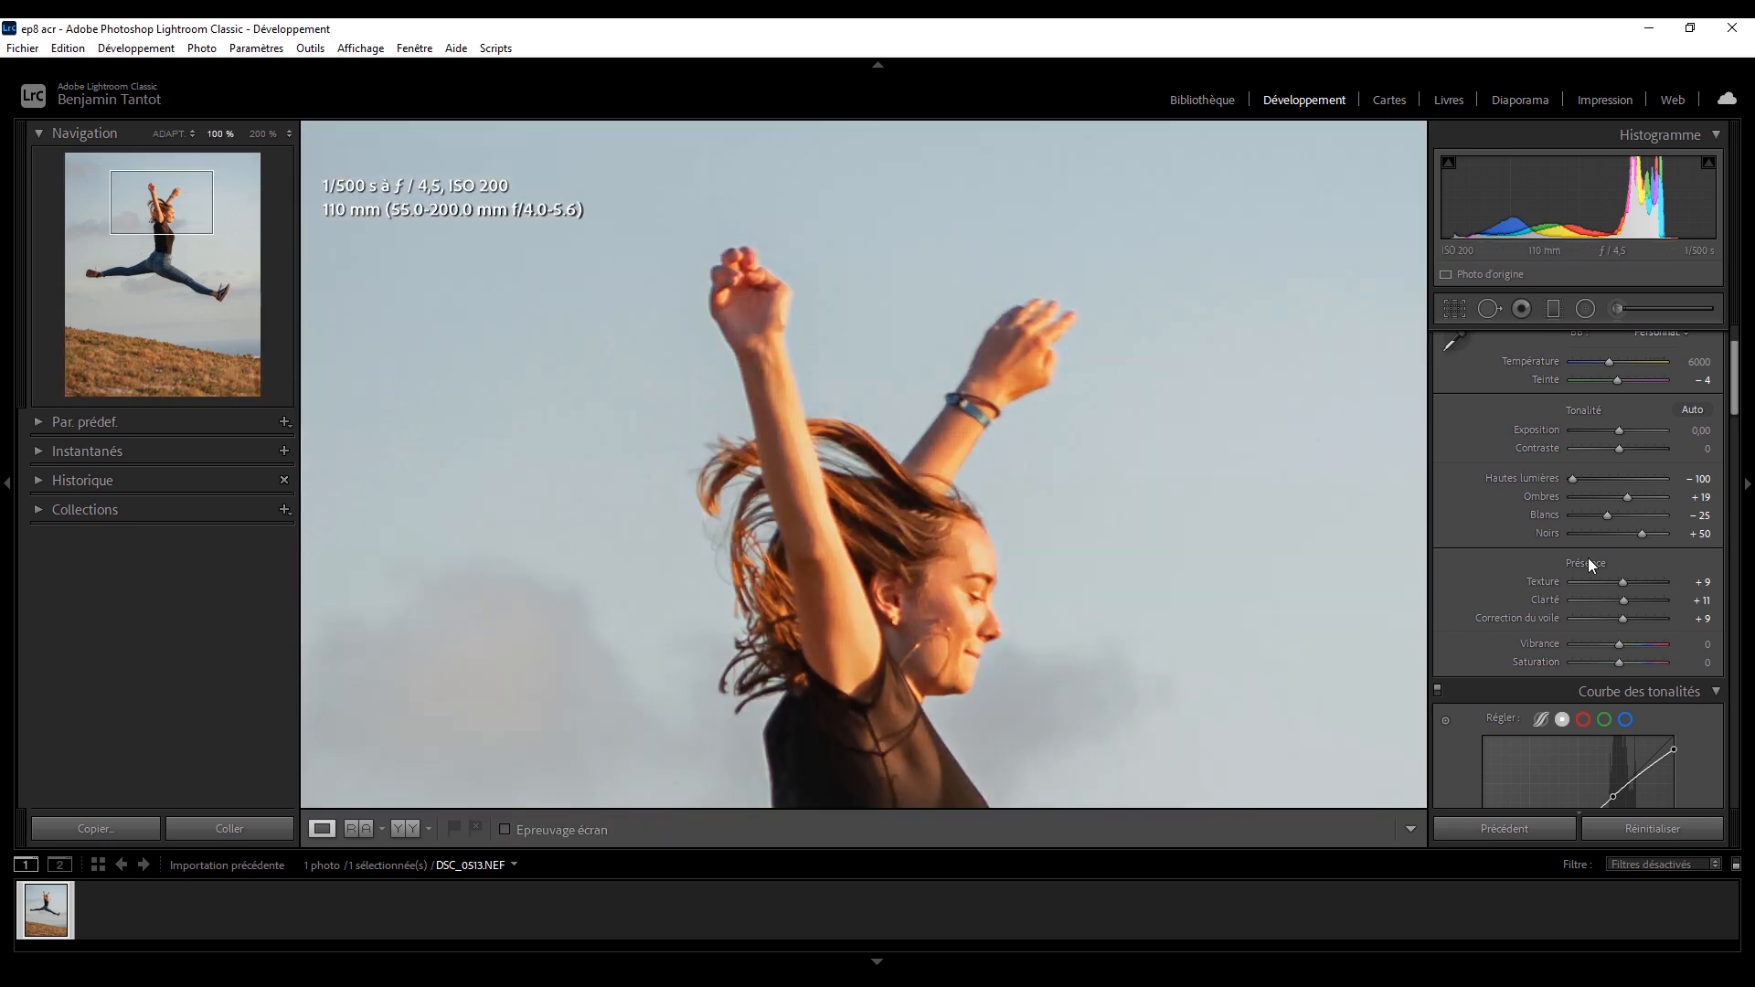
# - Try resetting texture, clarity and highlights to 0 one by one, undoing each reset
pyautogui.doubleClick(1554, 580)
pyautogui.hotkey('ctrl', 'z')
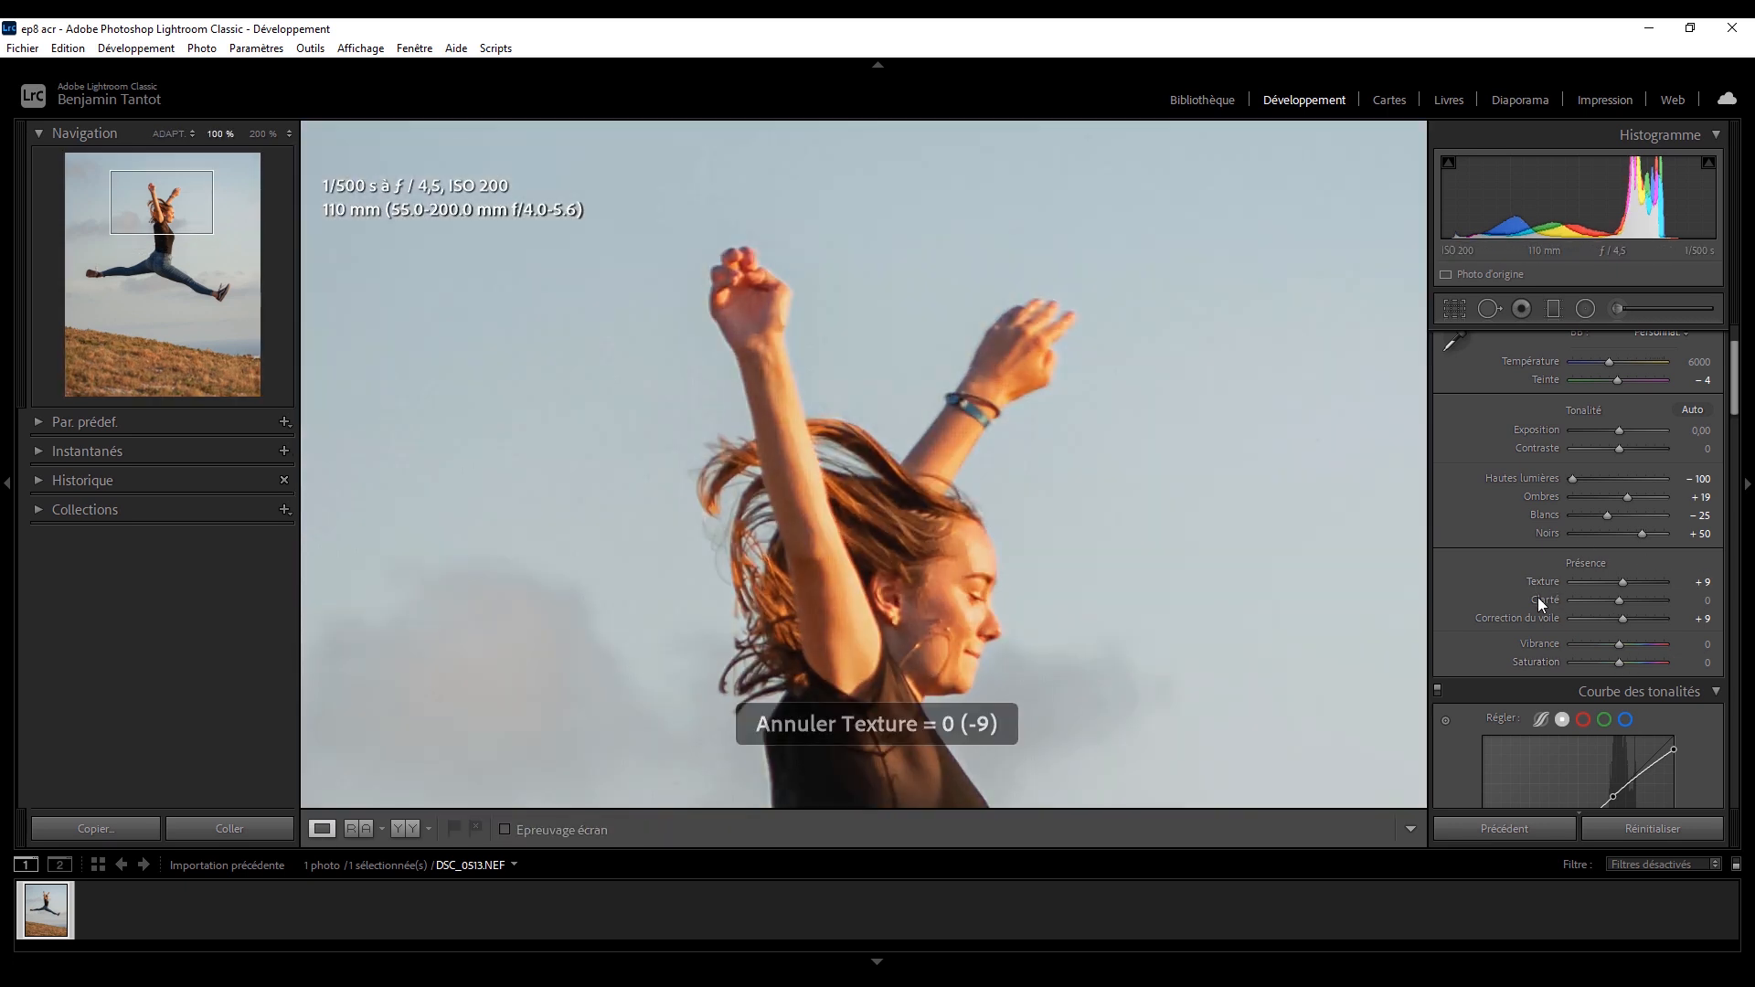
pyautogui.doubleClick(1538, 600)
pyautogui.hotkey('ctrl', 'z')
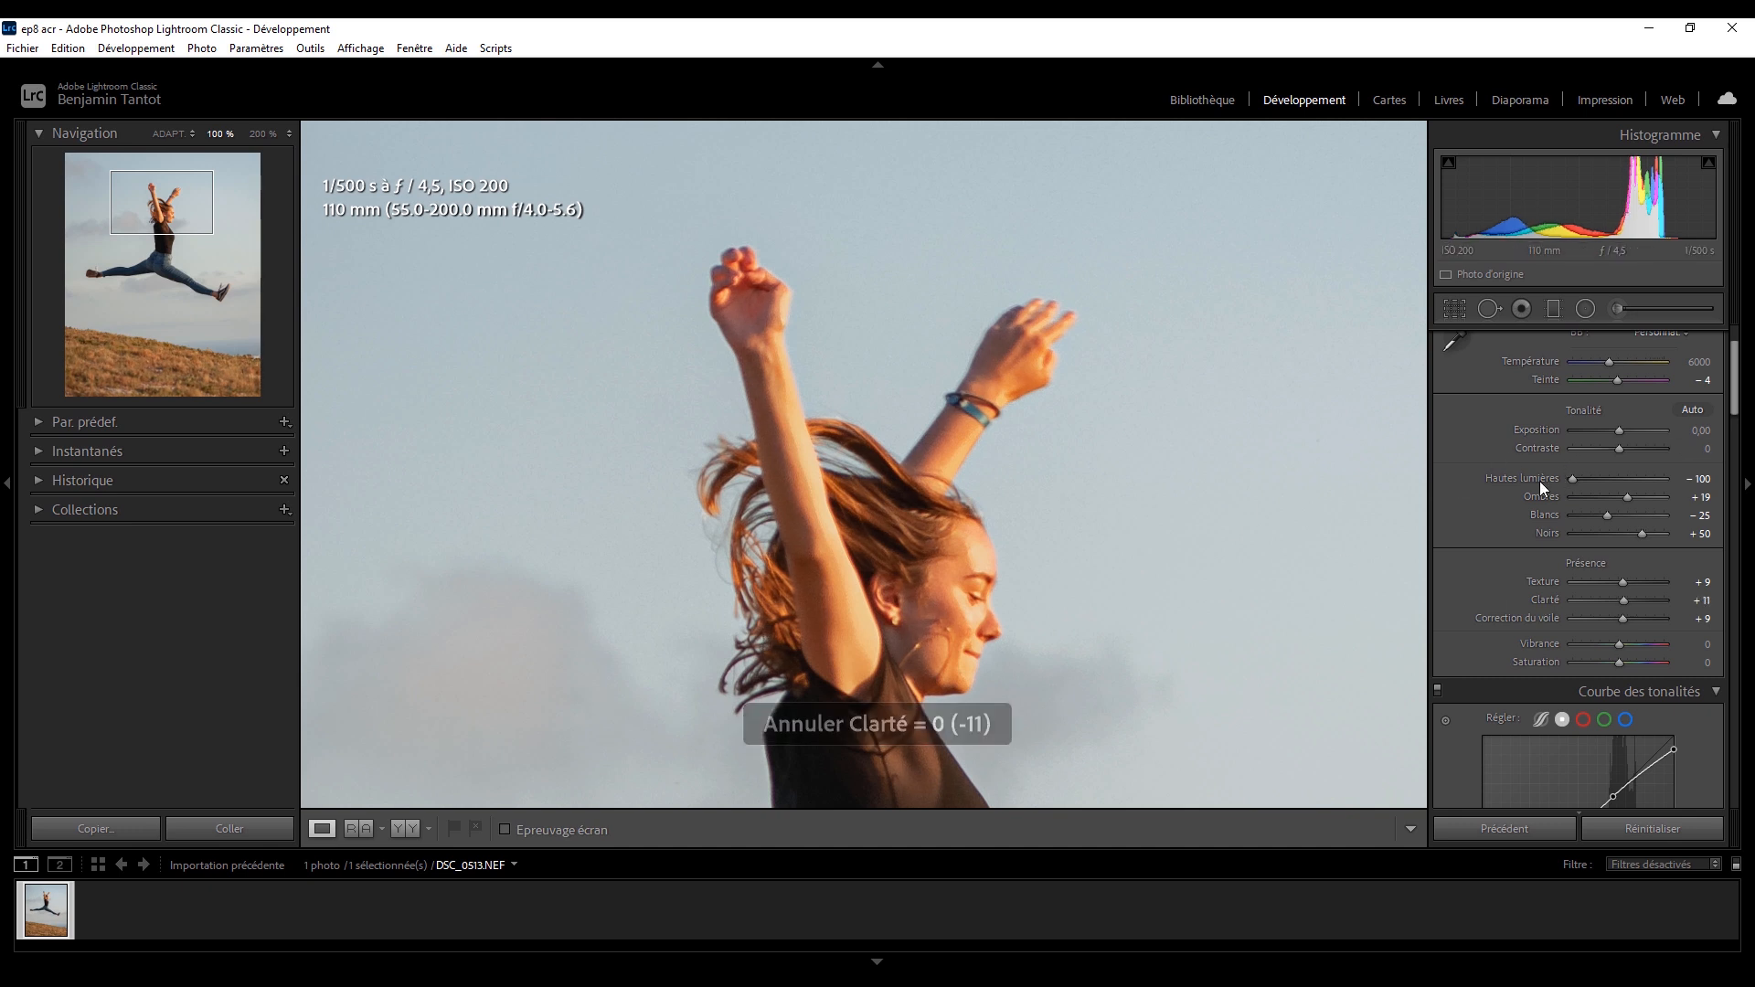
pyautogui.doubleClick(1539, 481)
pyautogui.hotkey('ctrl', 'z')
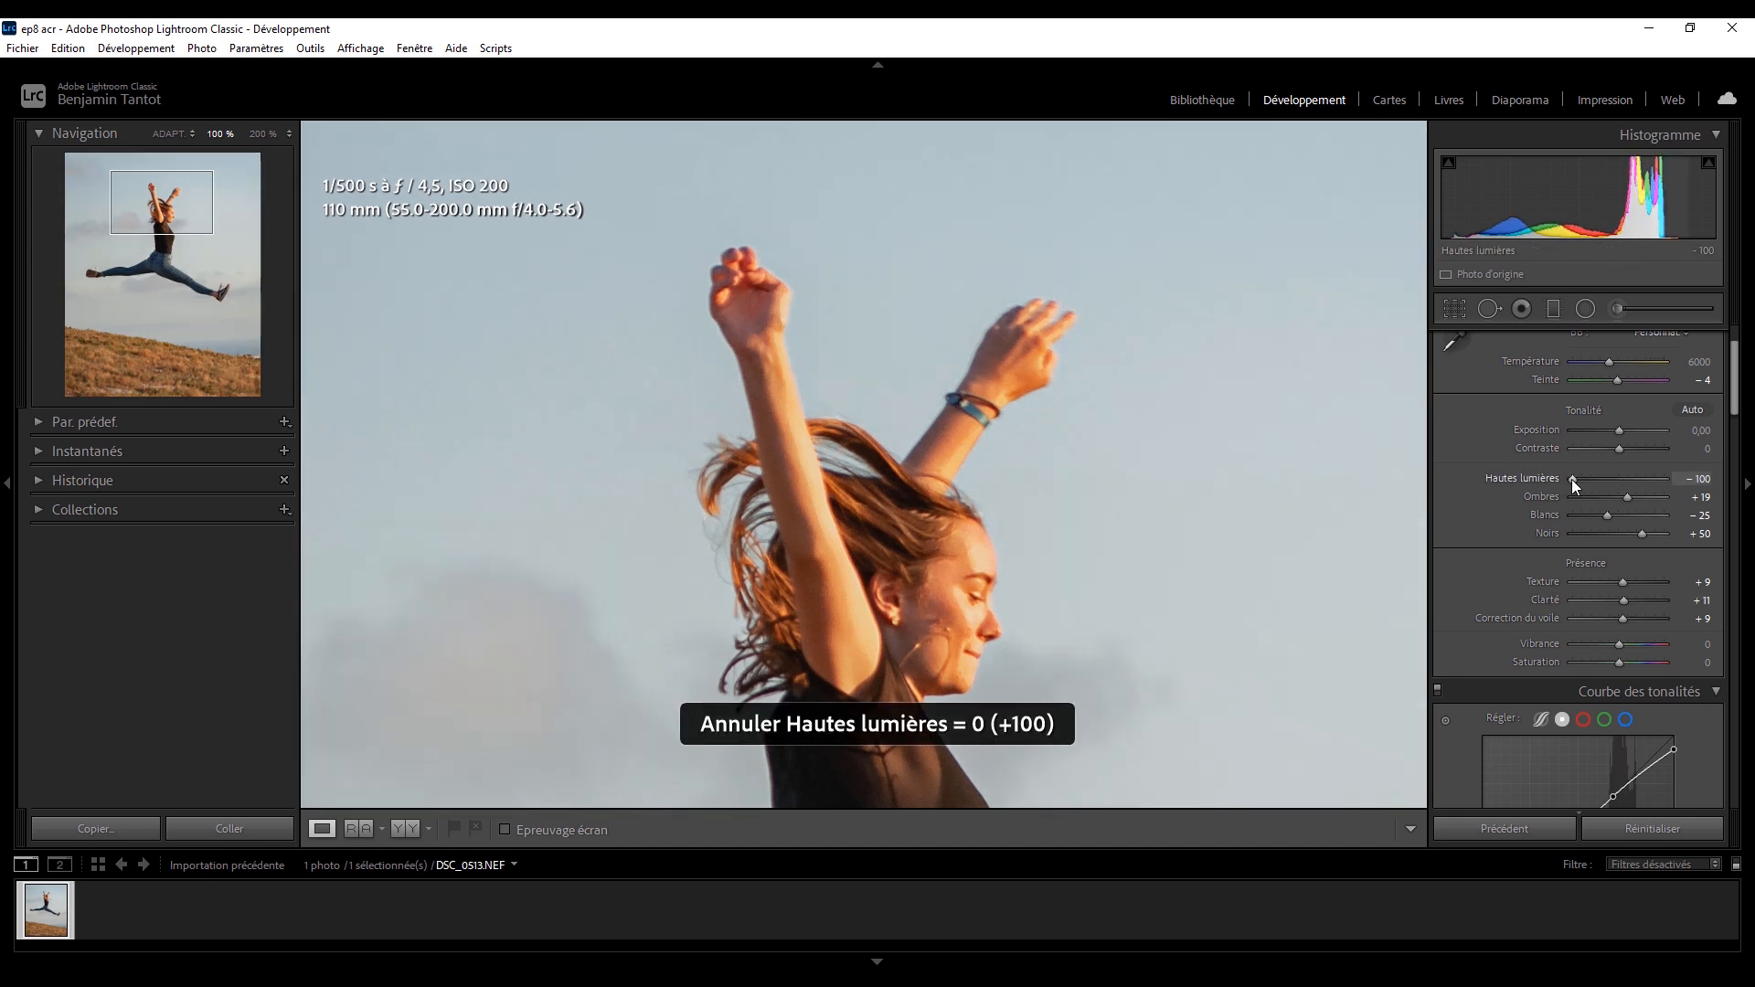
# - Set contrast to +3, highlights to -84, whites to -47, clarity to +9 and vibrance to +7, and return to the full photo
pyautogui.moveTo(1571, 479); pyautogui.dragTo(1549, 485)
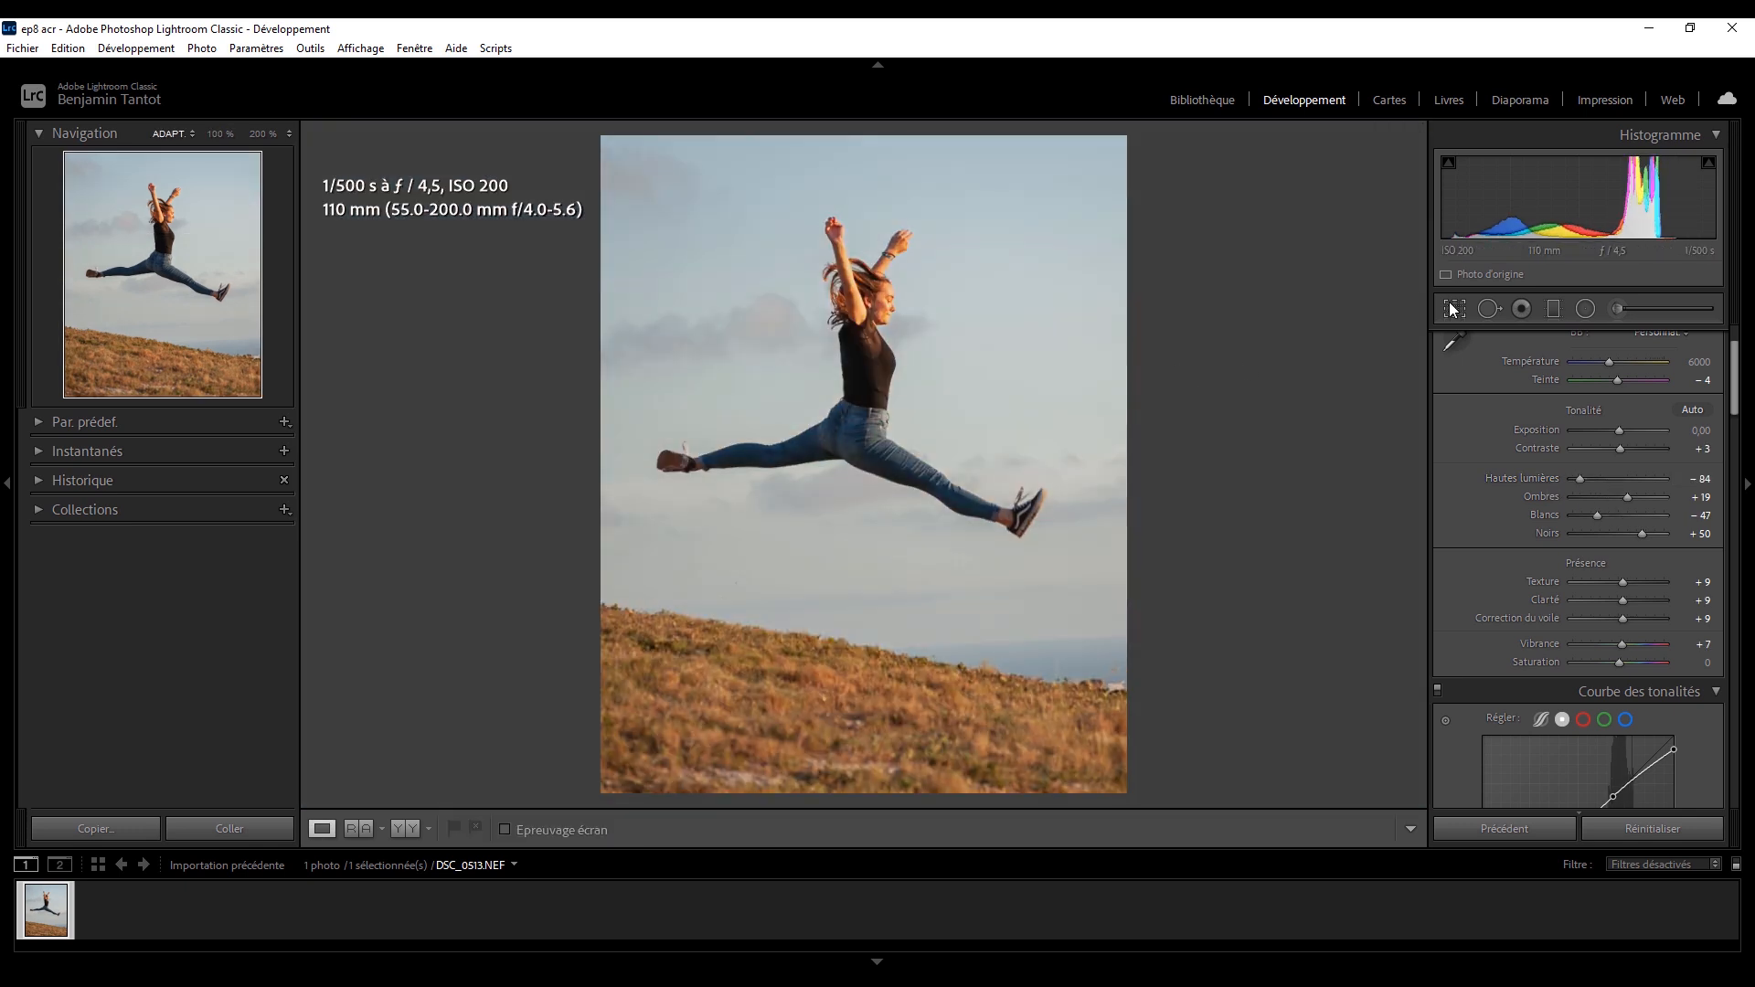
# - Reframe the woman with the crop tool, keeping the 4 x 5 aspect and an angle of 3.29
pyautogui.click(1453, 308)
pyautogui.moveTo(1110, 313); pyautogui.dragTo(1215, 313)
pyautogui.click(1444, 308)
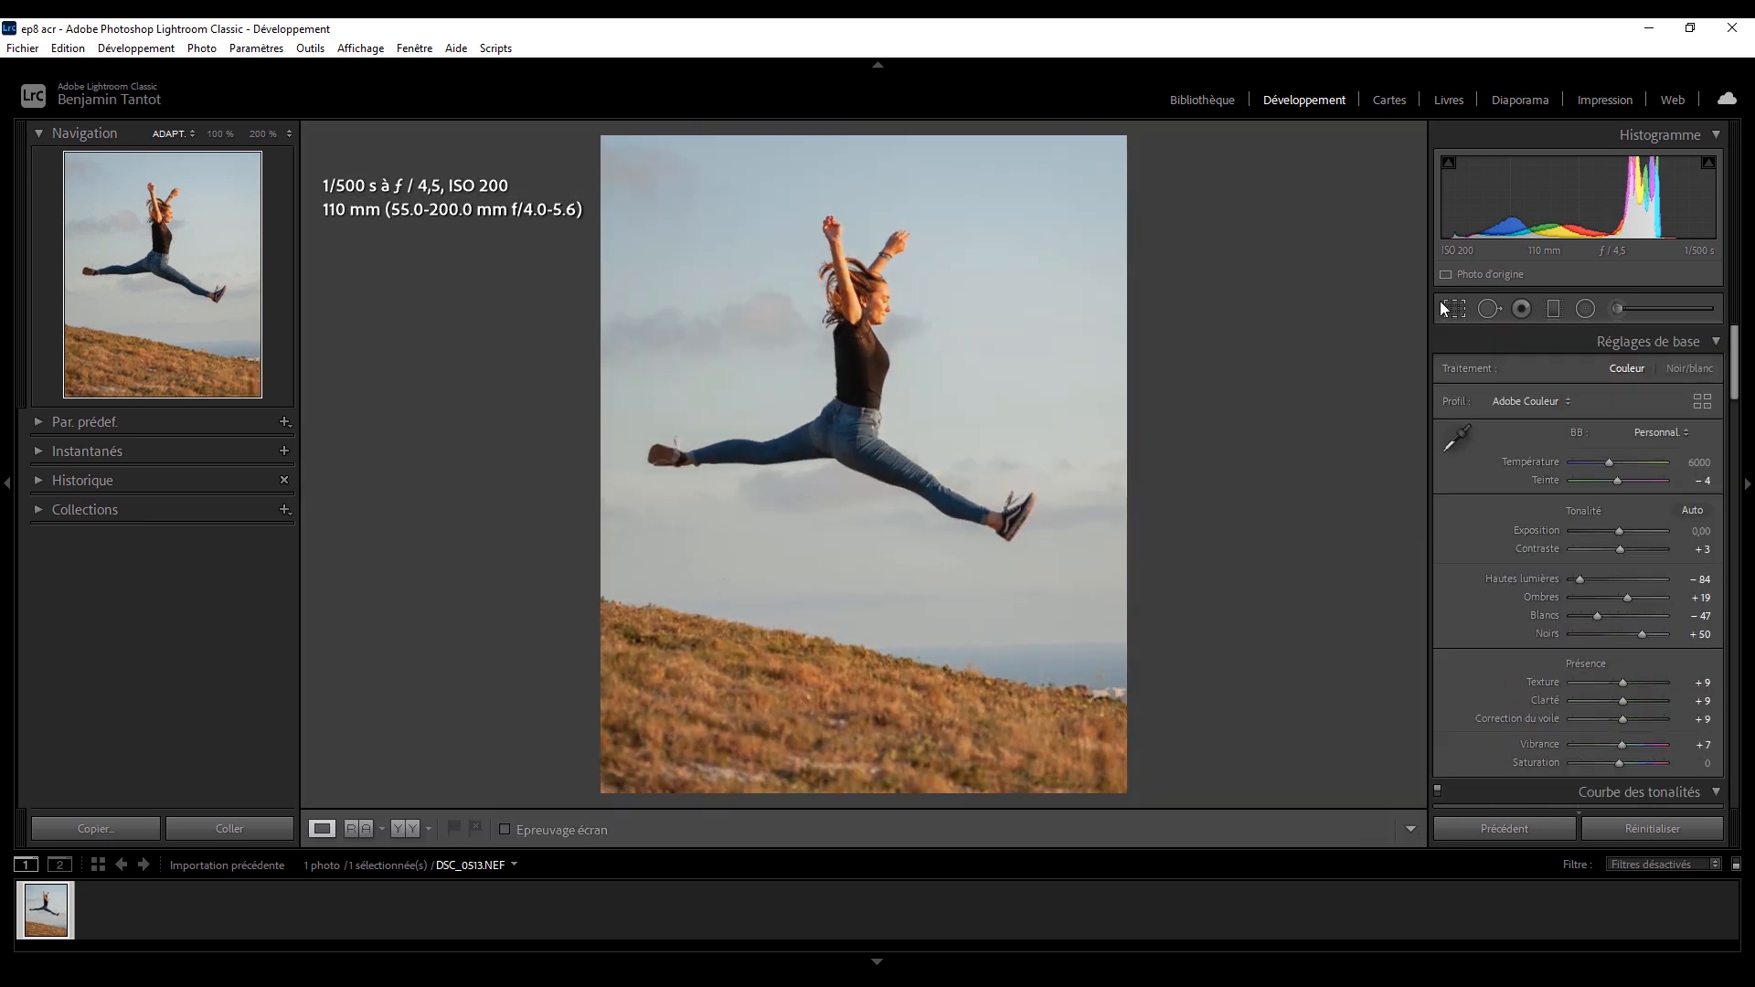
pyautogui.click(1447, 306)
pyautogui.moveTo(1044, 689); pyautogui.dragTo(1040, 687)
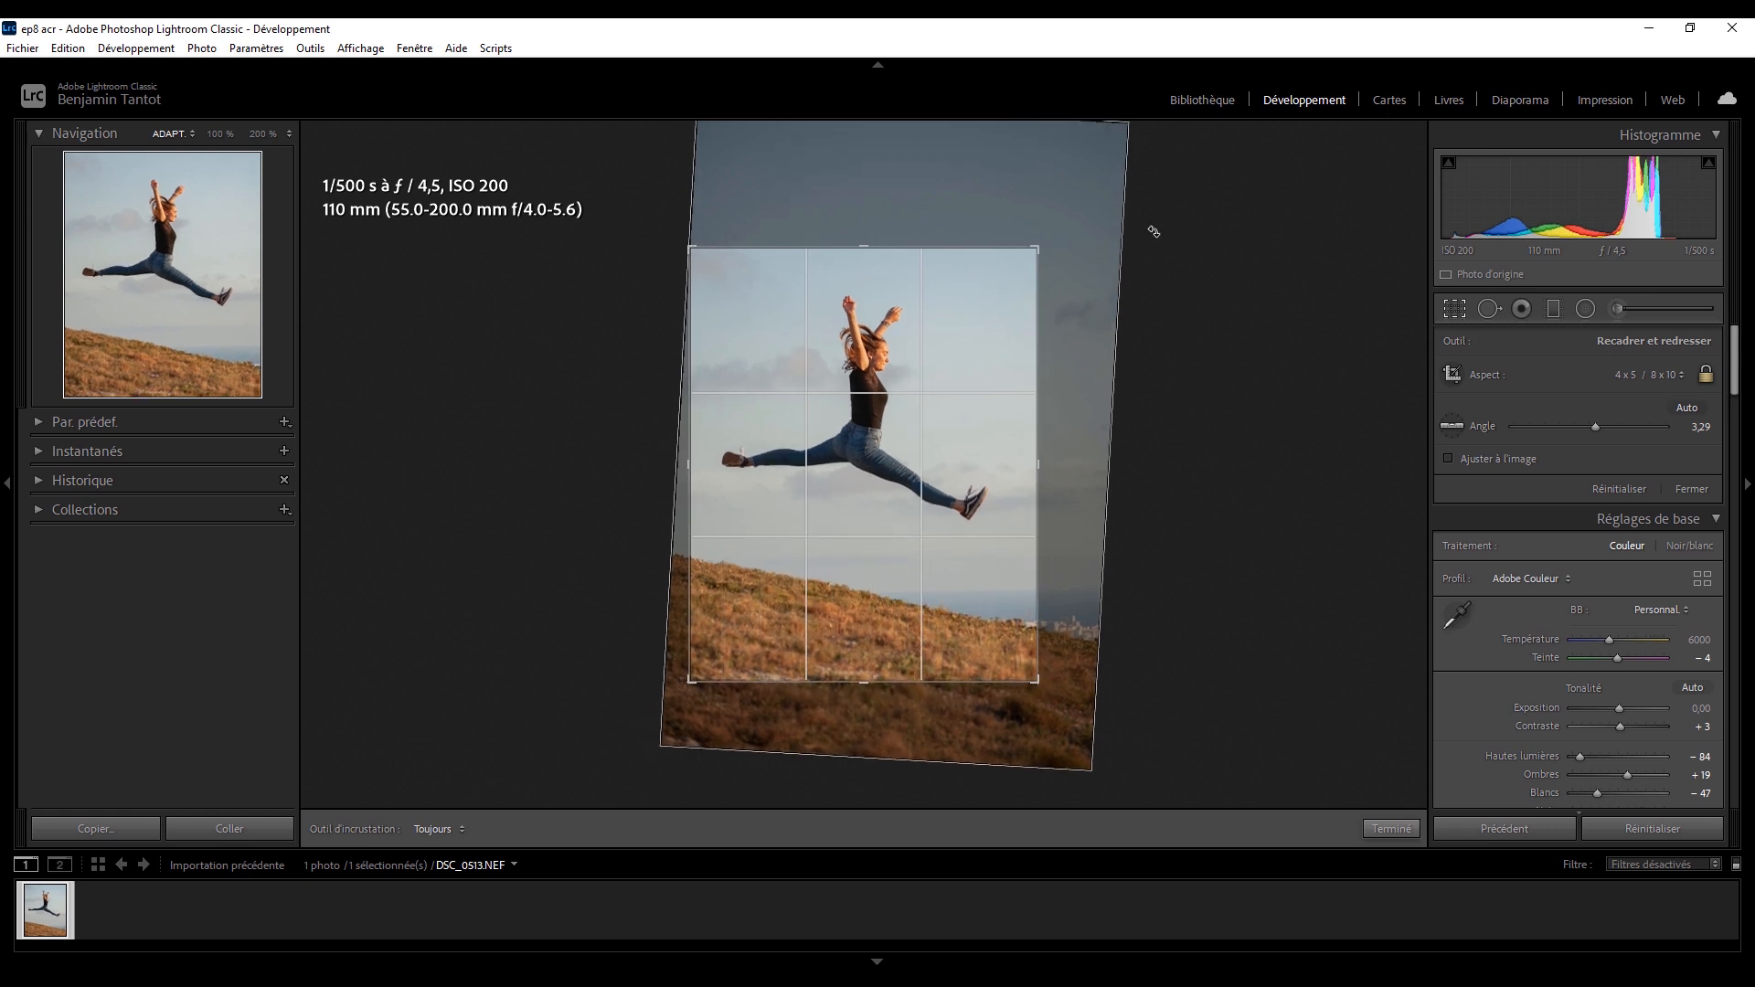
pyautogui.click(1454, 308)
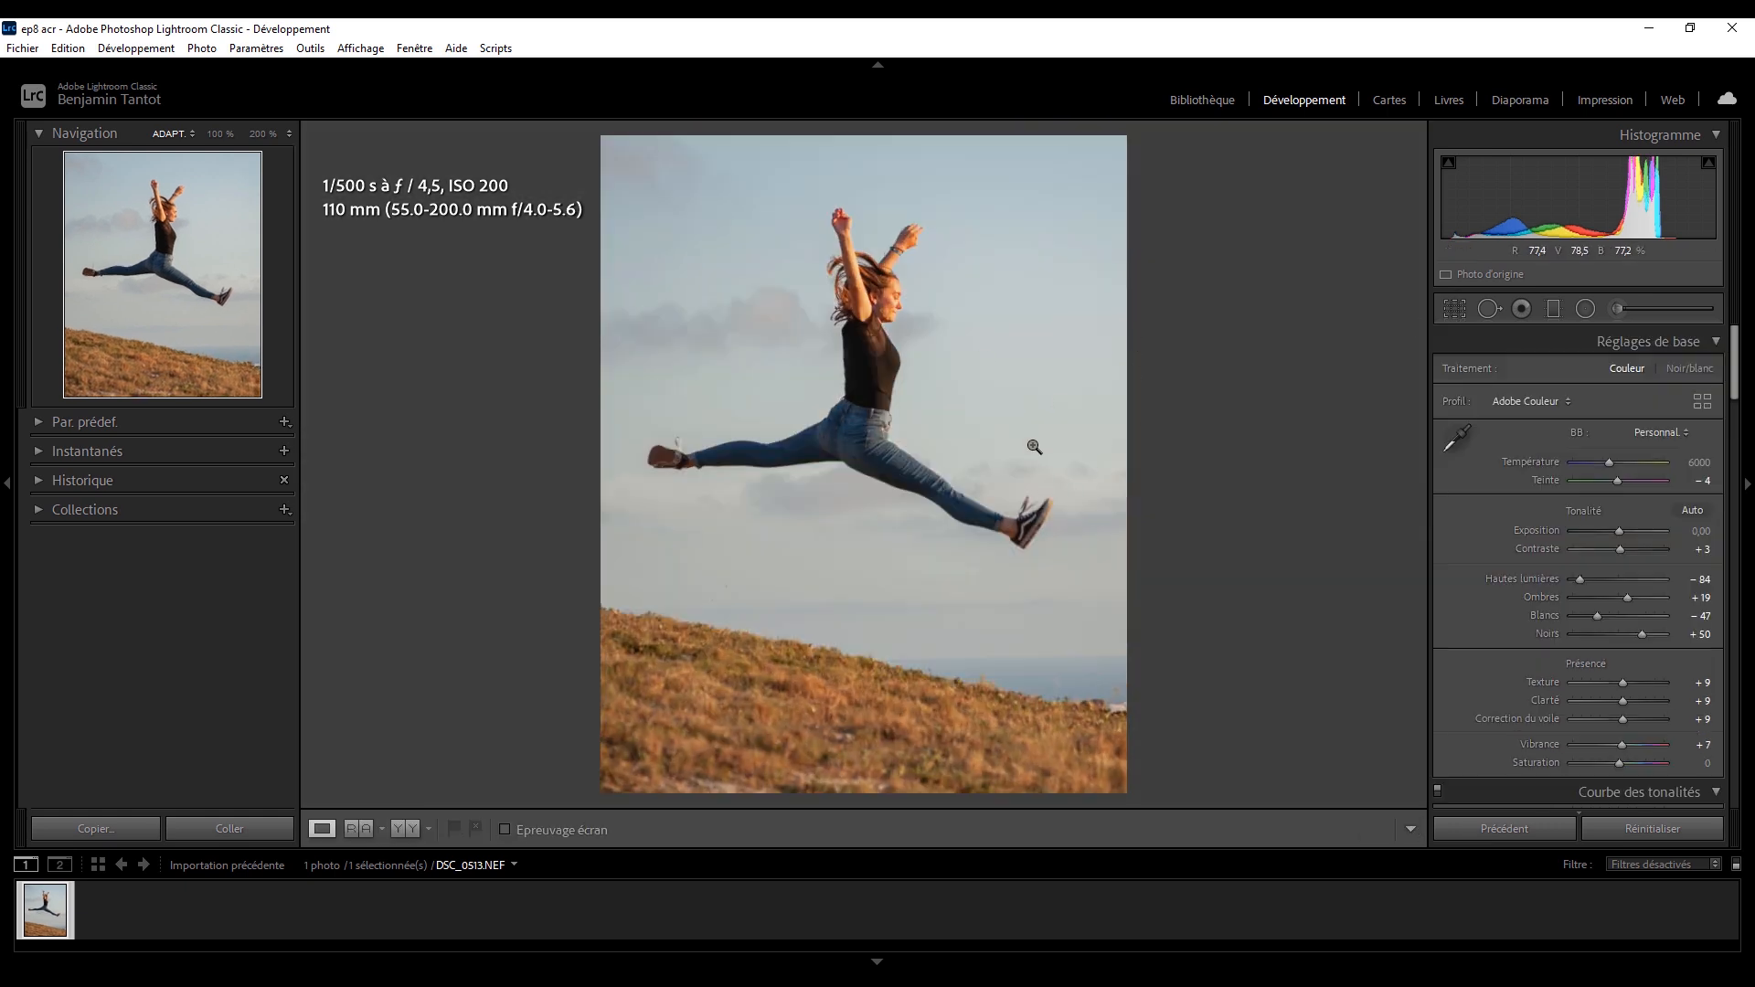
# - Add a radial filter over the woman's head and reset its exposure and texture to 0
pyautogui.click(889, 288)
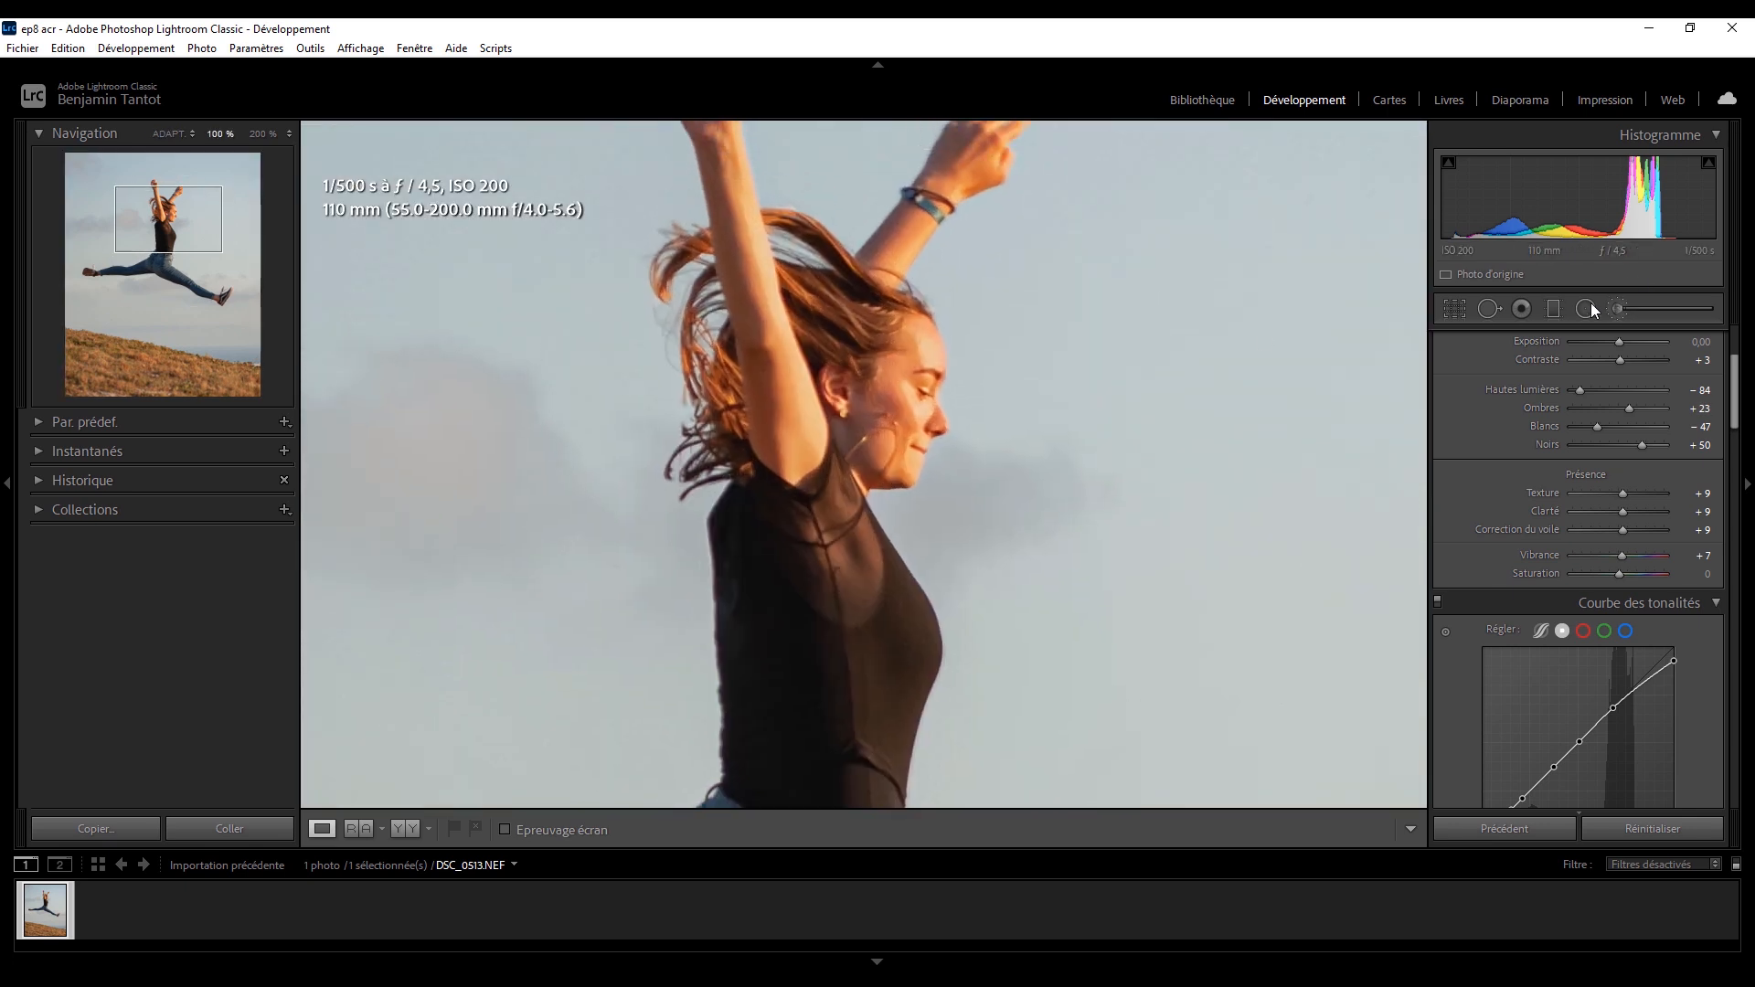
pyautogui.click(1585, 308)
pyautogui.moveTo(852, 366); pyautogui.dragTo(960, 409)
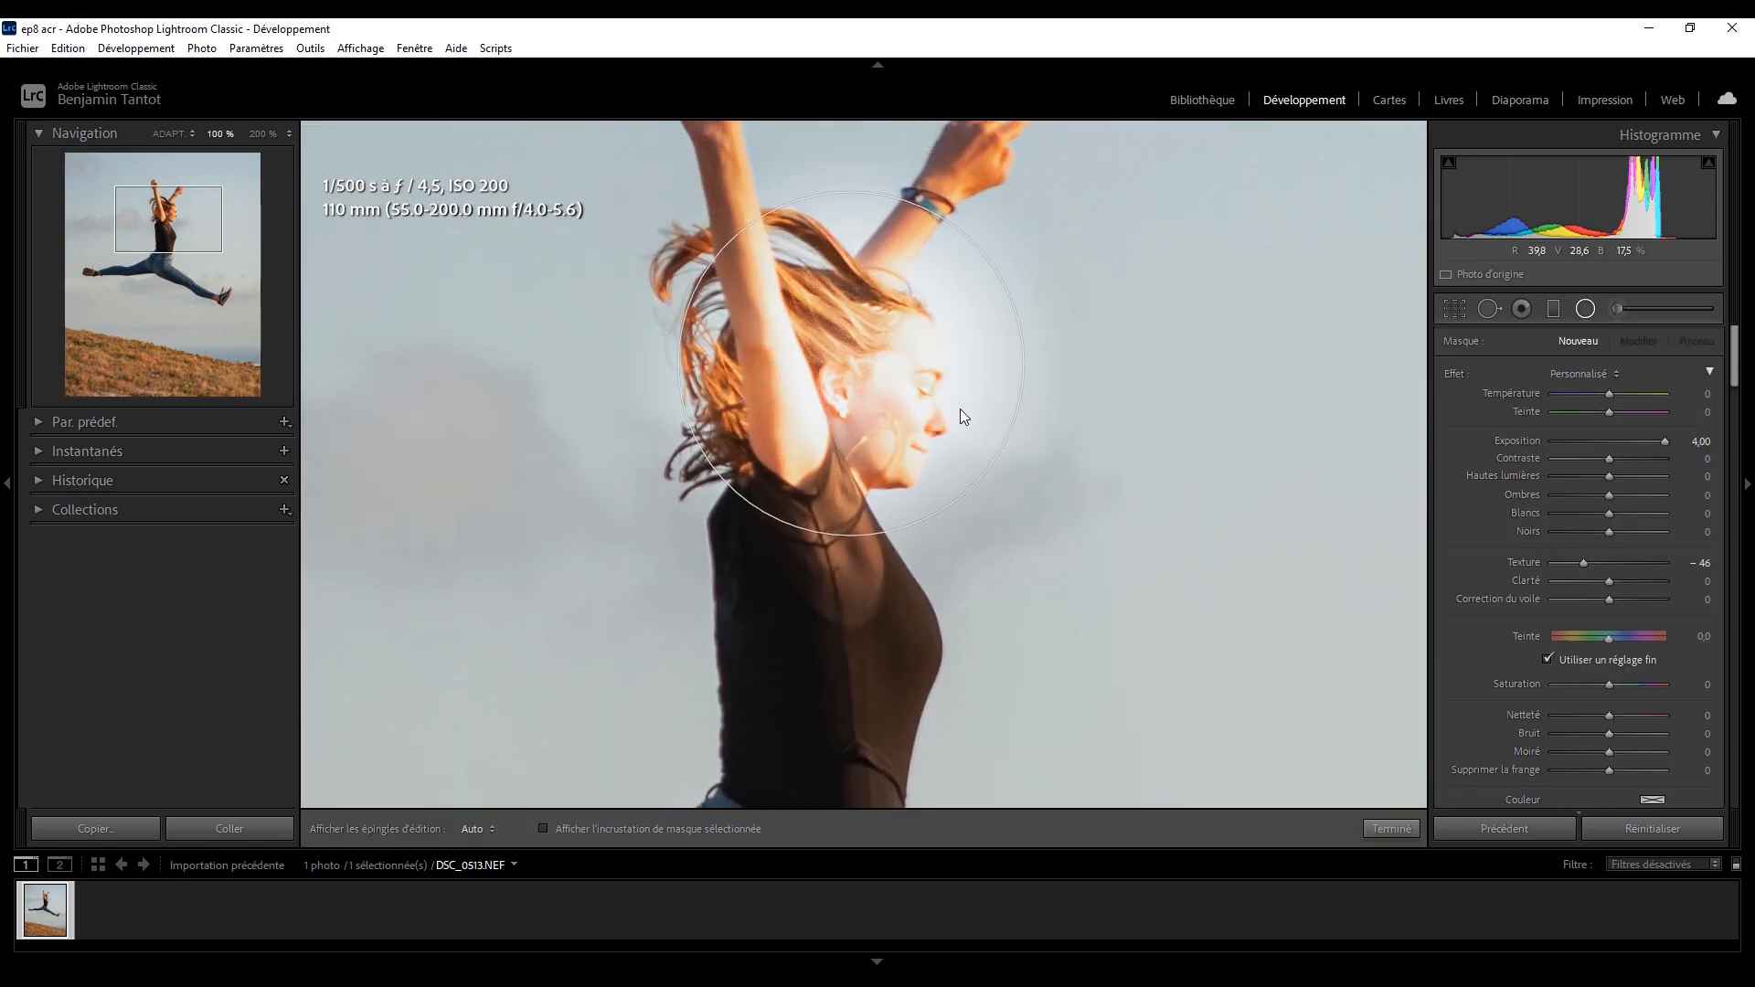
pyautogui.doubleClick(1517, 443)
pyautogui.doubleClick(1526, 567)
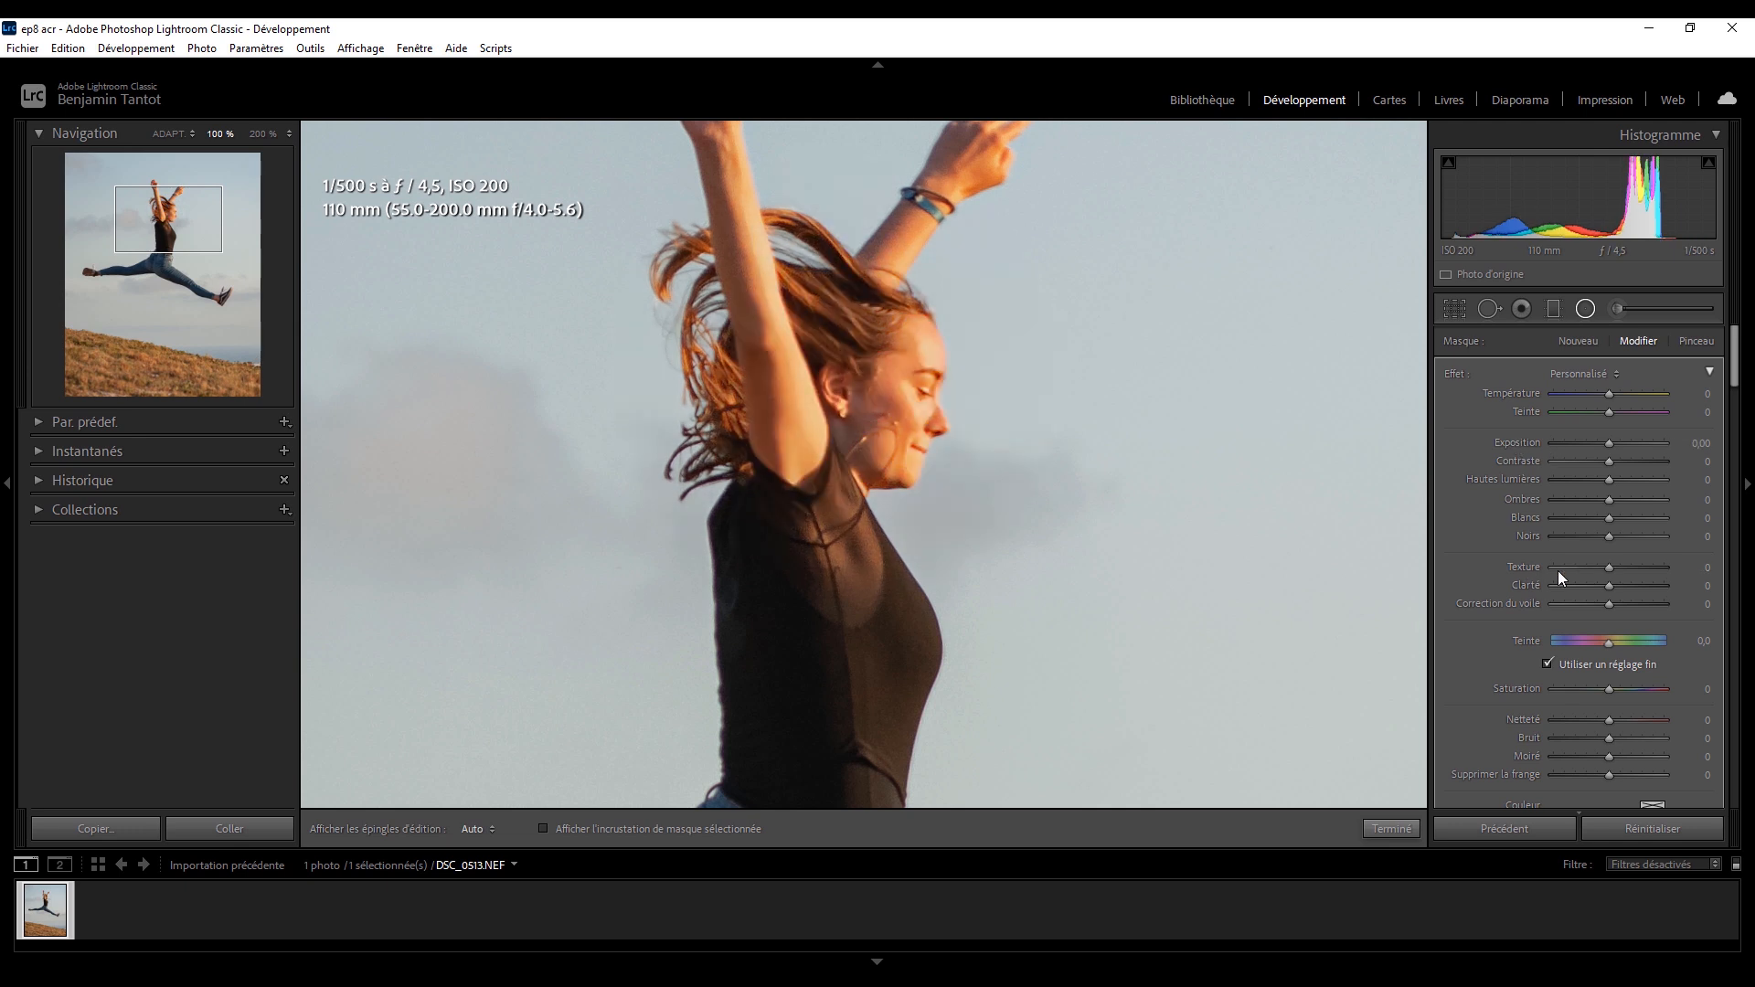
# - Give the head filter temperature -10, tint 3, highlights 18, whites -8, clarity -13, hue -1.7 and saturation -2, and close the tool
pyautogui.moveTo(1607, 481); pyautogui.dragTo(1632, 476)
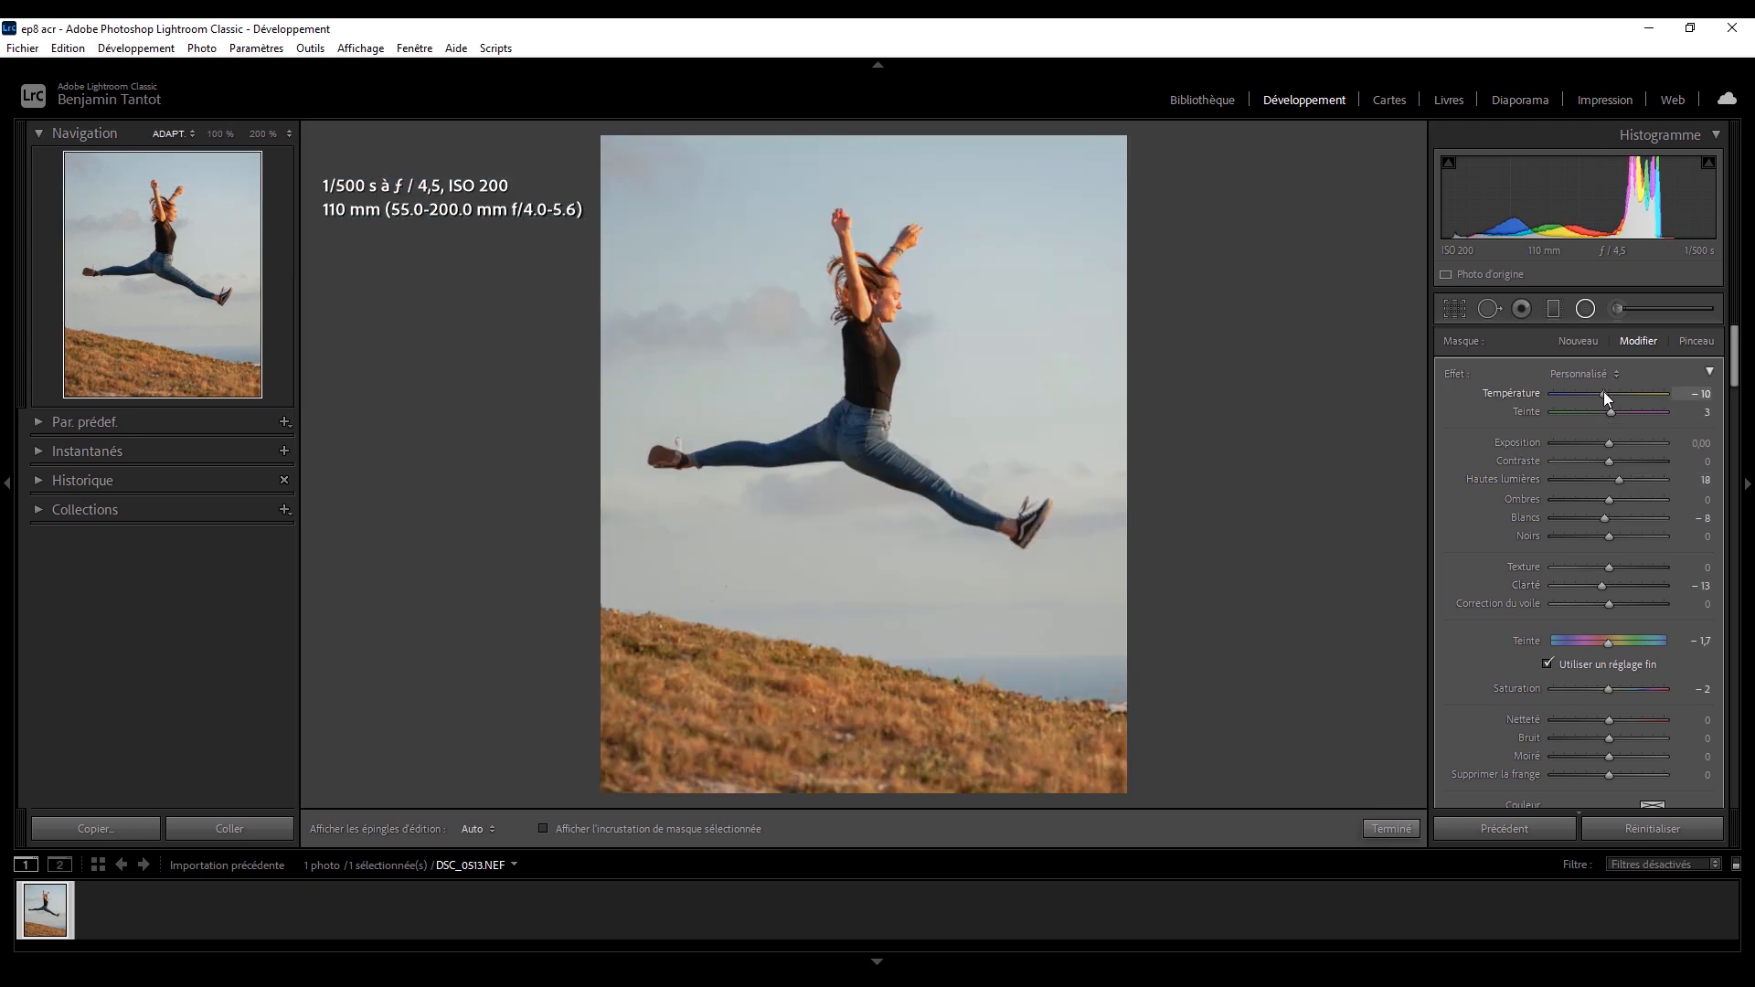
pyautogui.click(1588, 309)
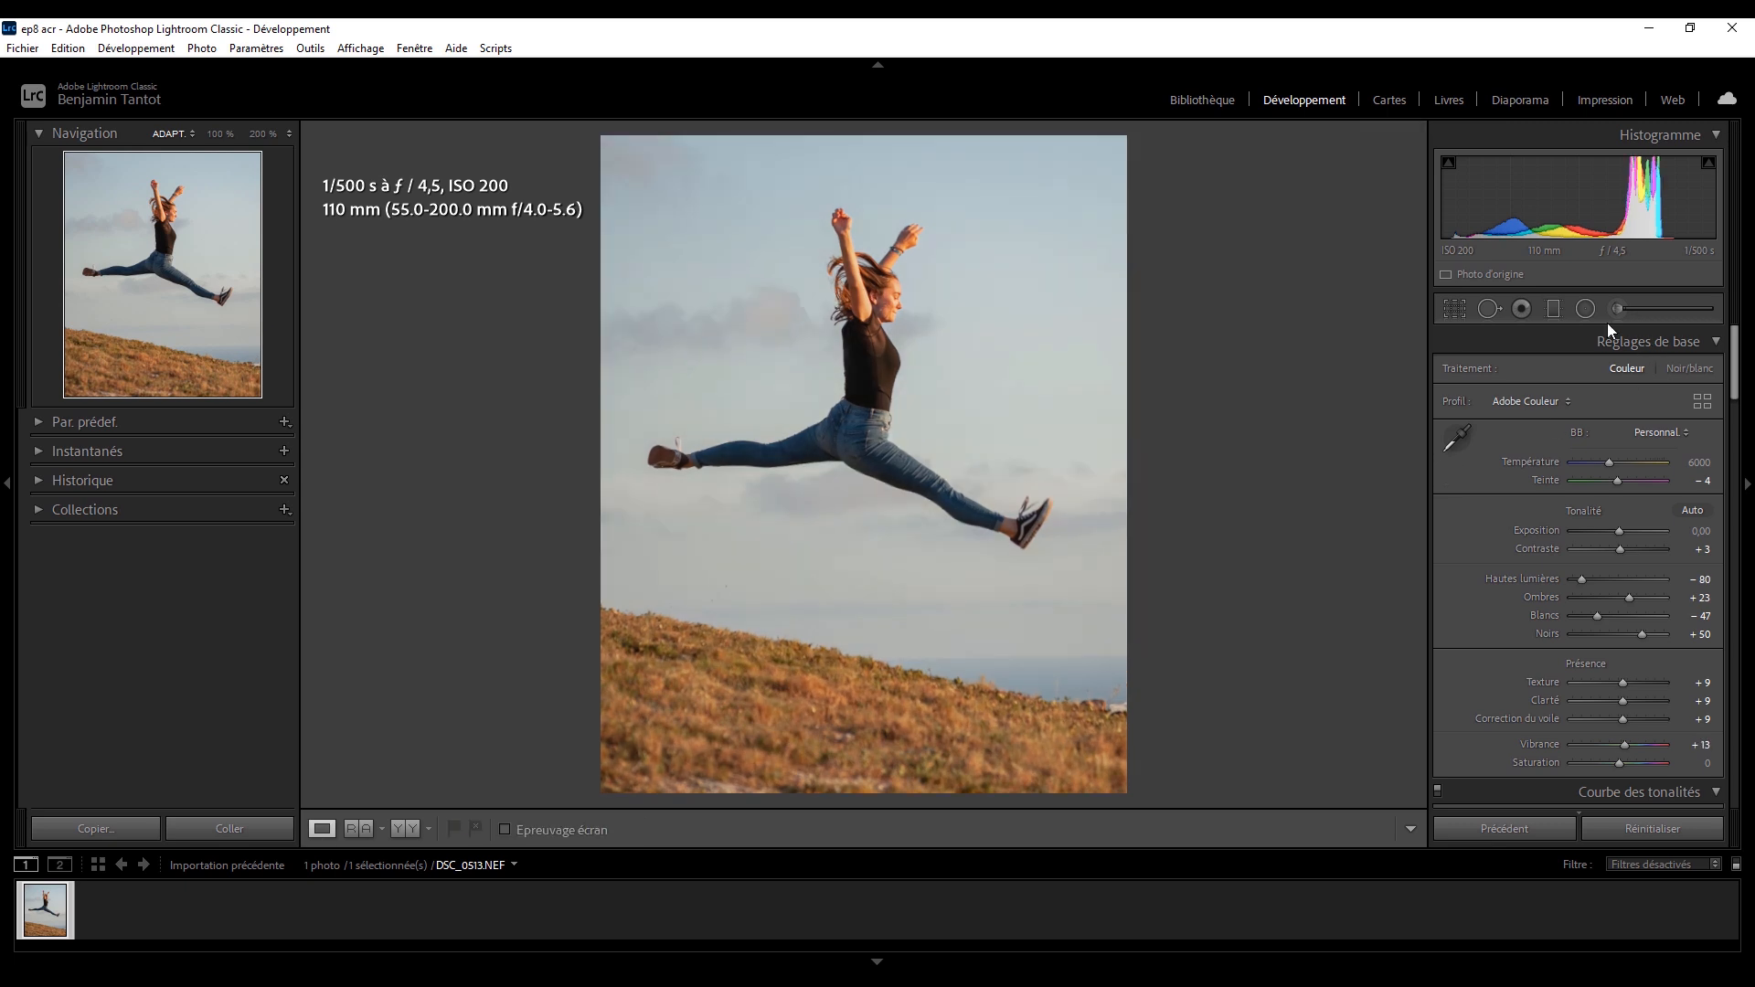
# - Add a large inverted radial light filter beside the sky with temperature 31, exposure 0.39 and feather 100, comparing the photo with and without it
pyautogui.click(1585, 309)
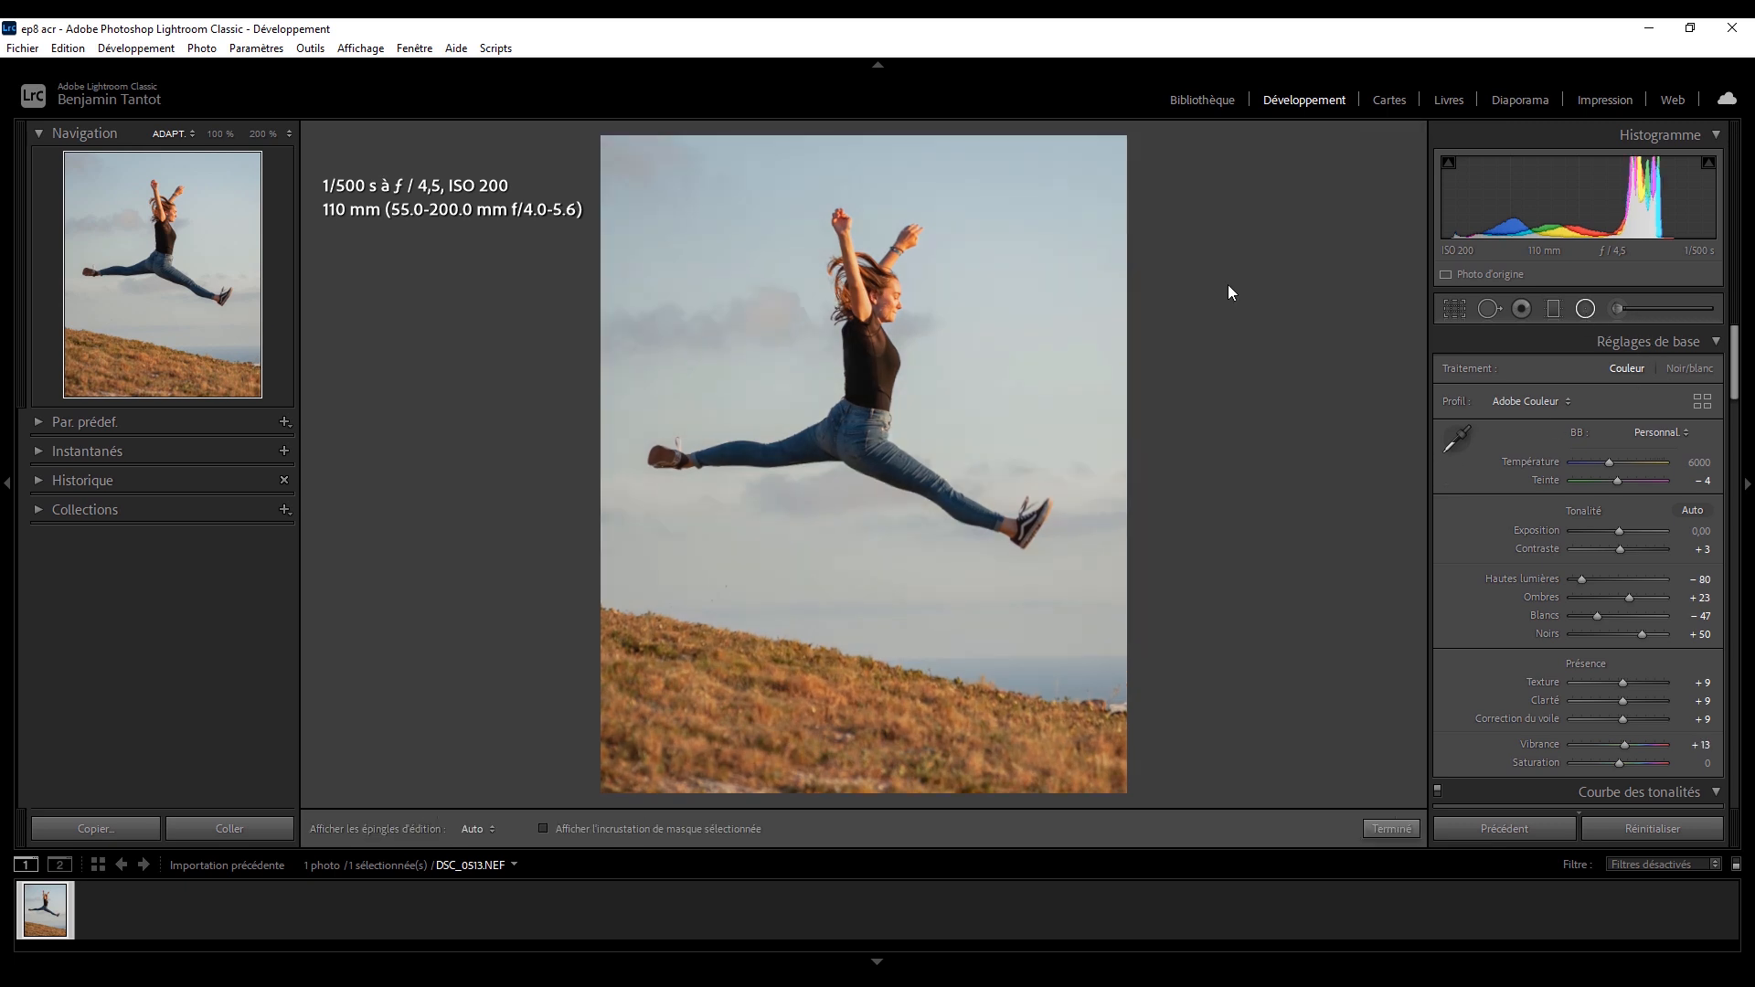
pyautogui.moveTo(1243, 253); pyautogui.dragTo(1536, 493)
pyautogui.scroll(-3, 1572, 594)
pyautogui.click(1447, 674)
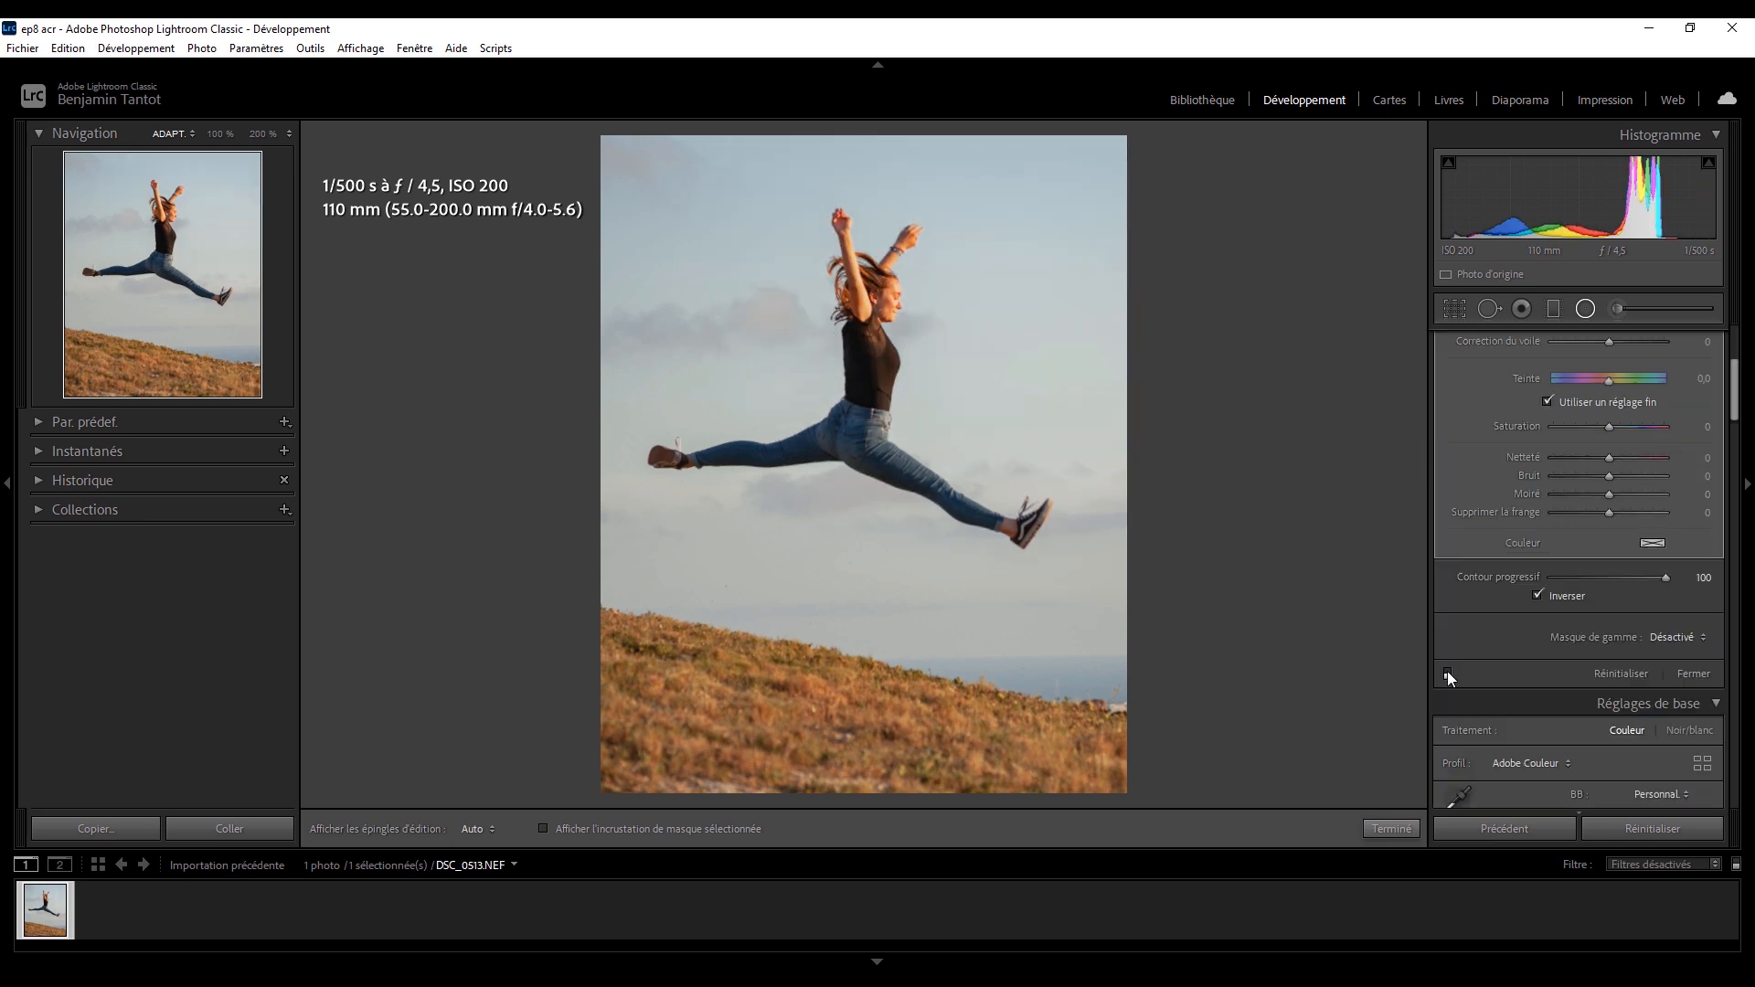
pyautogui.click(1447, 674)
pyautogui.click(1447, 674)
pyautogui.click(1447, 674)
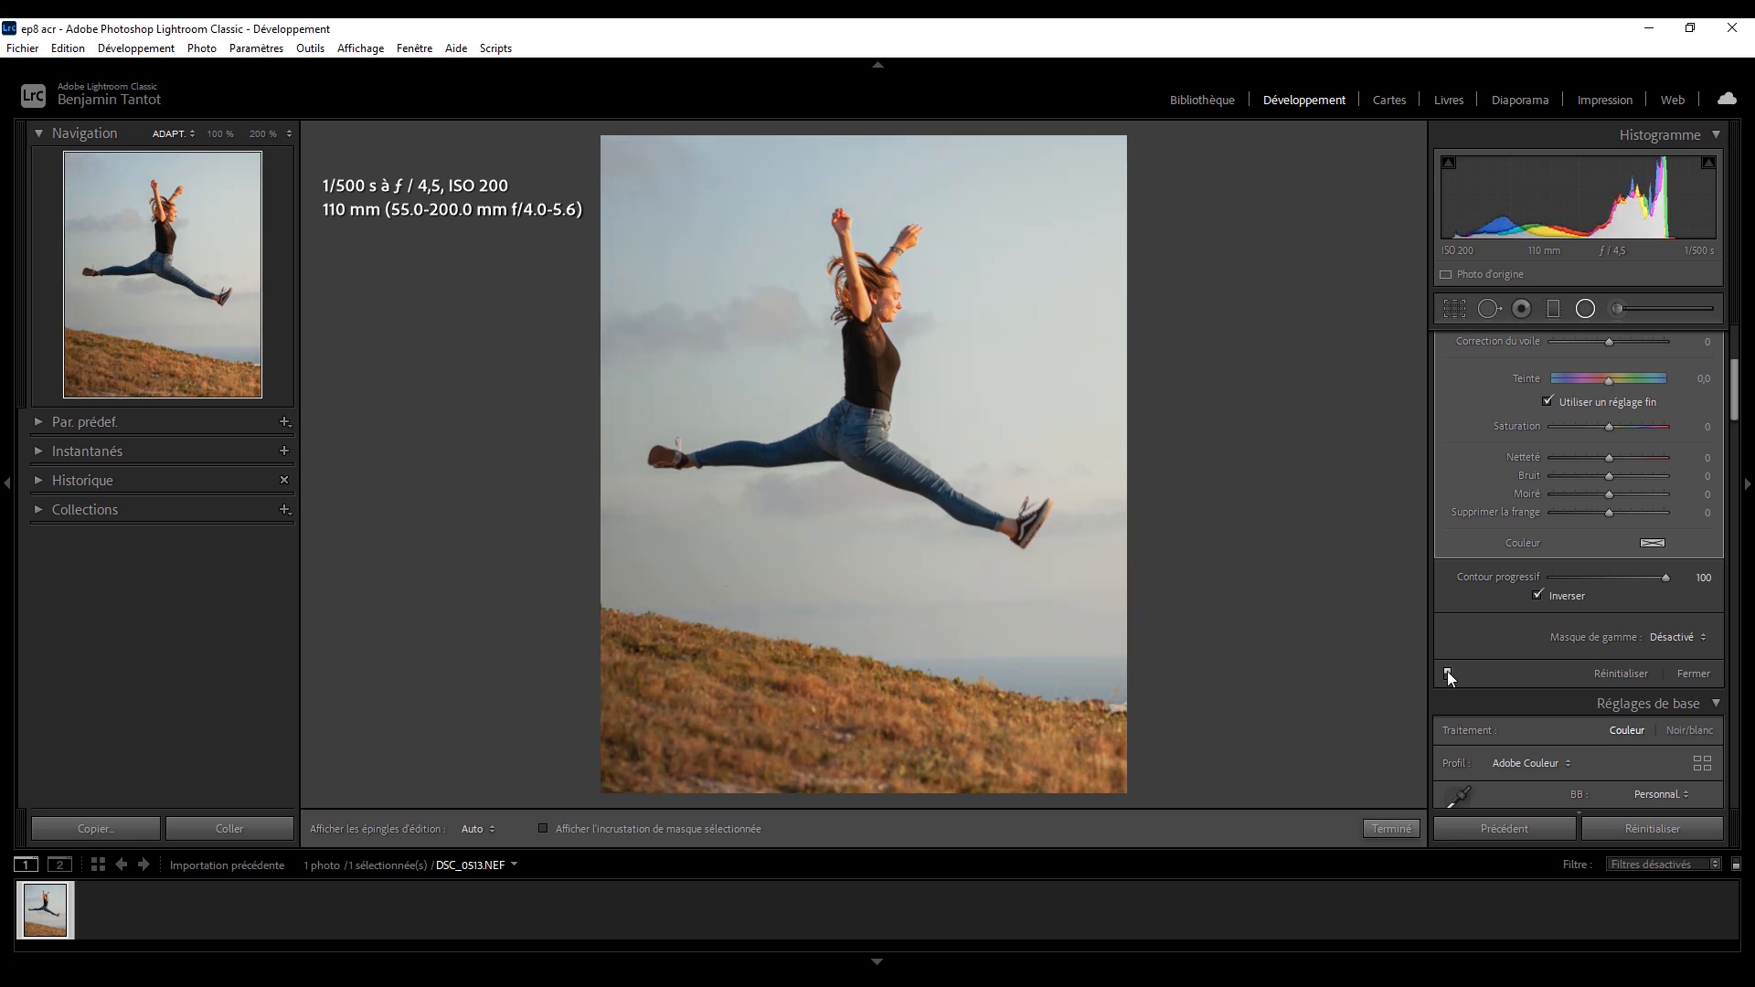
# - Set the dehaze of the light filter beside the sky to -15 and lower its highlights
pyautogui.scroll(3, 1686, 367)
pyautogui.moveTo(1143, 290)
pyautogui.click(1321, 314)
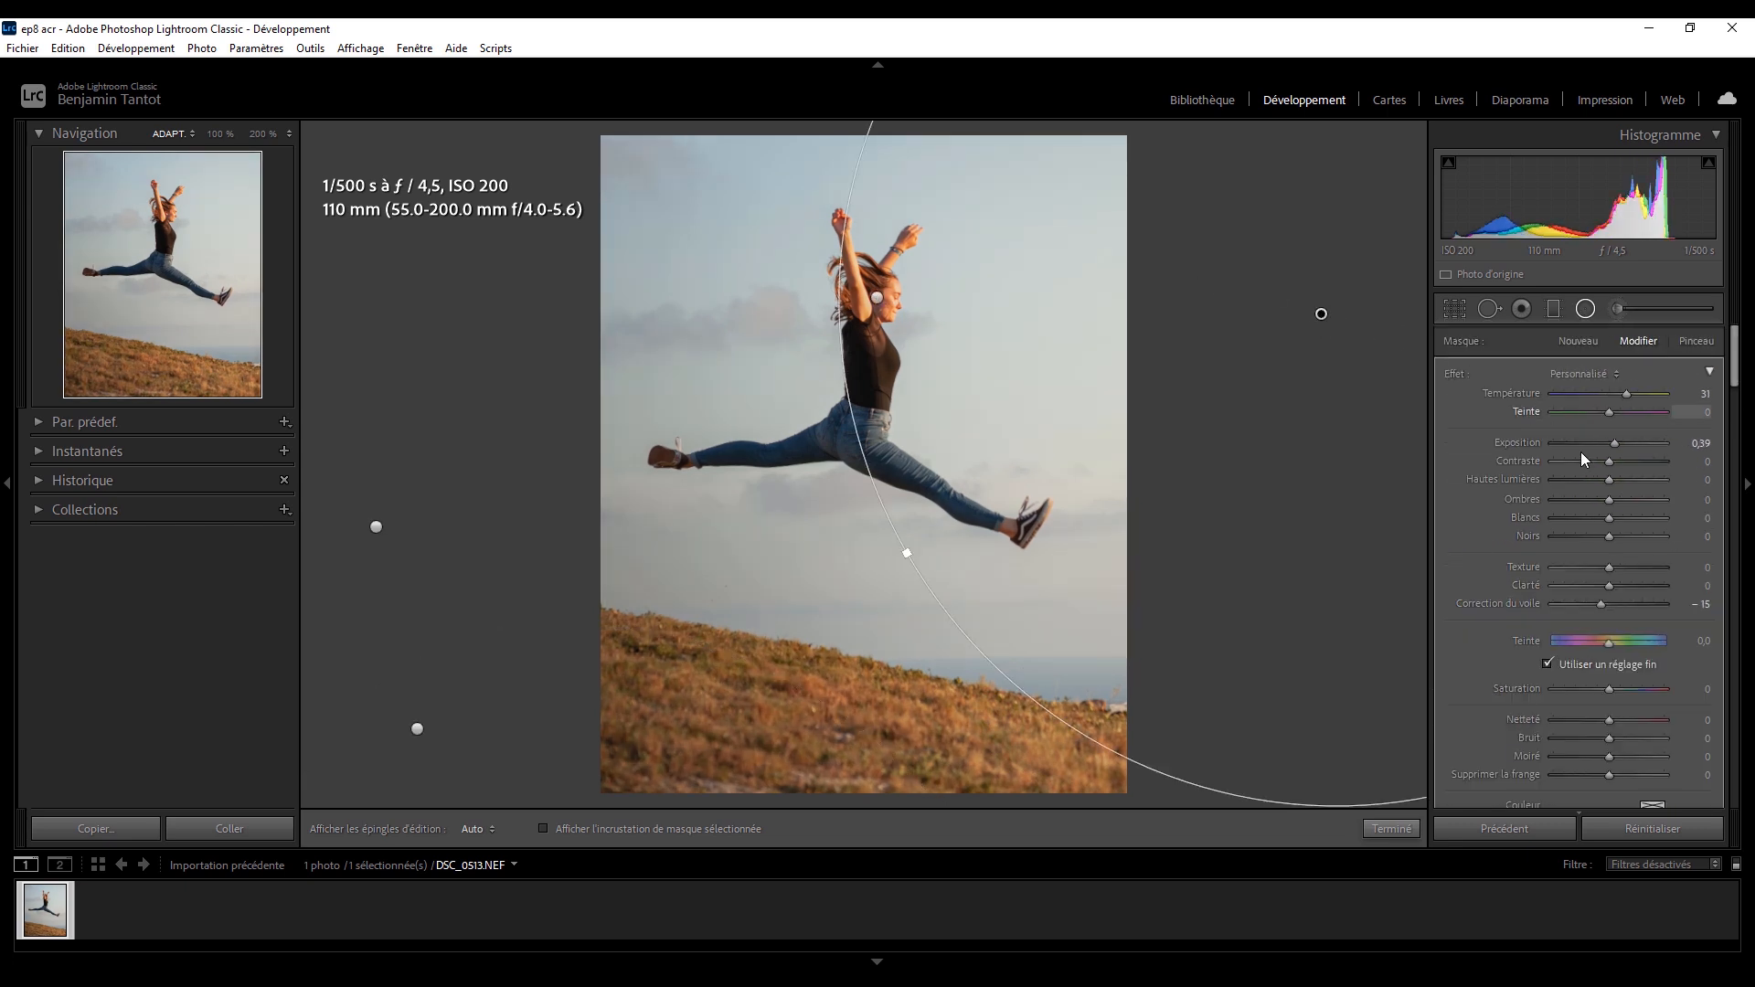
pyautogui.moveTo(1607, 480); pyautogui.dragTo(1445, 468)
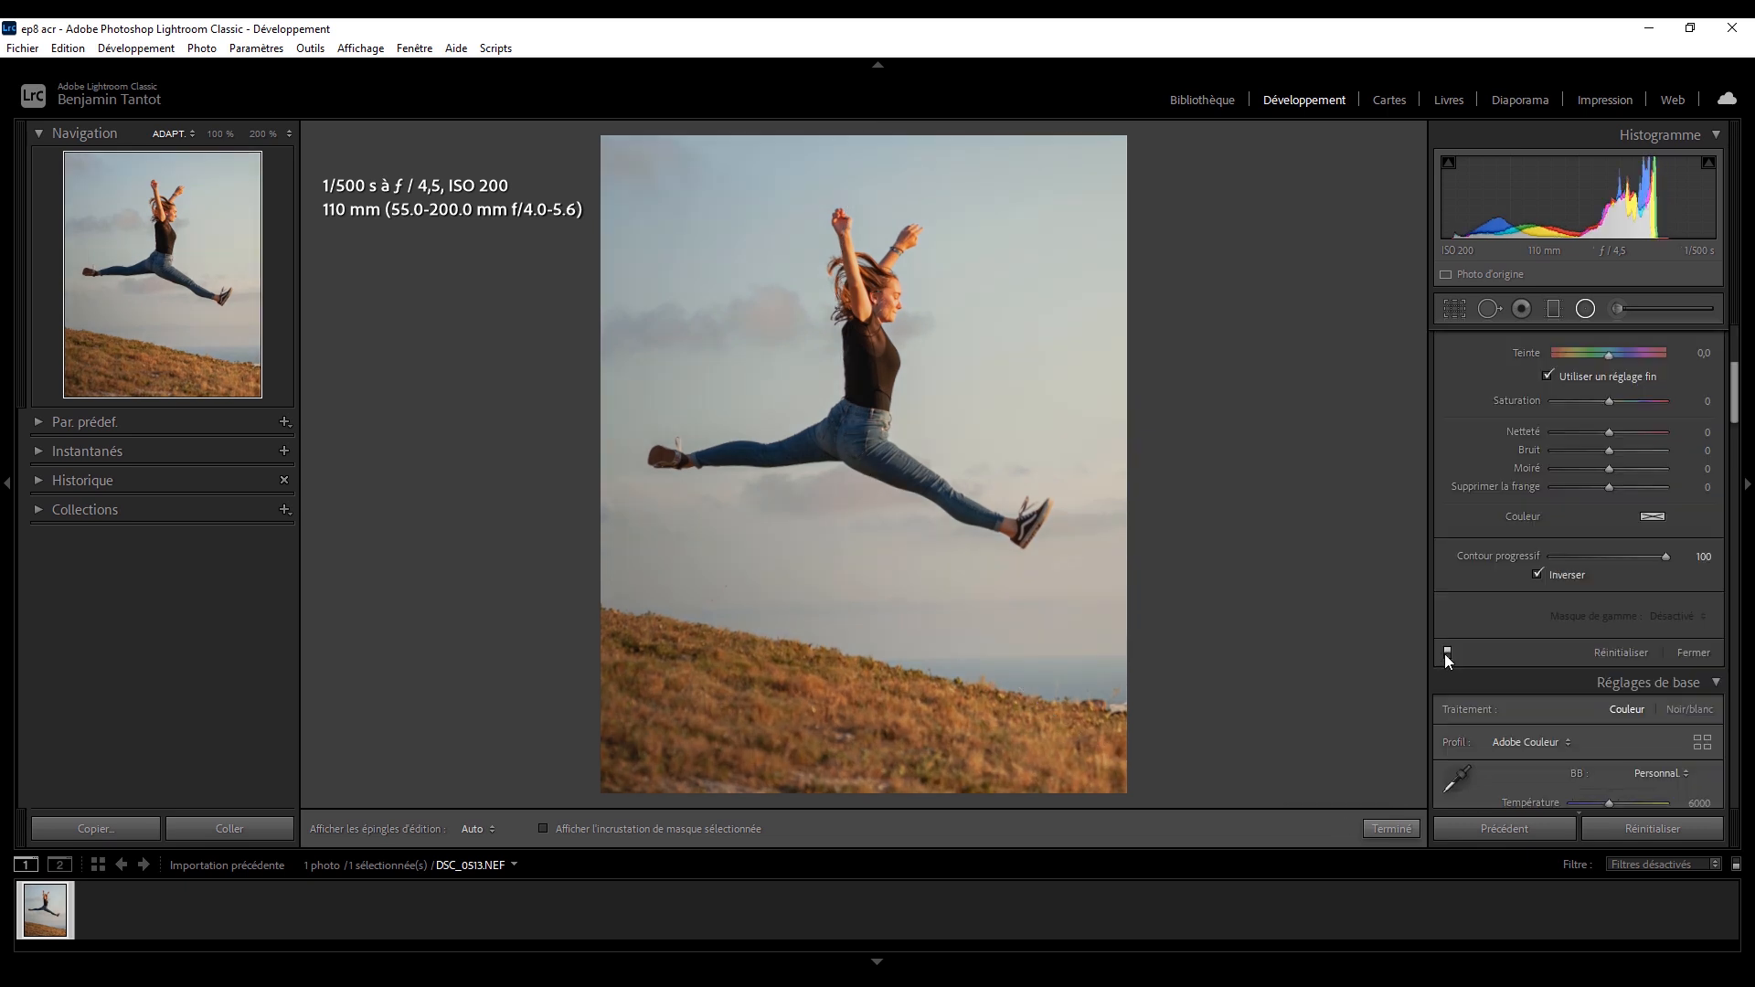
# - Compare the photo repeatedly with the radial filters switched off and on
pyautogui.click(1446, 654)
pyautogui.click(1446, 654)
pyautogui.click(1446, 654)
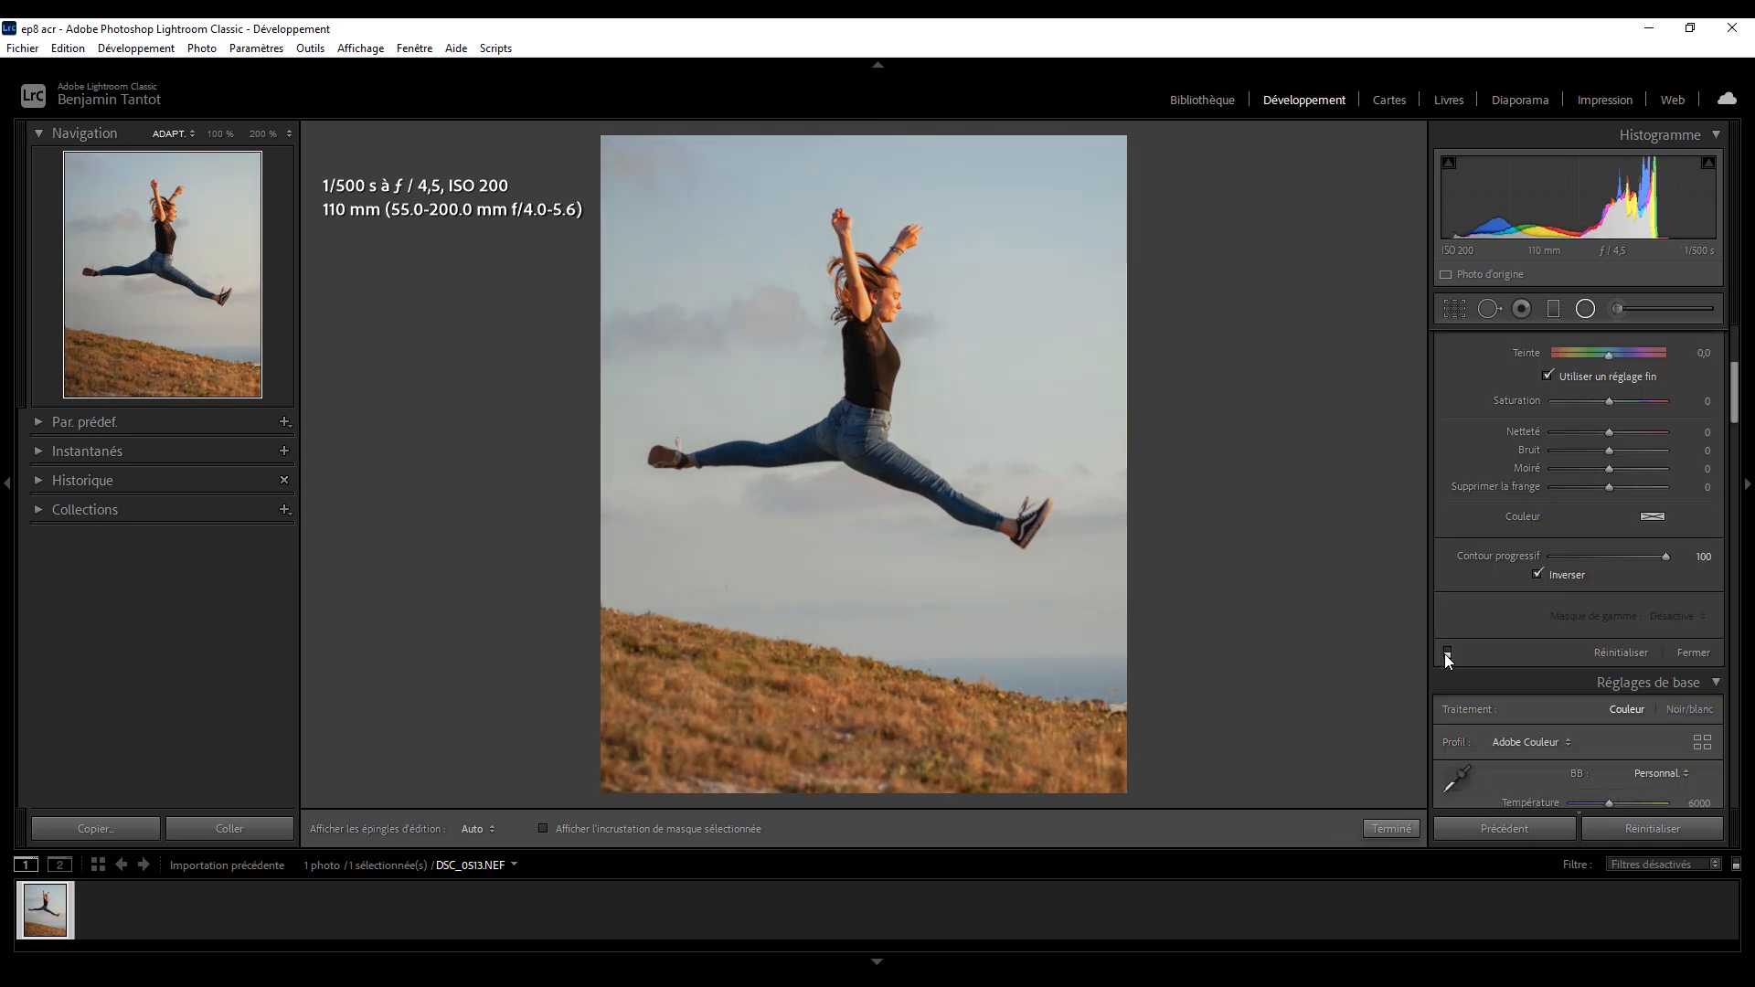
pyautogui.click(1445, 654)
pyautogui.click(1446, 655)
pyautogui.click(1446, 654)
pyautogui.click(1446, 654)
pyautogui.click(1446, 655)
pyautogui.click(1445, 653)
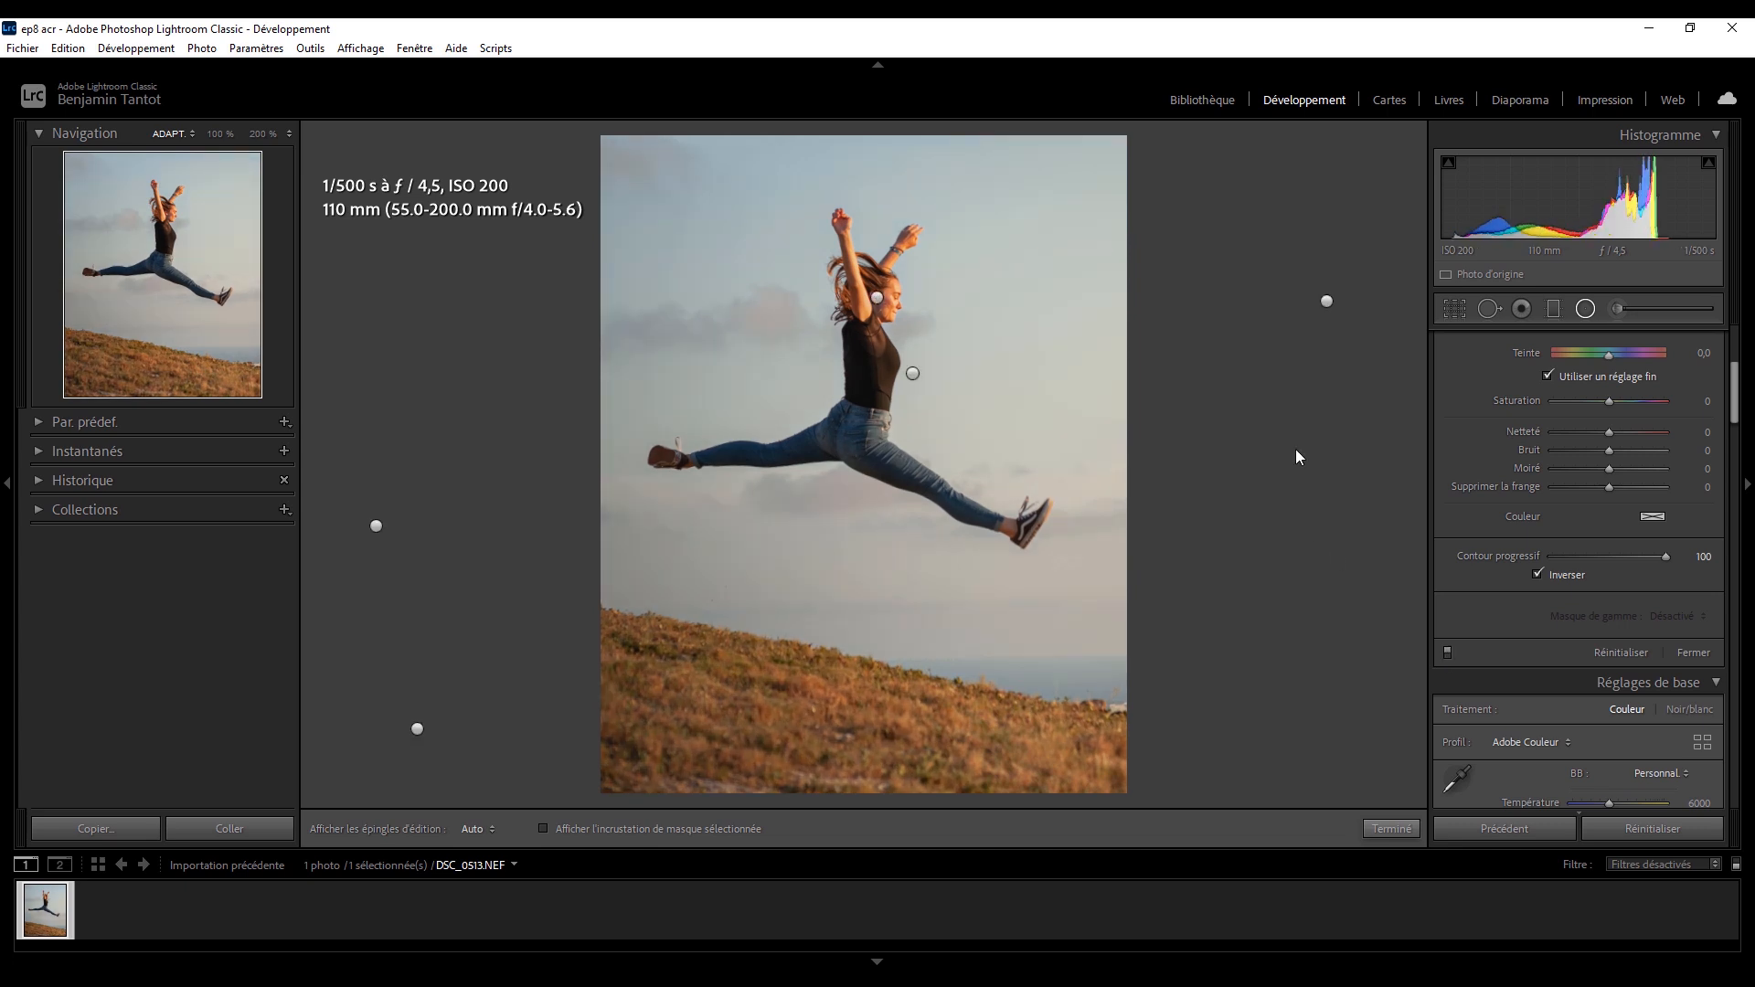
# - Close the radial filter tool and compare the whole photo before and after all edits
pyautogui.press('Escape')
pyautogui.press('\\')
pyautogui.press('\\')
pyautogui.press('\\')
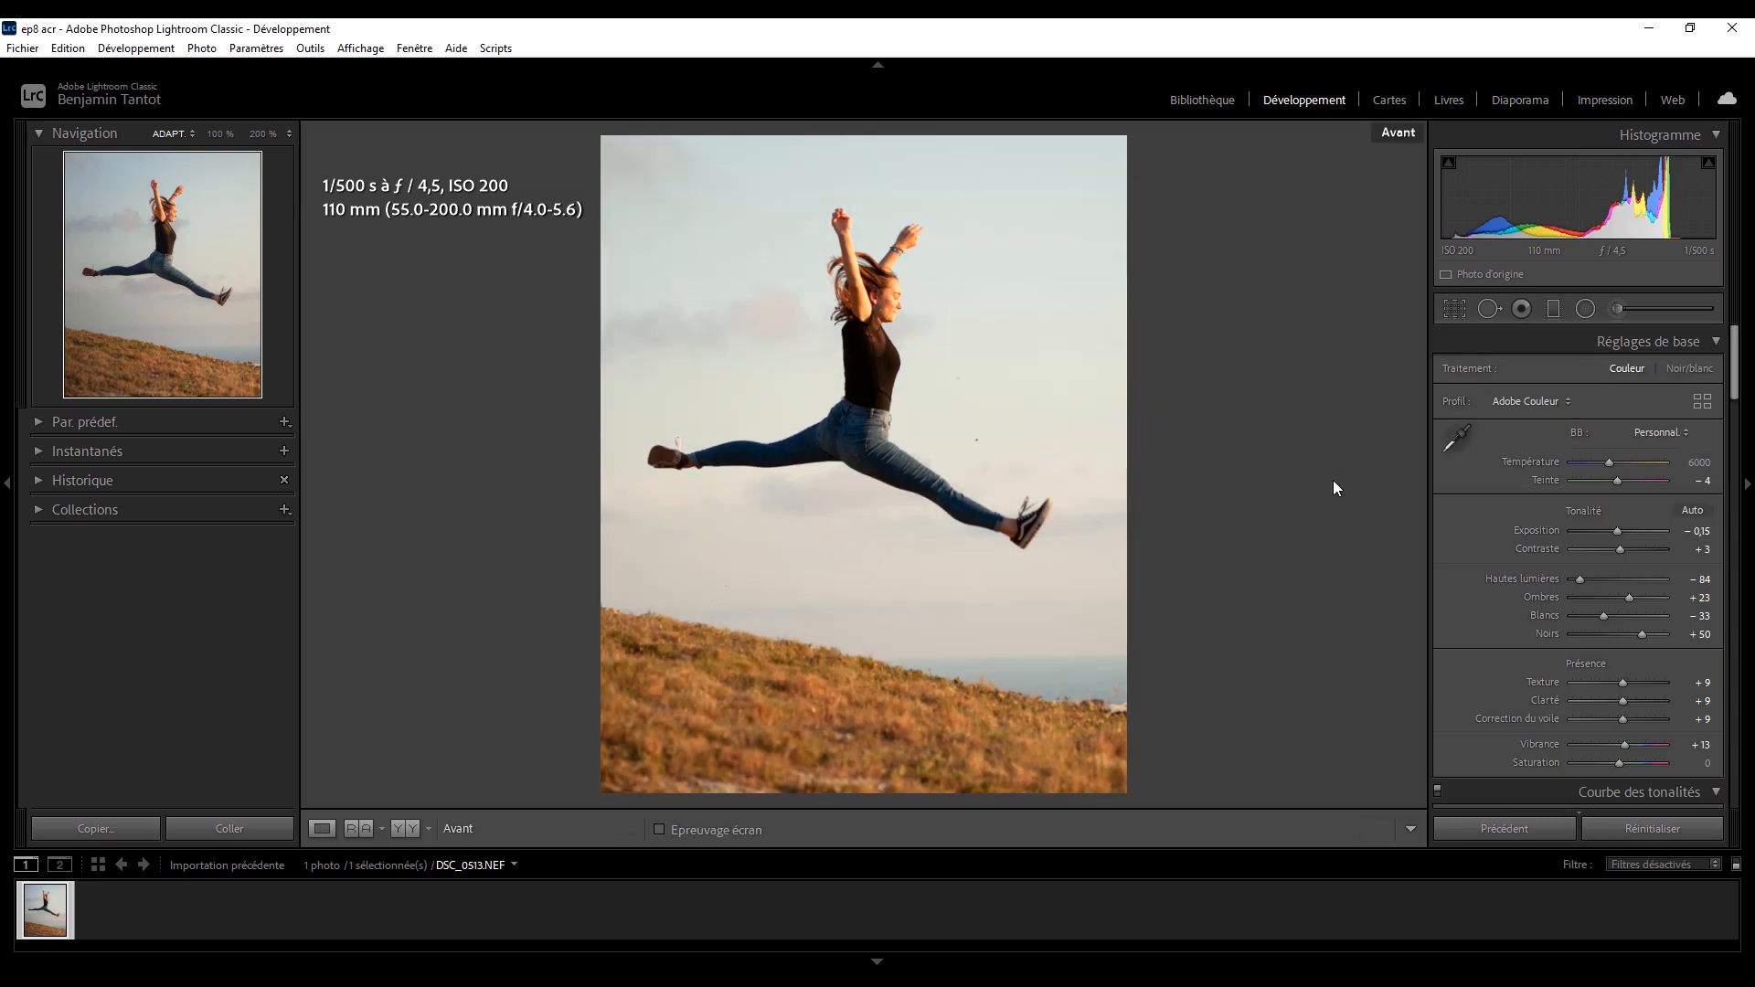
pyautogui.press('\\')
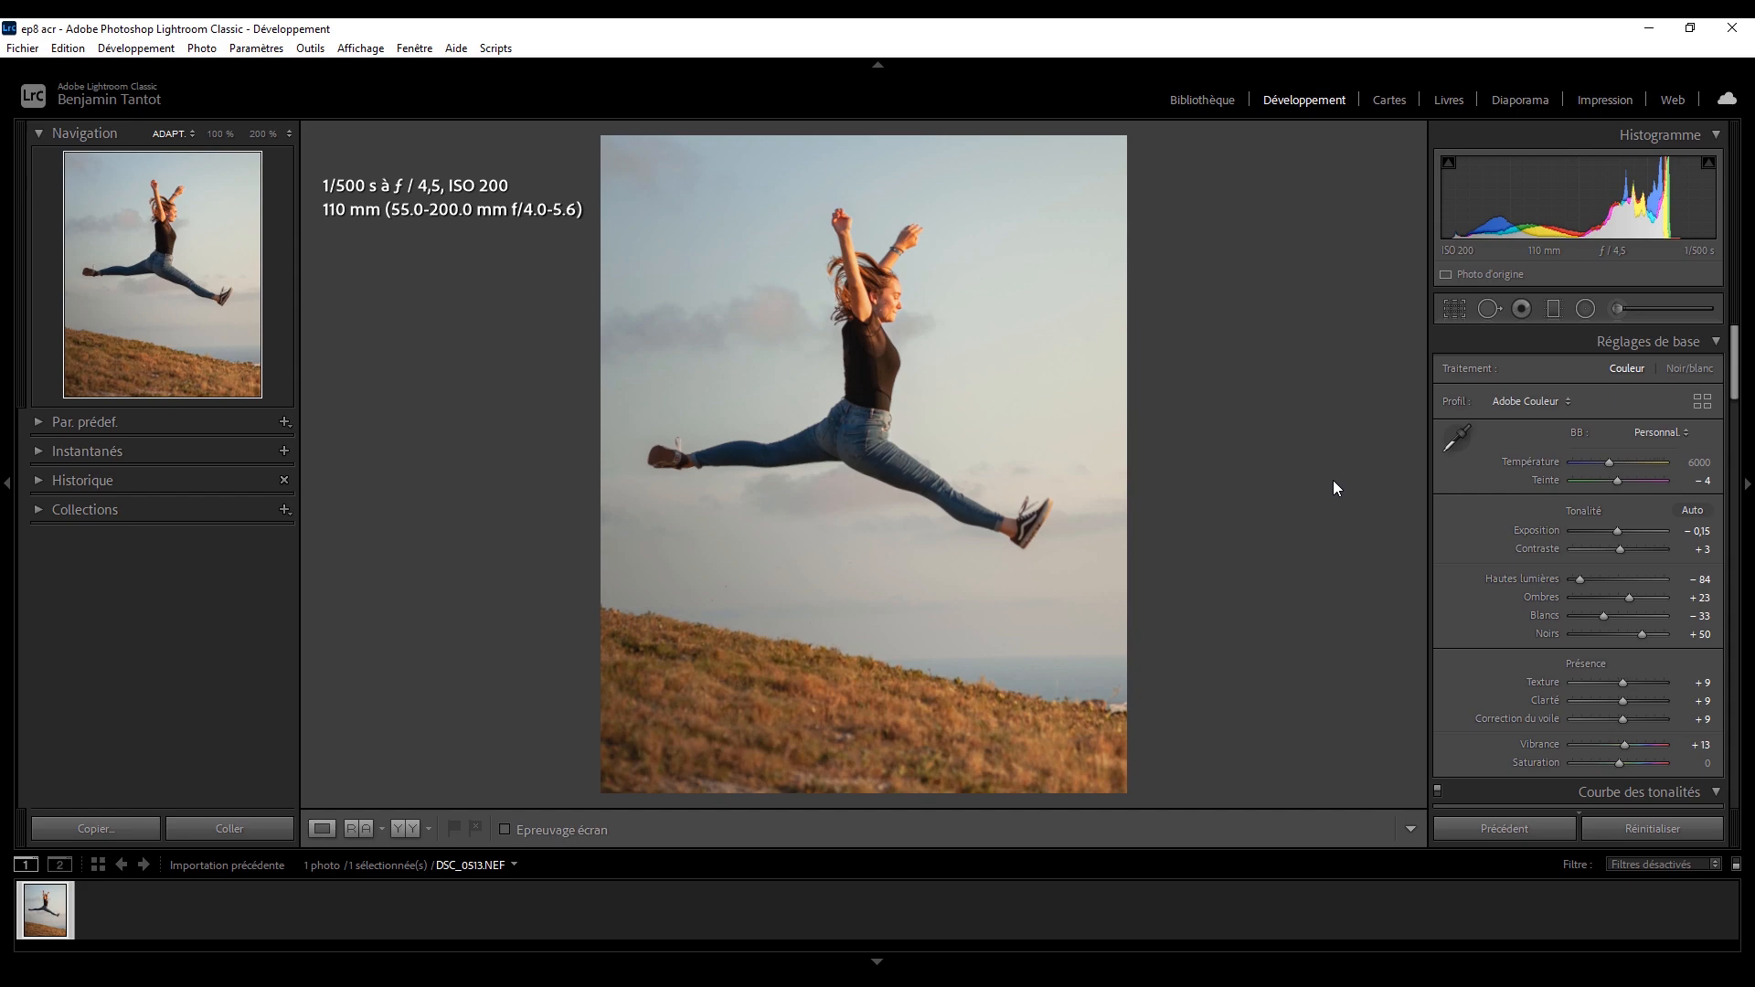